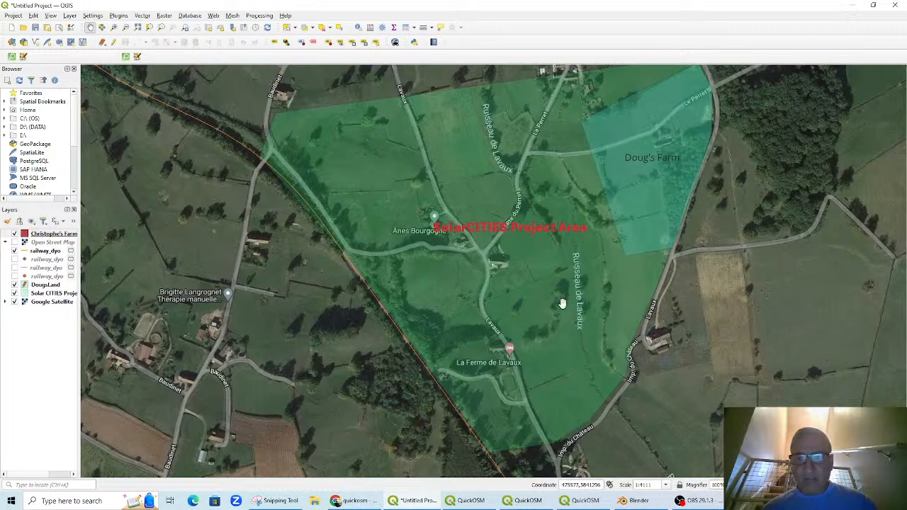
Open the attribute table of the red farm polygon layer, enable editing for that layer, and close the table
scroll(546, 289, "up", 1)
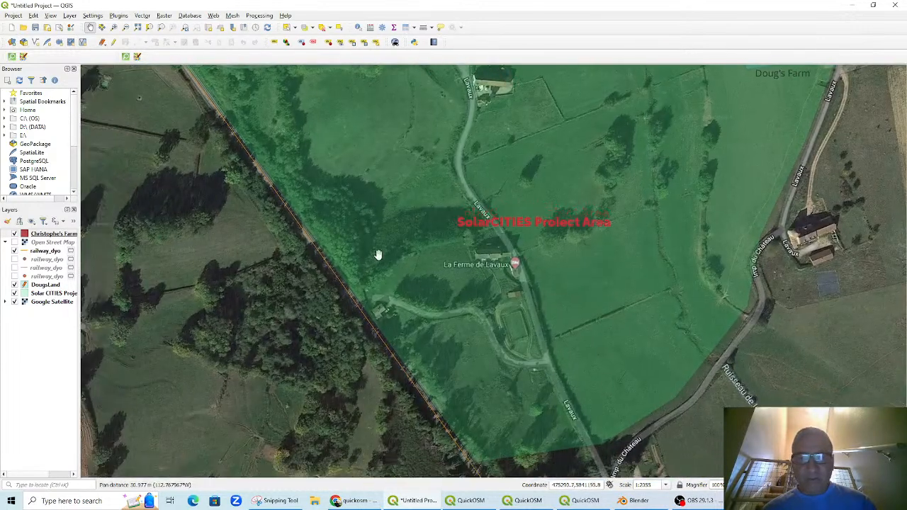
left_click(54, 235)
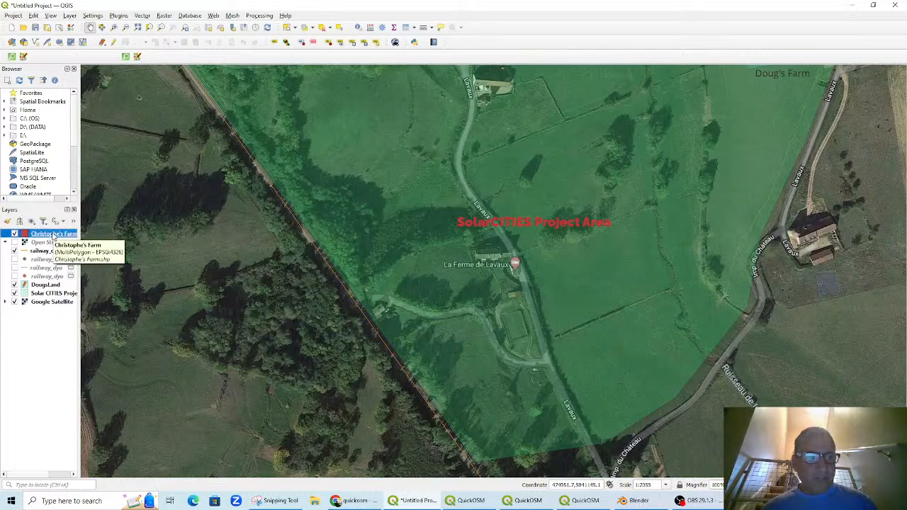
right_click(54, 235)
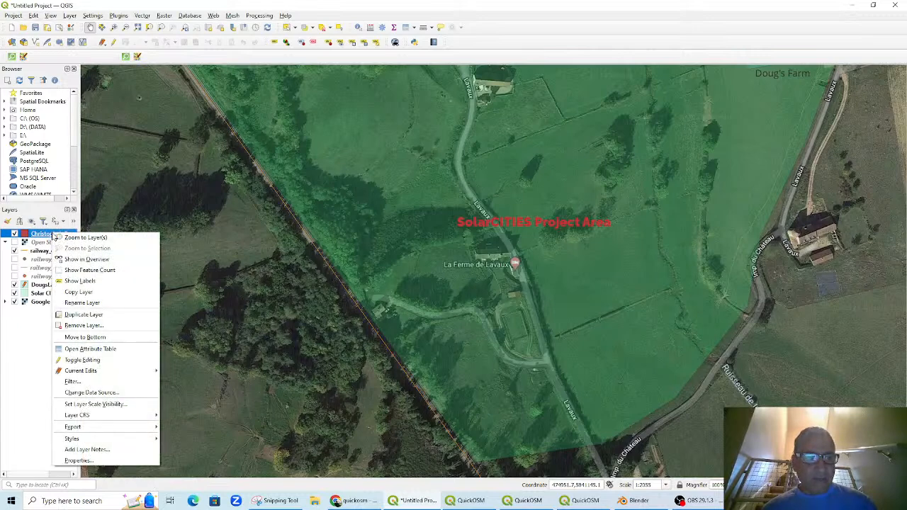
left_click(90, 348)
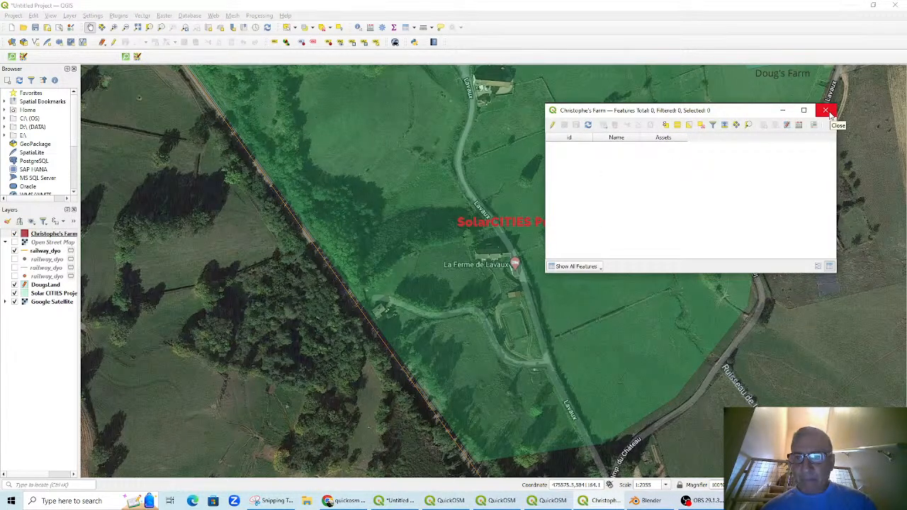
left_click(554, 125)
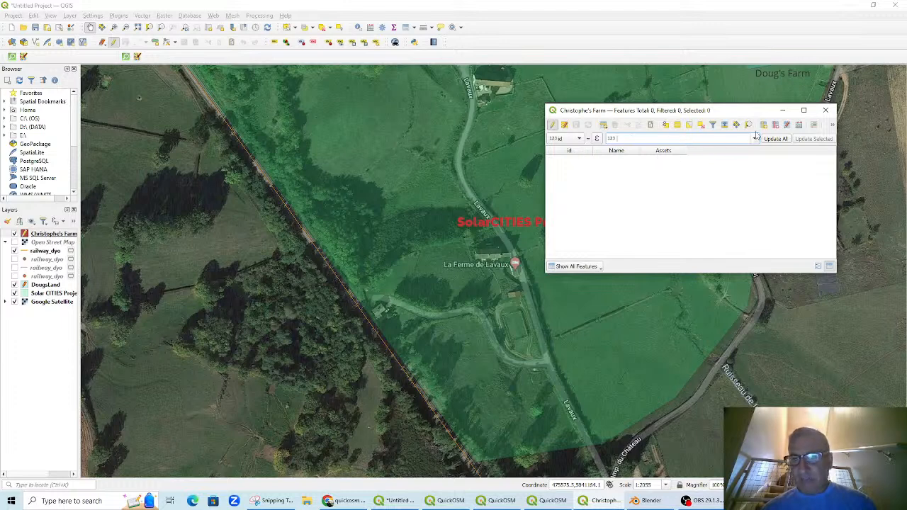
left_click(826, 111)
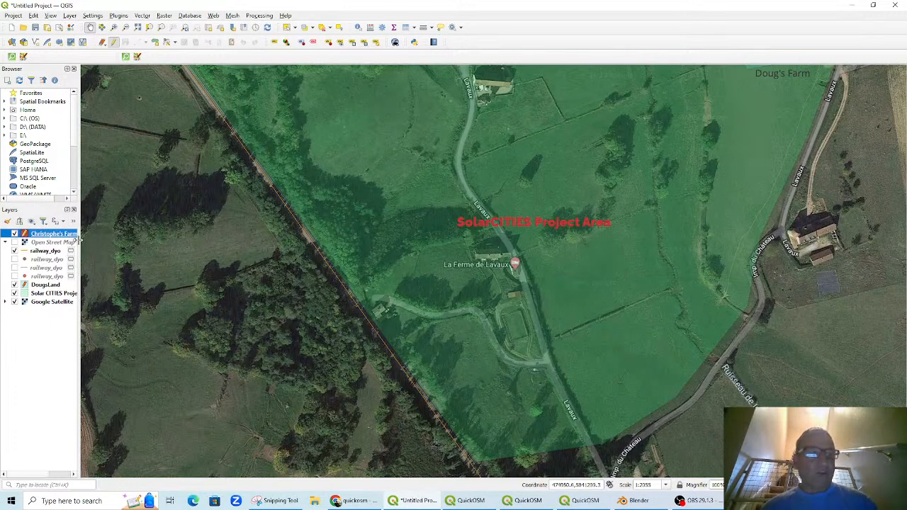
left_click(157, 44)
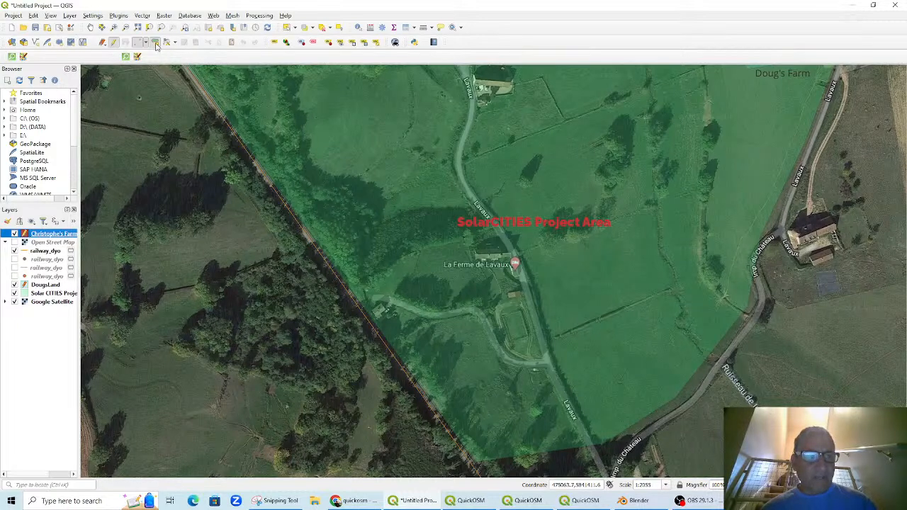
left_click(116, 43)
left_click(115, 43)
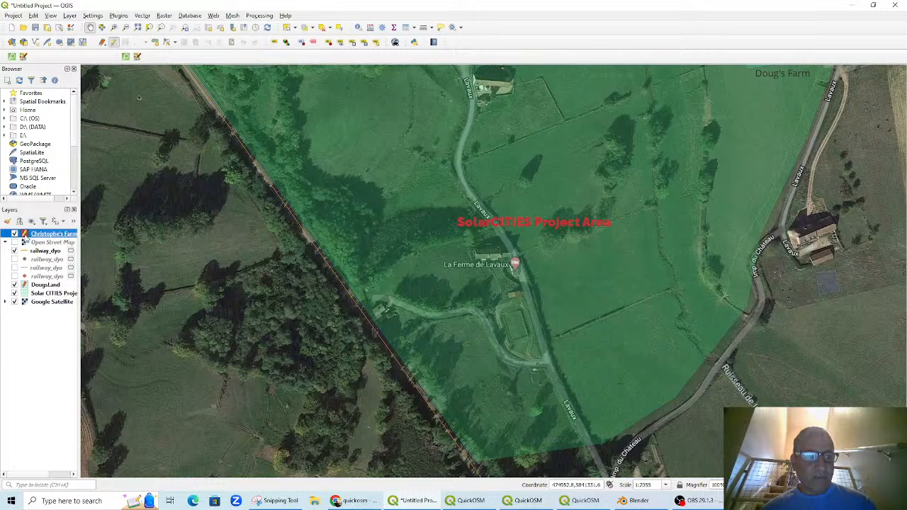
left_click(116, 43)
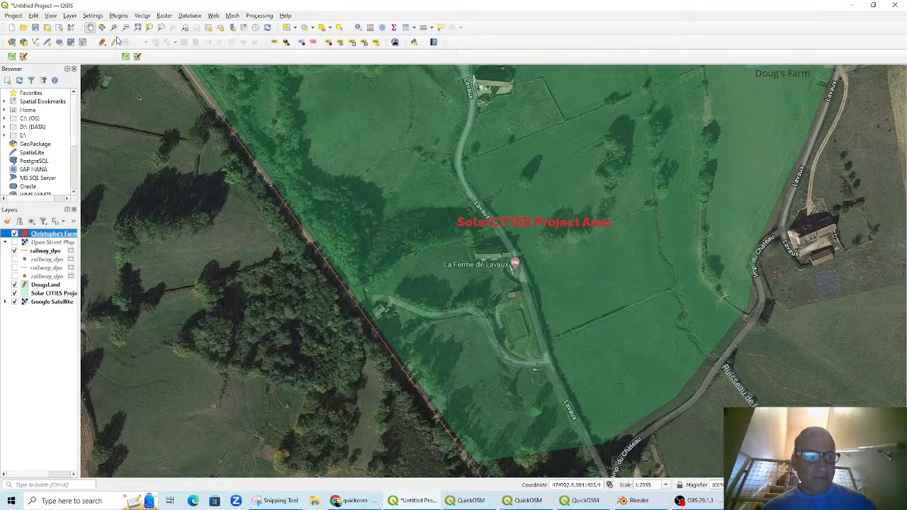
left_click(115, 42)
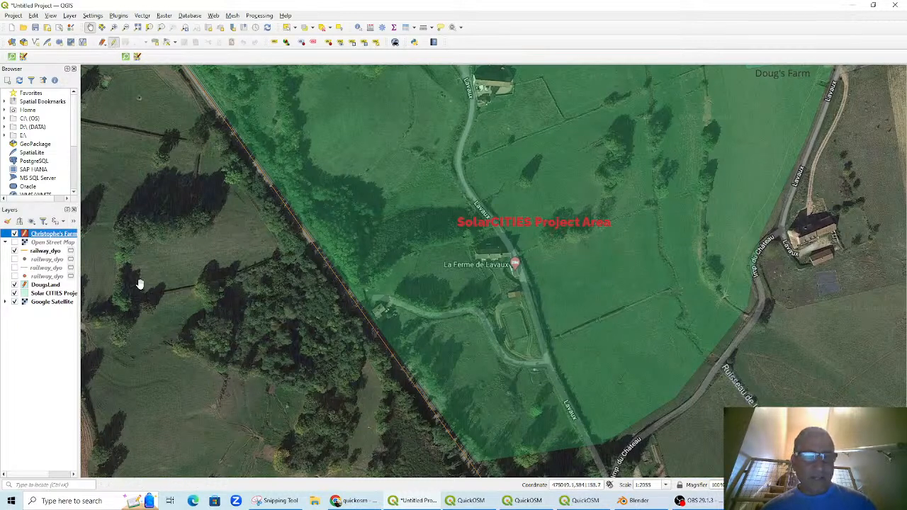
Draw a polygon around the land at La Ferme de Lavaux, following the curved track, the Lavaux road and the field edge
left_click_drag(368, 300, 357, 264)
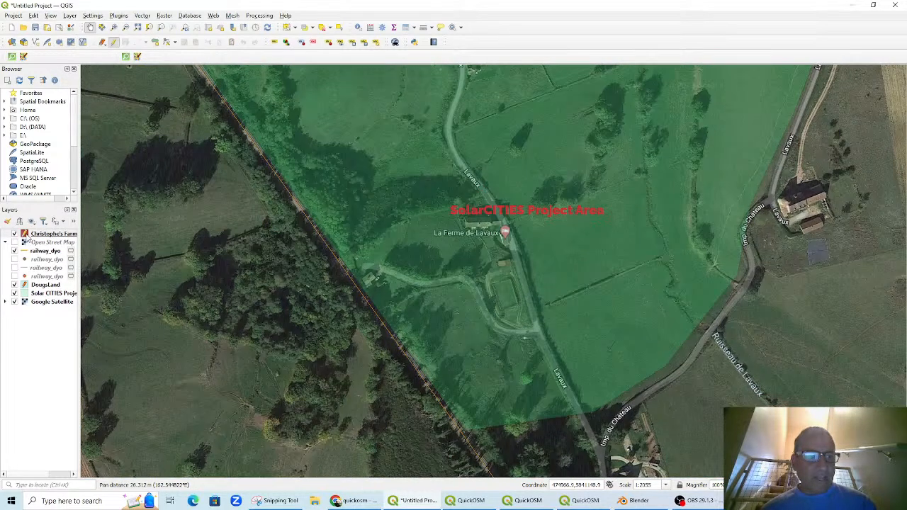
left_click(156, 42)
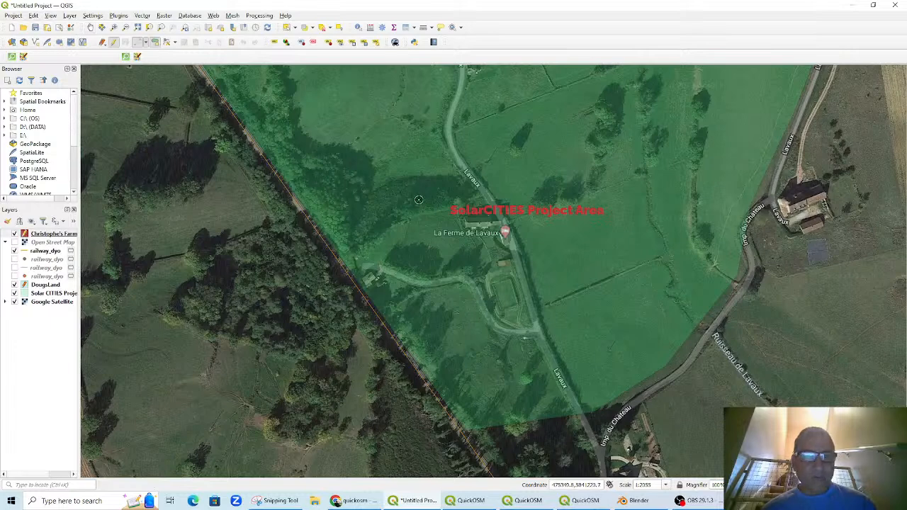
left_click(482, 200)
left_click(397, 225)
left_click(357, 261)
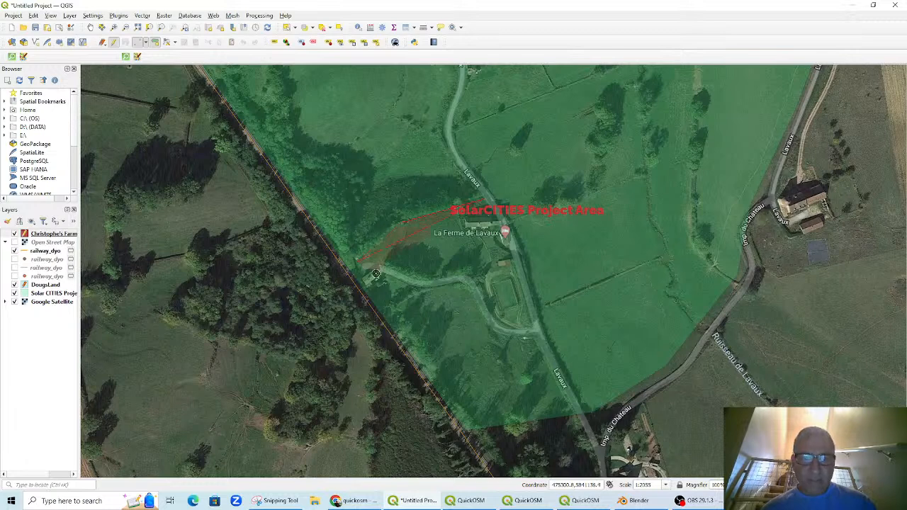
left_click(420, 280)
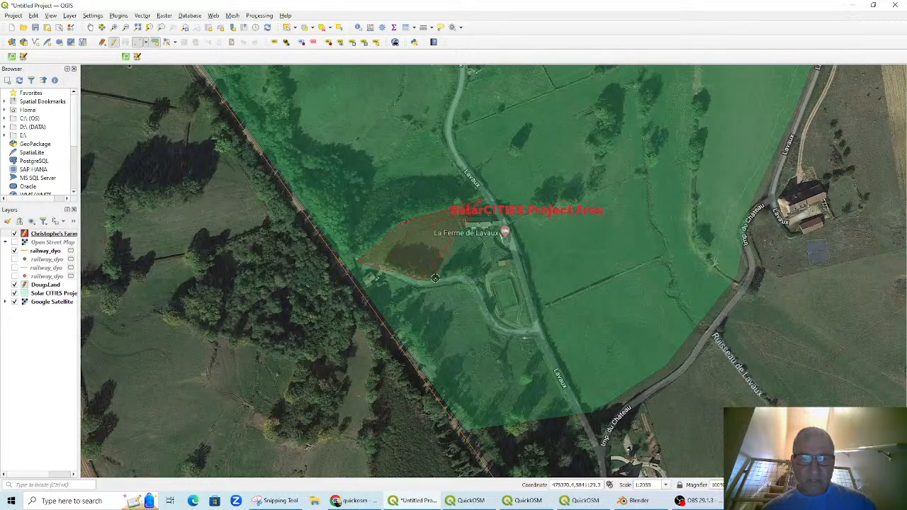
left_click(475, 277)
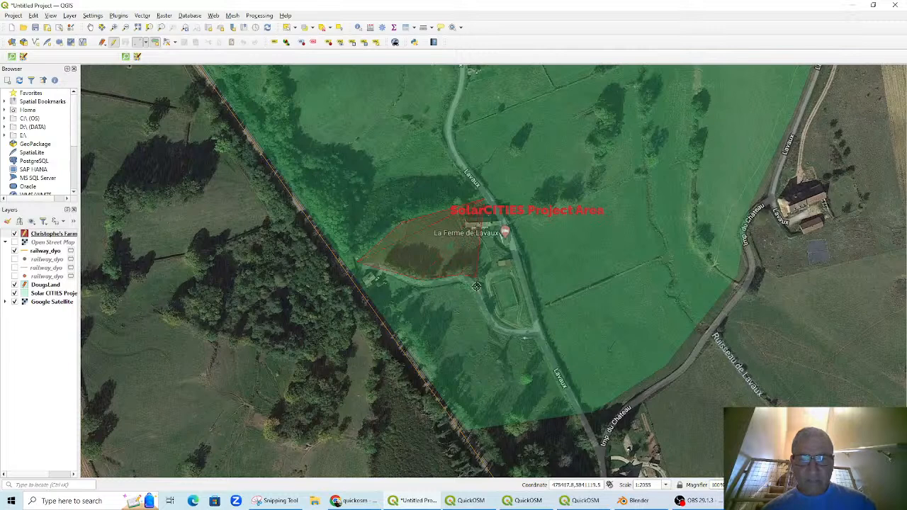
left_click(499, 320)
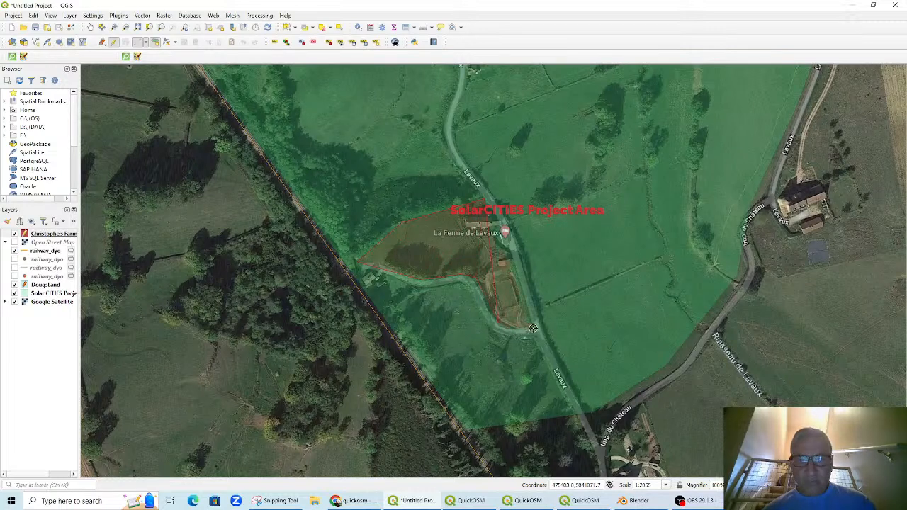
left_click(533, 328)
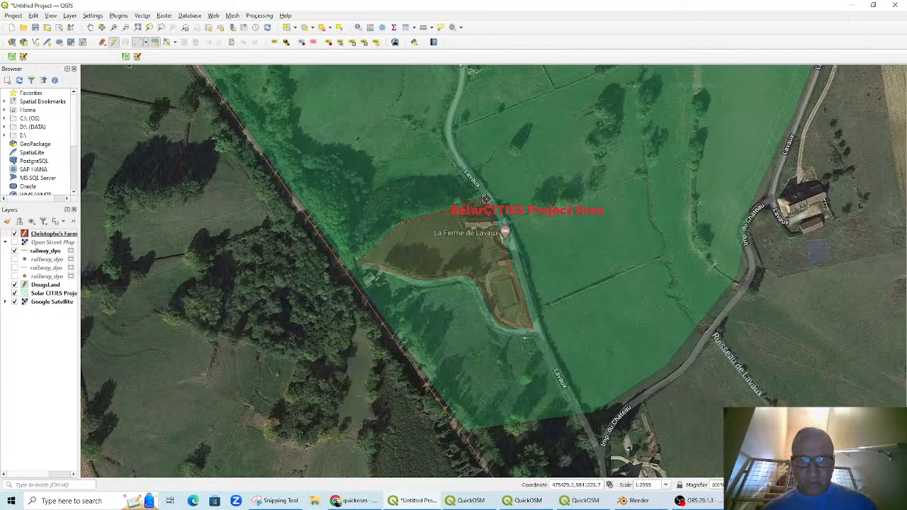
left_click(487, 199)
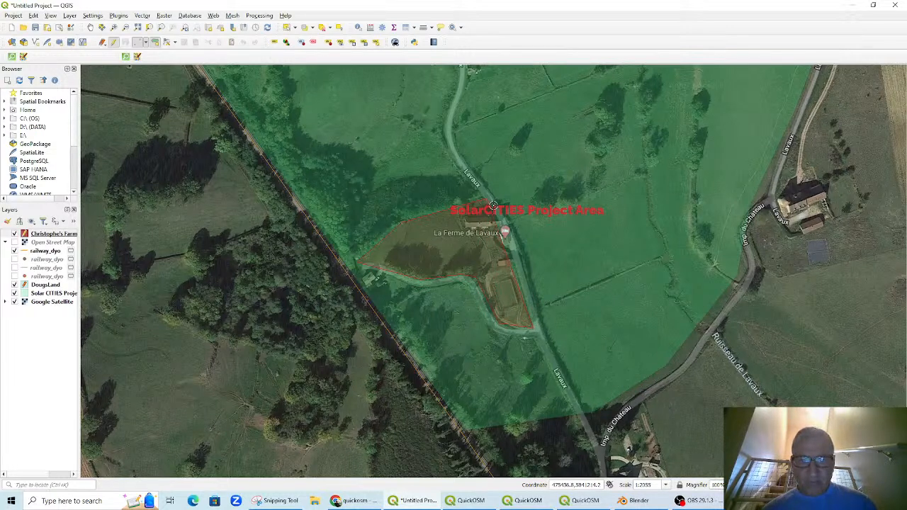
right_click(466, 245)
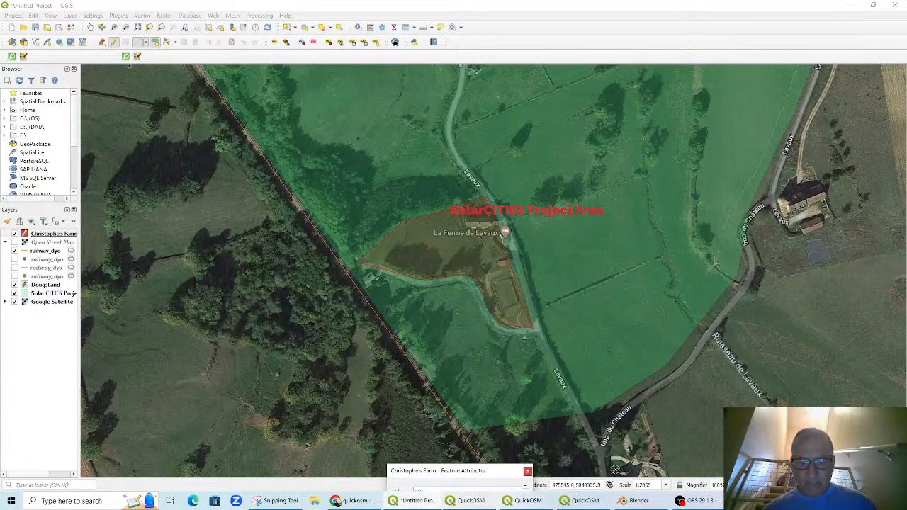
Save the new polygon with id 2 and the same farm name as its layer in the Name attribute
left_click_drag(487, 474, 503, 402)
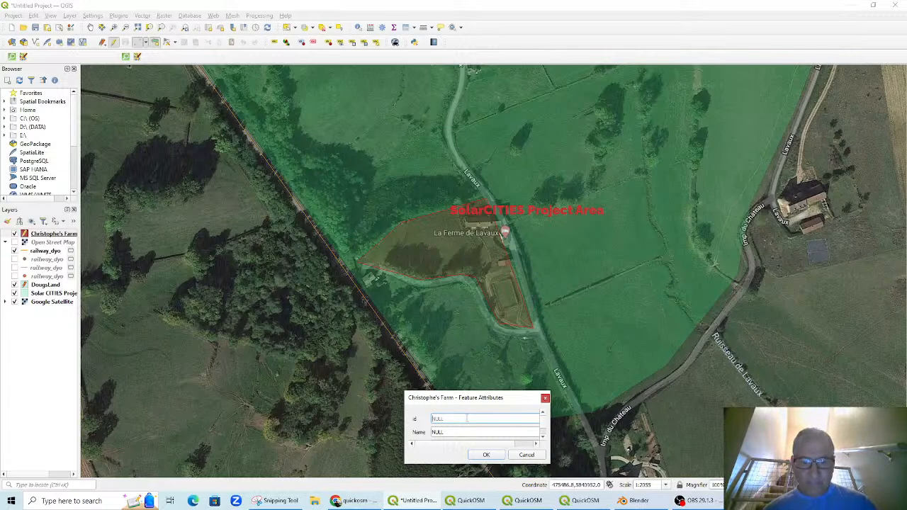
left_click(456, 432)
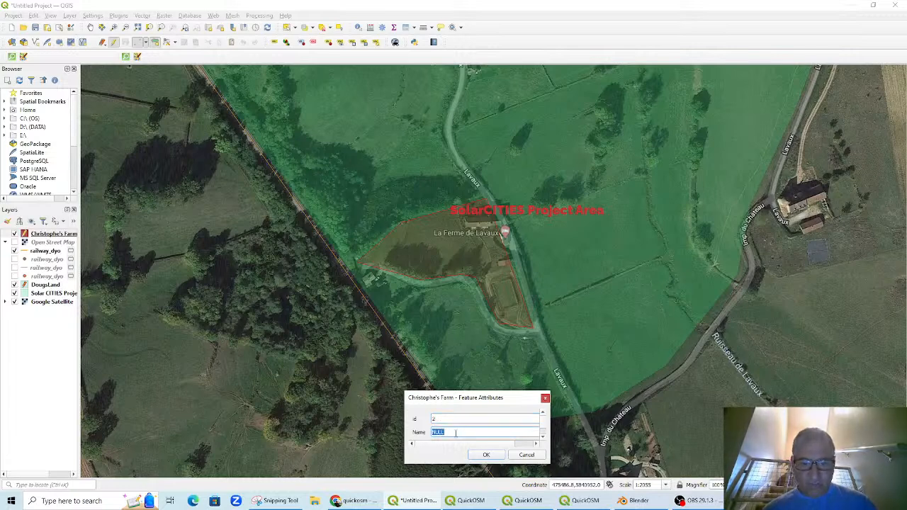
type("Chris")
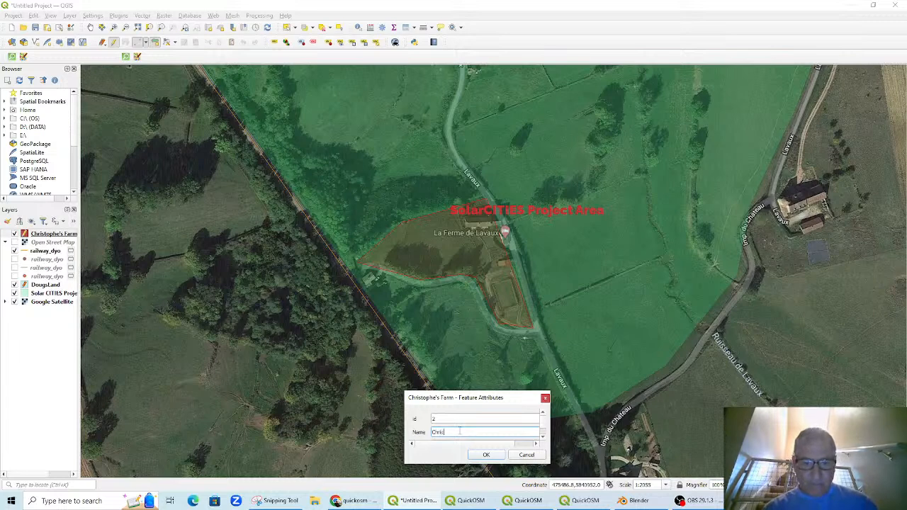
type("tophe's Farm")
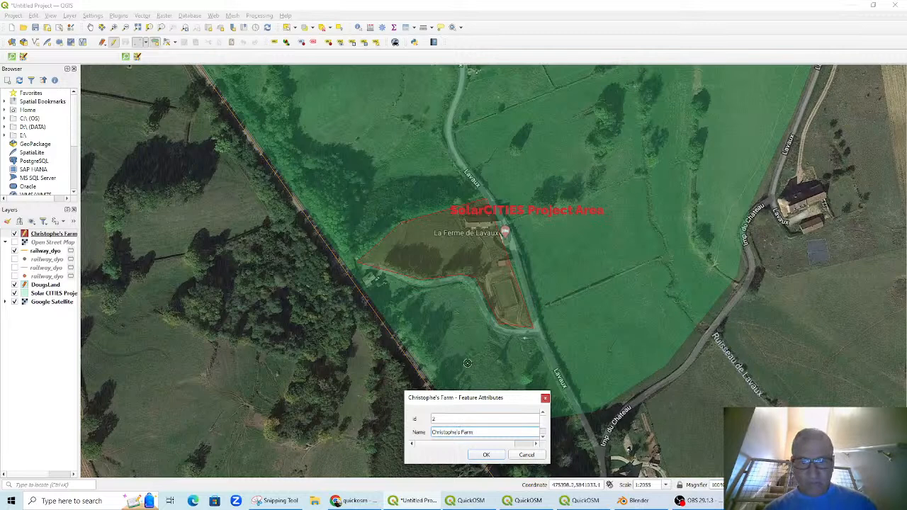
left_click(487, 455)
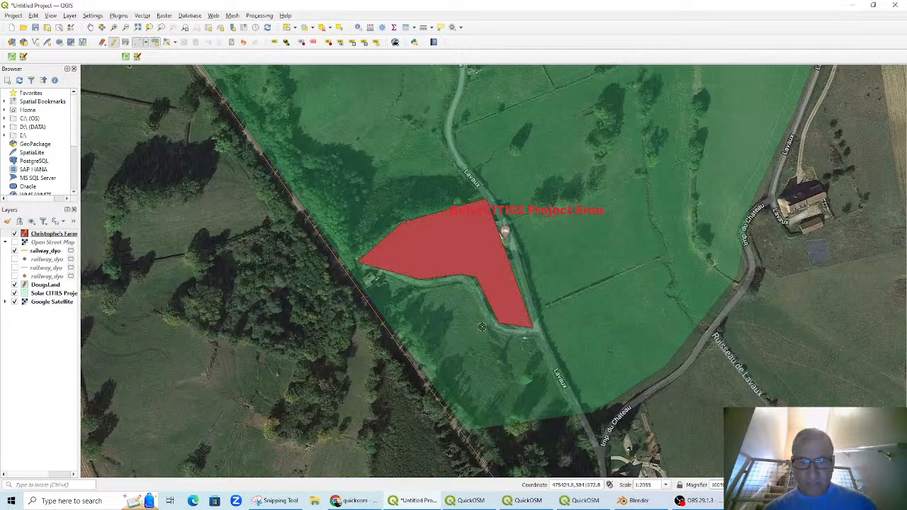
Set the farm layer's fill colour to pale green #8db79b and its symbol opacity to 57.8 %
right_click(45, 238)
left_click(81, 474)
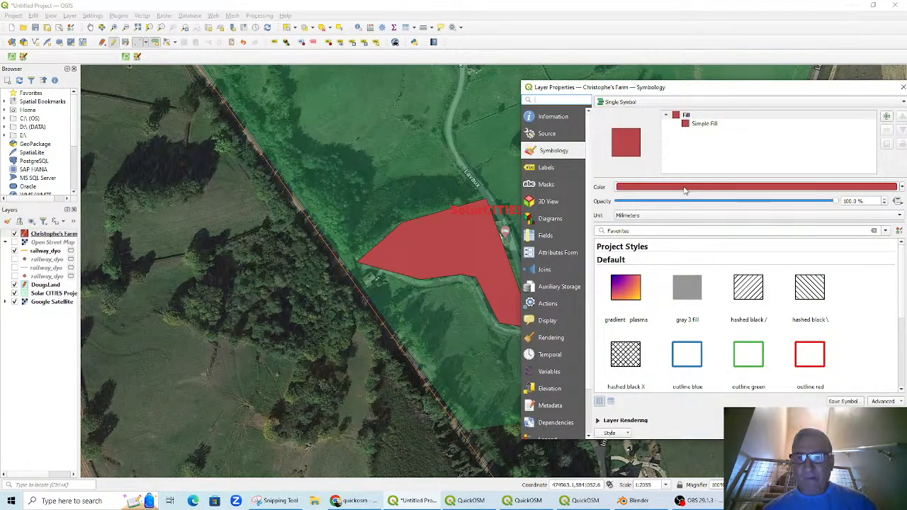
left_click(705, 188)
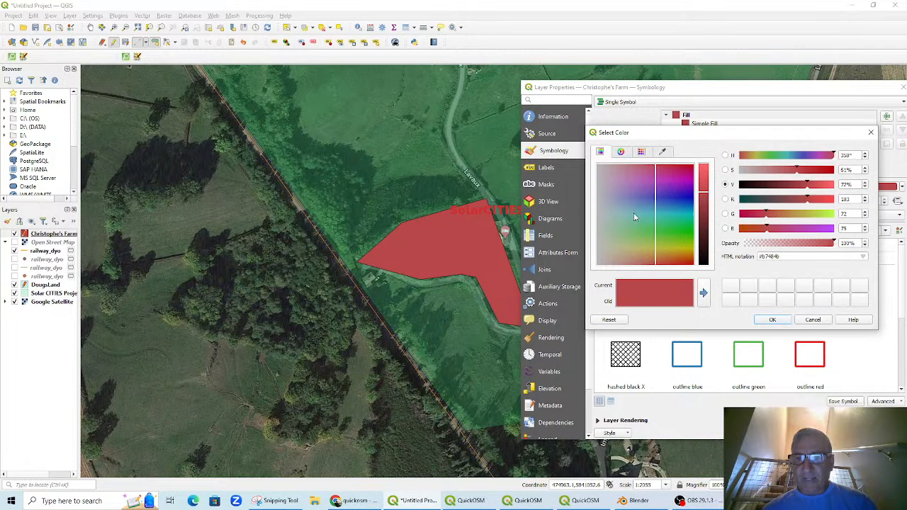
left_click(621, 228)
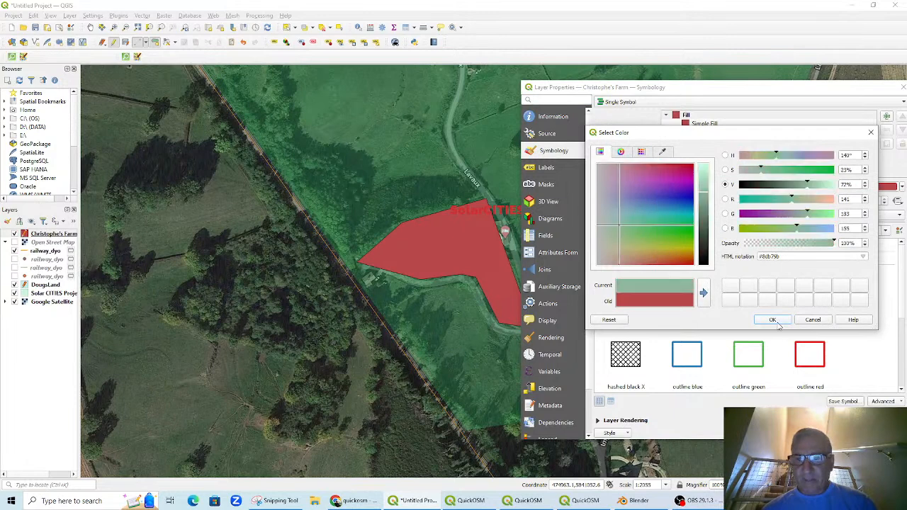
left_click(773, 319)
left_click_drag(835, 203, 741, 205)
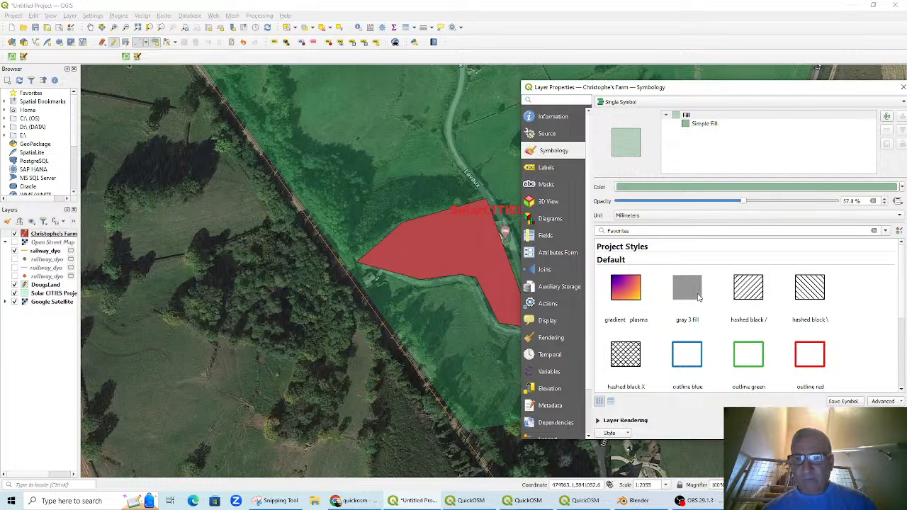
Enable Single Labels for the farm layer, using the Name field as the label value
left_click(546, 171)
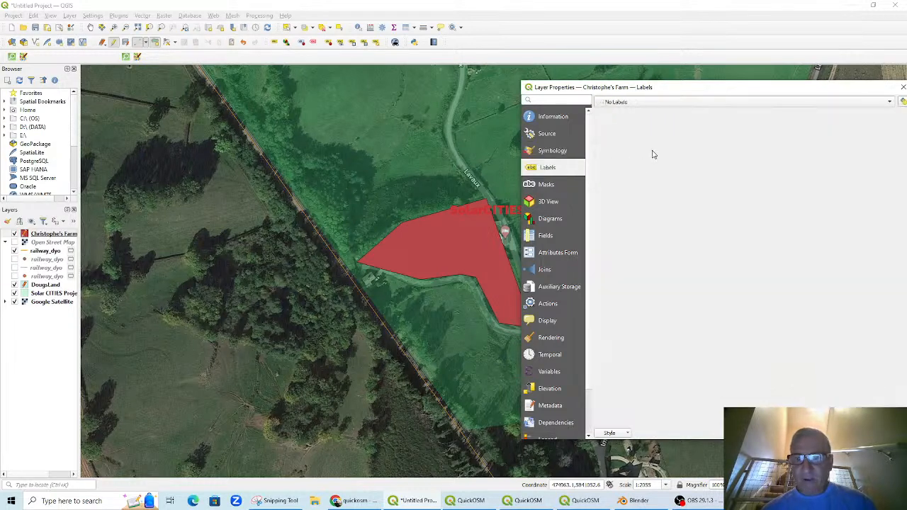
left_click(648, 101)
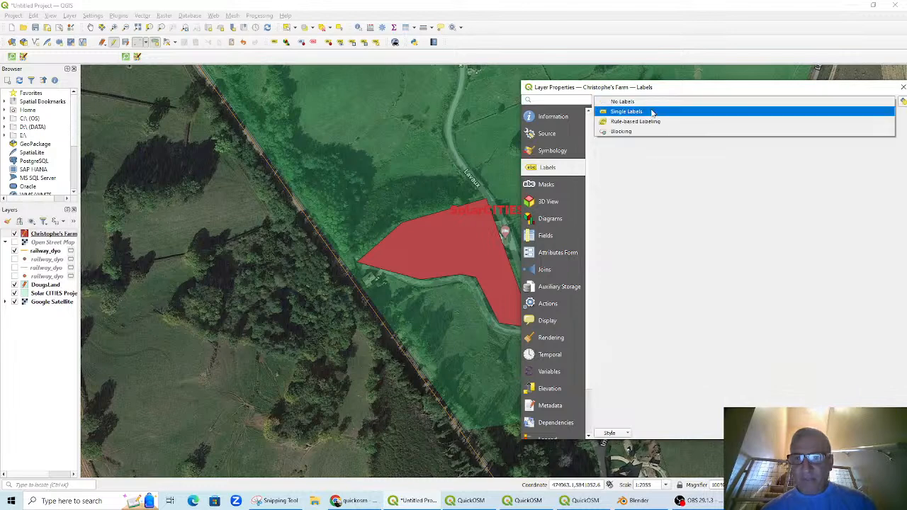
left_click(653, 112)
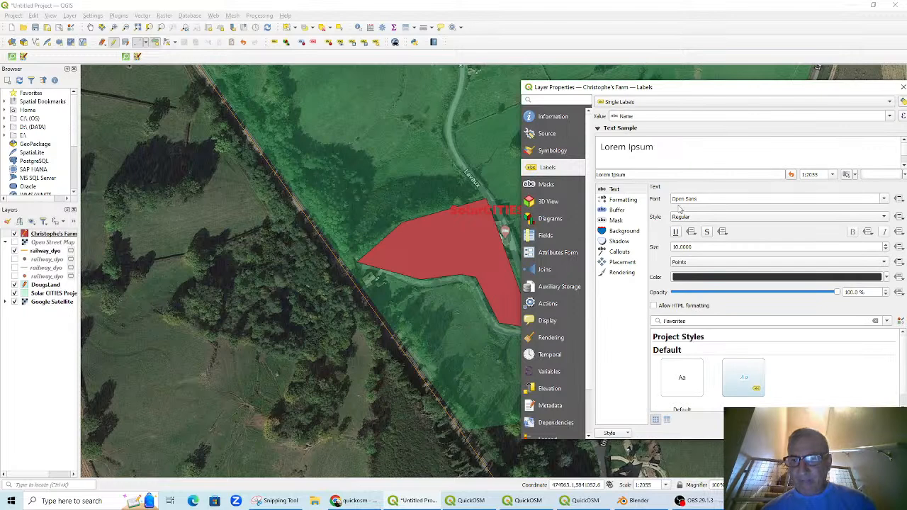
Set the label font to Oswald SemiBold, accept the layer properties, and view the labelled farm within the project area
left_click(745, 202)
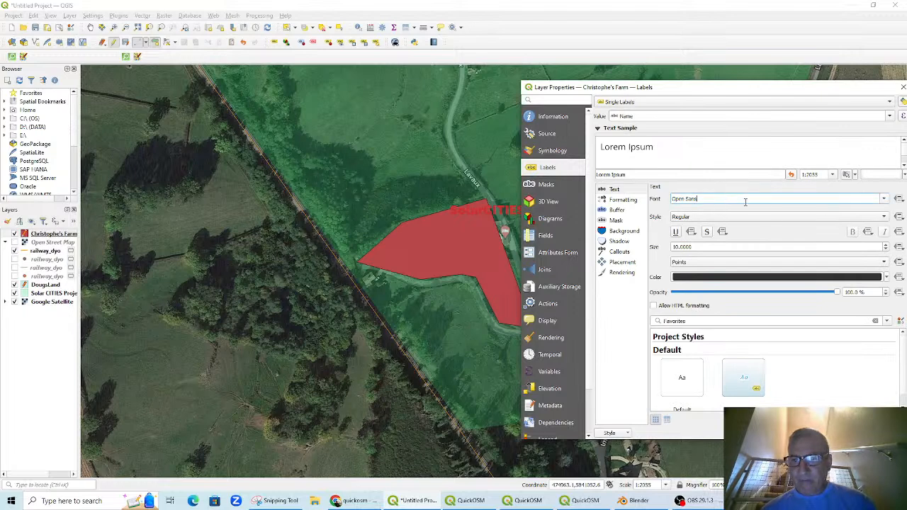
left_click(884, 199)
scroll(624, 248, "down", 3)
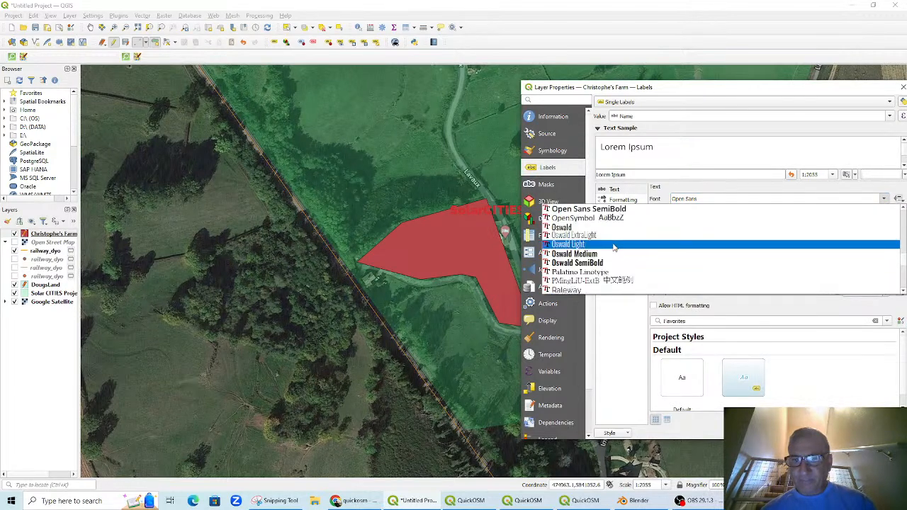
left_click(615, 263)
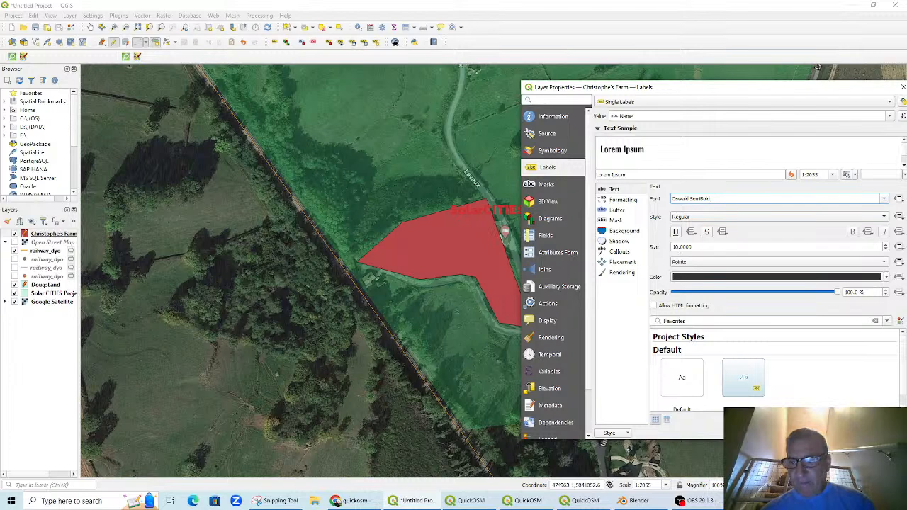
left_click(780, 434)
scroll(540, 260, "down", 1)
left_click_drag(524, 256, 525, 301)
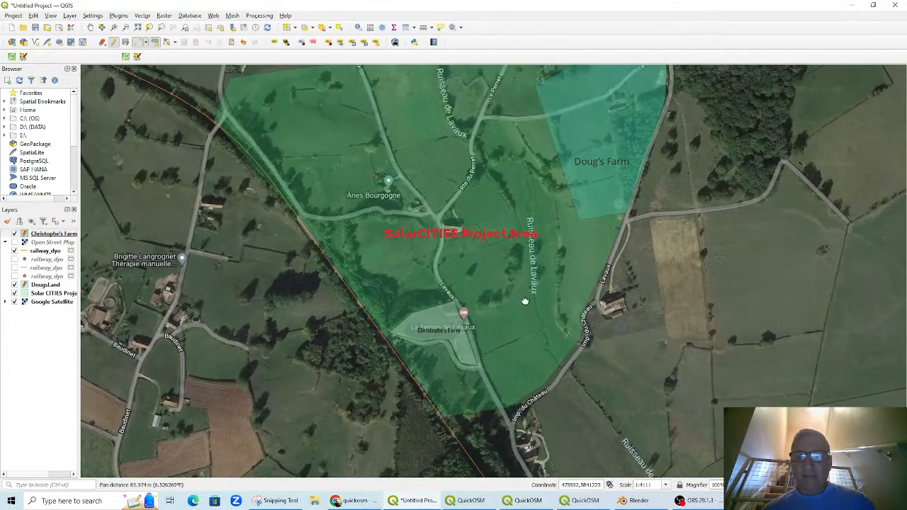
Start a new shapefile layer with the file name Sustainability Assets and Point as its geometry type
scroll(528, 245, "down", 1)
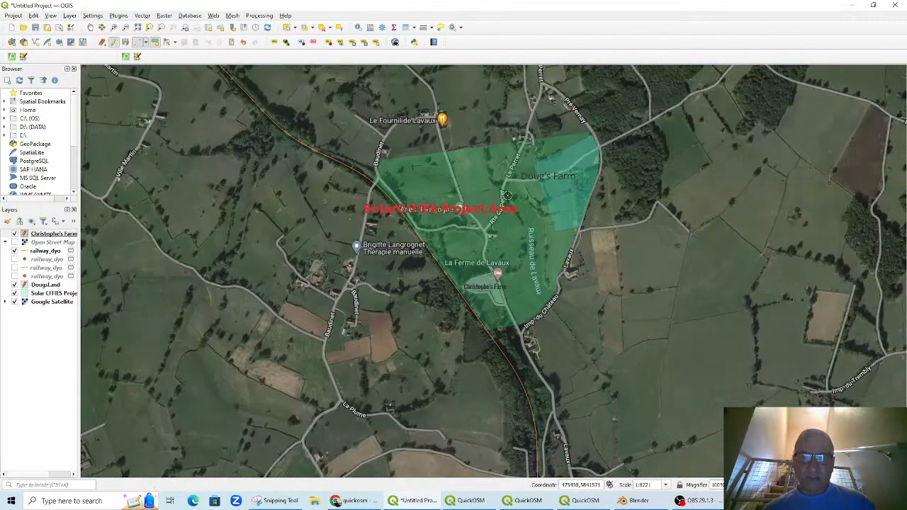
scroll(557, 287, "up", 1)
scroll(538, 275, "down", 1)
left_click_drag(519, 265, 487, 320)
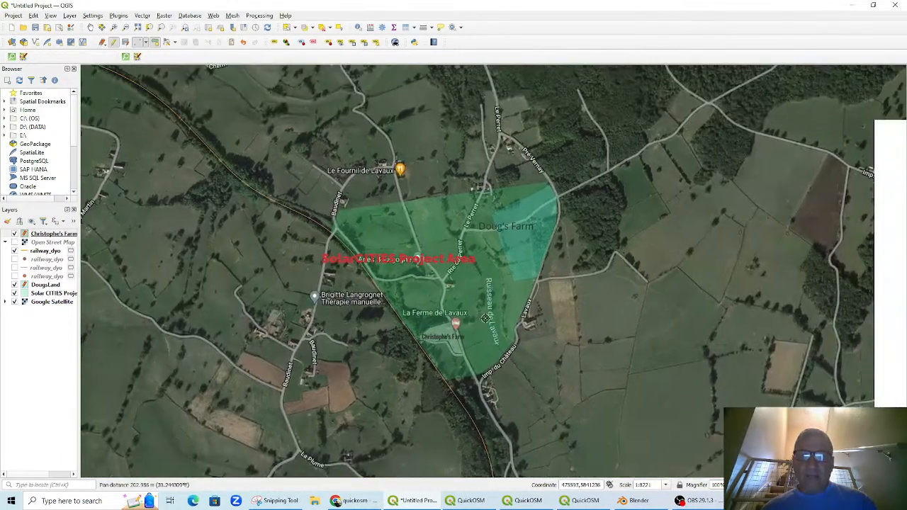
scroll(535, 263, "up", 3)
left_click_drag(528, 207, 520, 317)
left_click_drag(497, 214, 515, 240)
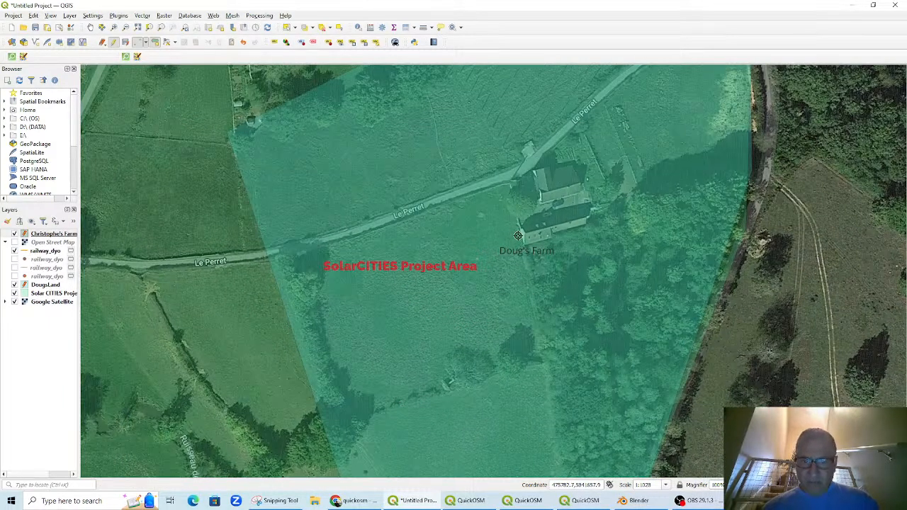
left_click(37, 42)
left_click(443, 26)
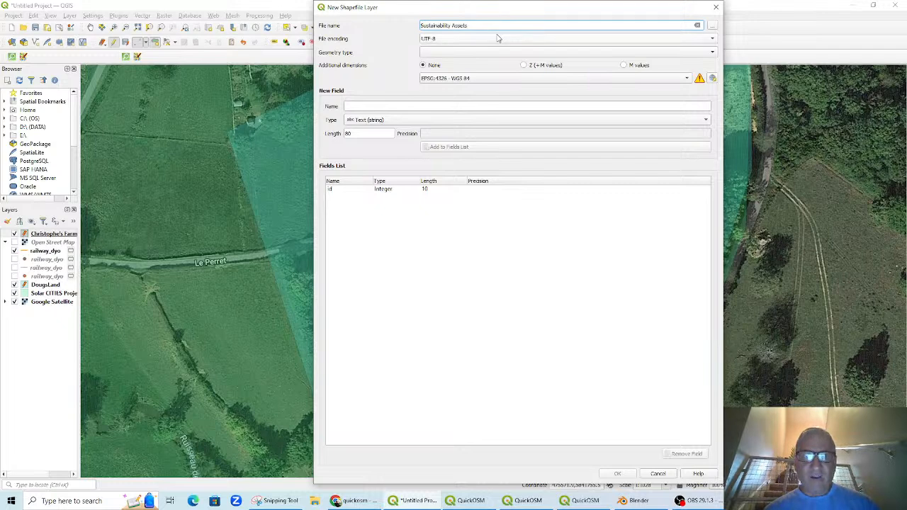
left_click(448, 52)
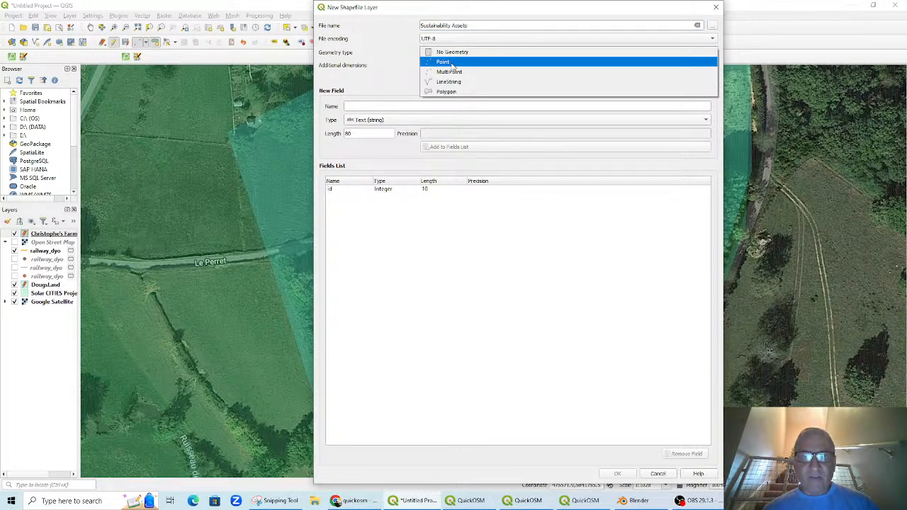
left_click(452, 62)
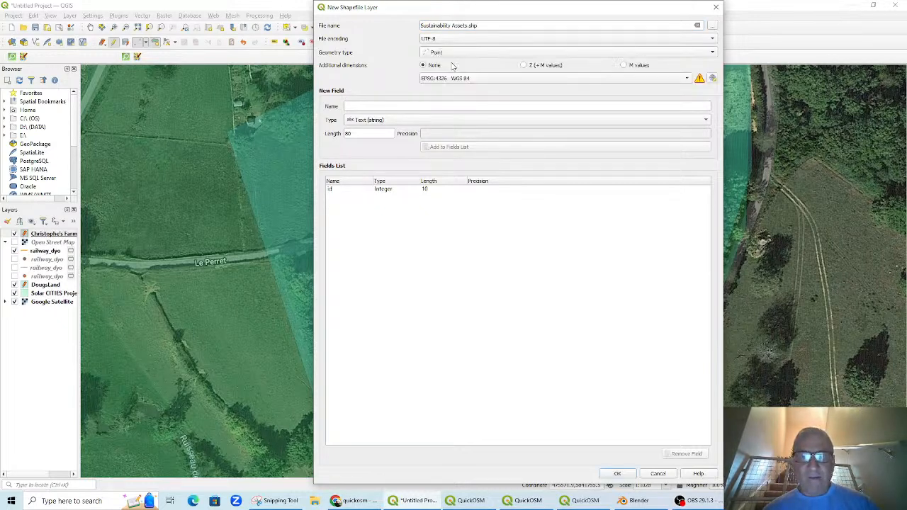
Add a text field called Name with a length of 200 to the new layer's fields list
left_click(407, 106)
type("As")
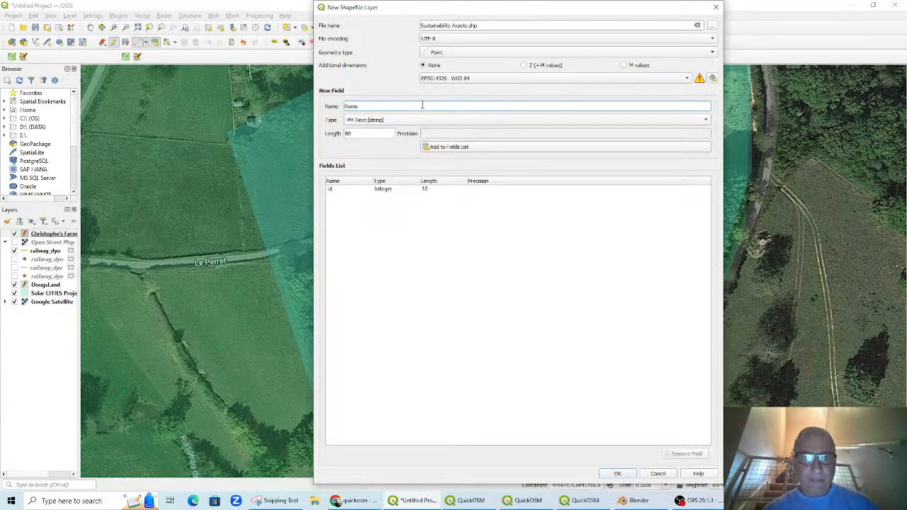
key("Tab")
key("Tab")
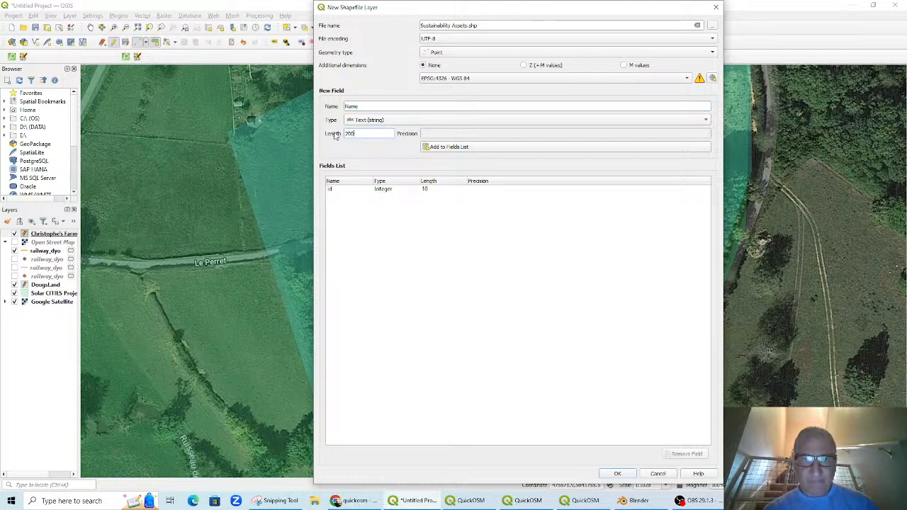
left_click(427, 149)
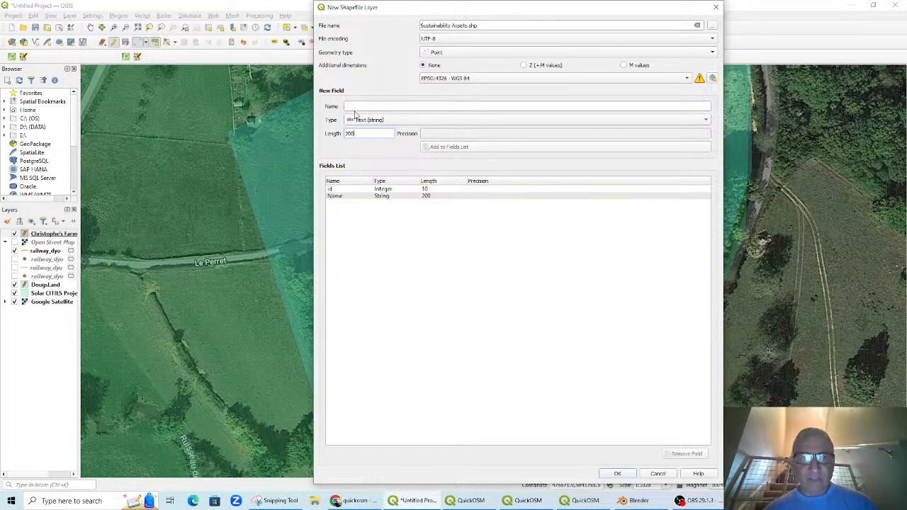
Add text fields Assets# and Builder, each 200 long, and create the Sustainability Assets layer
left_click(439, 106)
type("Assets #")
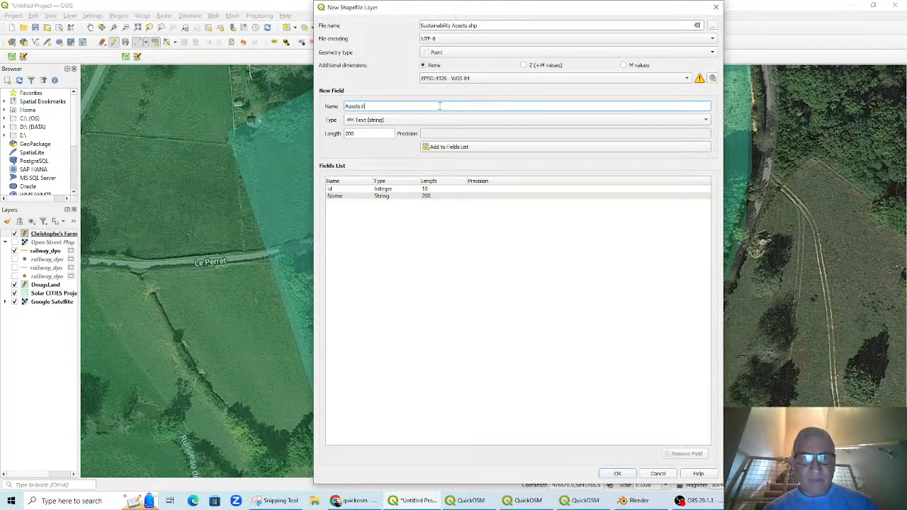
left_click(449, 147)
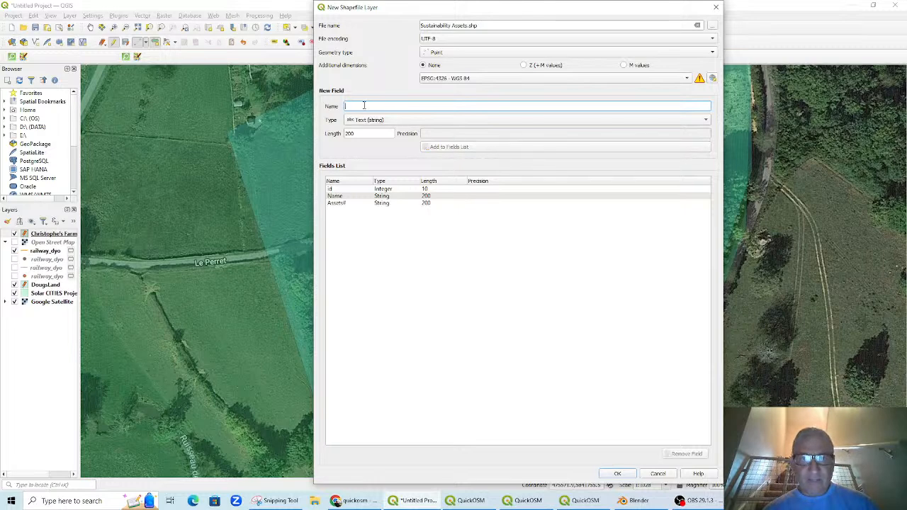
type("Builder")
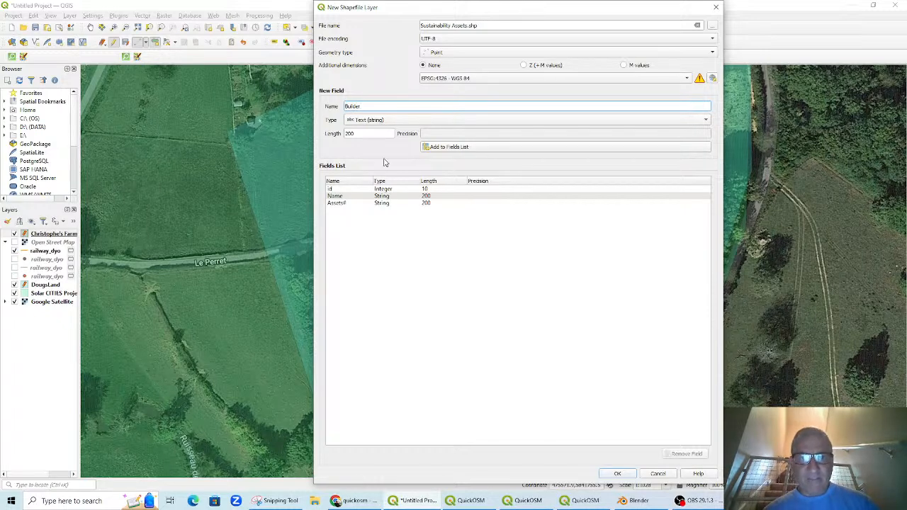
left_click(446, 150)
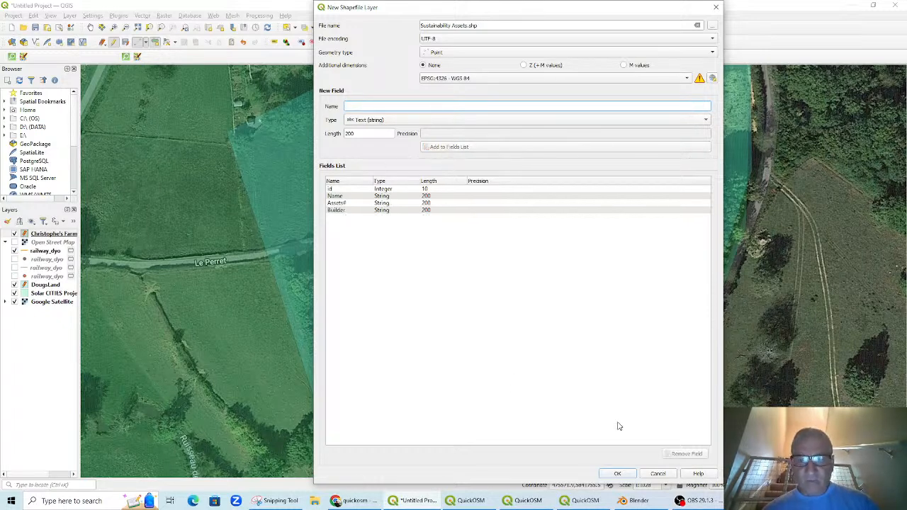
left_click(617, 474)
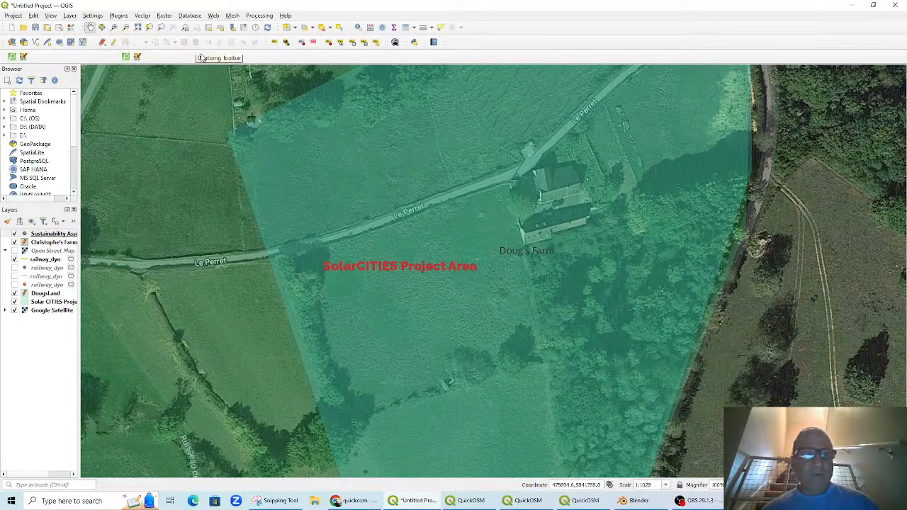
Enable editing on Sustainability Assets and place a point just west of the farmhouse, with id 1 and Name Solar CITIES Main Tank
left_click(115, 44)
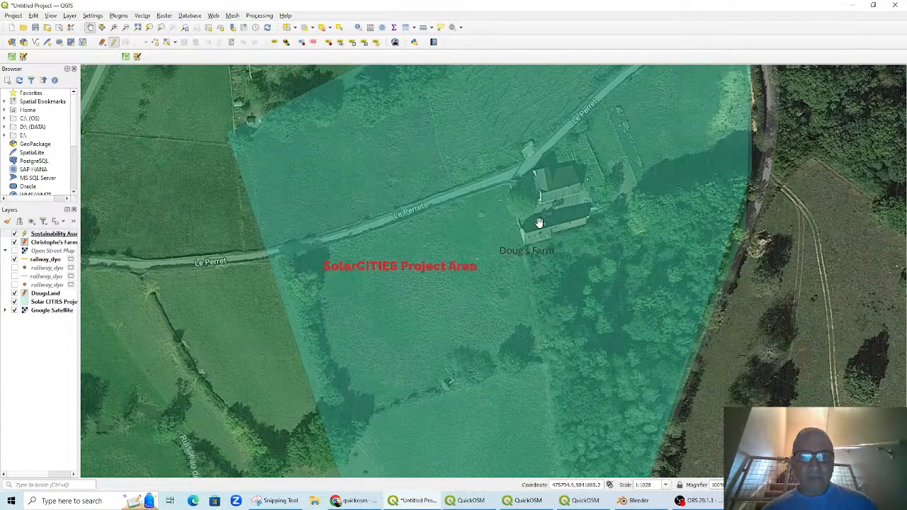
left_click(157, 44)
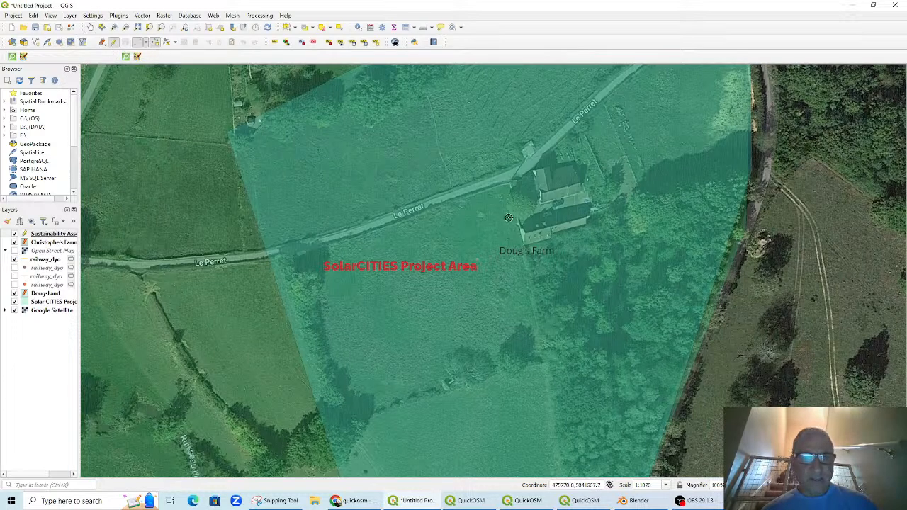
left_click(515, 227)
type("1")
key("Tab")
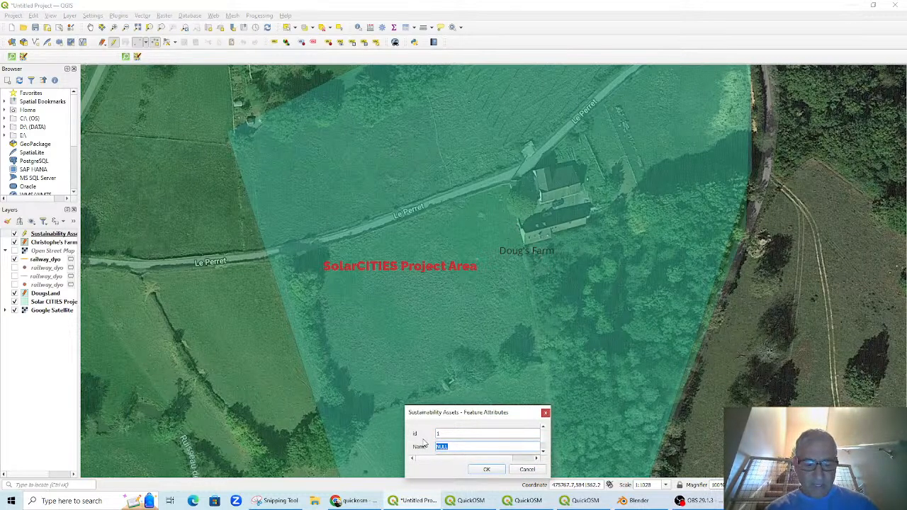
type("Solar CITIES Main Tank")
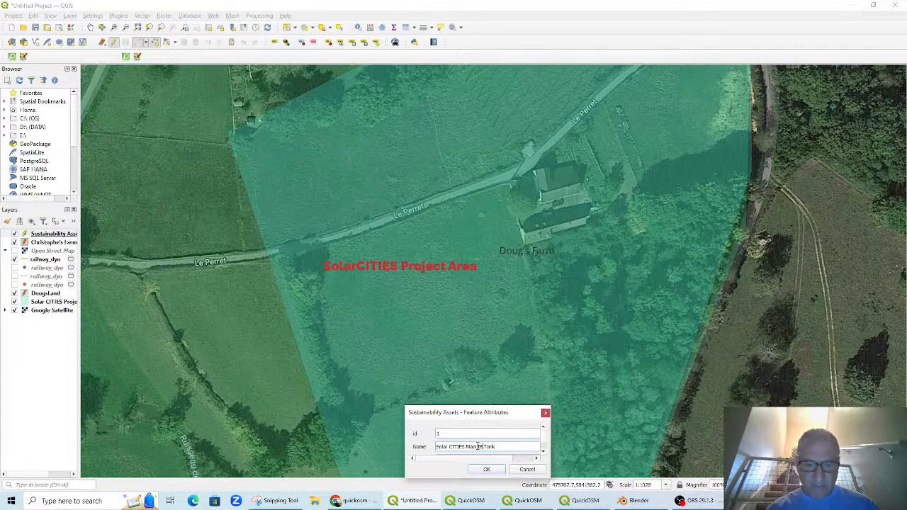
Fill in the builders' surnames and Assets# 1 for the main tank point, and accept its attributes
scroll(482, 439, "down", 2)
scroll(481, 444, "up", 2)
scroll(482, 444, "down", 2)
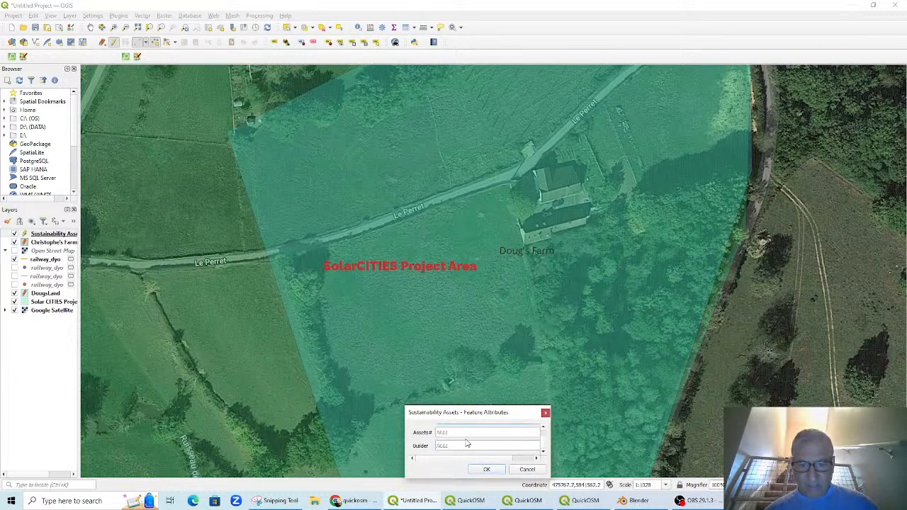
left_click(467, 443)
type("Culhane, Kolsovan")
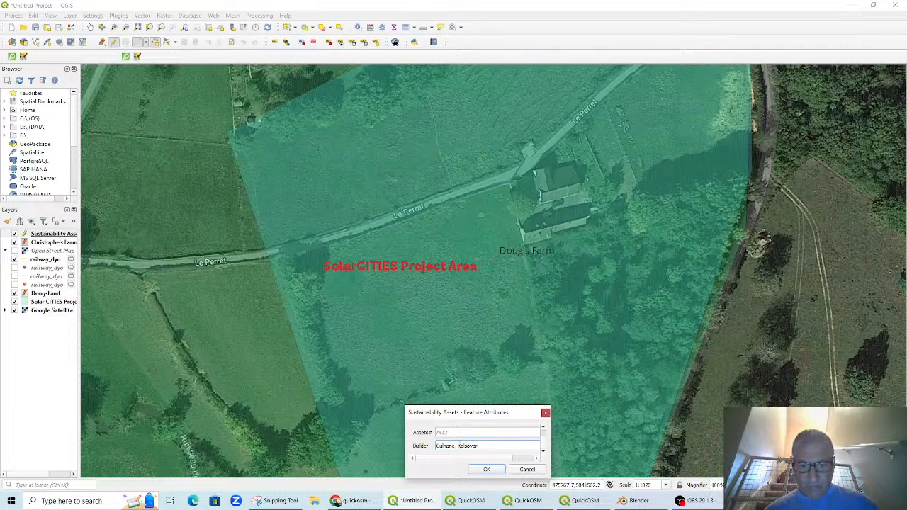
left_click(457, 433)
type("1")
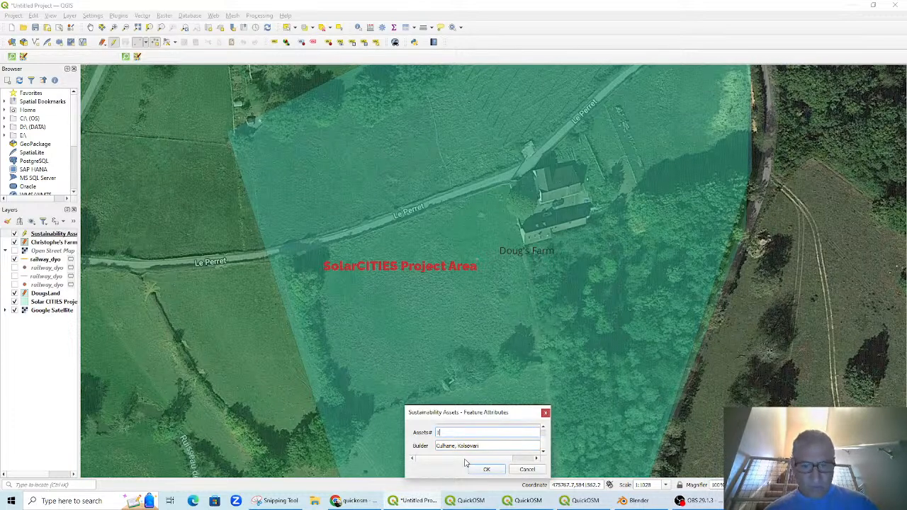
left_click(478, 471)
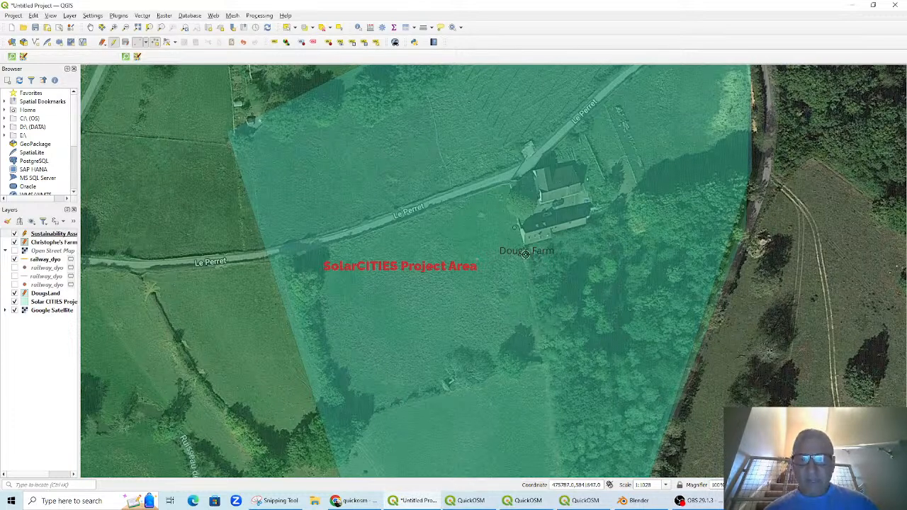
Place a second point between the main tank and the farmhouse's southwest corner, with id 2 and Name Solar CITIES gas holder
scroll(522, 242, "up", 1)
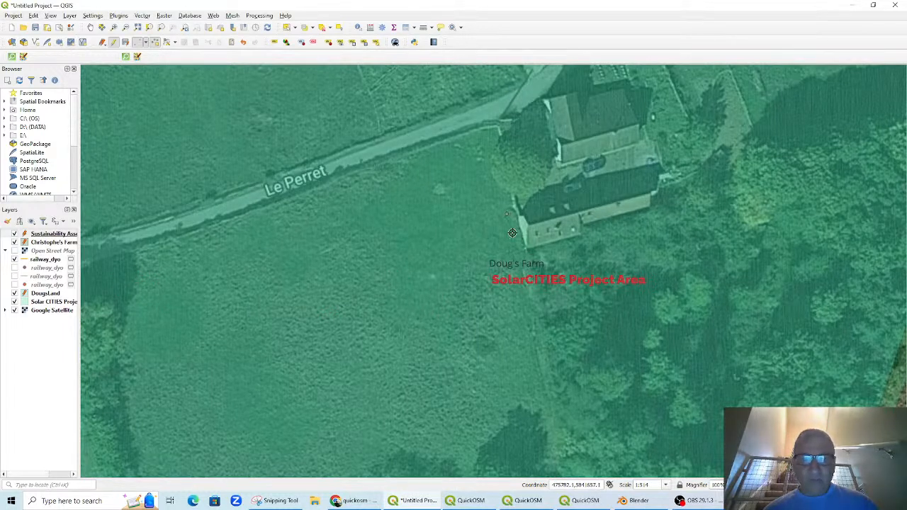
left_click(514, 230)
left_click_drag(485, 432, 489, 372)
left_click(452, 401)
type("So")
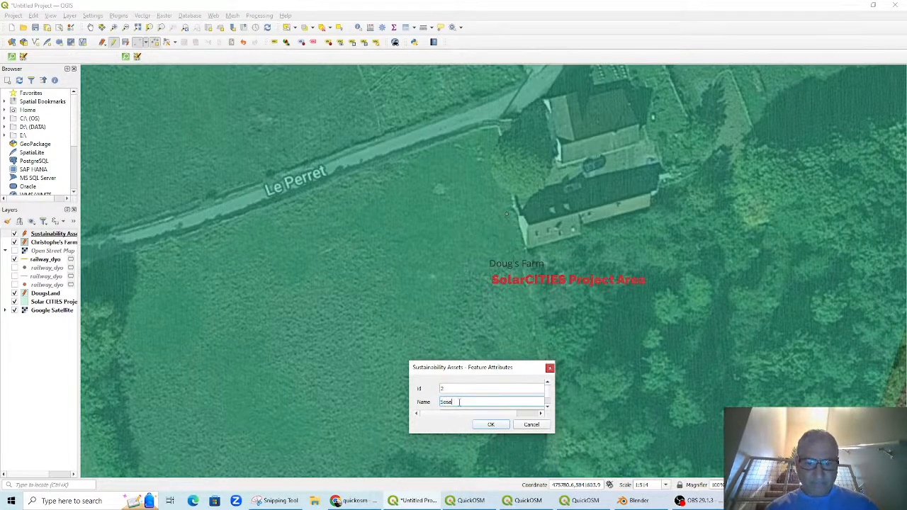
type("lar CITIES ")
type("ass")
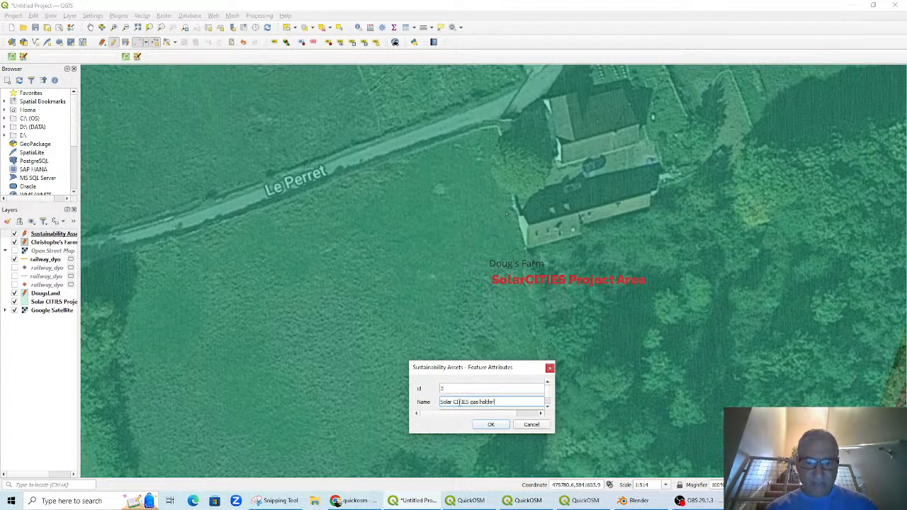
Set Assets# to 1 and enter the builders' surnames for the gas holder point, and accept its attributes
scroll(461, 402, "down", 1)
left_click(459, 388)
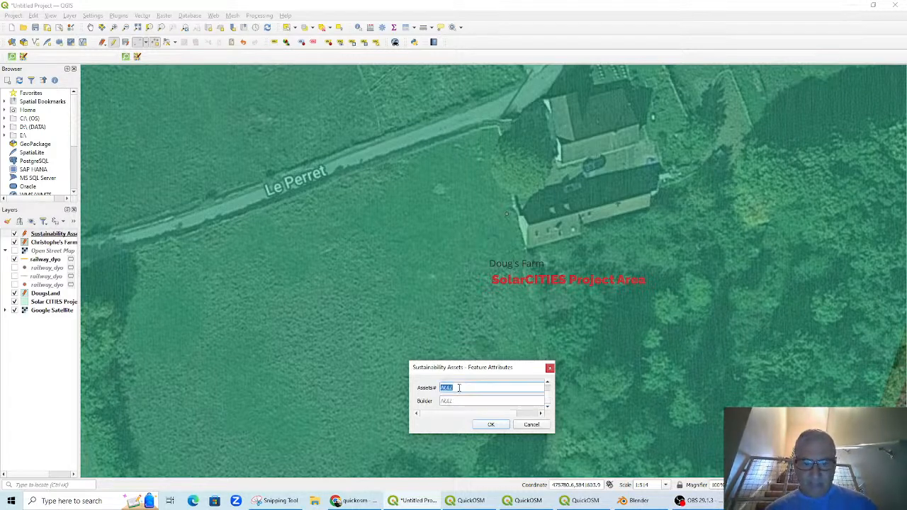
type("1")
left_click(454, 402)
type("Cu")
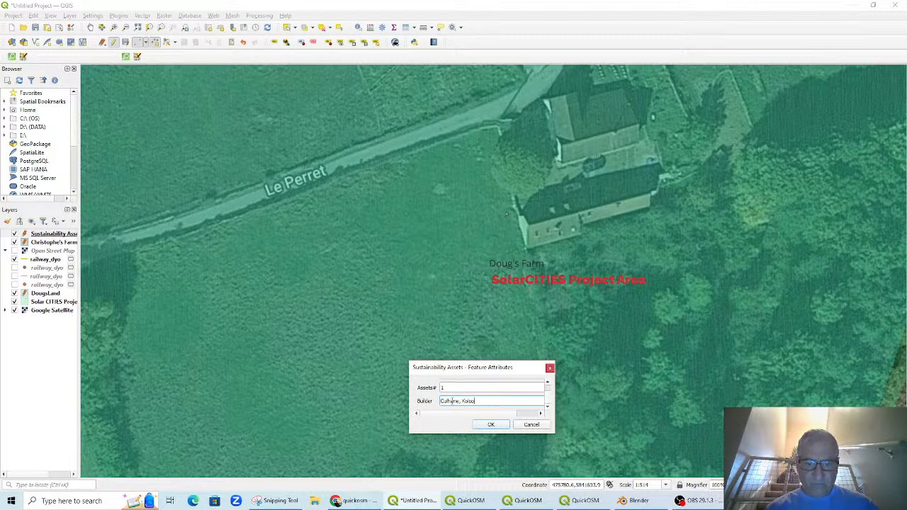
type("lhane, Kolsovari")
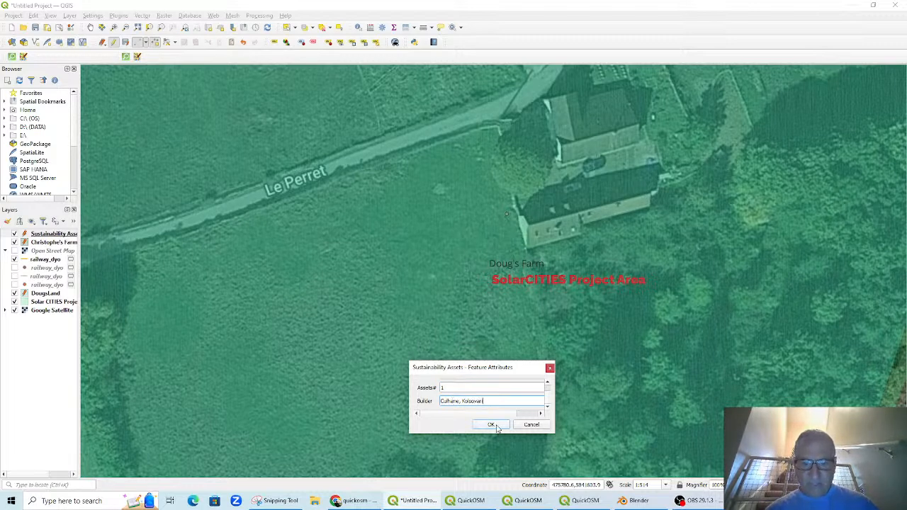
left_click(494, 426)
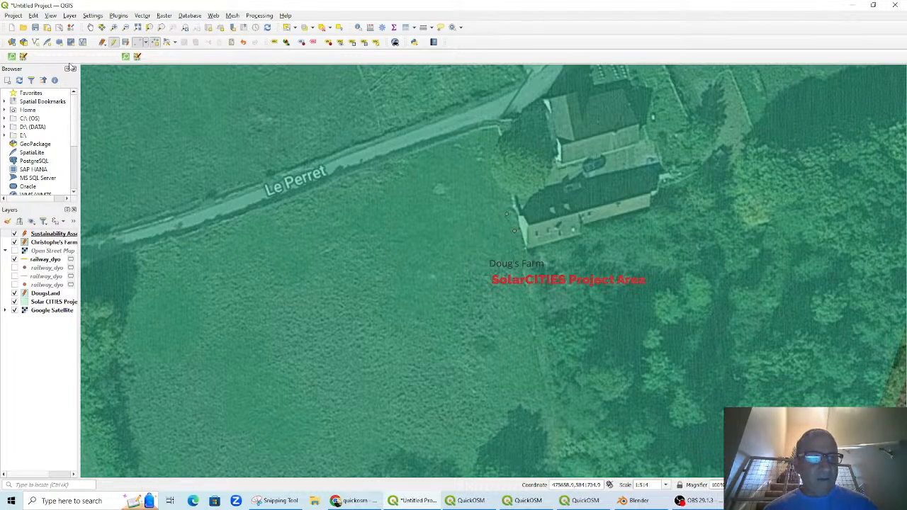
left_click(516, 230)
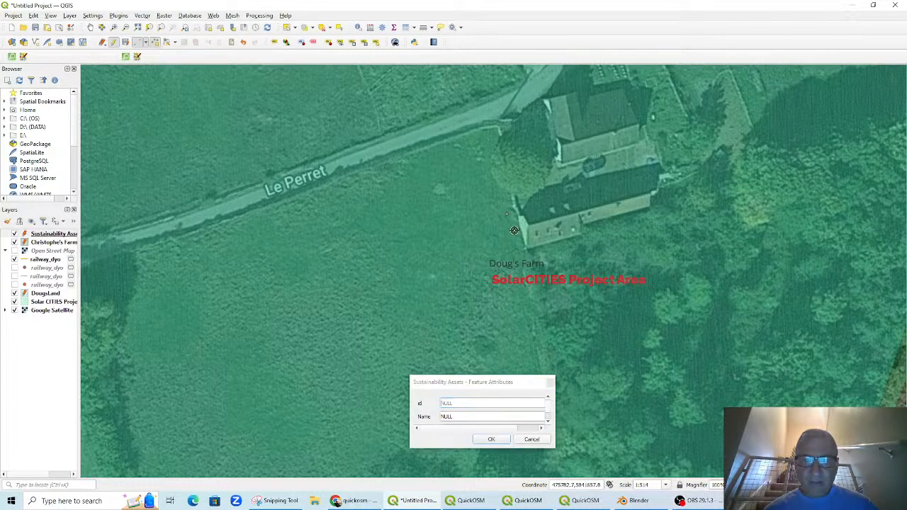
left_click(558, 388)
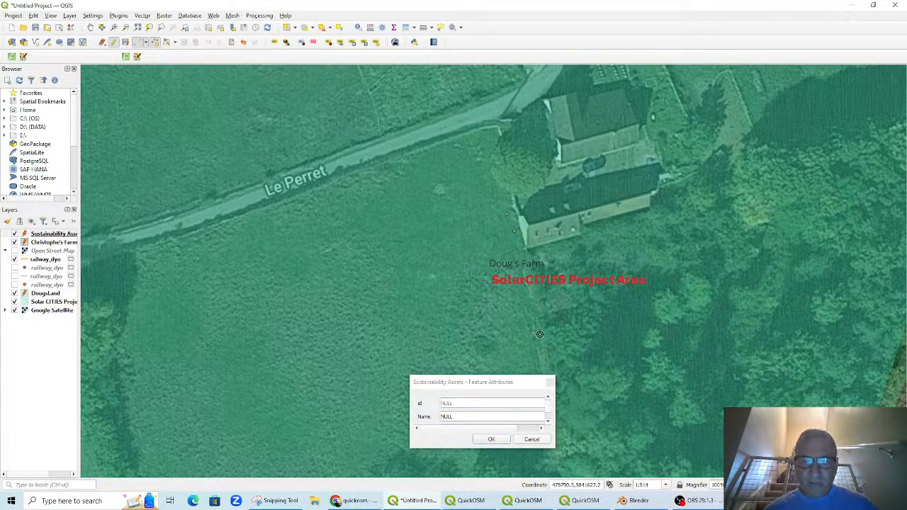
left_click(551, 383)
Stop editing the Sustainability Assets layer and save its changes
scroll(516, 253, "up", 2)
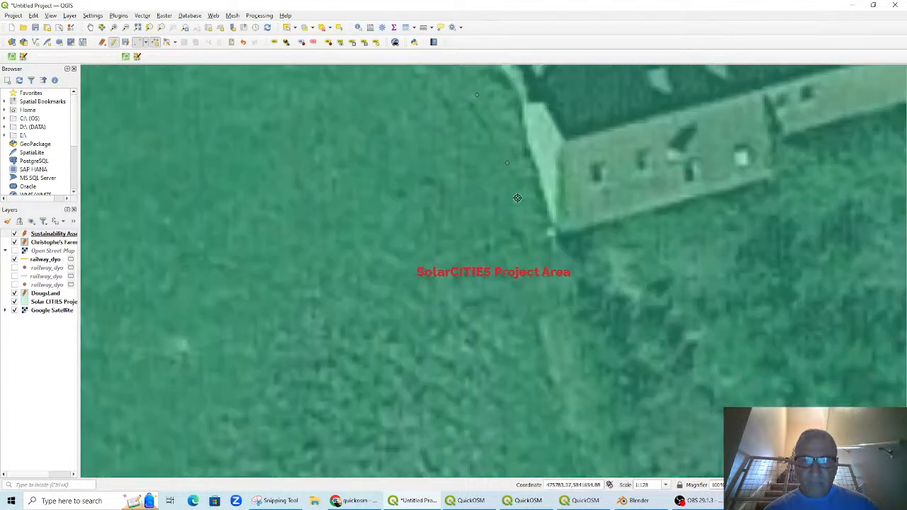
left_click(48, 236)
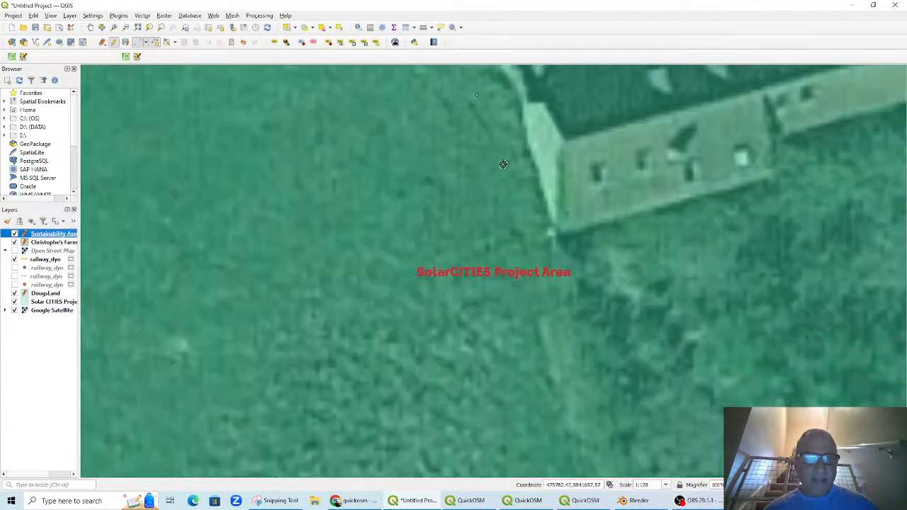
left_click(114, 42)
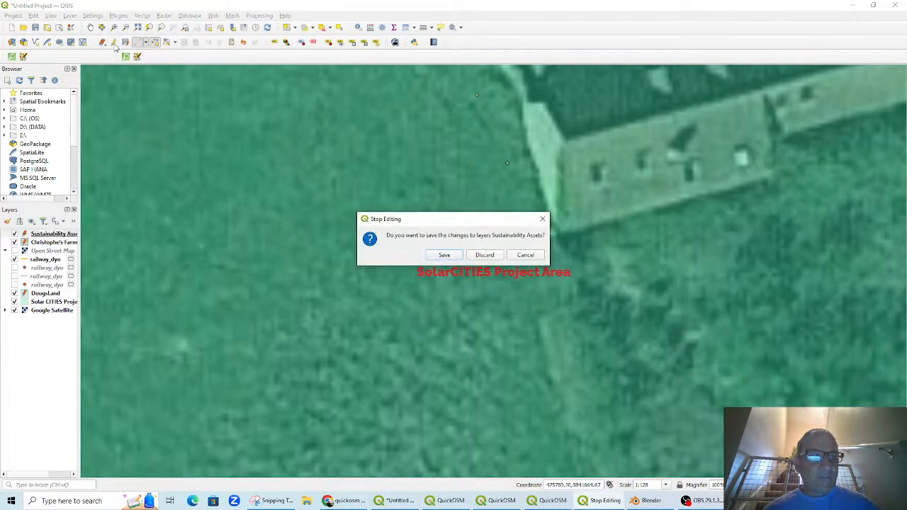
left_click(443, 255)
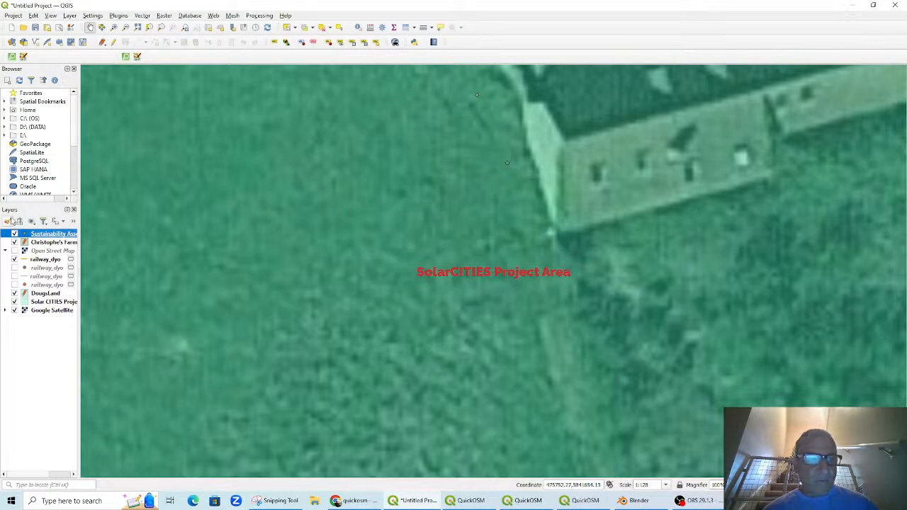
Reopen the Sustainability Assets layer for editing and move the gas holder point slightly closer to the farmhouse with the Vertex Tool (Current Layer)
left_click(113, 42)
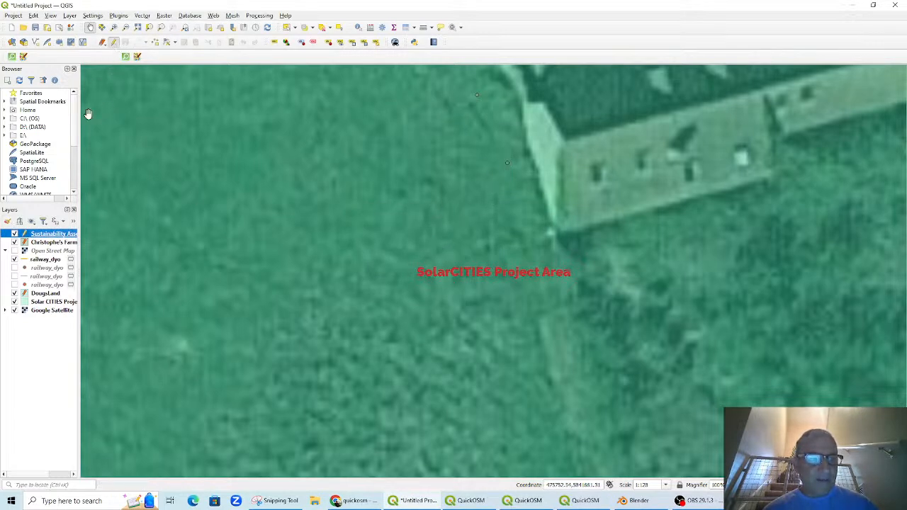
left_click_drag(515, 84, 502, 192)
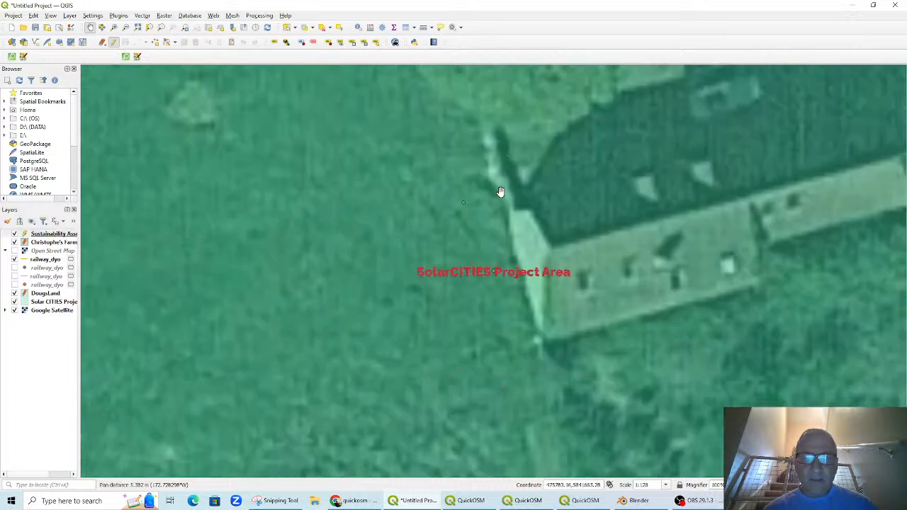
scroll(488, 262, "down", 2)
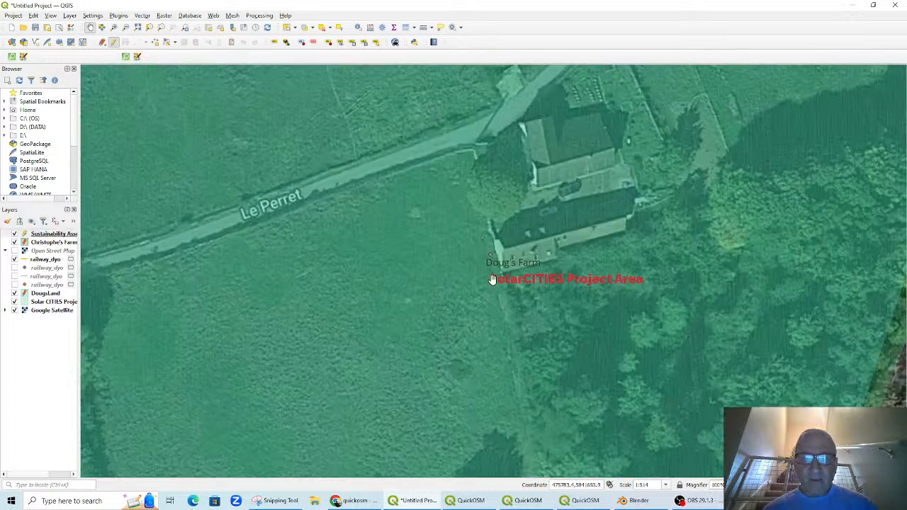
left_click(176, 44)
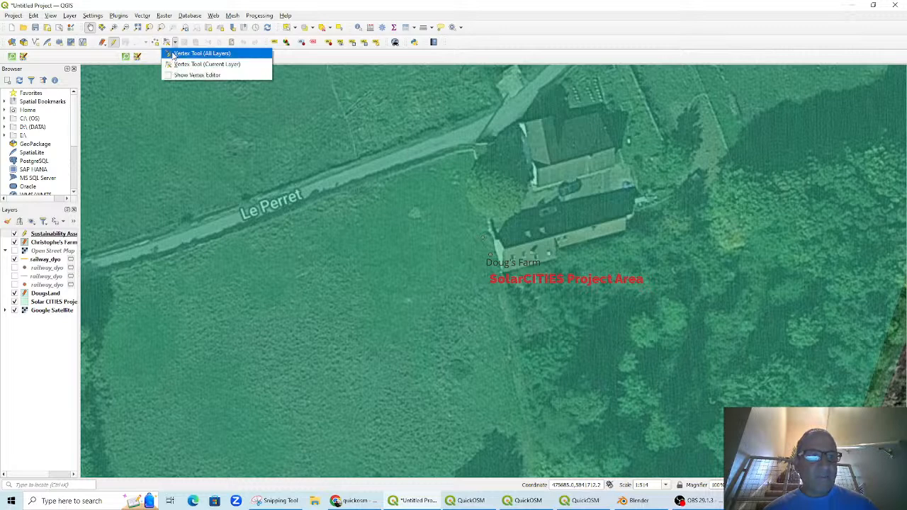
left_click(186, 64)
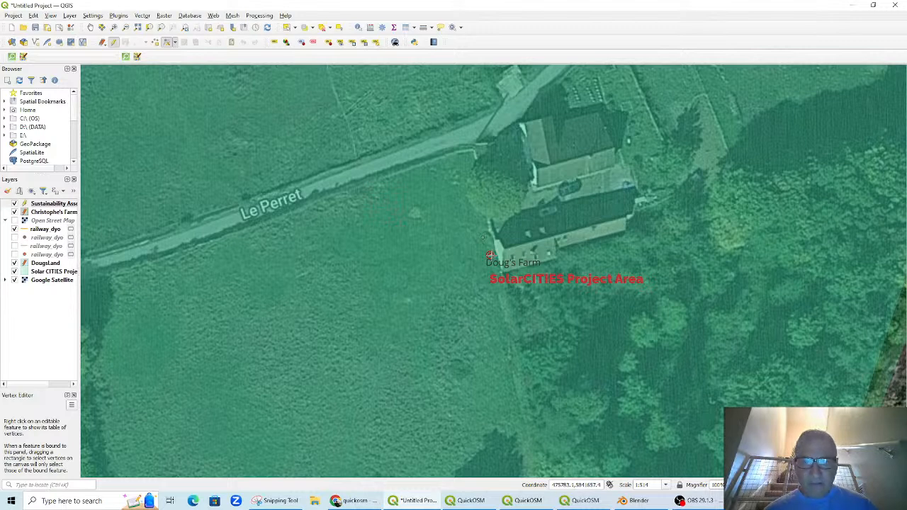
right_click(489, 255)
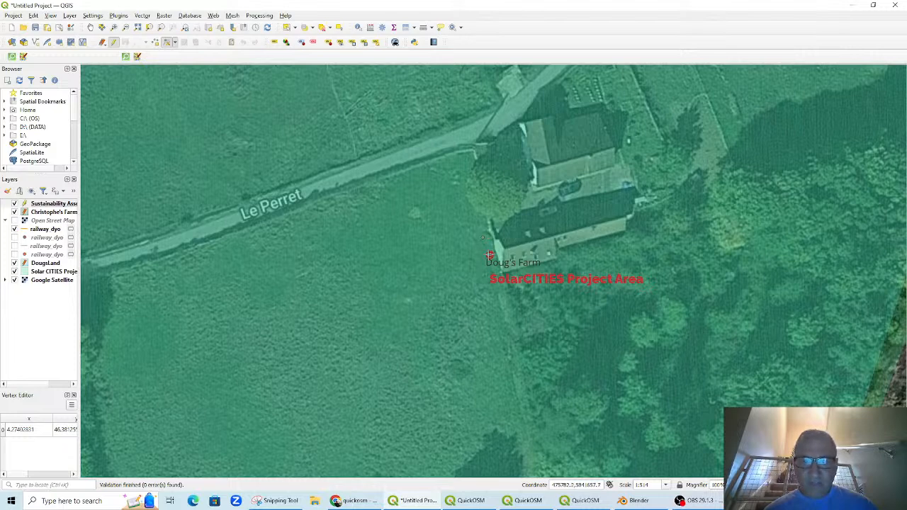
left_click_drag(489, 255, 492, 253)
Move the main tank point southeast to just beside the farmhouse's west wall, above the gas holder point, and release its vertex selection
left_click(482, 237)
left_click(481, 238)
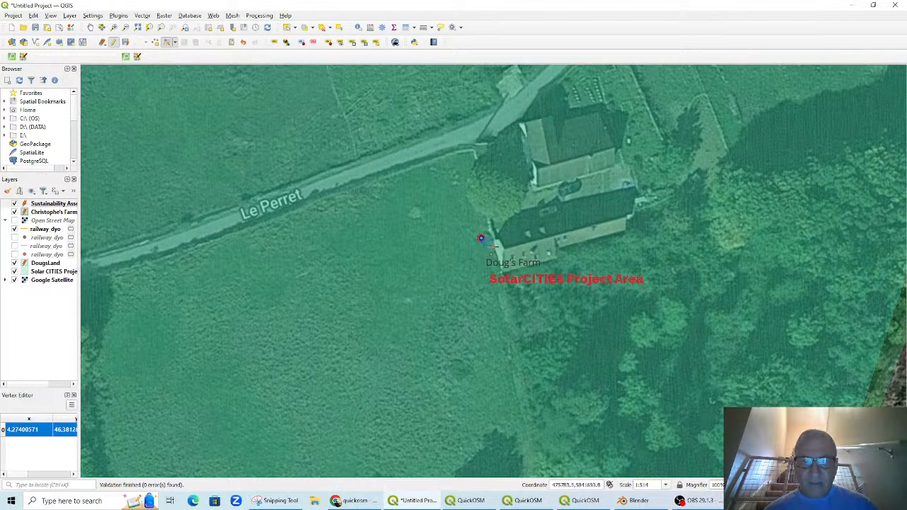
left_click(490, 249)
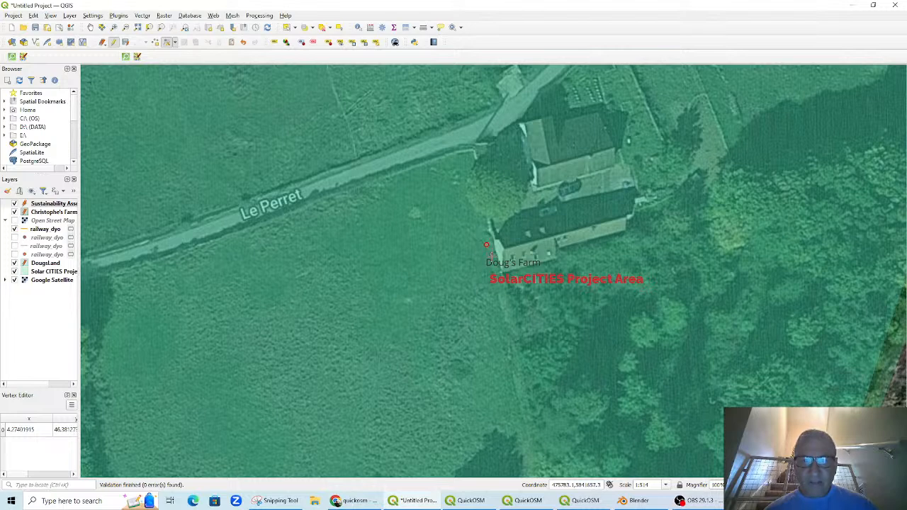
right_click(485, 251)
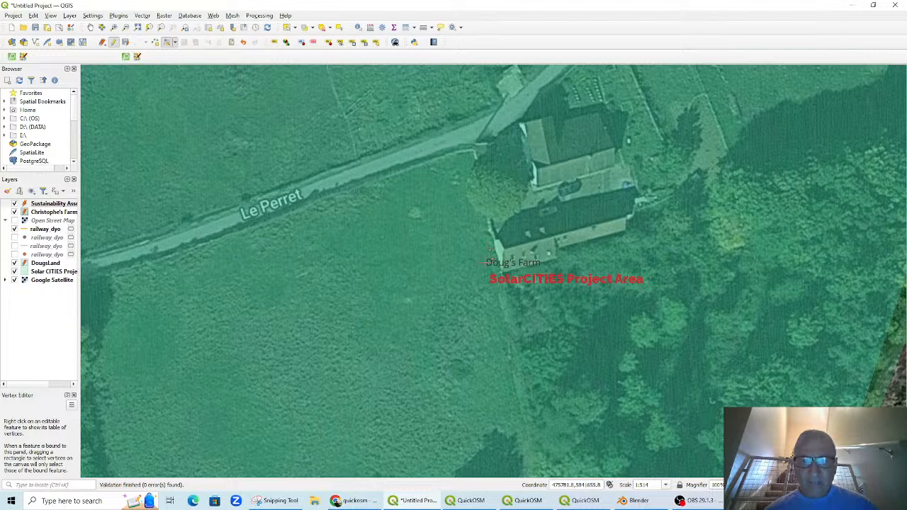
Check the Sustainability Assets attribute table by widening the Name column and highlighting each record on the map, and close the table
scroll(490, 249, "up", 1)
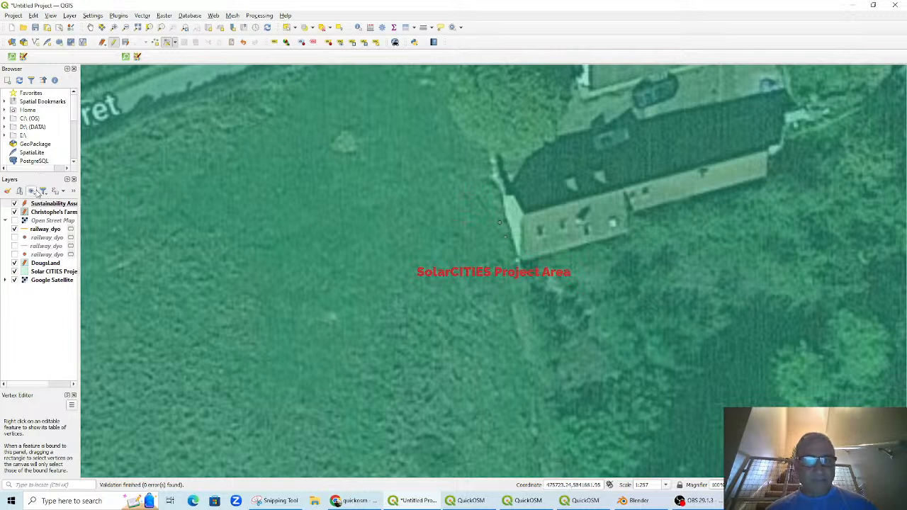
left_click(41, 204)
right_click(41, 204)
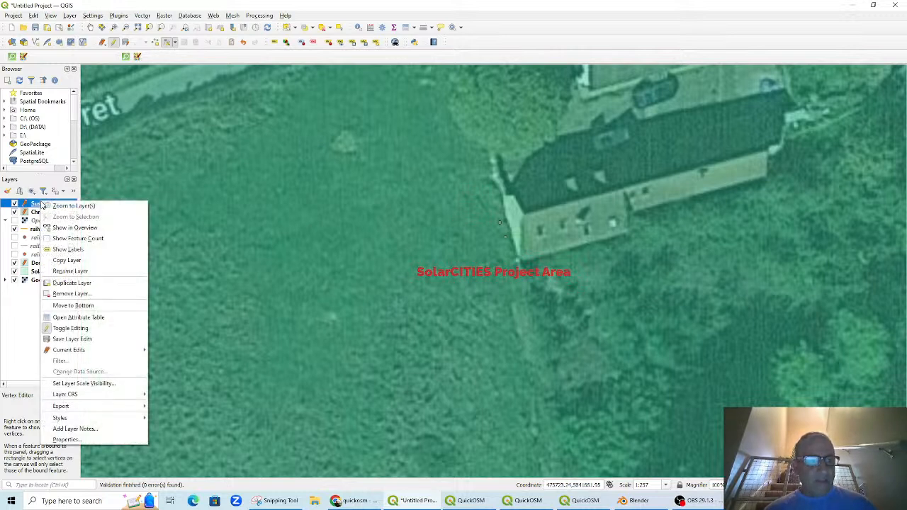
left_click(93, 317)
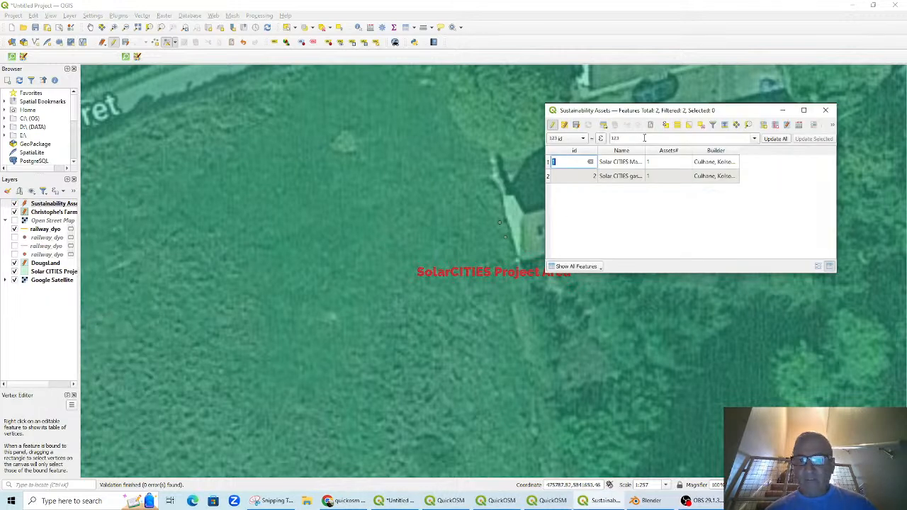
double_click(645, 151)
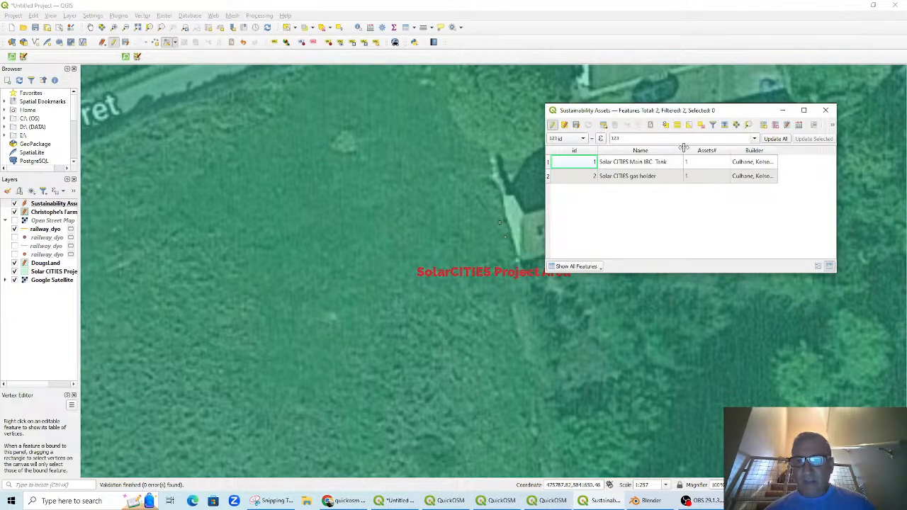
left_click(550, 164)
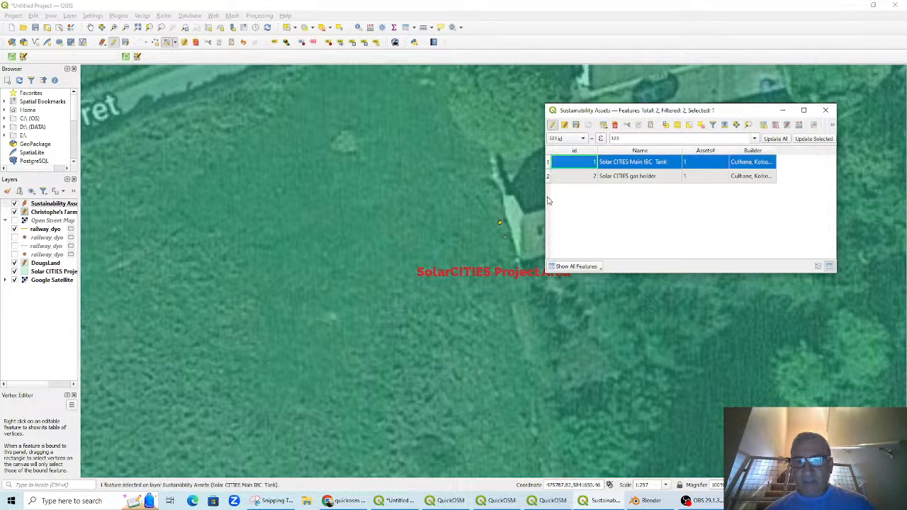
left_click(550, 177)
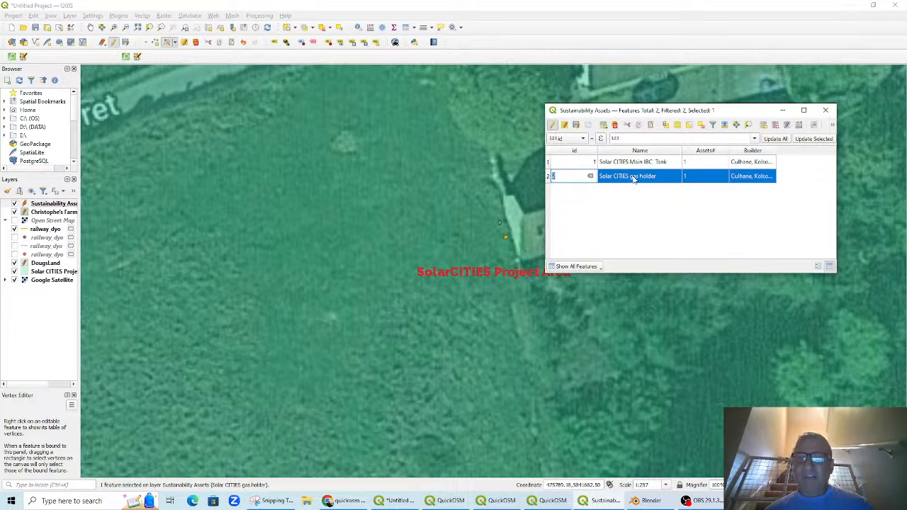
left_click(827, 112)
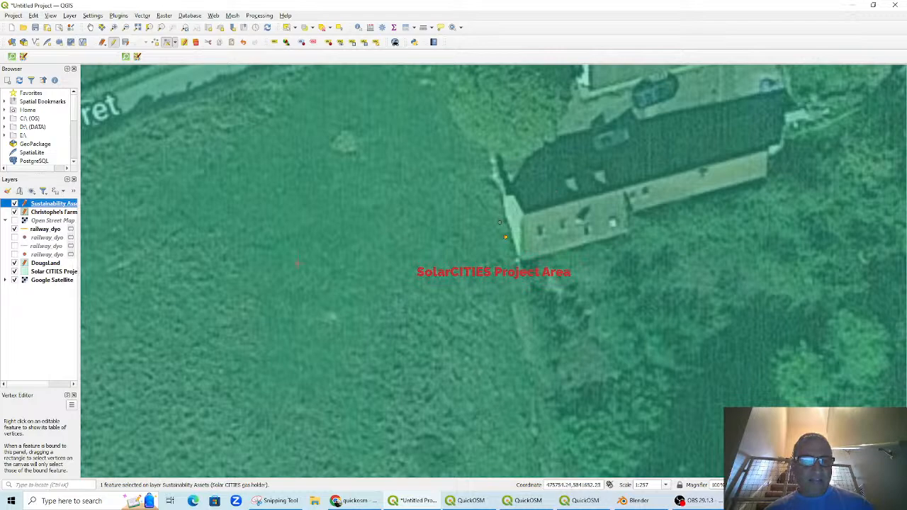
Add a Sustainability Assets point just inside the northern boundary of the farm at La Ferme de Lavaux, with id 3
scroll(299, 257, "down", 2)
left_click_drag(350, 320, 543, 213)
left_click_drag(443, 288, 492, 188)
left_click_drag(526, 309, 498, 187)
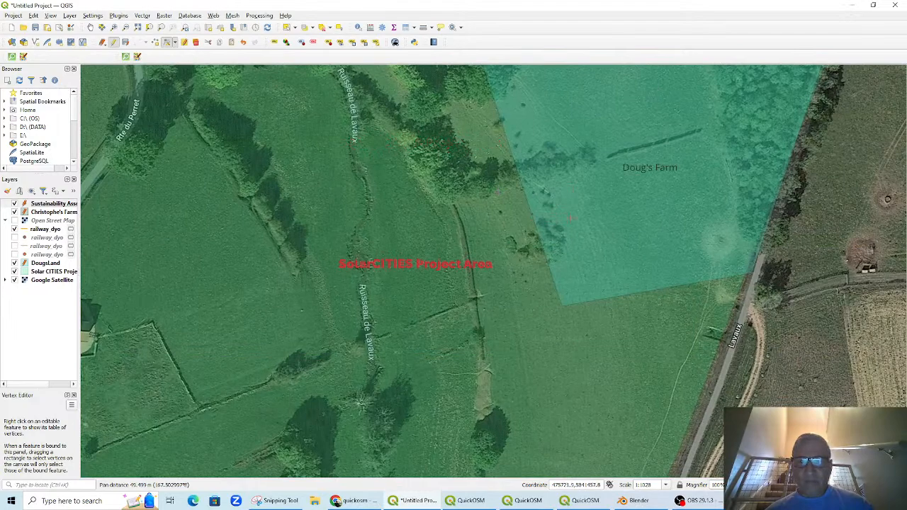
scroll(573, 198, "down", 4)
left_click_drag(463, 304, 436, 229)
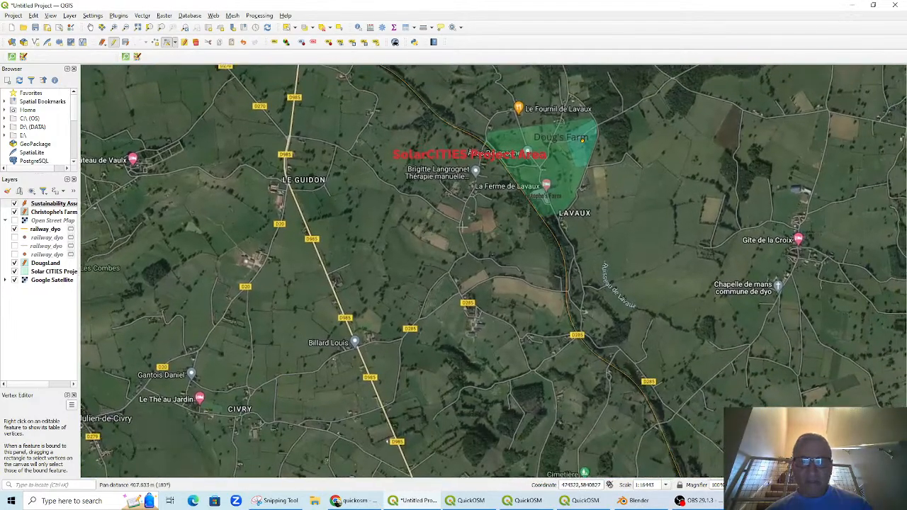
scroll(543, 204, "up", 3)
left_click_drag(535, 213, 636, 375)
scroll(512, 211, "up", 3)
left_click_drag(509, 141, 559, 247)
scroll(559, 248, "down", 2)
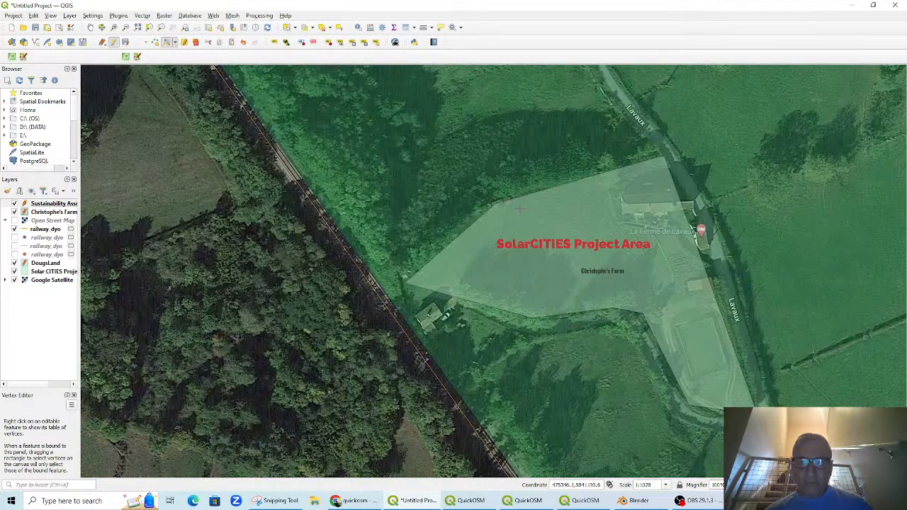
scroll(520, 209, "up", 1)
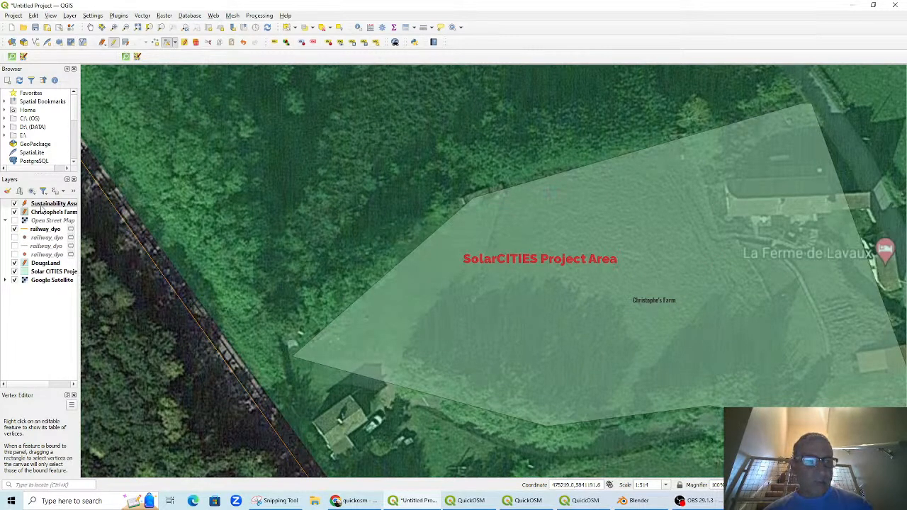
left_click(71, 204)
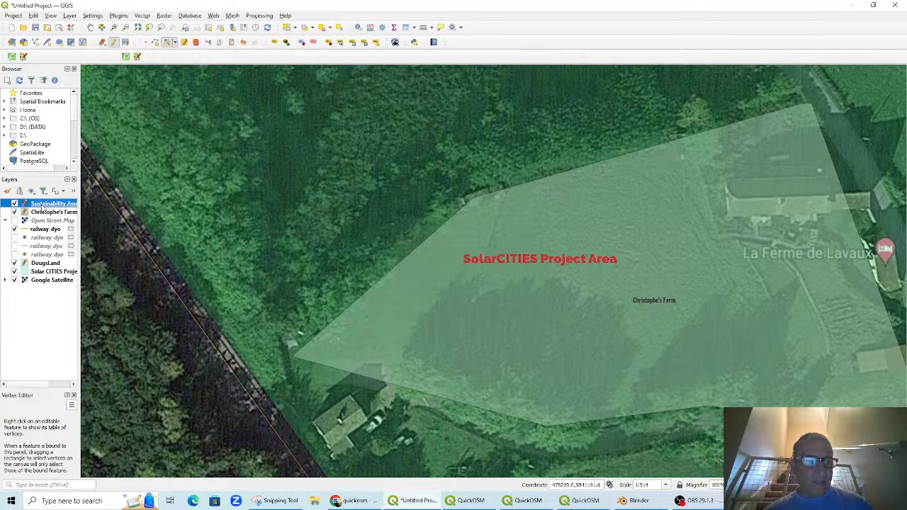
left_click(156, 43)
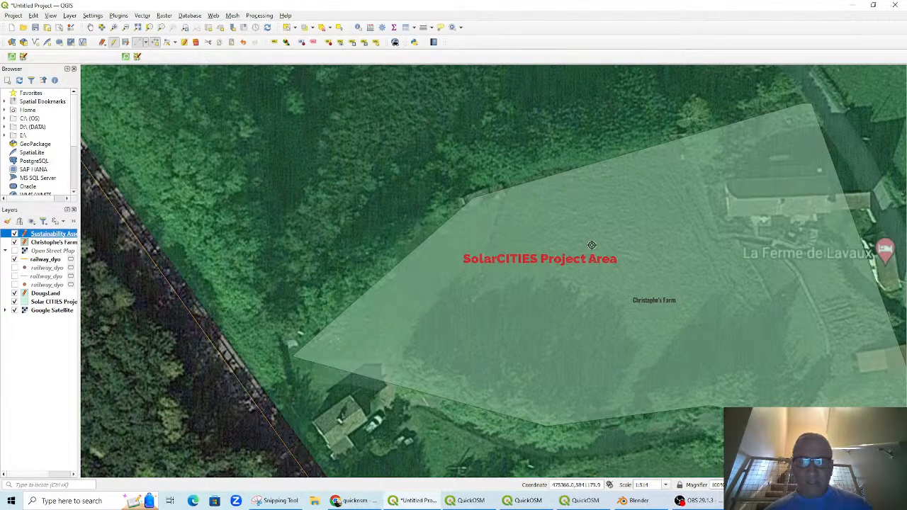
left_click(561, 183)
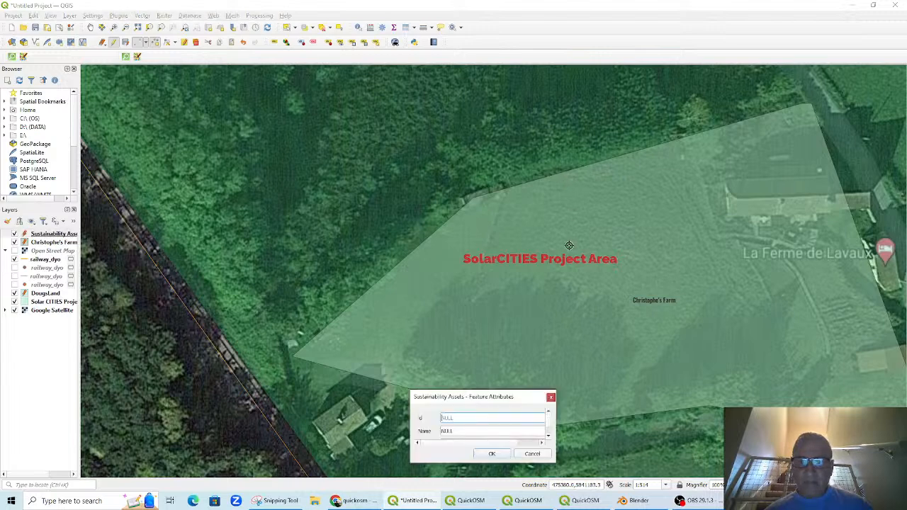
type("3")
key("Tab")
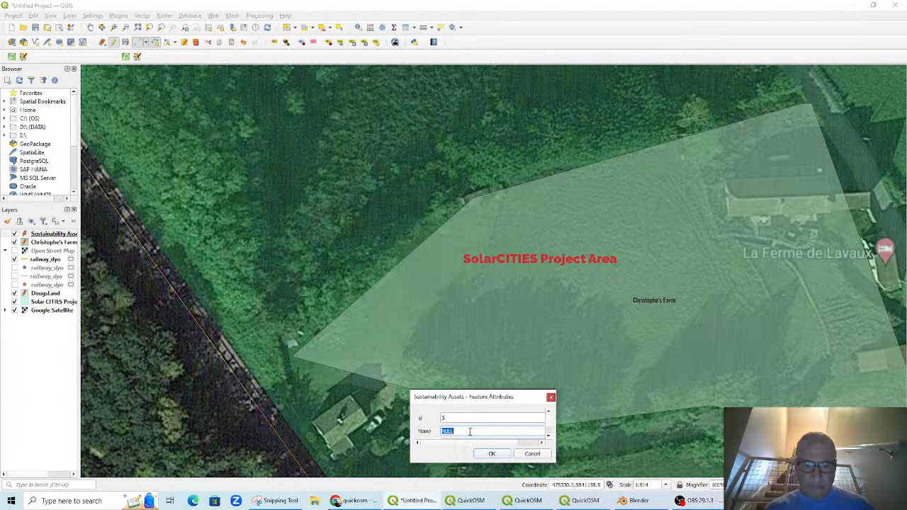
Name the new point 3 kW Solar array, set Assets# to 1, enter the builder's first name, and accept its attributes
type("#")
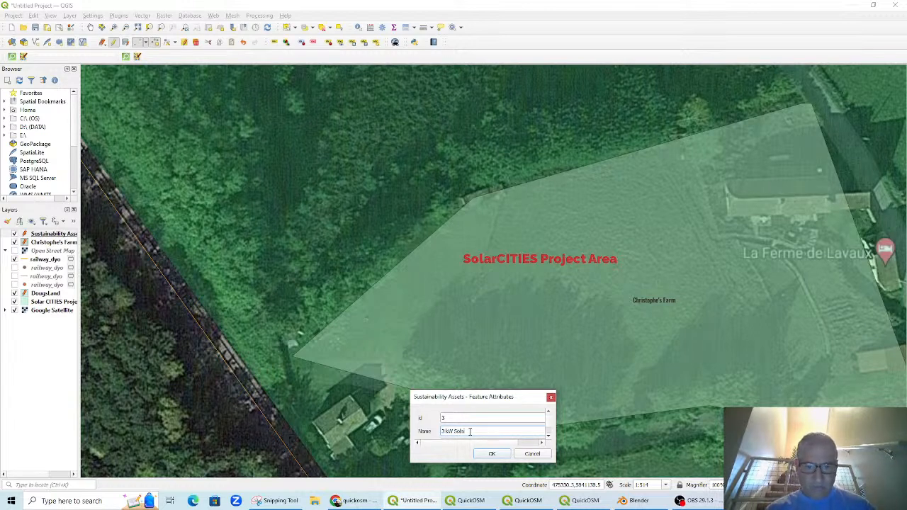
type("ray")
scroll(477, 419, "down", 2)
left_click(462, 419)
type("1")
left_click(460, 430)
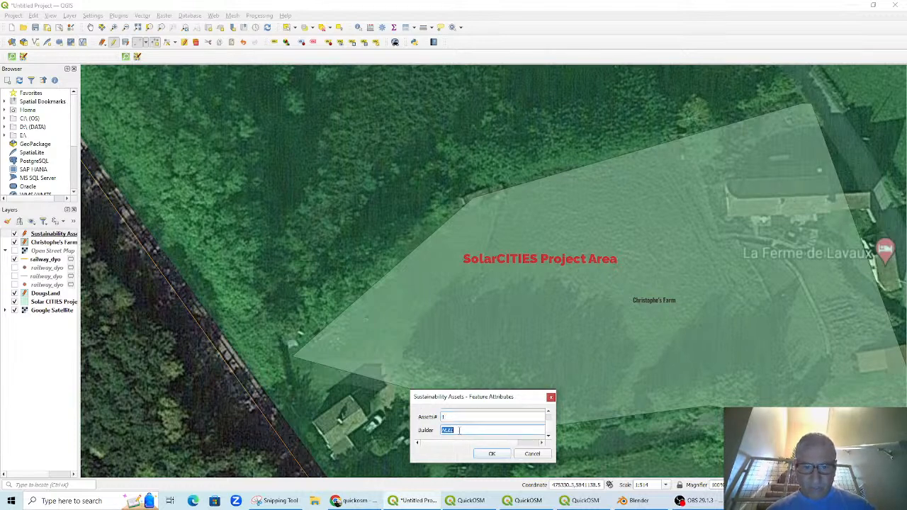
type("Christophe")
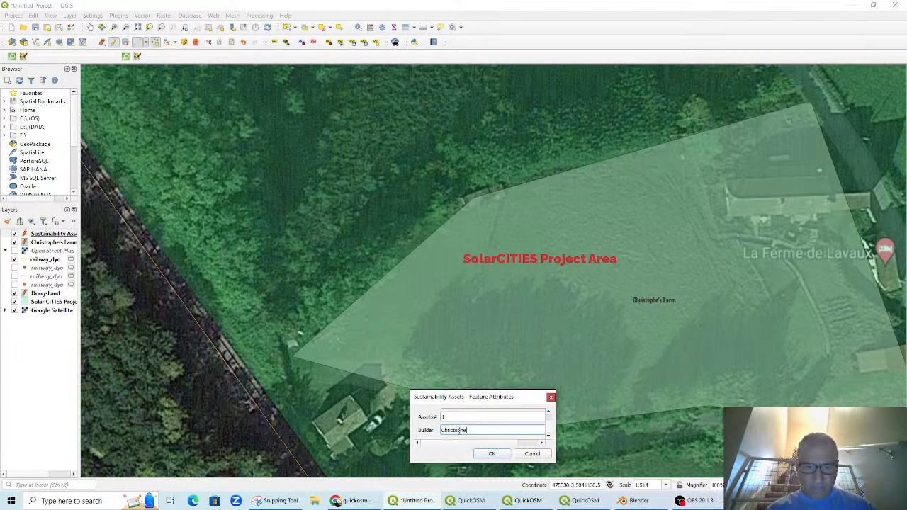
left_click(492, 454)
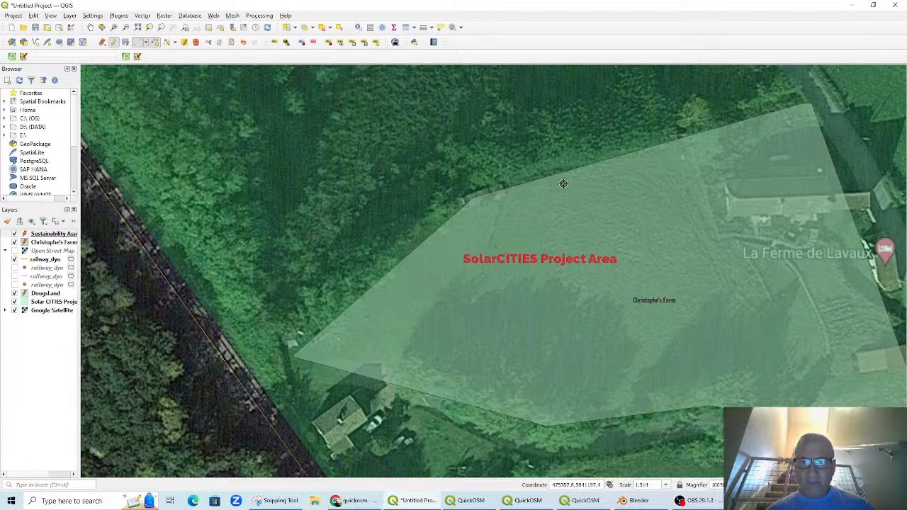
left_click(565, 185)
left_click(551, 412)
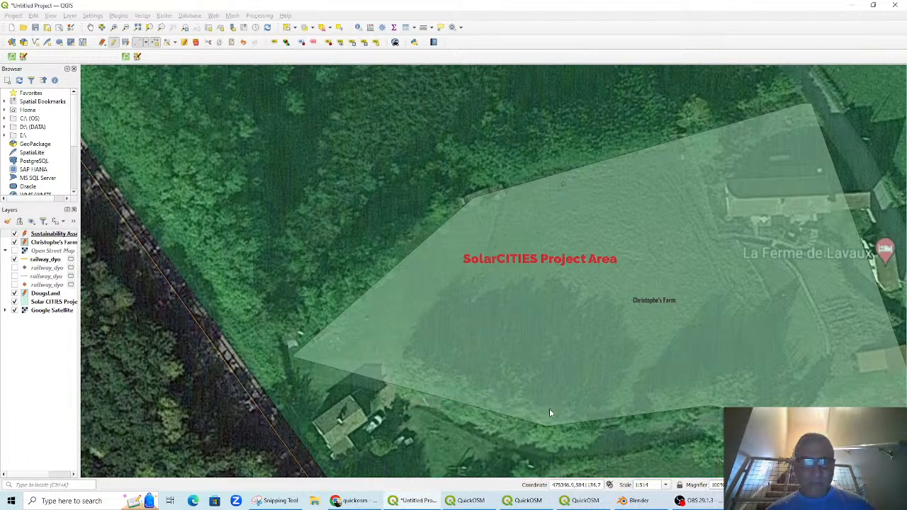
View the label properties of the farm layer directly below Sustainability Assets and close them
left_click(48, 233)
right_click(46, 237)
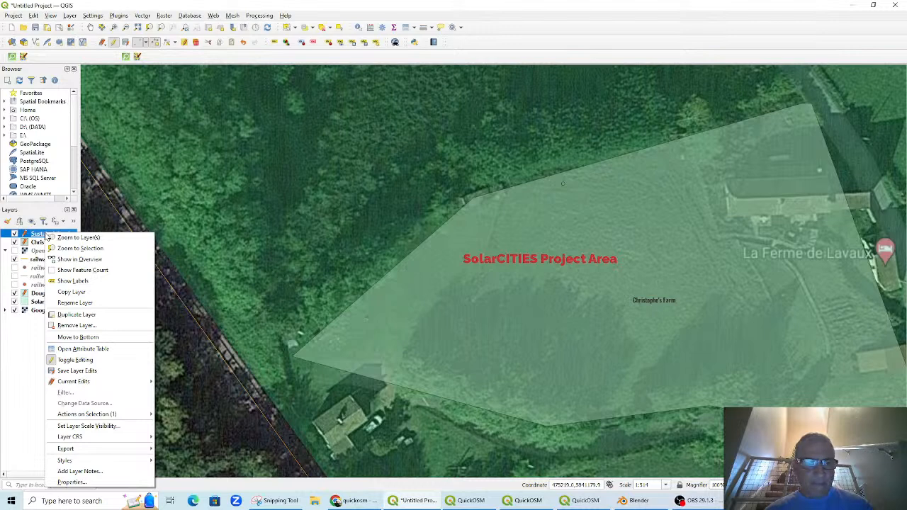
left_click(24, 244)
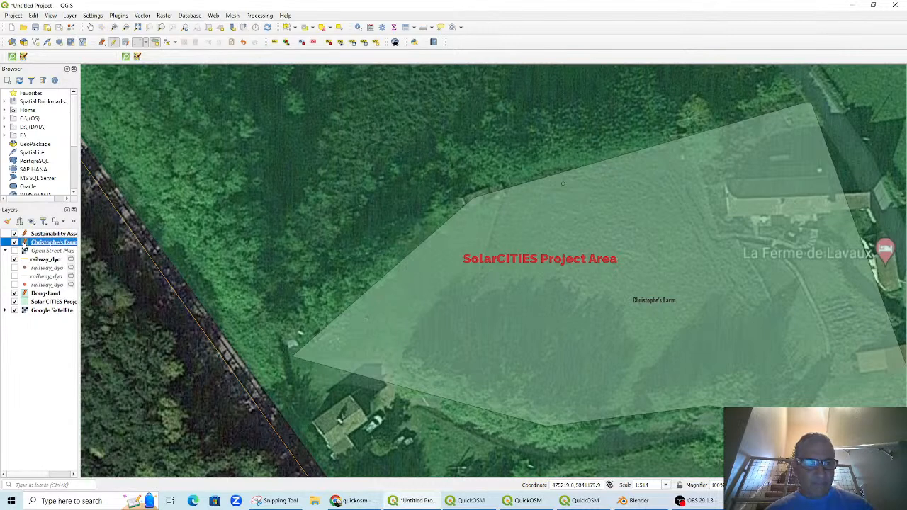
double_click(34, 242)
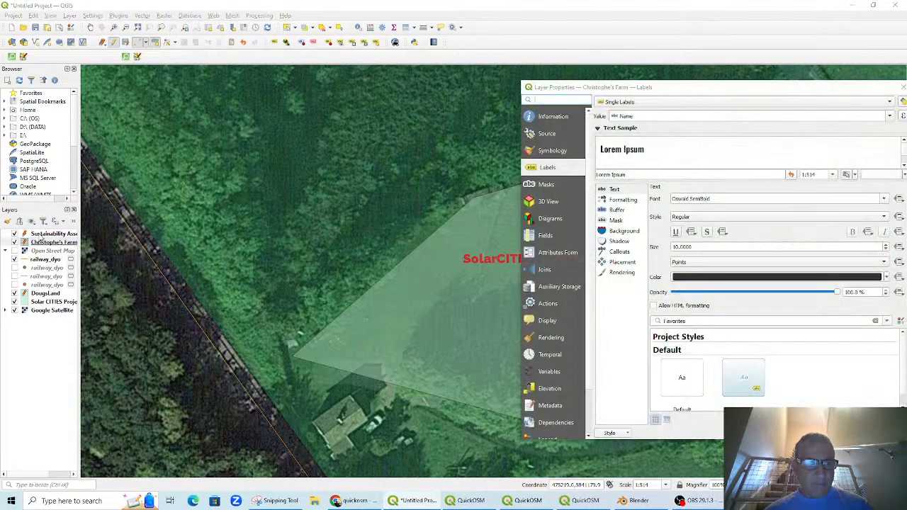
left_click_drag(679, 91, 484, 182)
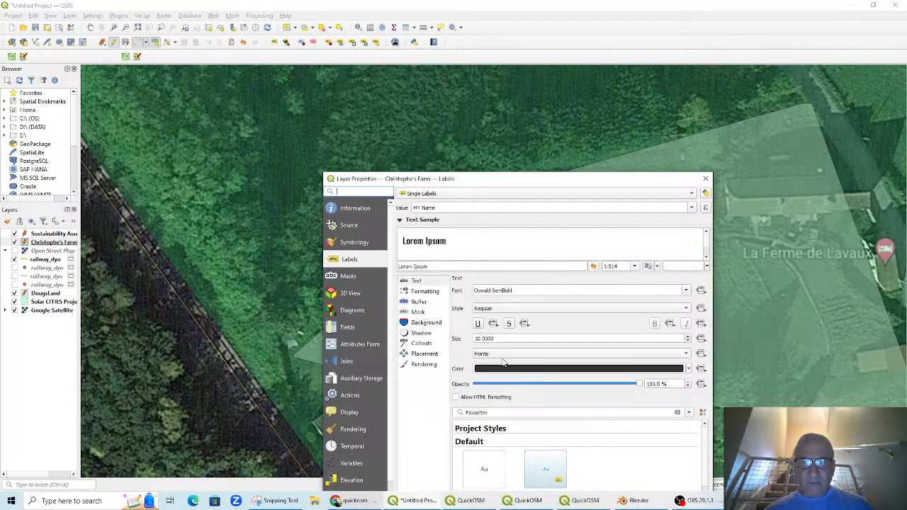
left_click_drag(560, 186, 571, 55)
left_click(578, 394)
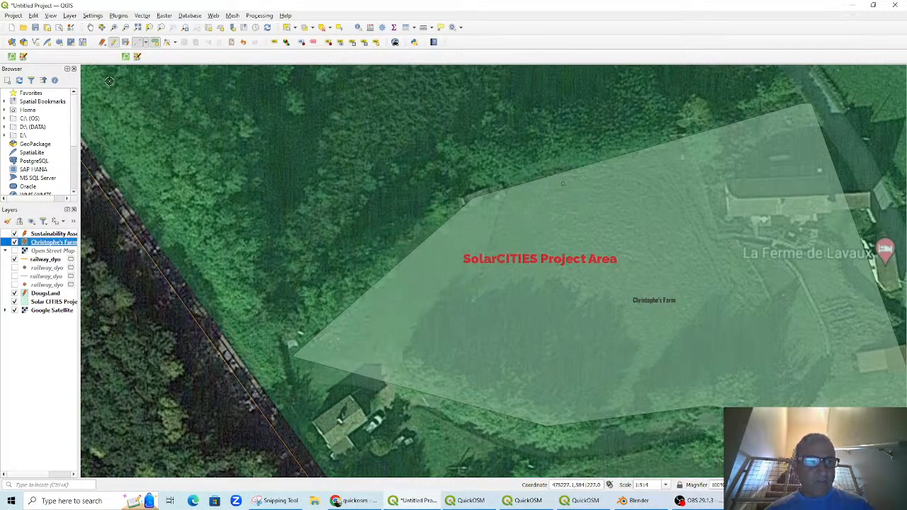
Stop editing the farm layer directly below Sustainability Assets and save its changes
left_click(113, 42)
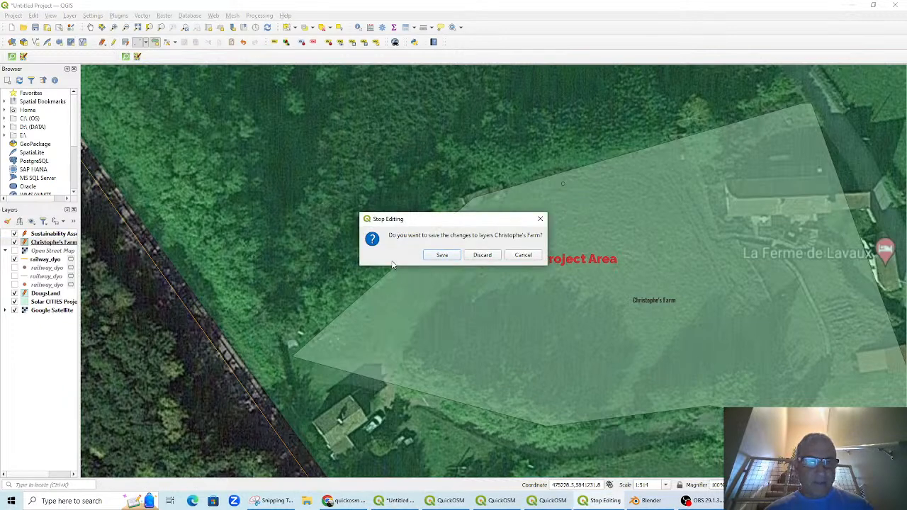
left_click(439, 255)
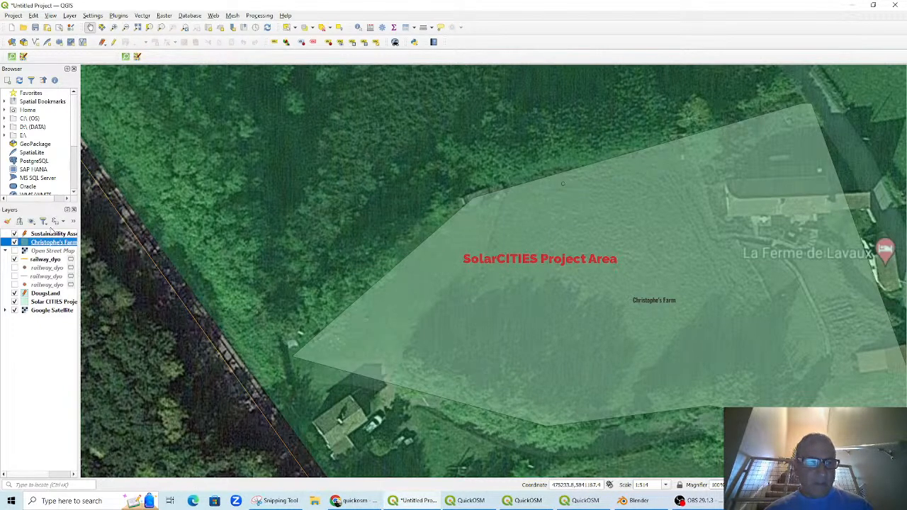
Review the attribute tables of Sustainability Assets and the farm layer directly below it, and put both tables away
right_click(54, 237)
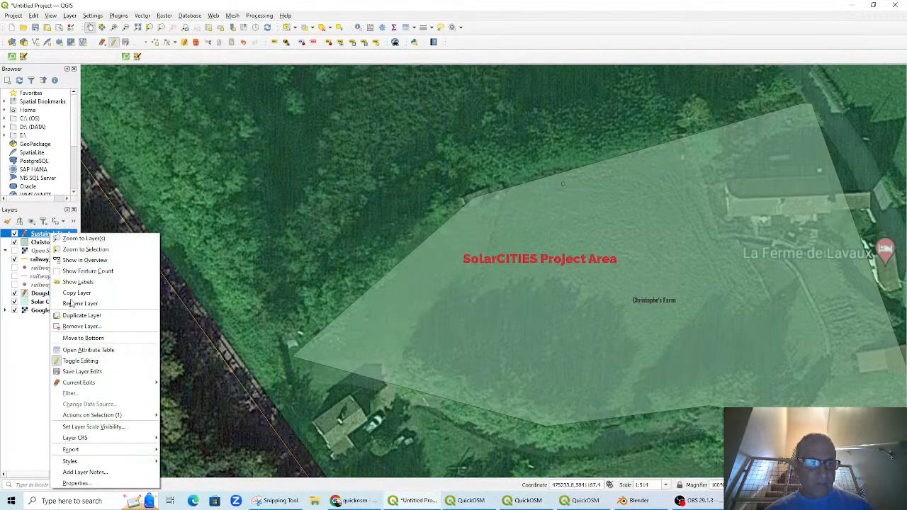
left_click(88, 351)
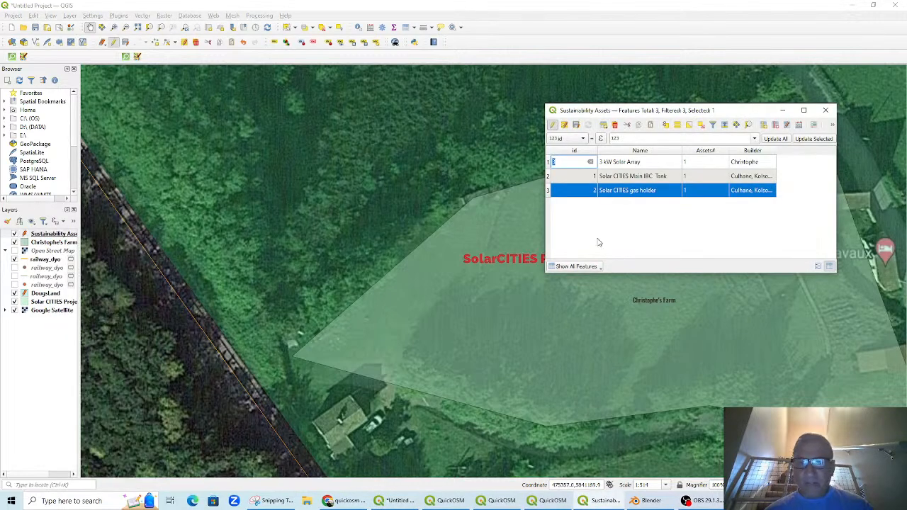
left_click(783, 110)
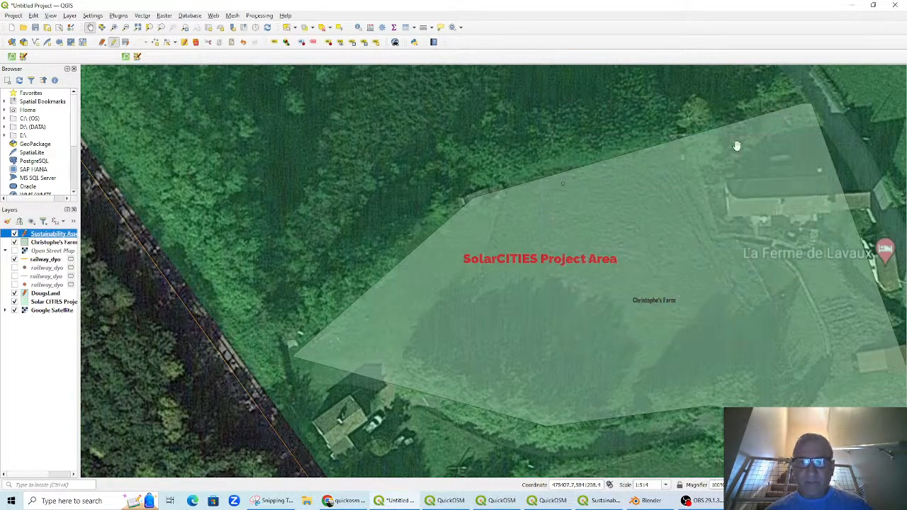
right_click(44, 243)
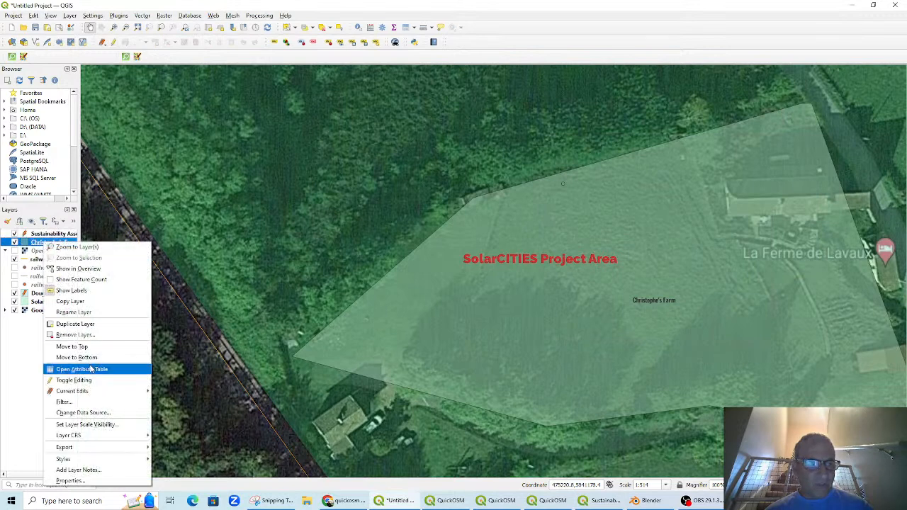
left_click(85, 369)
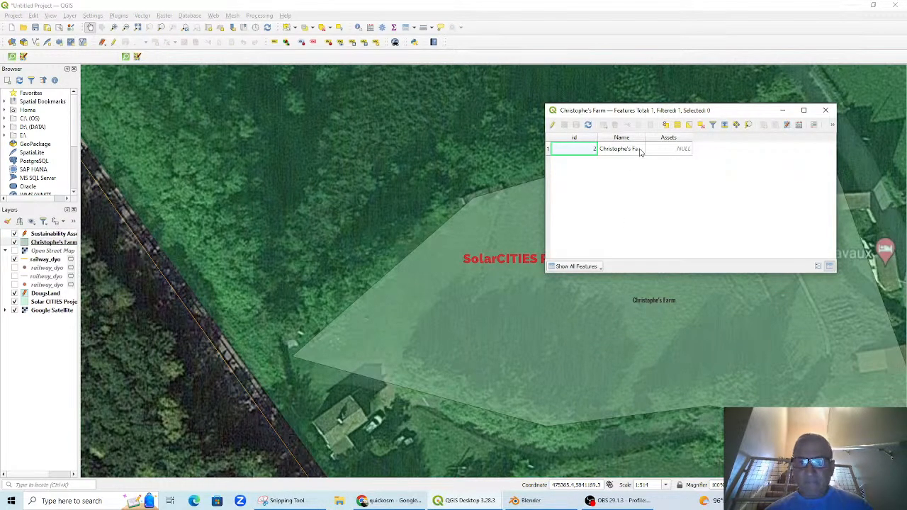
left_click(825, 110)
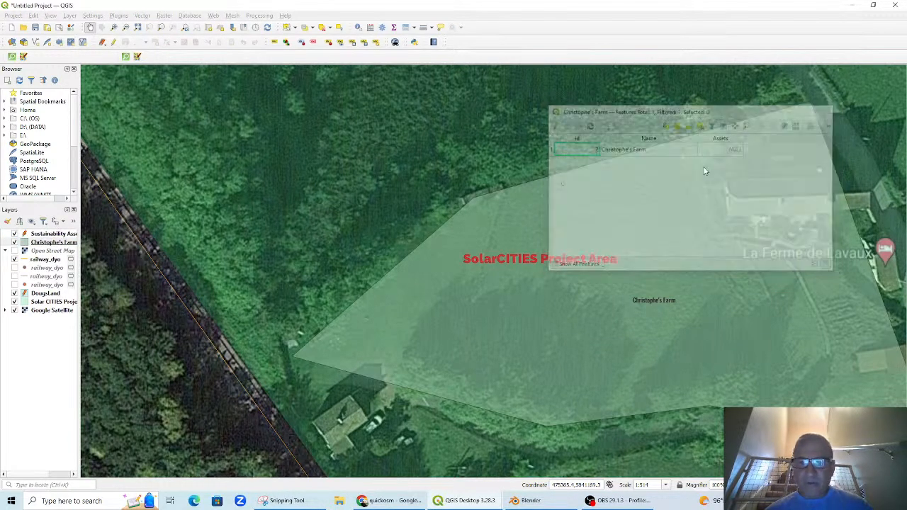
Stop editing the farm land layer directly above the Solar CITIES Project layer and save its changes
left_click(47, 236)
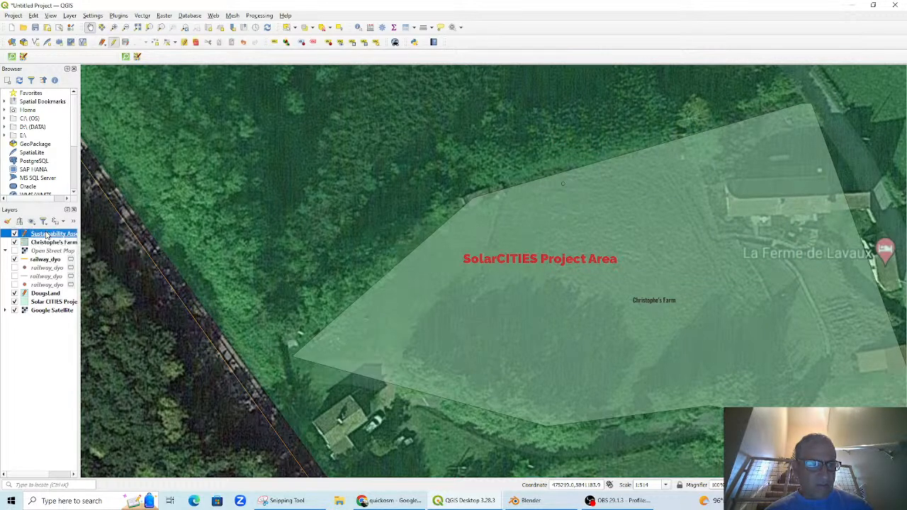
left_click(26, 295)
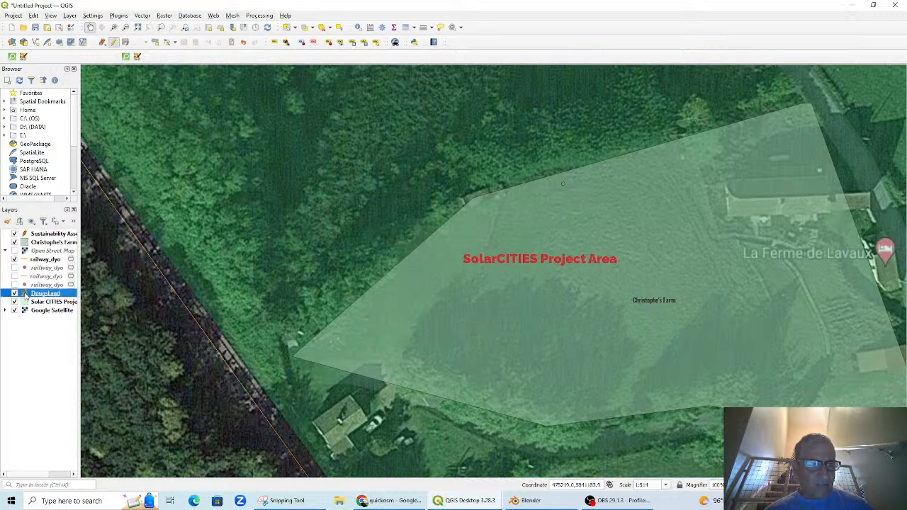
left_click(114, 42)
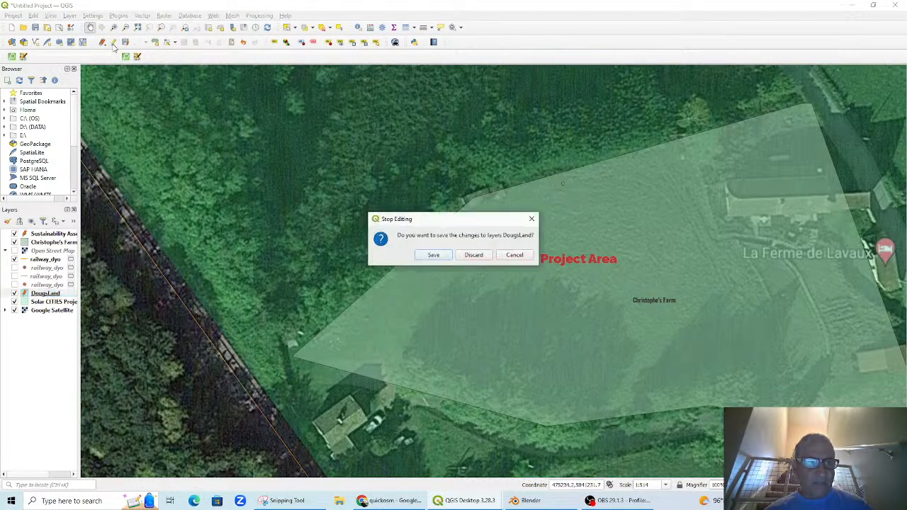
left_click(429, 256)
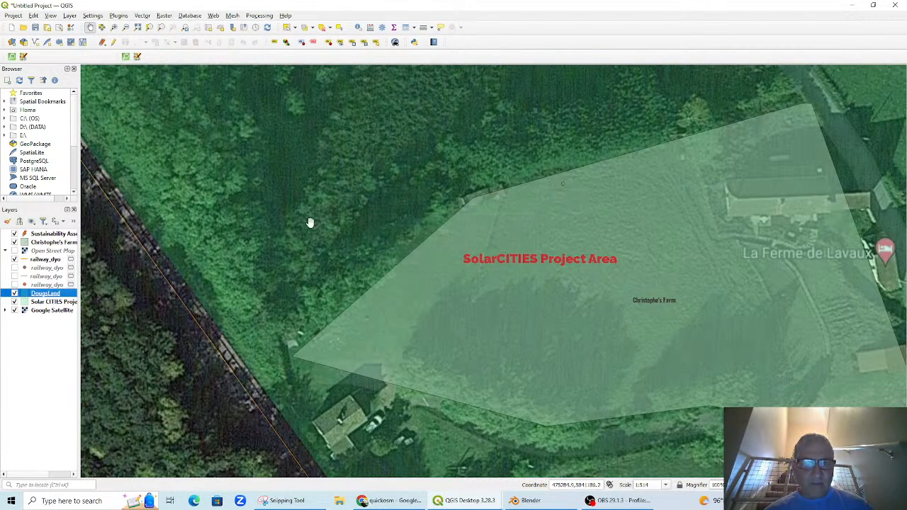
Move the solar array point in Sustainability Assets slightly west along the farm's northern boundary with the current-layer Vertex Tool
left_click(42, 237)
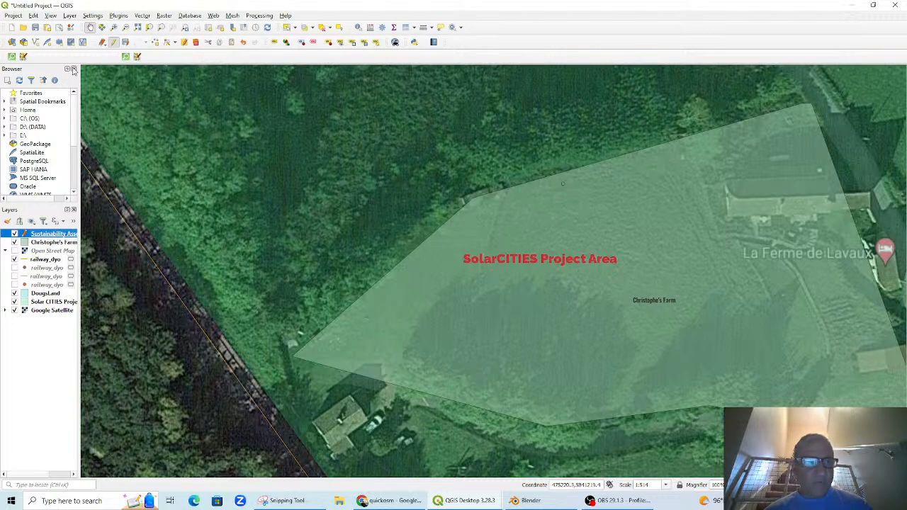
left_click(173, 42)
left_click(179, 65)
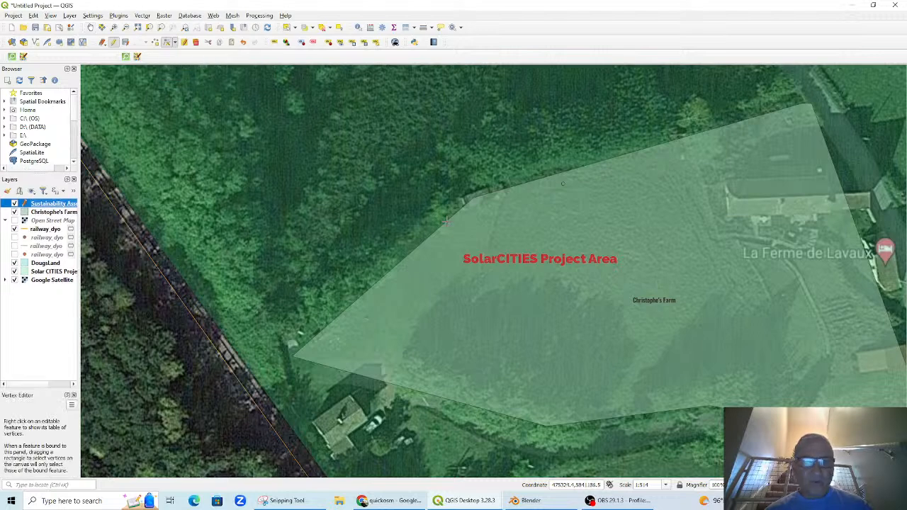
left_click(563, 184)
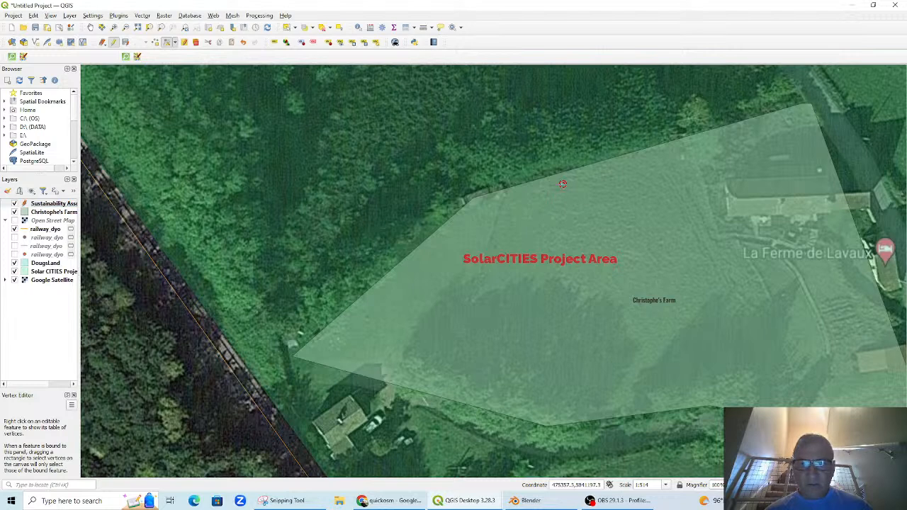
left_click(552, 187)
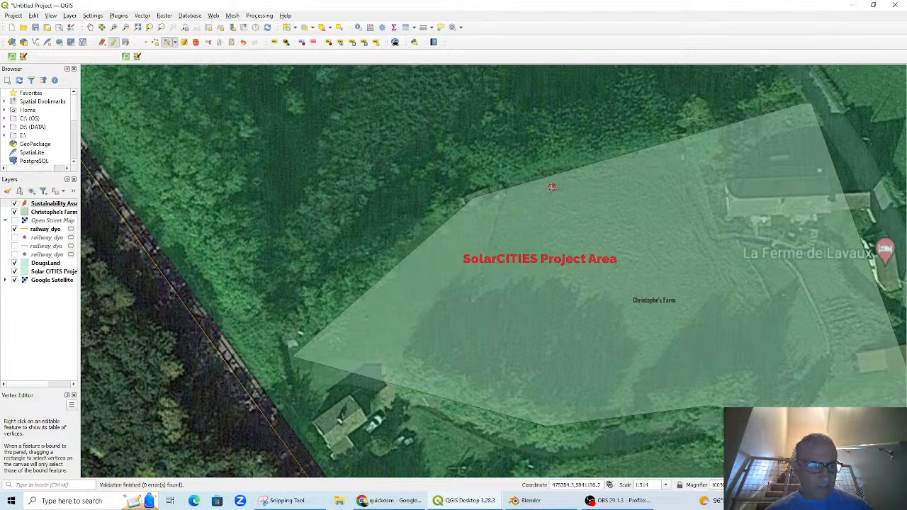
Show the solar array point's vertex coordinates in the Vertex Editor and look through them
right_click(552, 187)
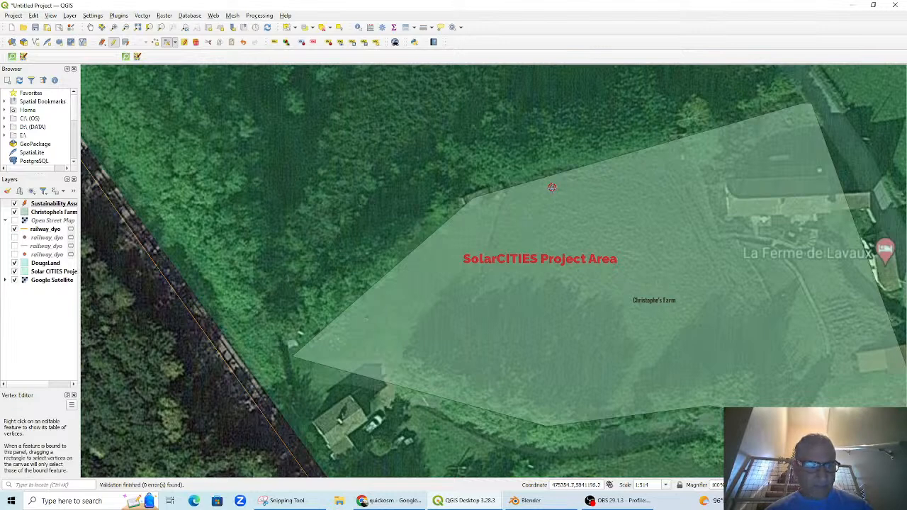
left_click(74, 474)
left_click(5, 475)
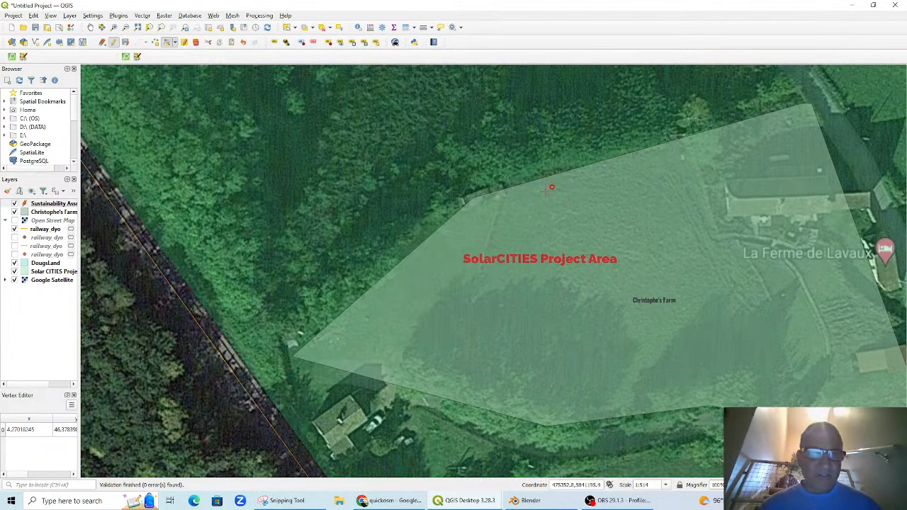
right_click(552, 188)
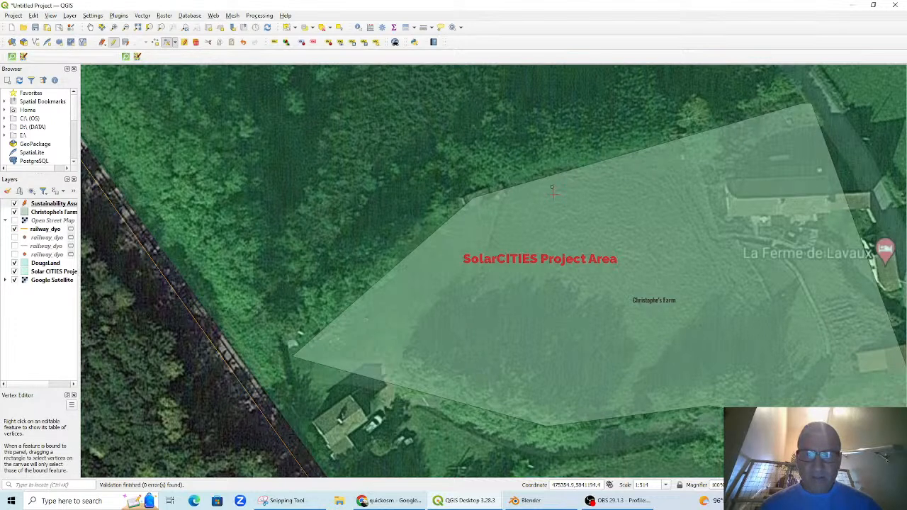
right_click(552, 188)
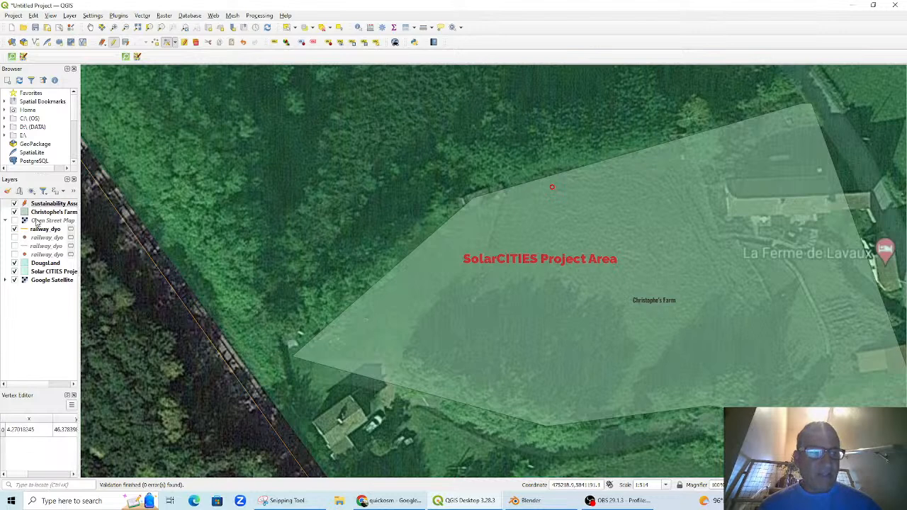
Hide the visible railway_dyo line layer and delete the selected Sustainability Assets feature
left_click(15, 229)
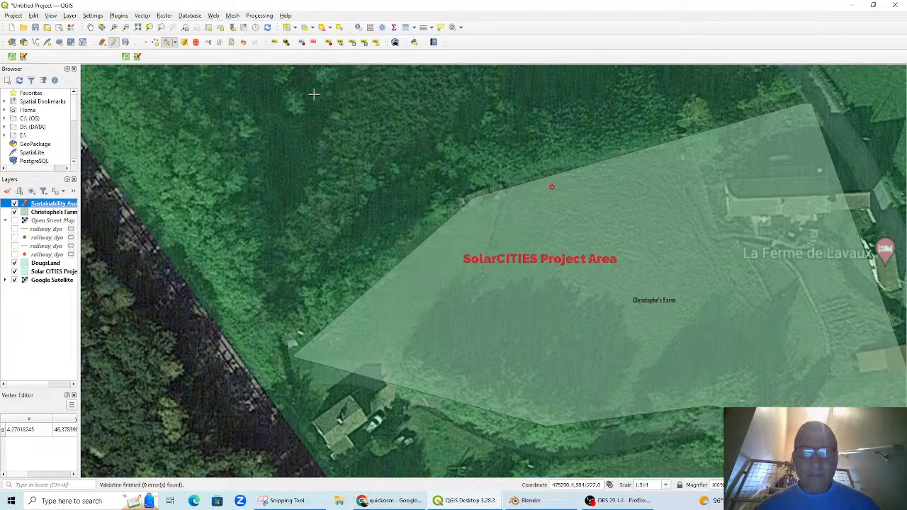
left_click(177, 43)
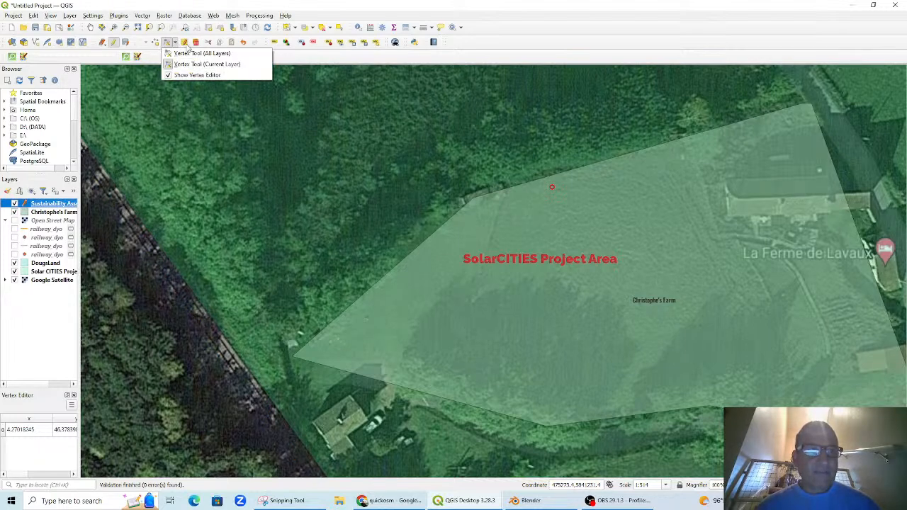
left_click(477, 45)
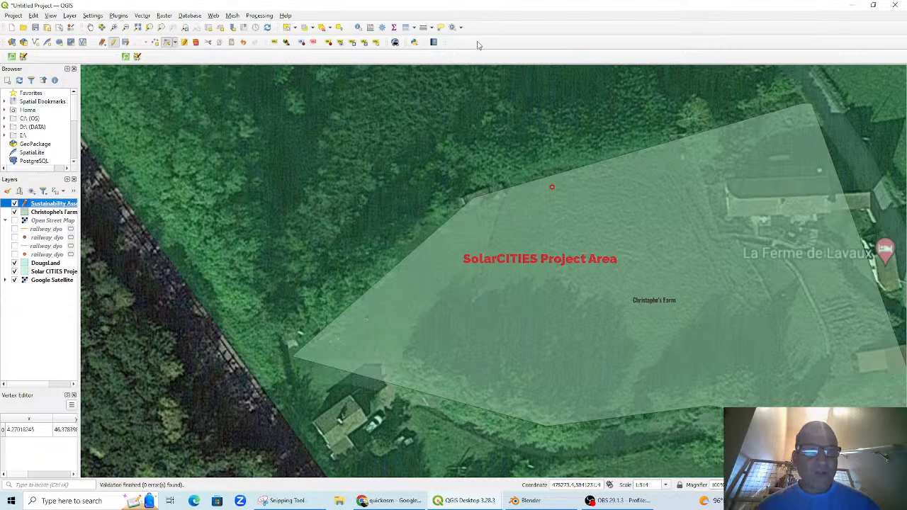
left_click(197, 42)
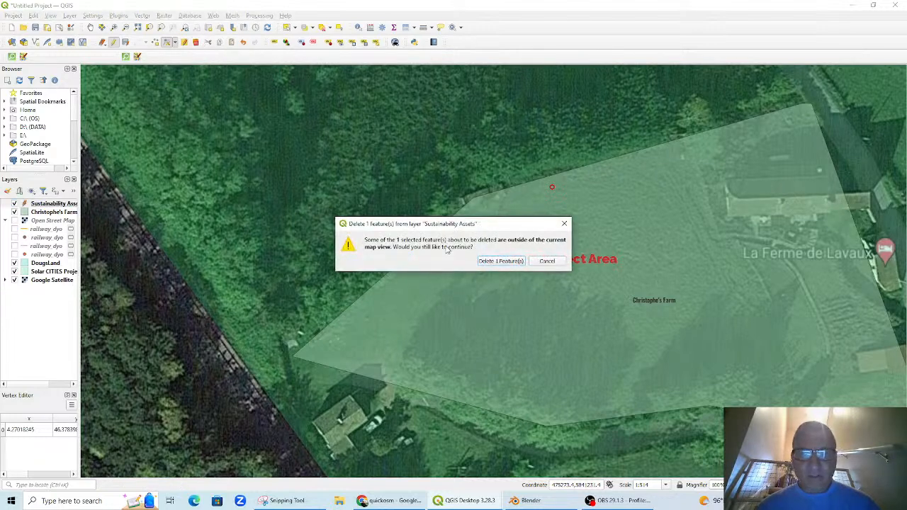
left_click(501, 262)
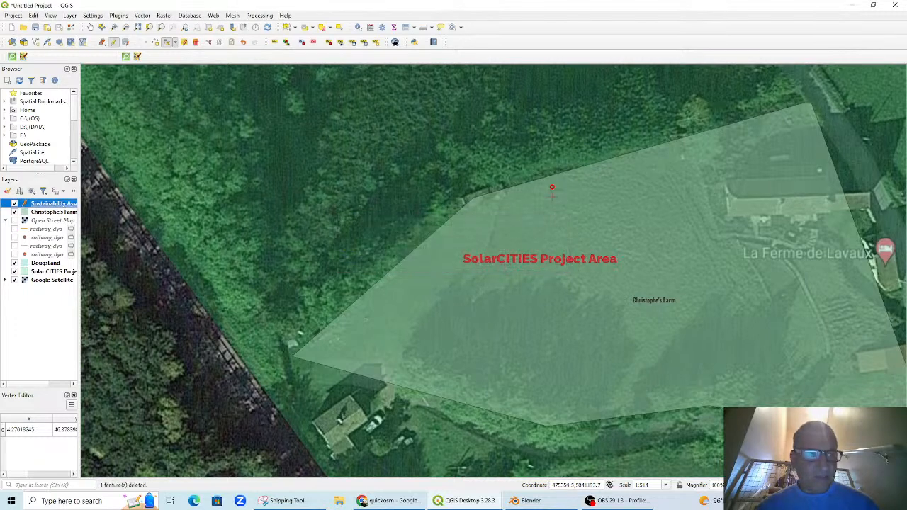
Examine the Sustainability Assets points beside the buildings of the farm on Le Perret
scroll(552, 188, "down", 5)
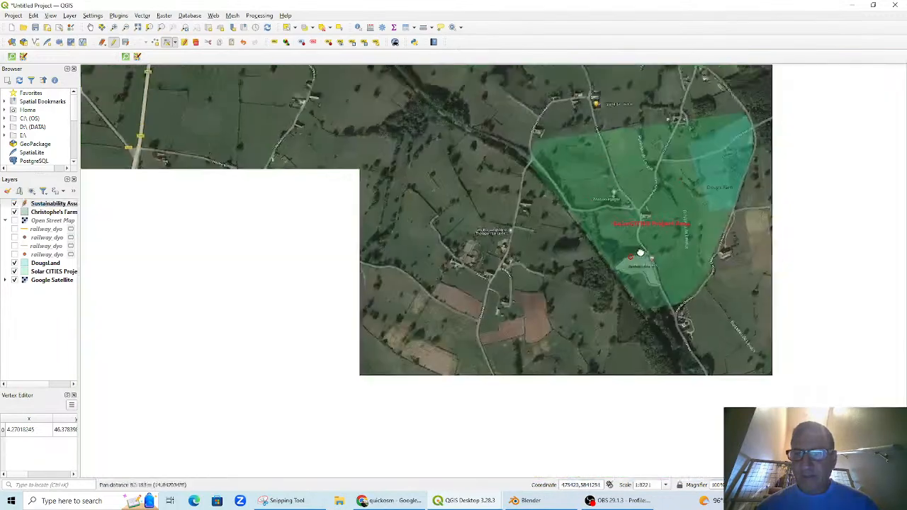
scroll(620, 301, "up", 3)
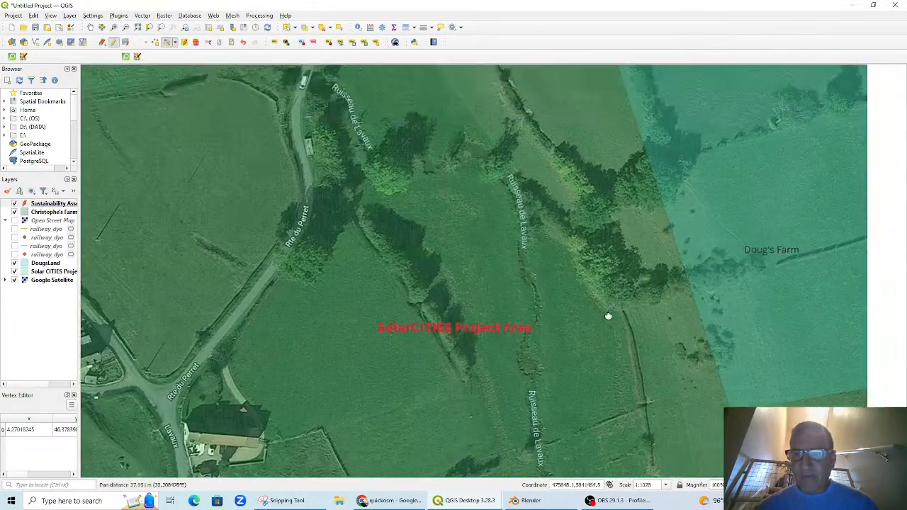
left_click_drag(621, 301, 547, 390)
left_click_drag(718, 162, 585, 269)
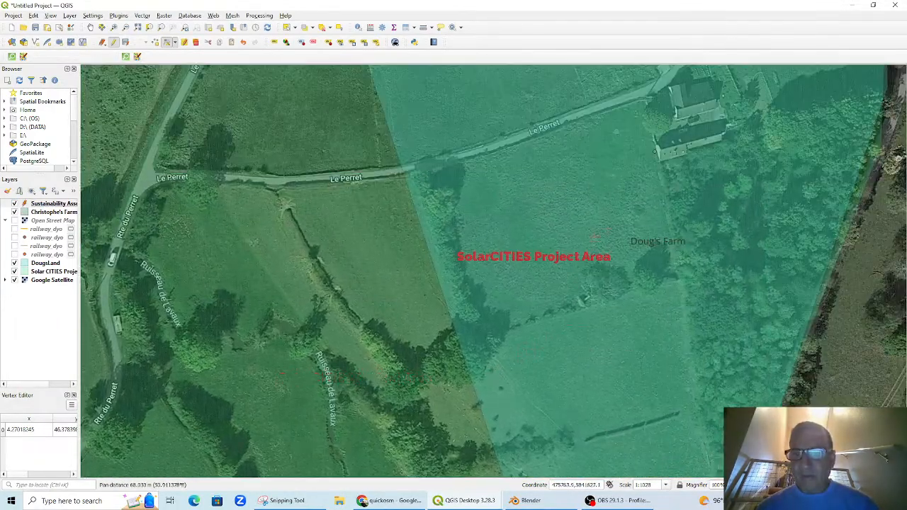
scroll(630, 165, "up", 1)
scroll(629, 165, "down", 1)
left_click_drag(635, 165, 632, 247)
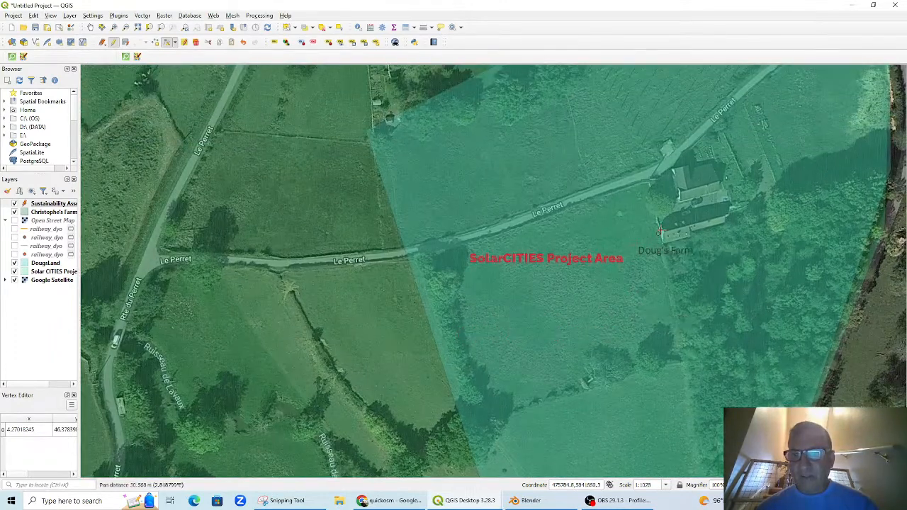
scroll(660, 230, "up", 1)
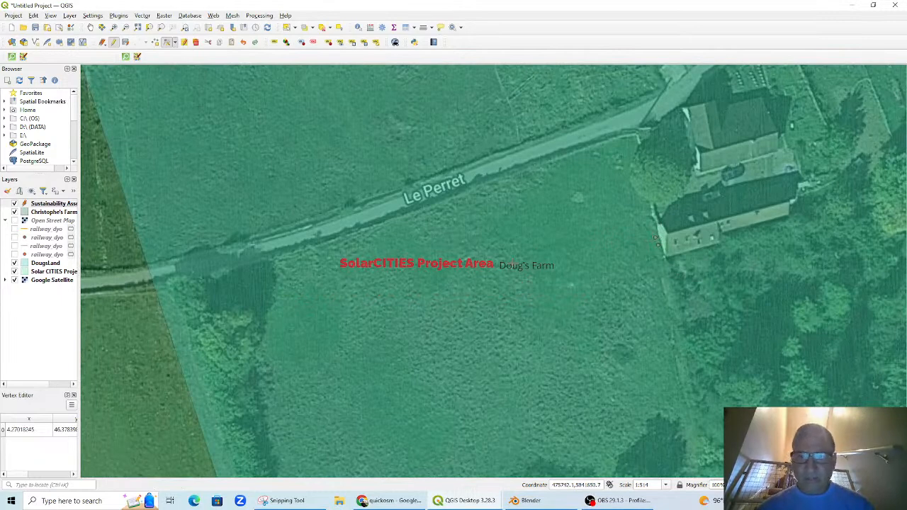
left_click_drag(394, 293, 482, 259)
scroll(370, 349, "down", 2)
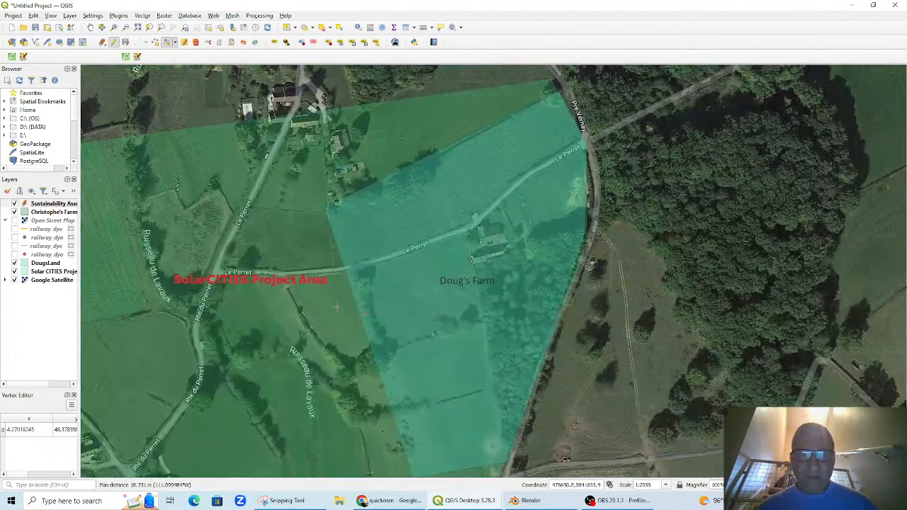
Move the solar array point slightly east along the northern boundary at La Ferme de Lavaux and close the Vertex Editor
left_click_drag(371, 348, 451, 133)
left_click_drag(396, 294, 532, 179)
scroll(314, 320, "up", 1)
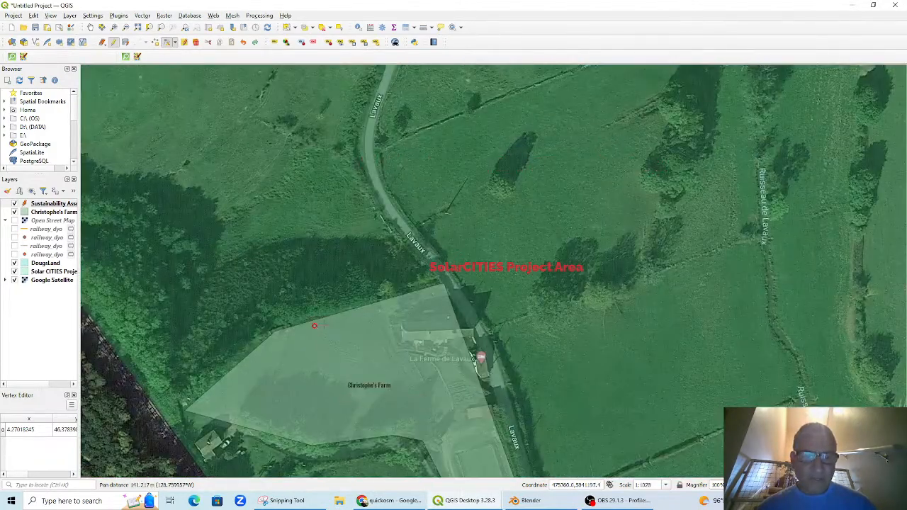
left_click(314, 326)
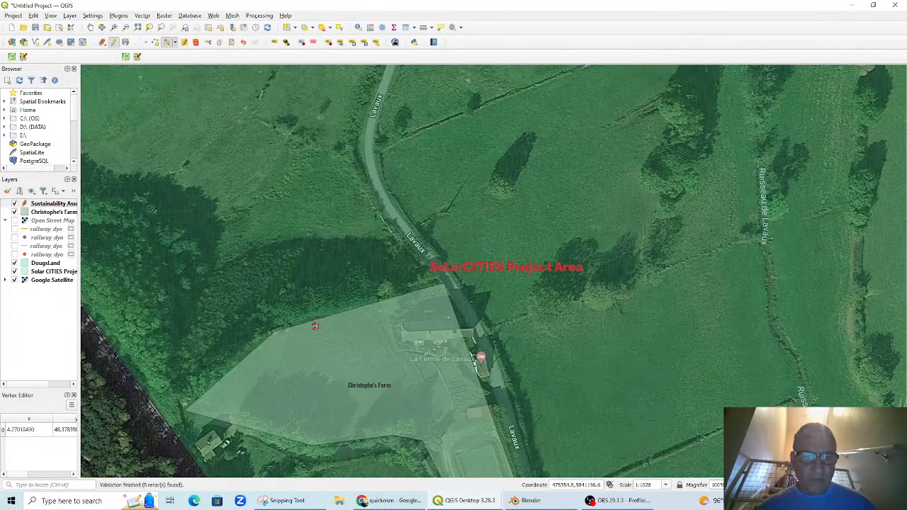
left_click(326, 324)
scroll(317, 334, "up", 1)
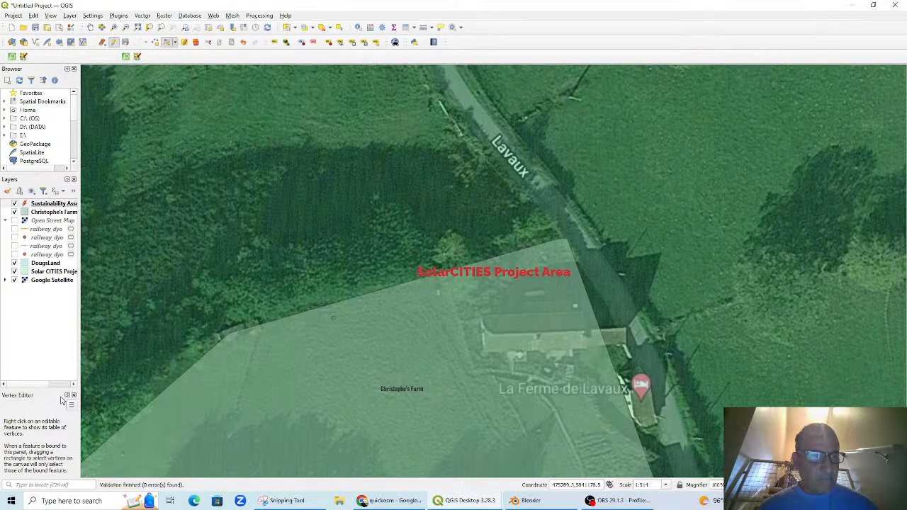
left_click(74, 396)
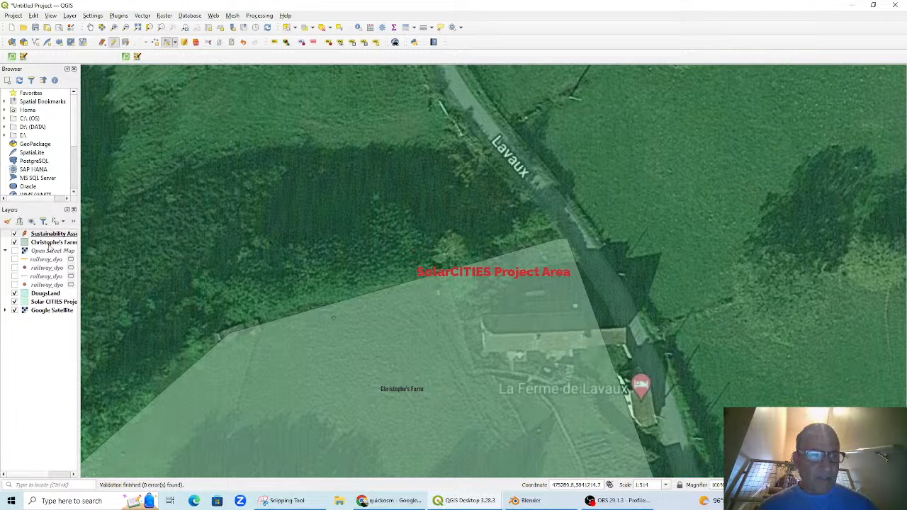
Toggle the Sustainability Assets layer off and on, stop editing it and save its changes
left_click(44, 234)
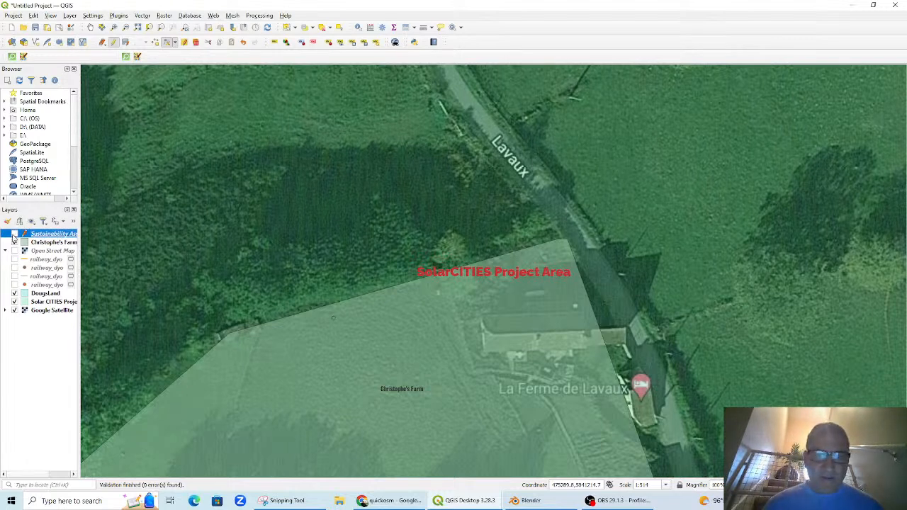
left_click(14, 235)
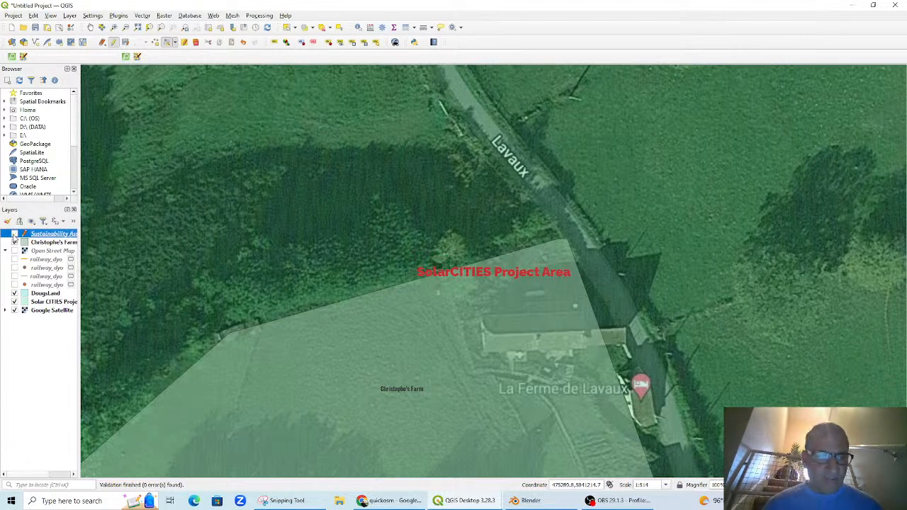
left_click(14, 235)
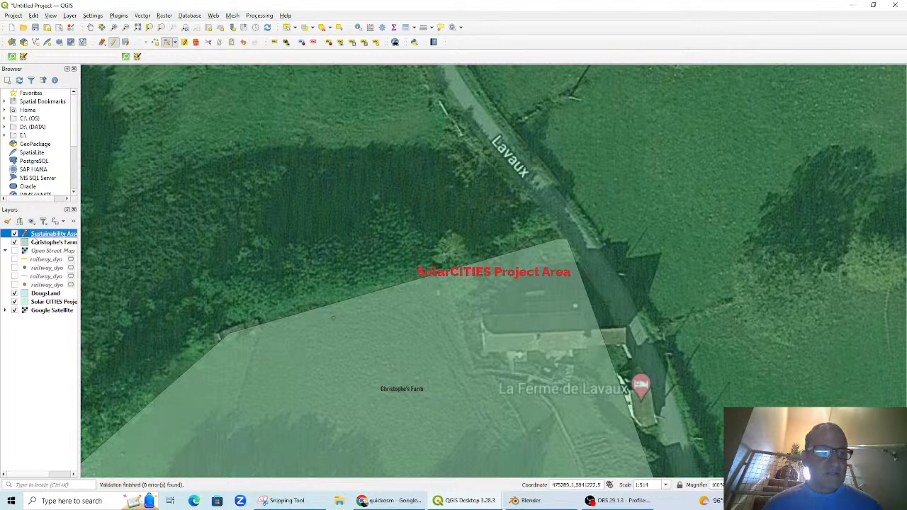
left_click(114, 43)
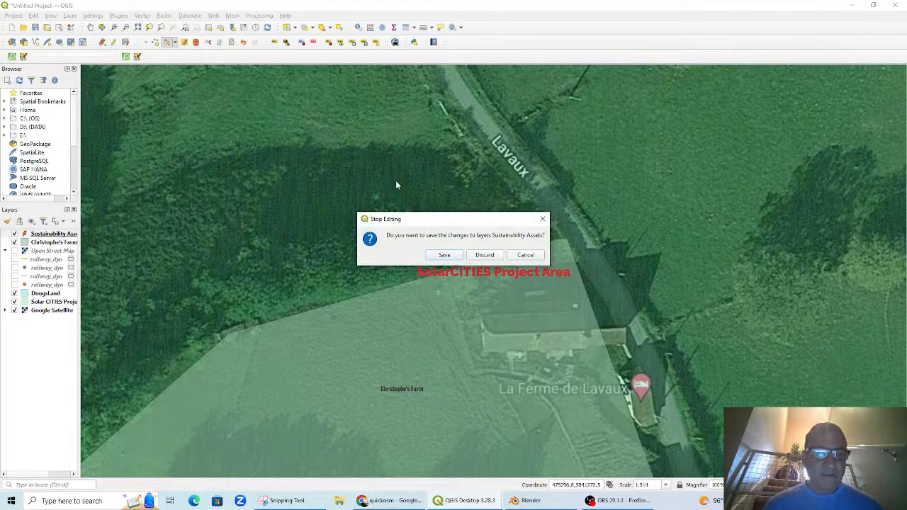
left_click(448, 255)
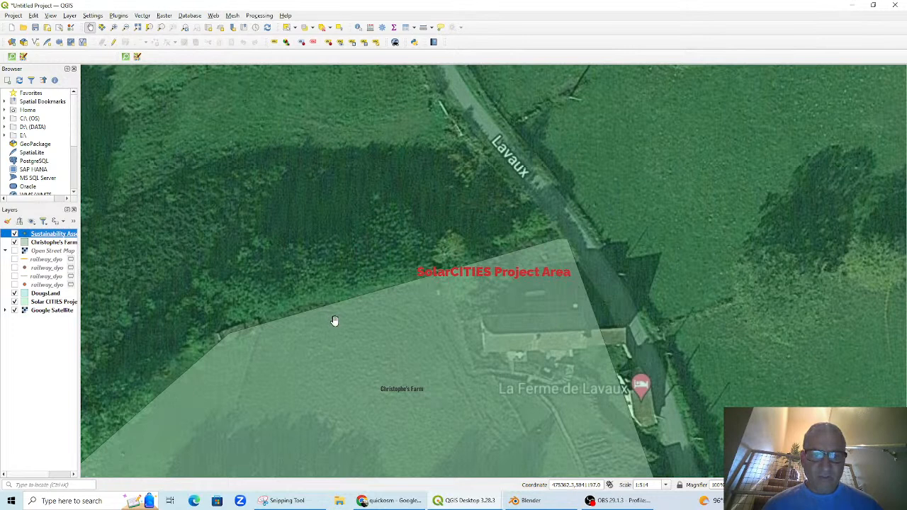
Select the 3 kW Solar Array record in the Sustainability Assets attribute table to highlight its point, and close the table
scroll(399, 356, "down", 2)
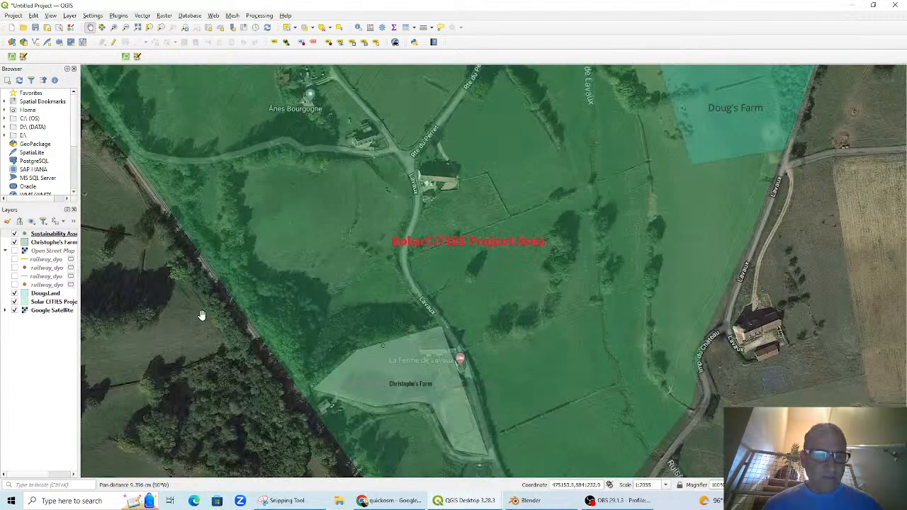
right_click(41, 231)
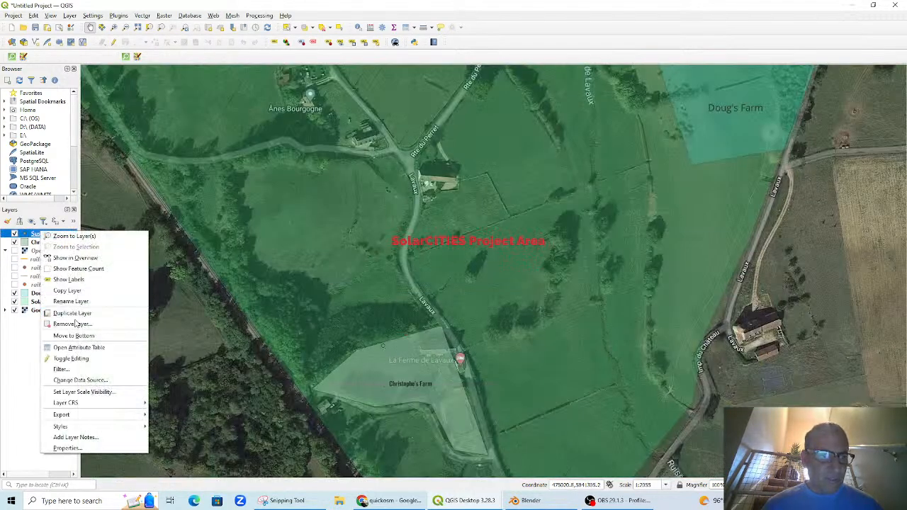
left_click(85, 347)
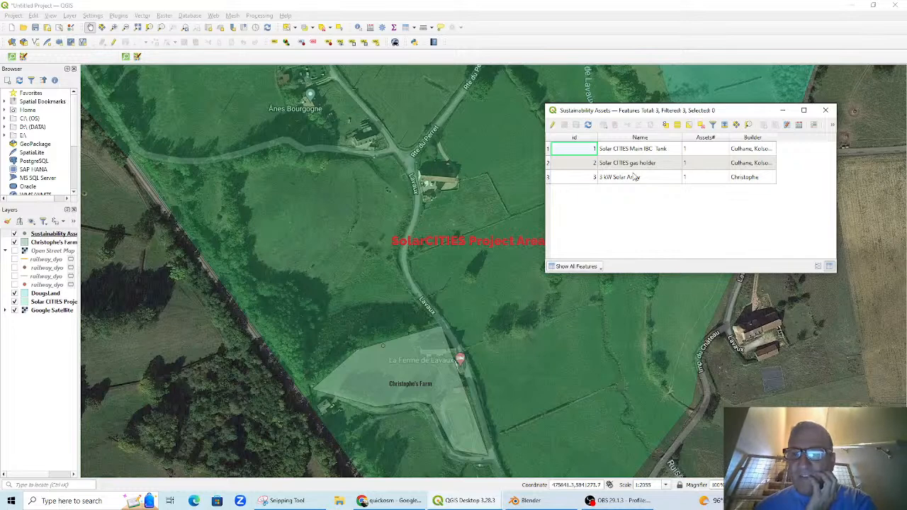
left_click(550, 179)
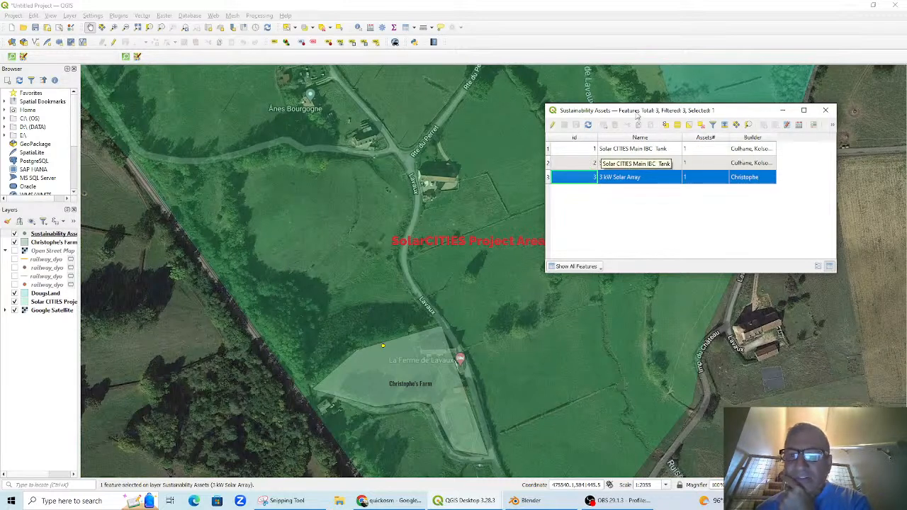
left_click(827, 110)
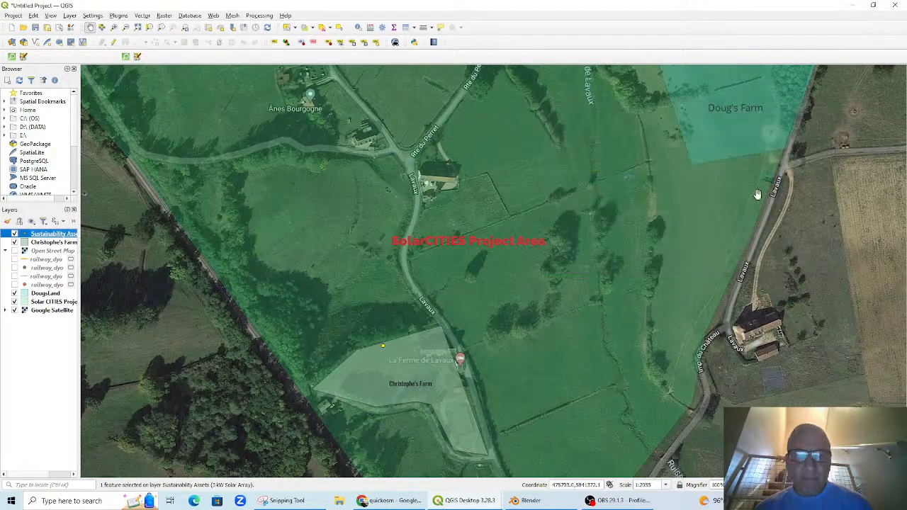
Select the SolarCITIES Project Area feature in its layer's attribute table and place the table clear of the highlighted polygon
scroll(693, 222, "down", 1)
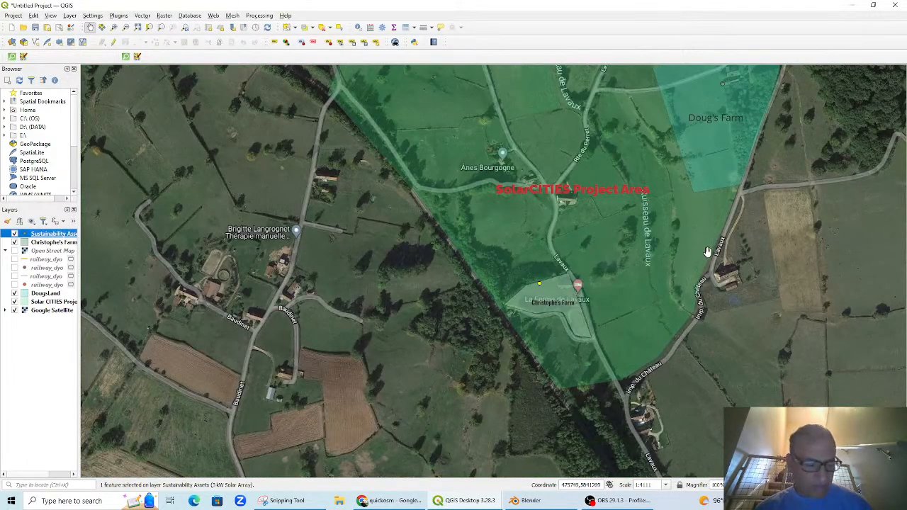
left_click_drag(710, 264, 669, 314)
scroll(685, 238, "down", 4)
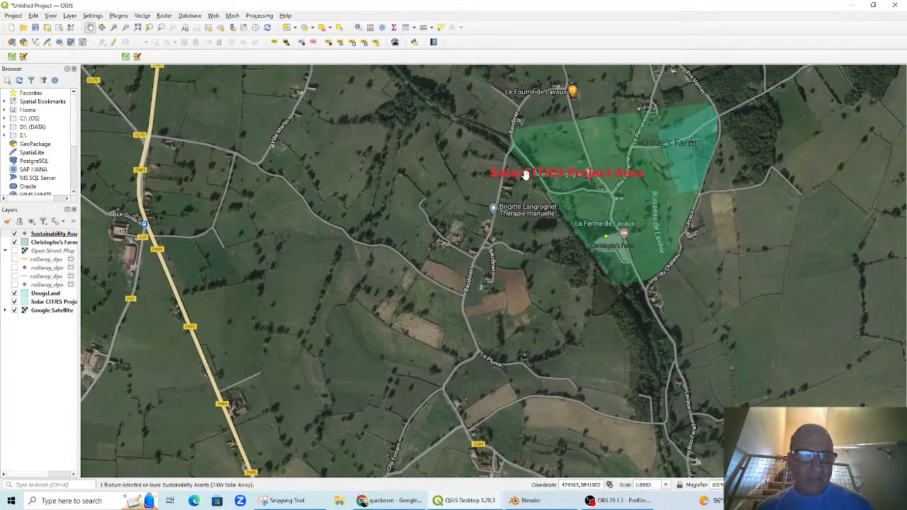
left_click(44, 302)
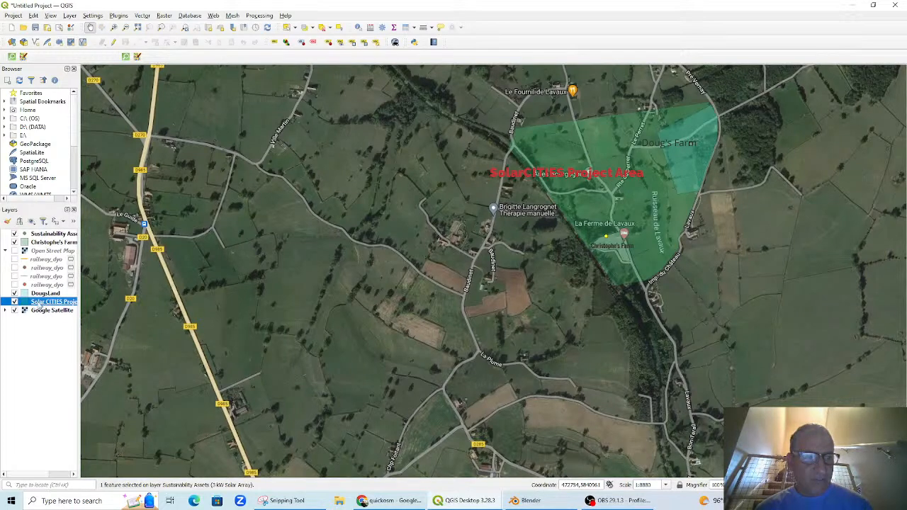
right_click(41, 305)
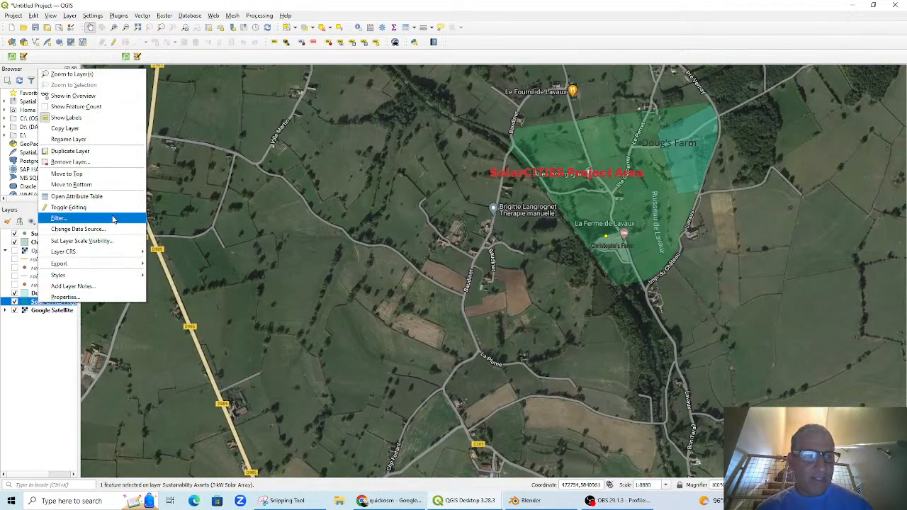
left_click(77, 196)
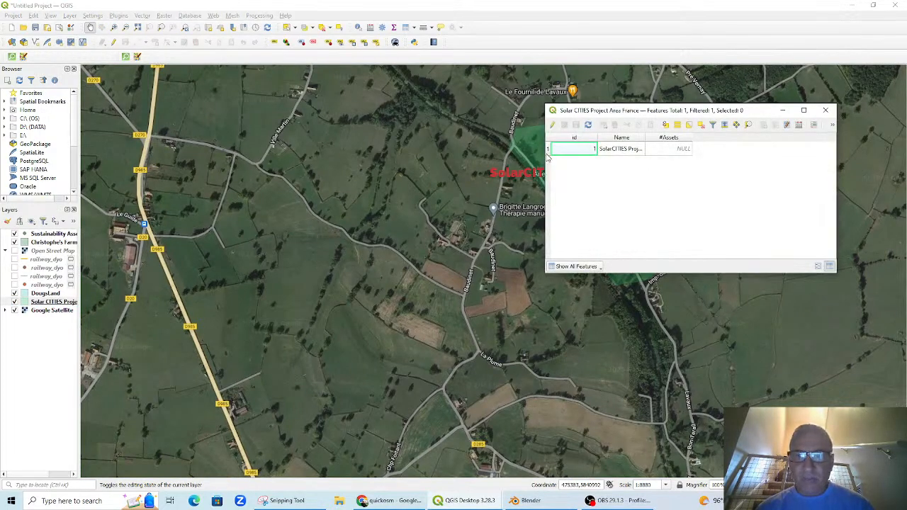
left_click(548, 150)
left_click_drag(599, 114, 531, 299)
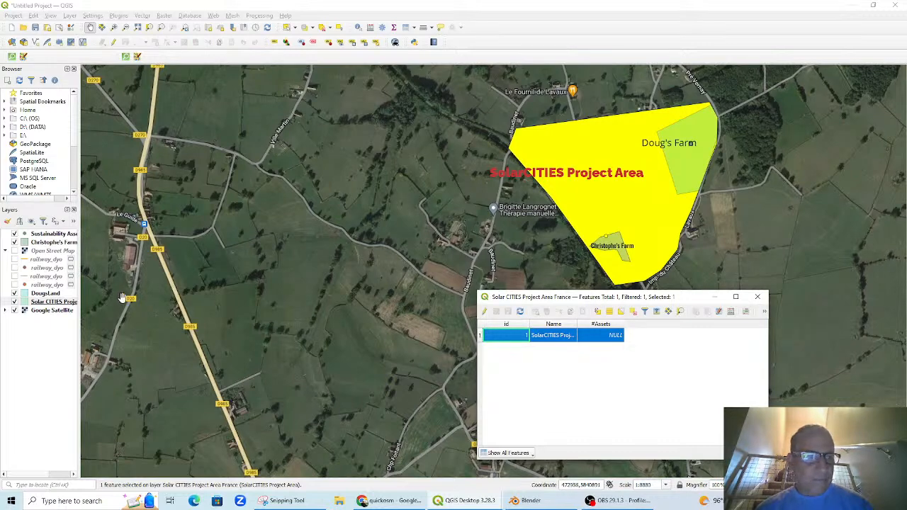
Filter the project area's attribute table to selected features only and return it to showing all features
left_click(531, 454)
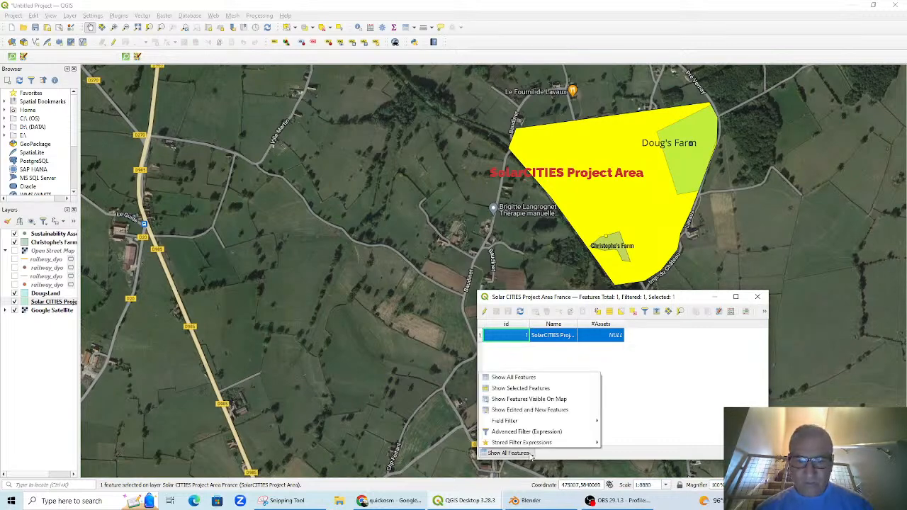
left_click(512, 377)
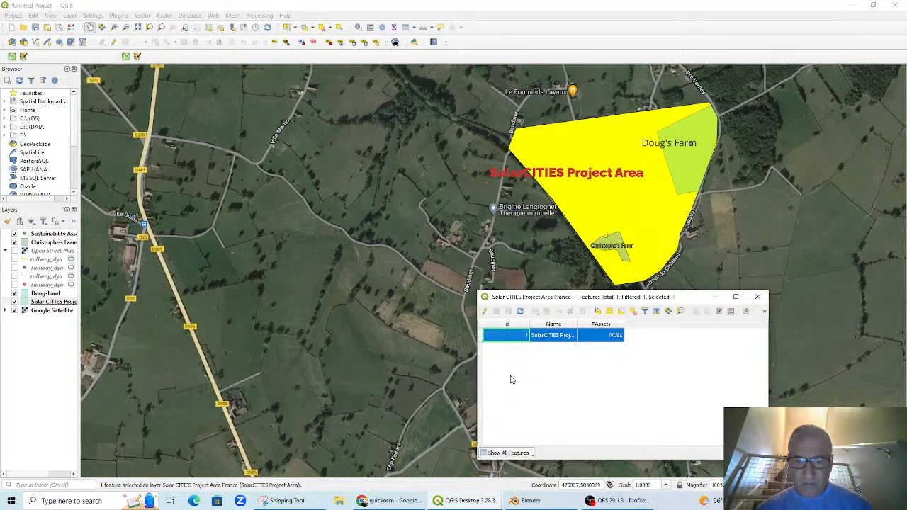
left_click(526, 453)
left_click(517, 387)
left_click(531, 451)
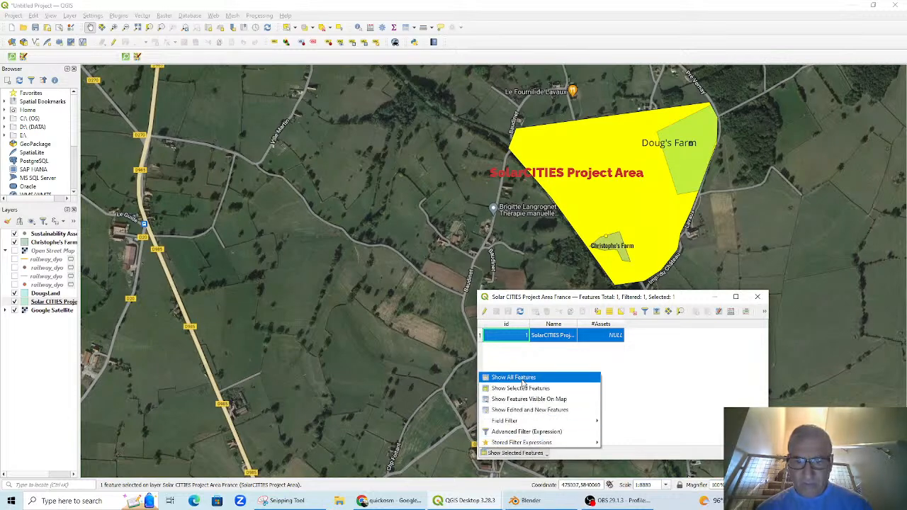
left_click(524, 383)
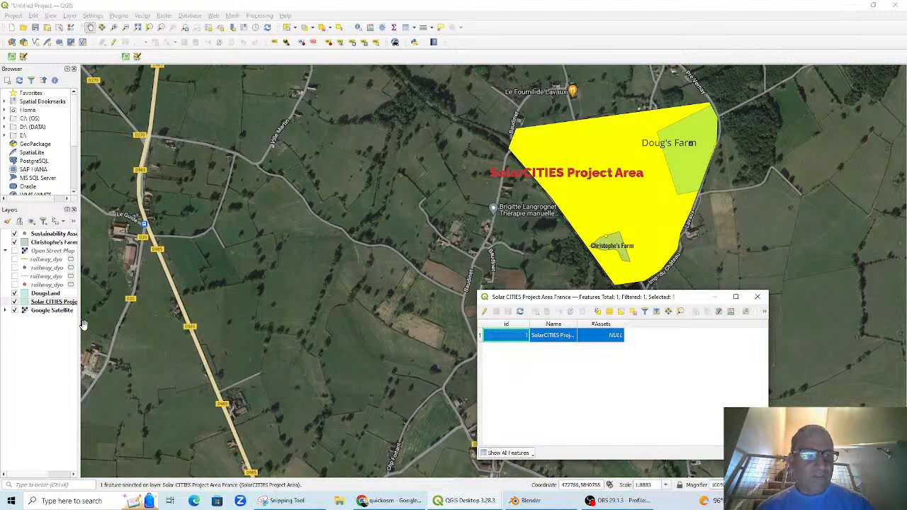
Set up an export of the project area layer's selected feature as an ESRI Shapefile named SC Project Area France
right_click(45, 302)
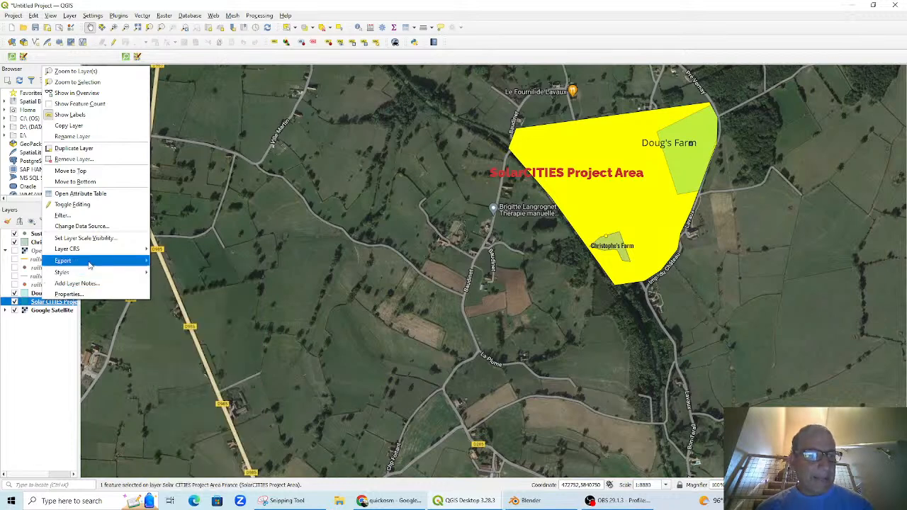
mouse_move(91, 261)
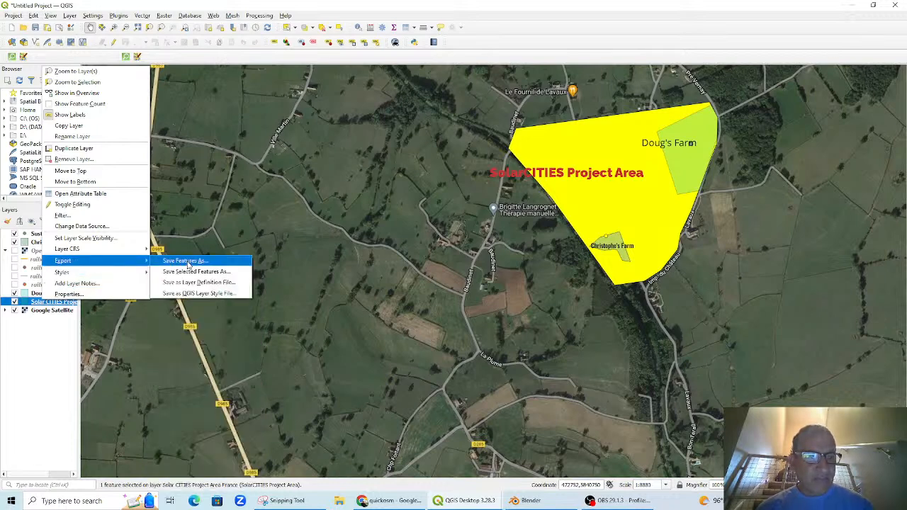
left_click(196, 273)
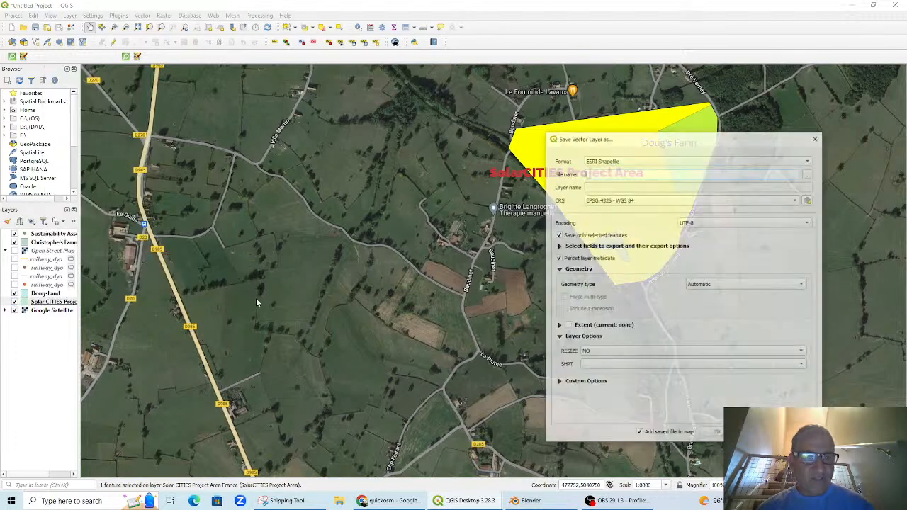
left_click(644, 161)
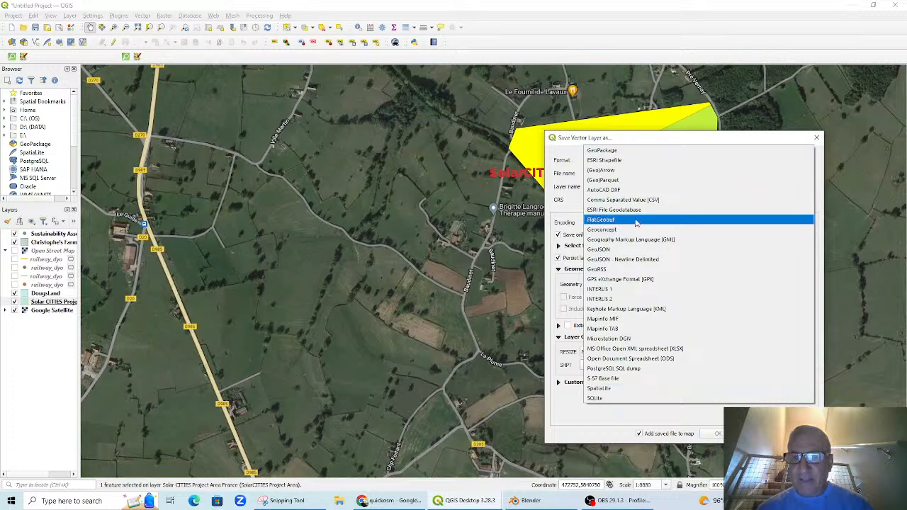
left_click(626, 160)
left_click(613, 174)
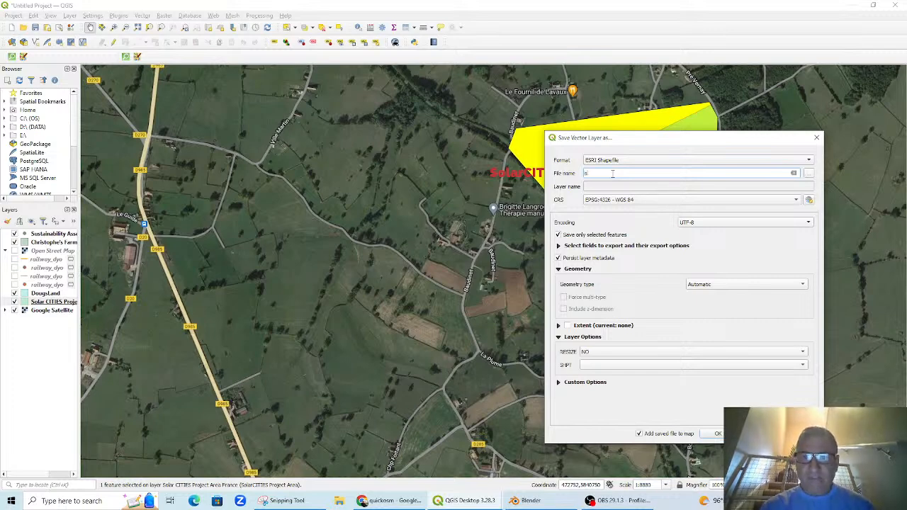
key("BackSpace")
type("S")
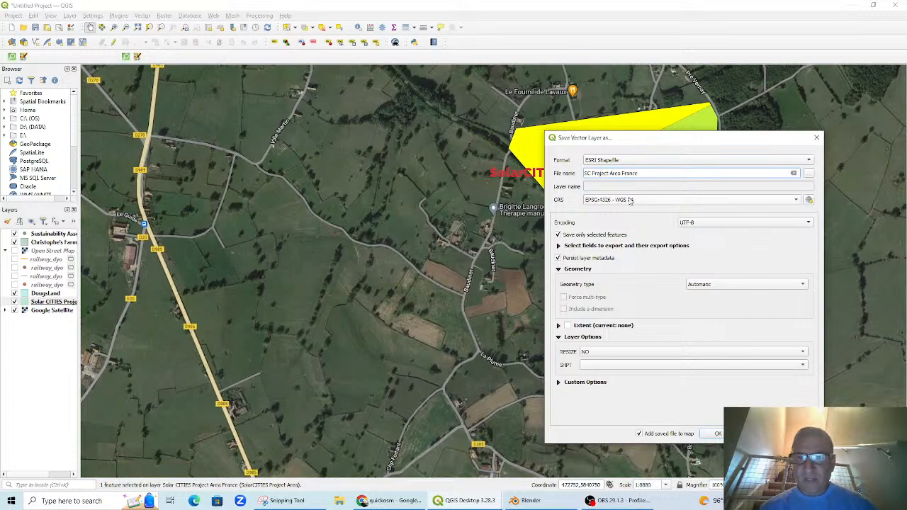
Choose the Documents folder as the export location, with the file name SC Project Area France
left_click(808, 174)
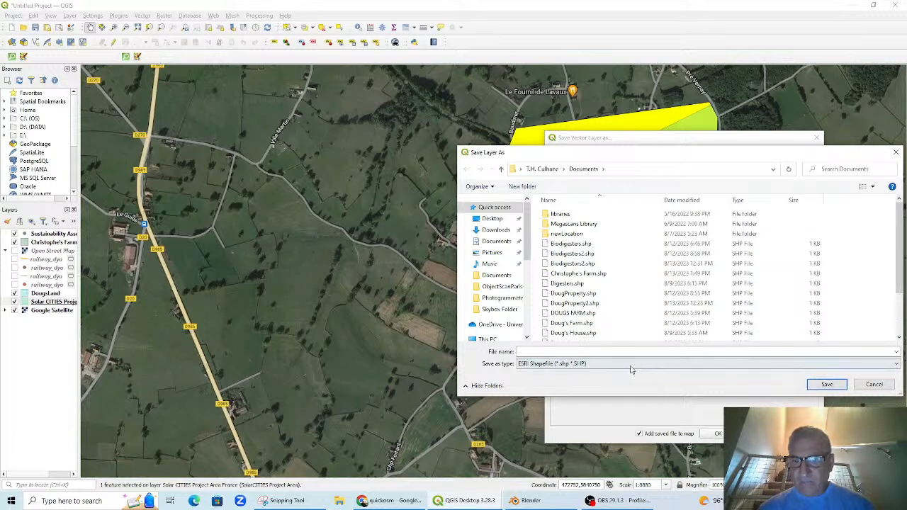
left_click(587, 352)
type("S")
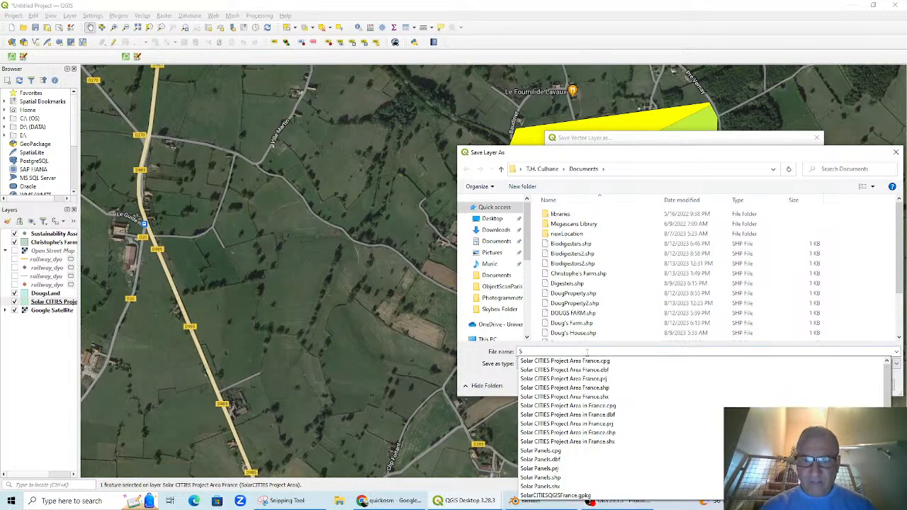
type("C")
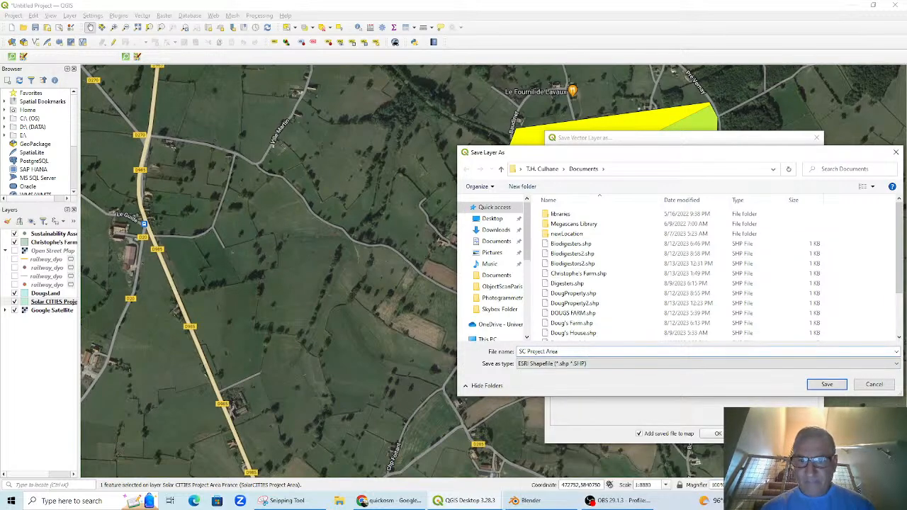
type(" Project Area France")
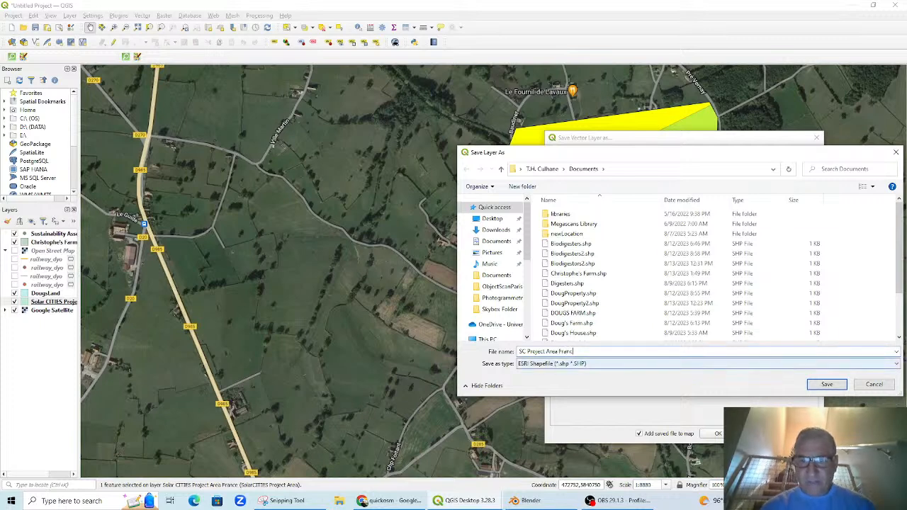
left_click(824, 384)
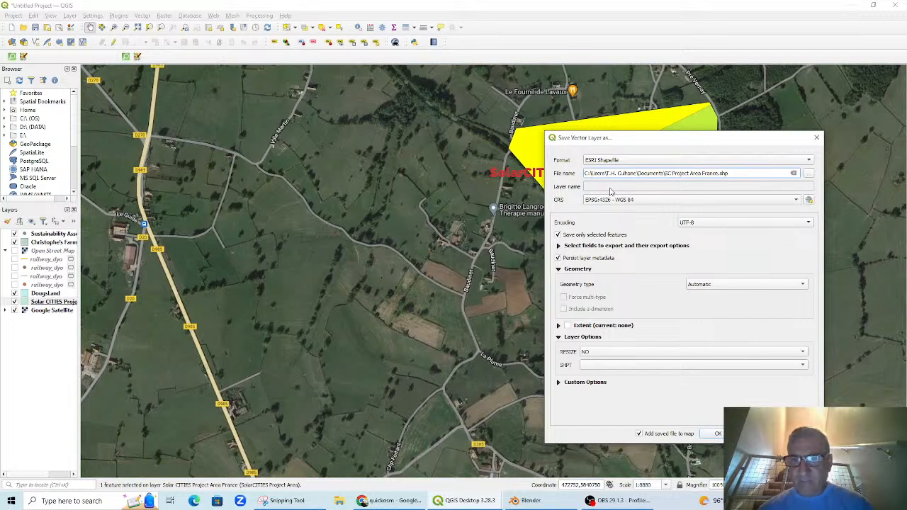
Keep the CRS at EPSG:4326 - WGS 84, turn off adding the saved file to the map and export the shapefile
left_click(630, 201)
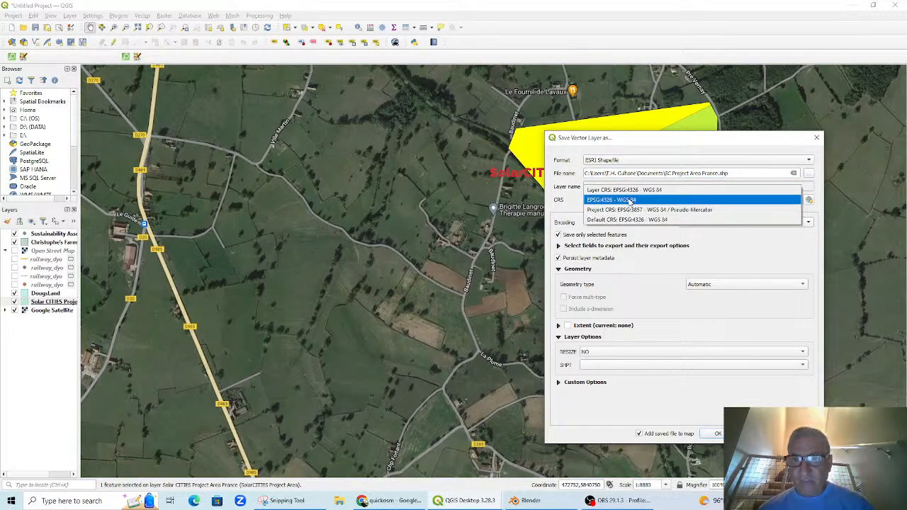
left_click(630, 200)
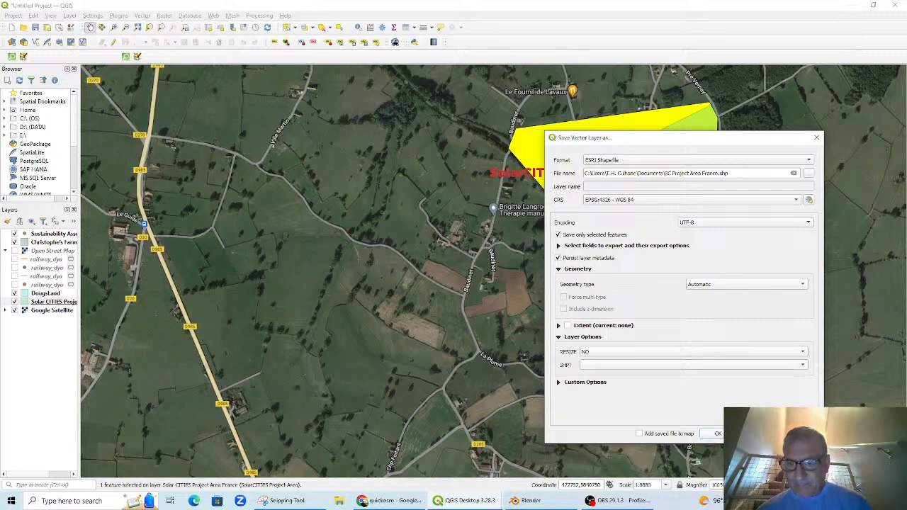
left_click(718, 434)
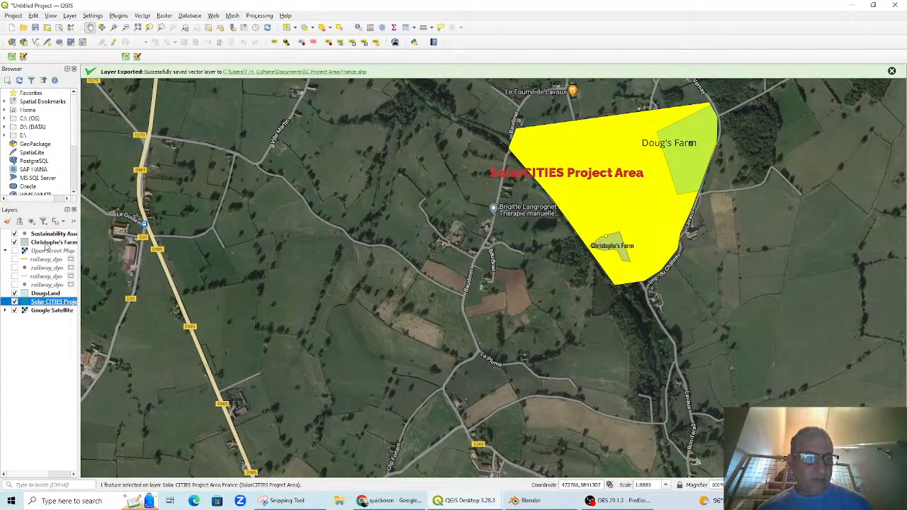
Open the DougsLand layer's attribute table and select its only feature, keeping the table clear of the mapped polygons
left_click(42, 294)
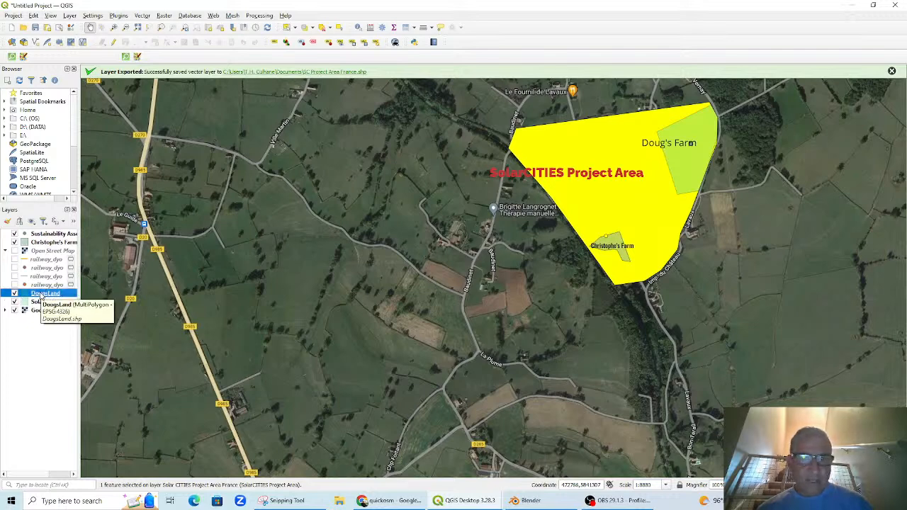
right_click(43, 297)
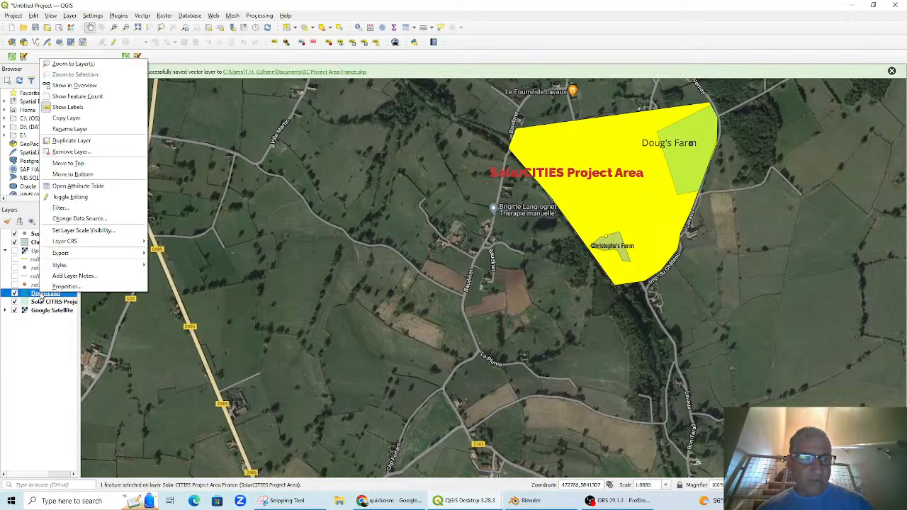
left_click(78, 186)
left_click(549, 148)
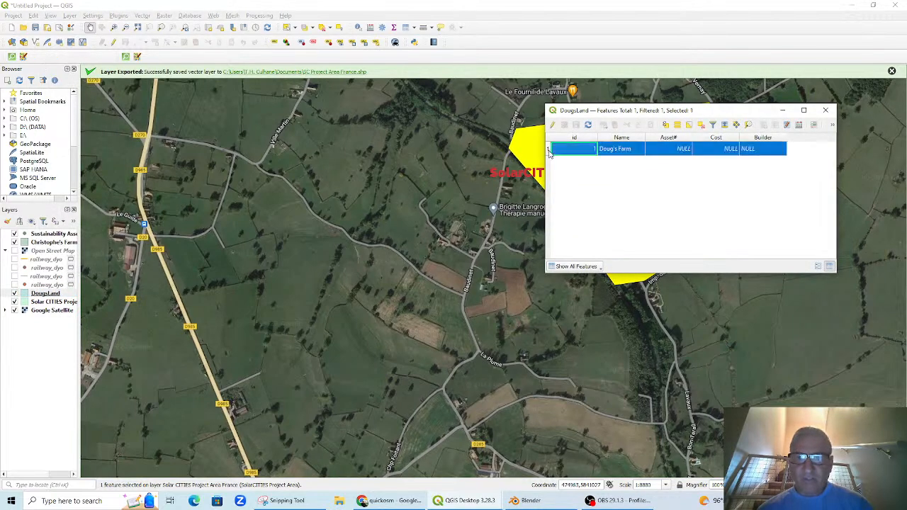
left_click_drag(624, 111, 737, 278)
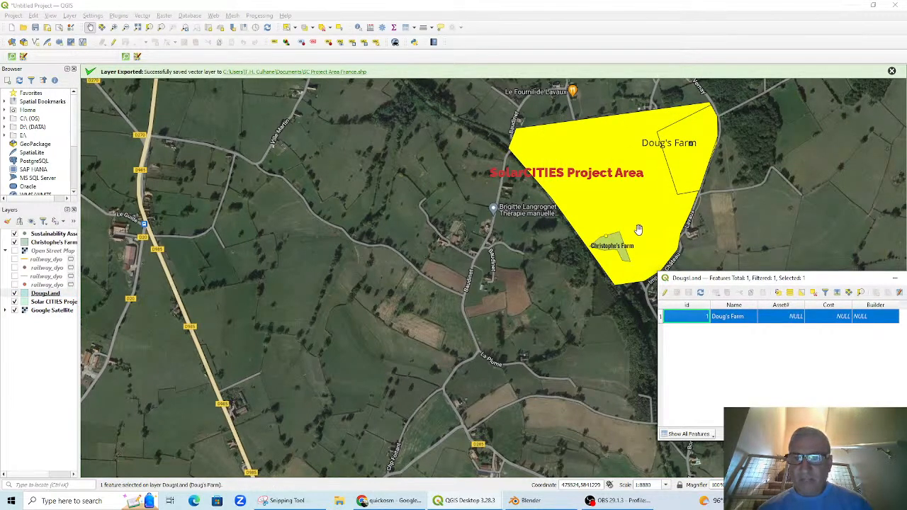
Open the Solar CITIES Project Area France attribute table, deselect its feature and close the table
left_click(41, 302)
right_click(39, 304)
left_click(68, 195)
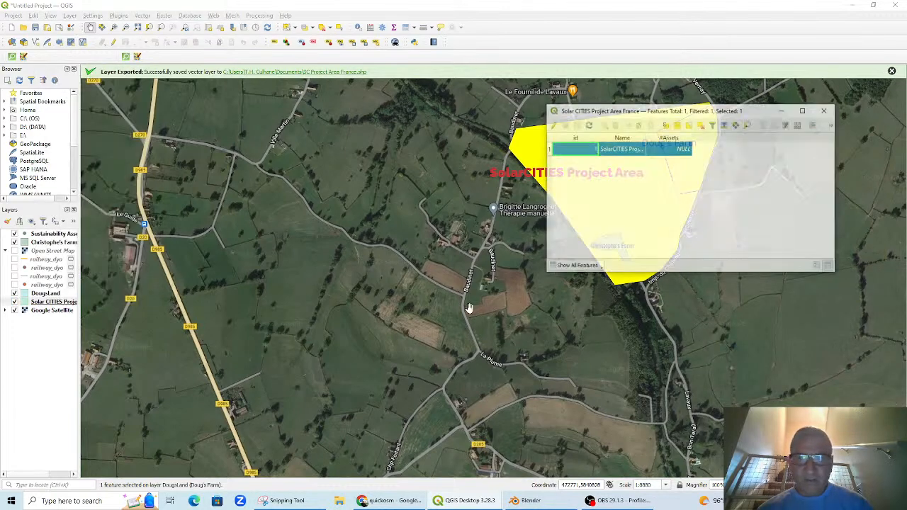
left_click(548, 150)
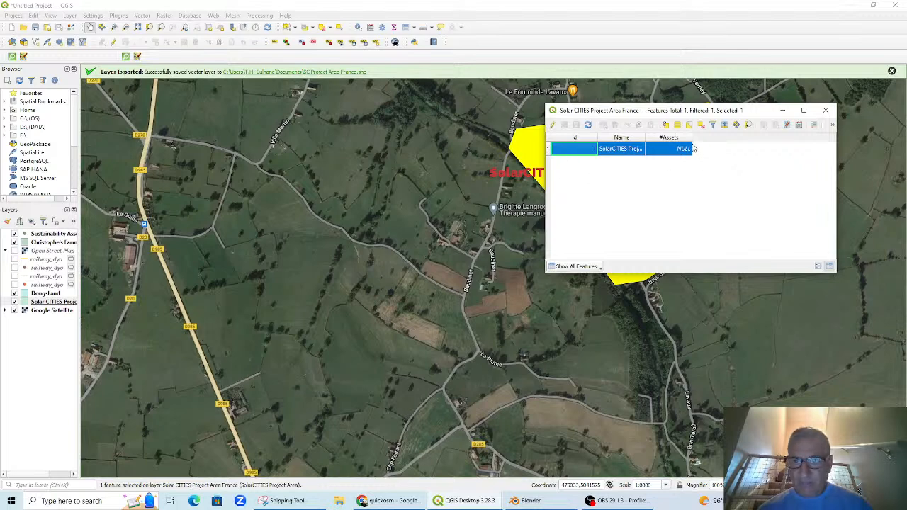
left_click(588, 125)
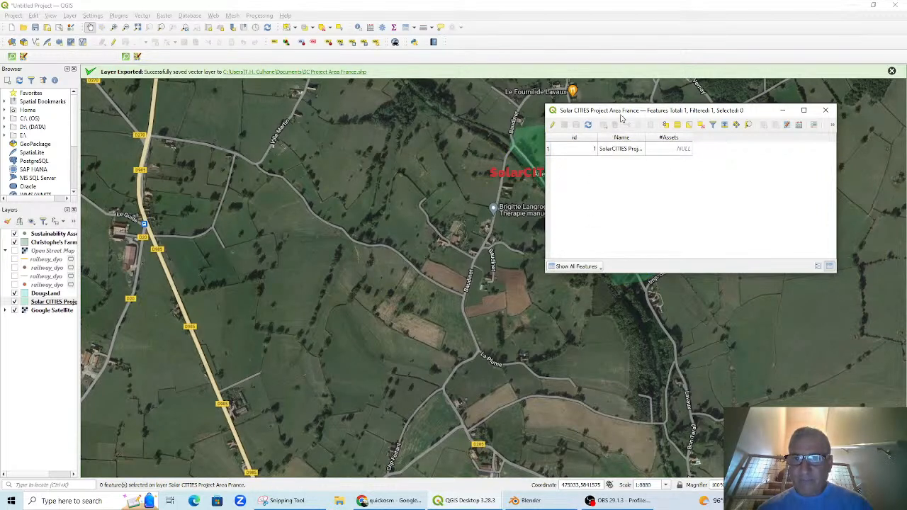
left_click_drag(621, 118, 543, 301)
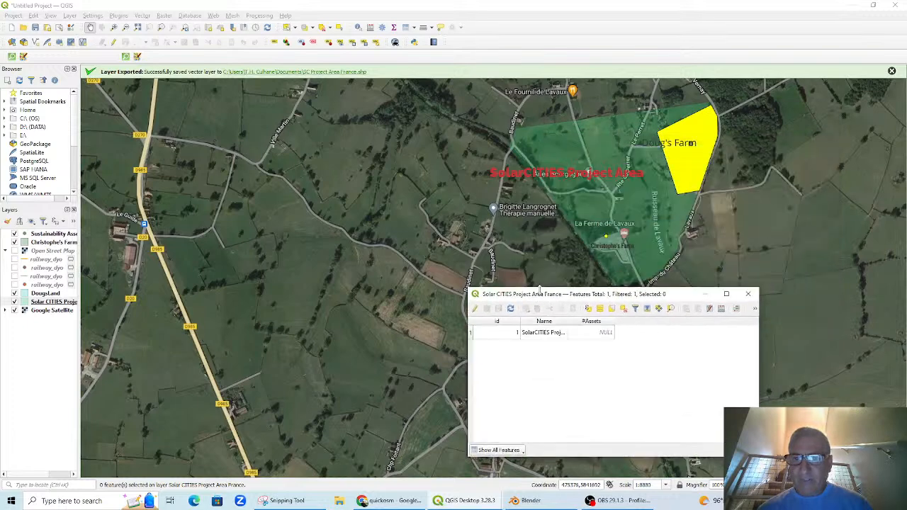
left_click(754, 295)
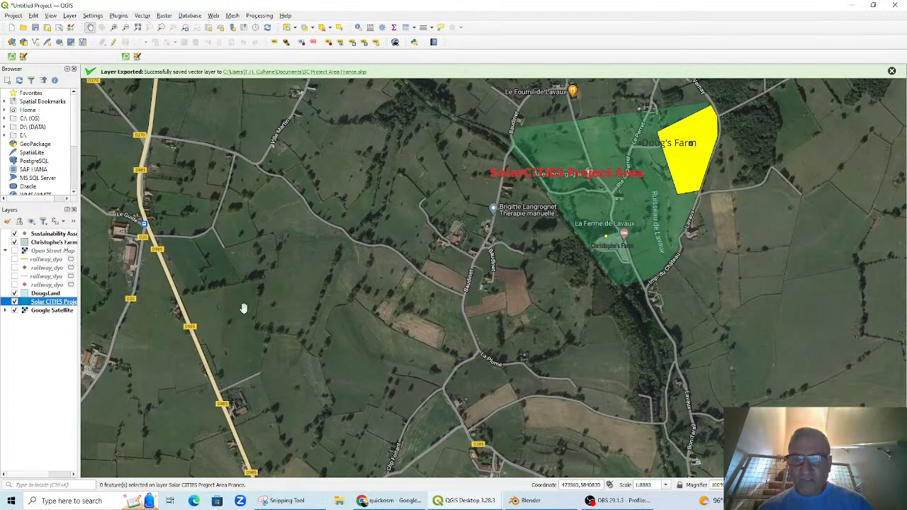
Set up an ESRI Shapefile export of all the project area layer's features as DougLand in the Documents folder
right_click(48, 301)
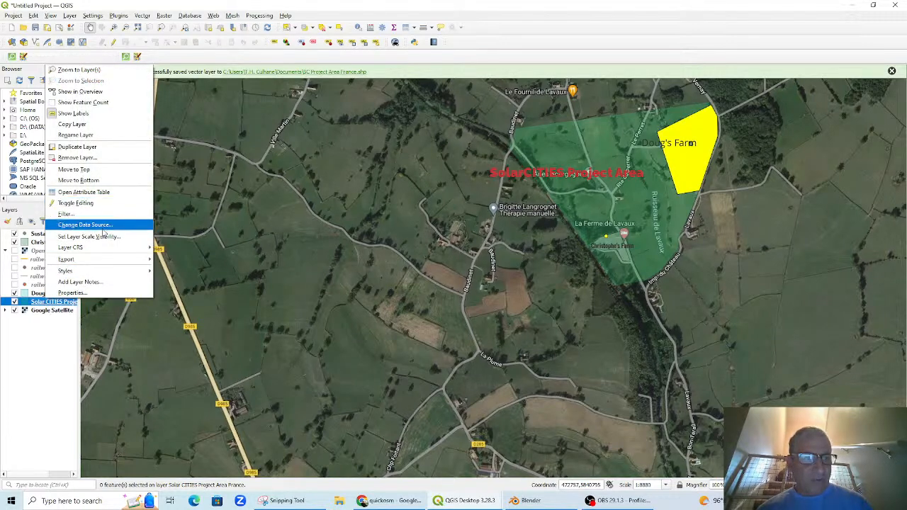
mouse_move(116, 261)
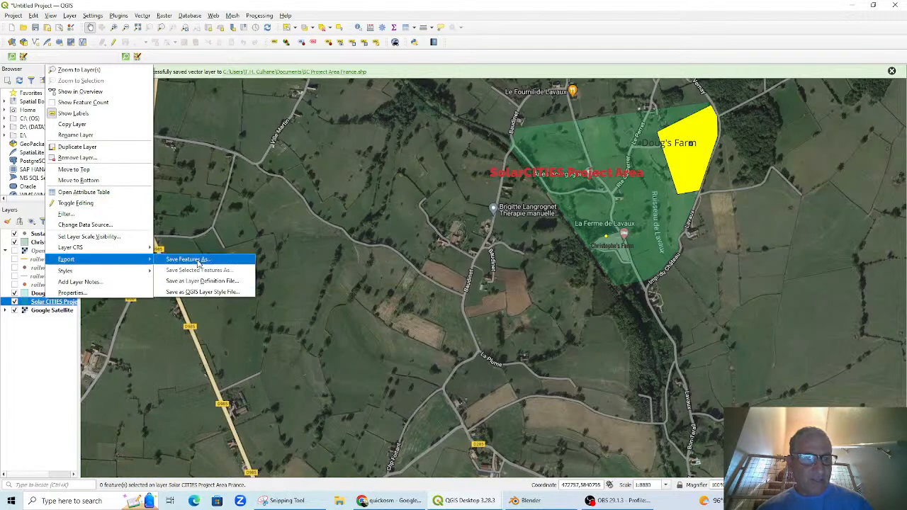
left_click(186, 259)
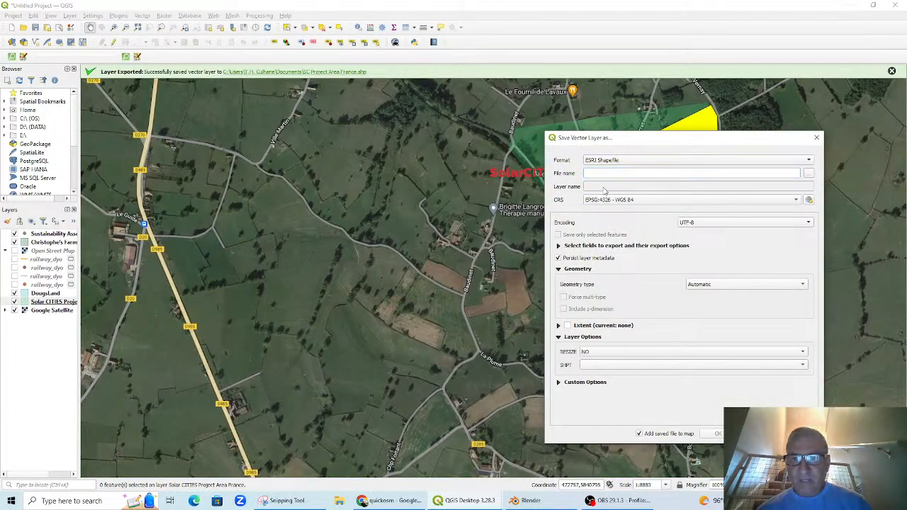
left_click_drag(670, 145, 502, 186)
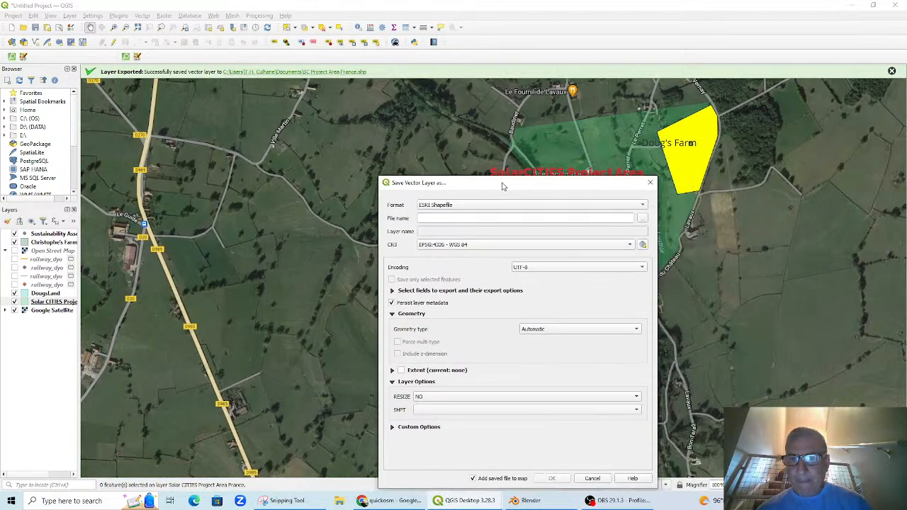
left_click(643, 219)
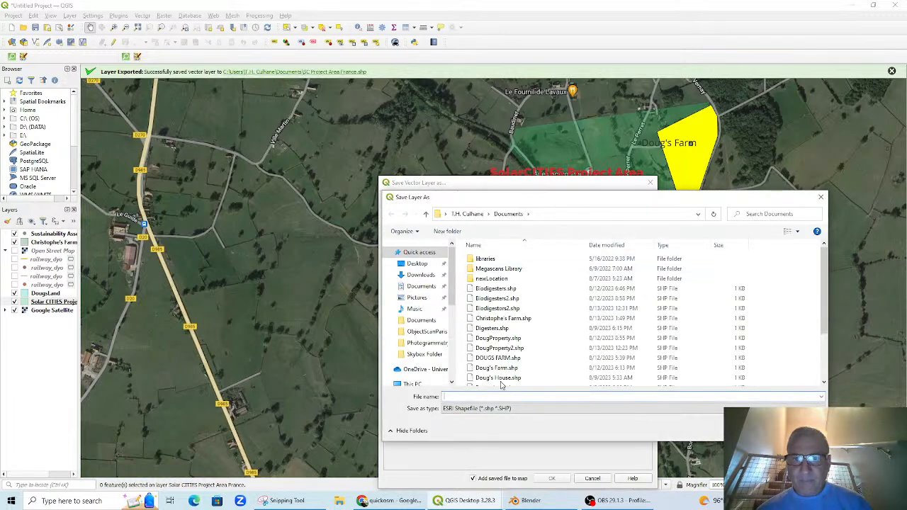
type("Deso")
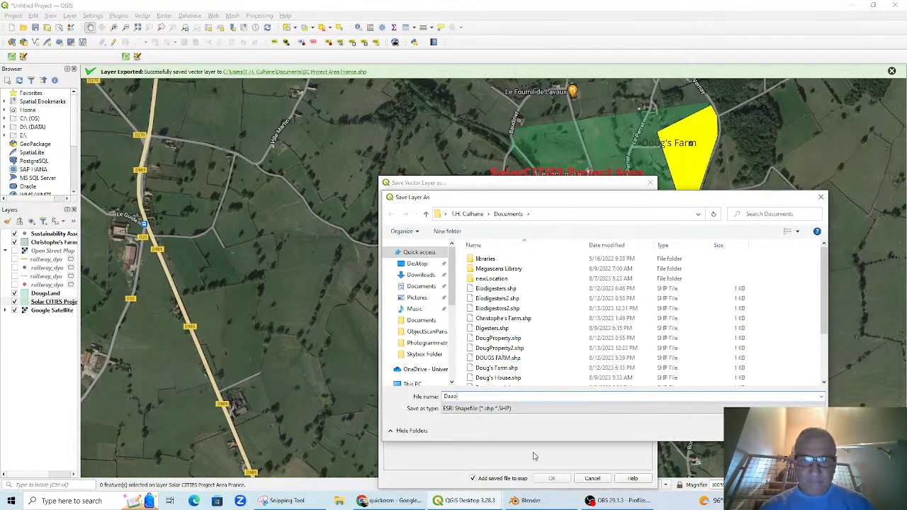
key("BackSpace")
key("BackSpace")
key("BackSpace")
type("ougLan")
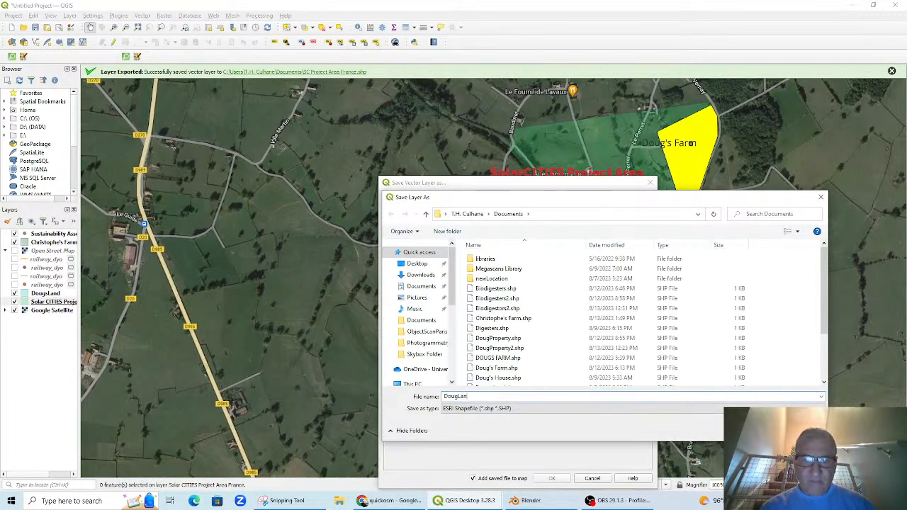
type("d")
left_click(705, 429)
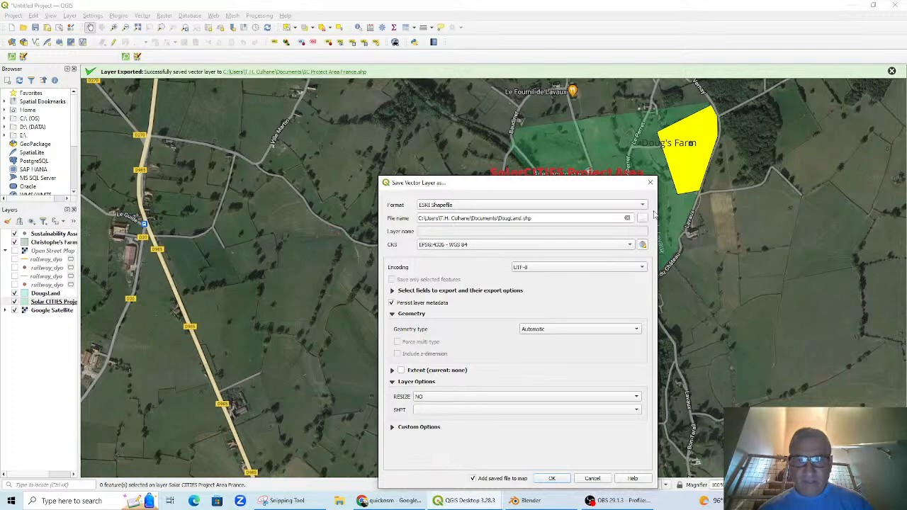
Set the export's RESIZE option to YES and export the shapefile, adding the saved file to the map
left_click_drag(540, 187, 521, 124)
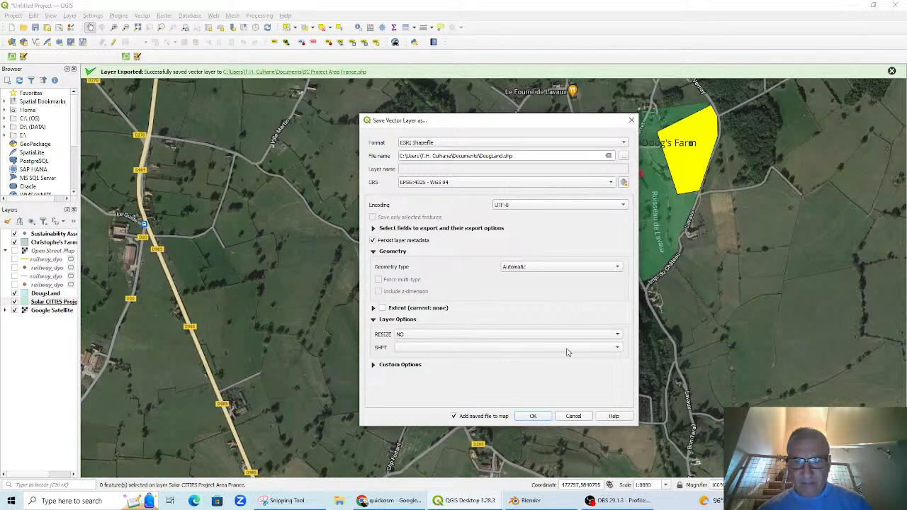
left_click(542, 334)
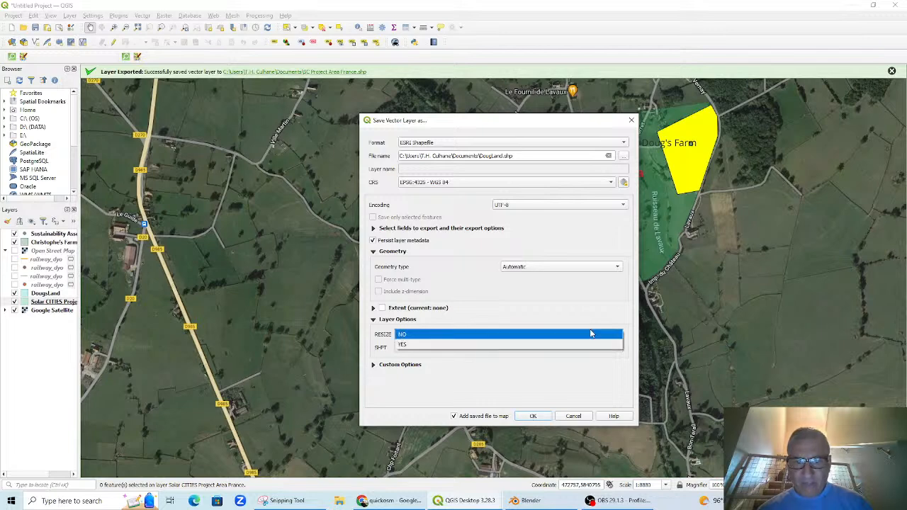
left_click(538, 345)
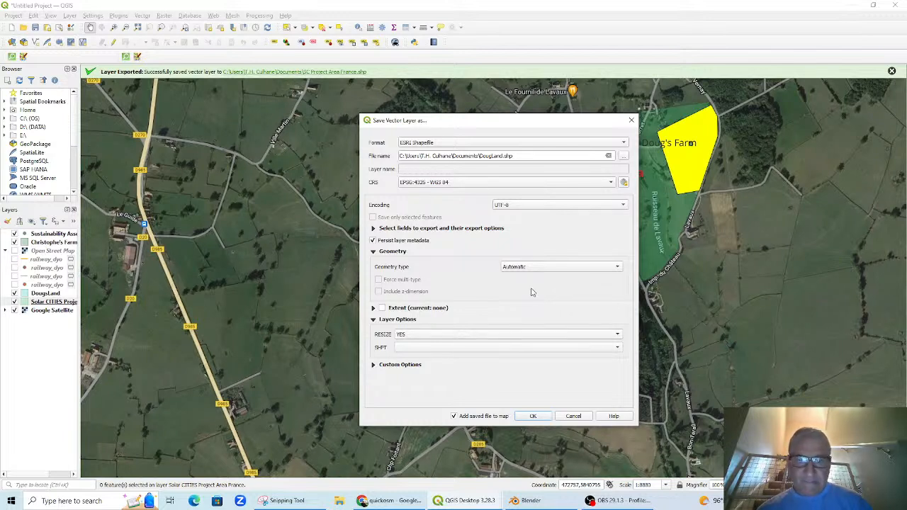
left_click(536, 348)
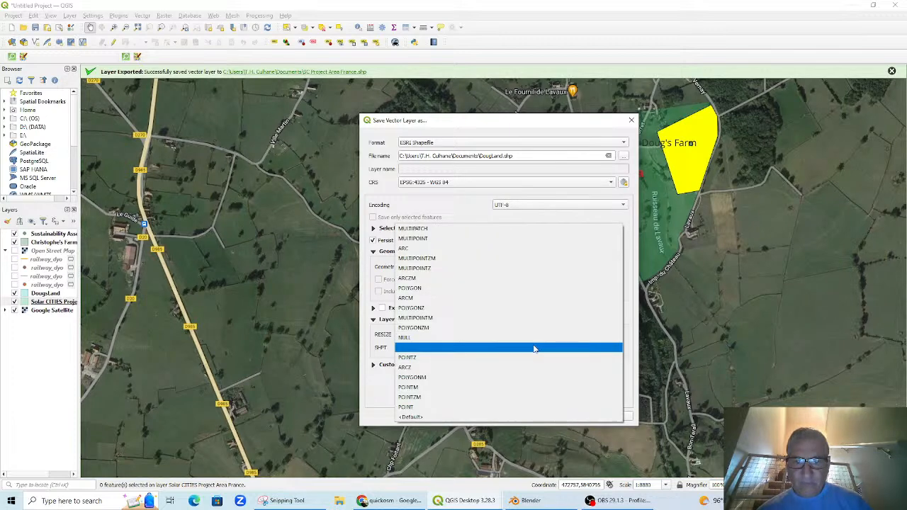
left_click(463, 201)
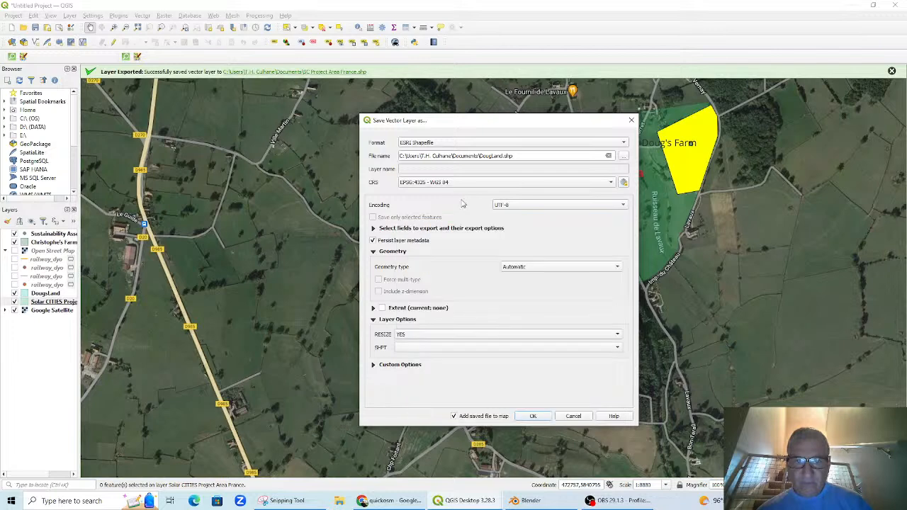
left_click(374, 229)
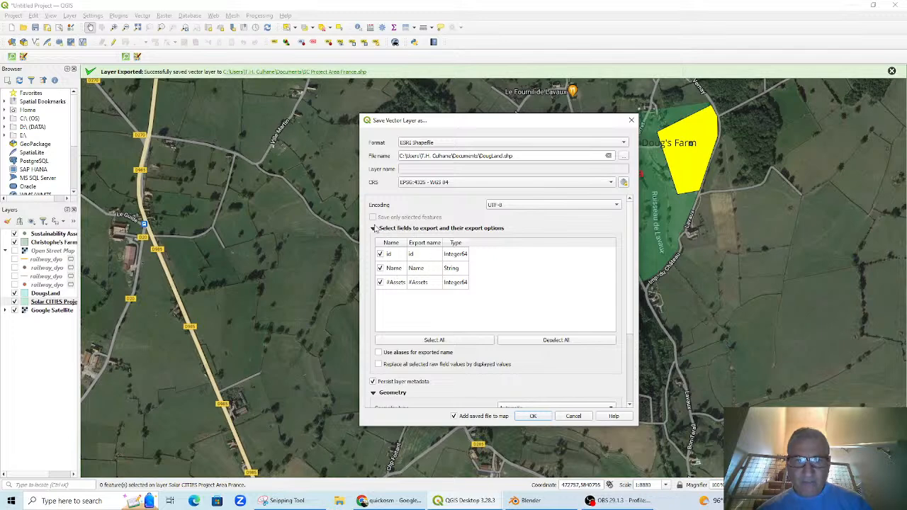
left_click(374, 229)
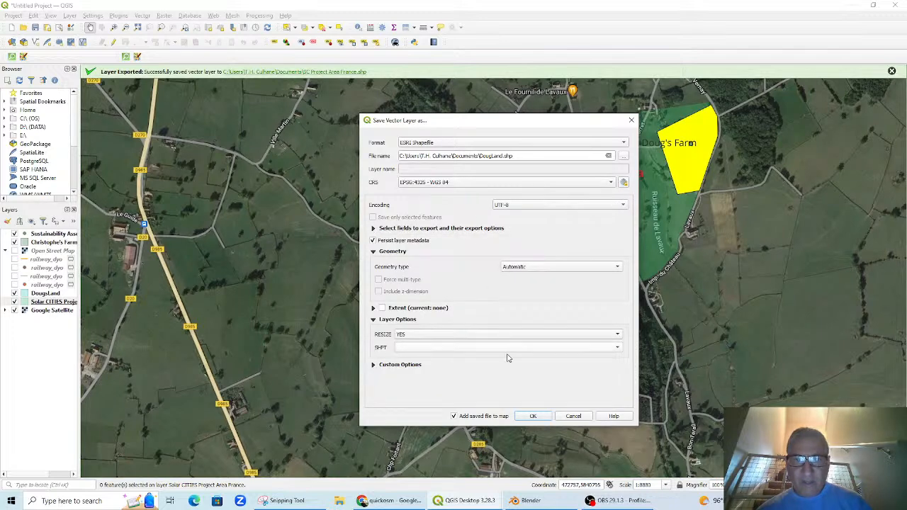
left_click(533, 416)
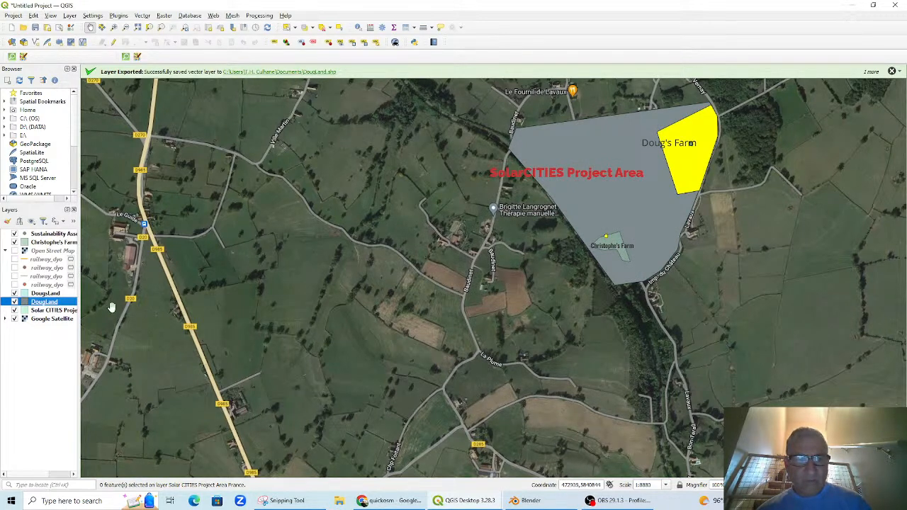
Remove the mistakenly exported DougLand layer from the project and bring the project area back into view
right_click(44, 304)
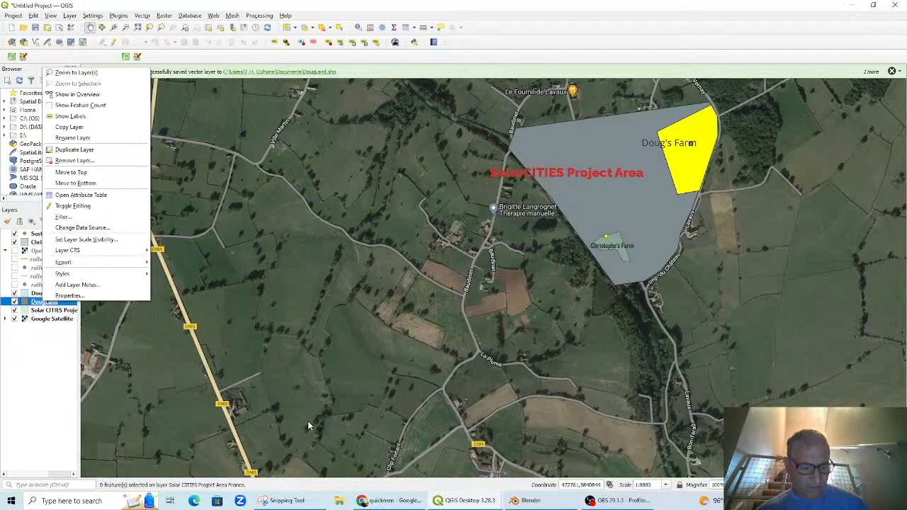
left_click(261, 370)
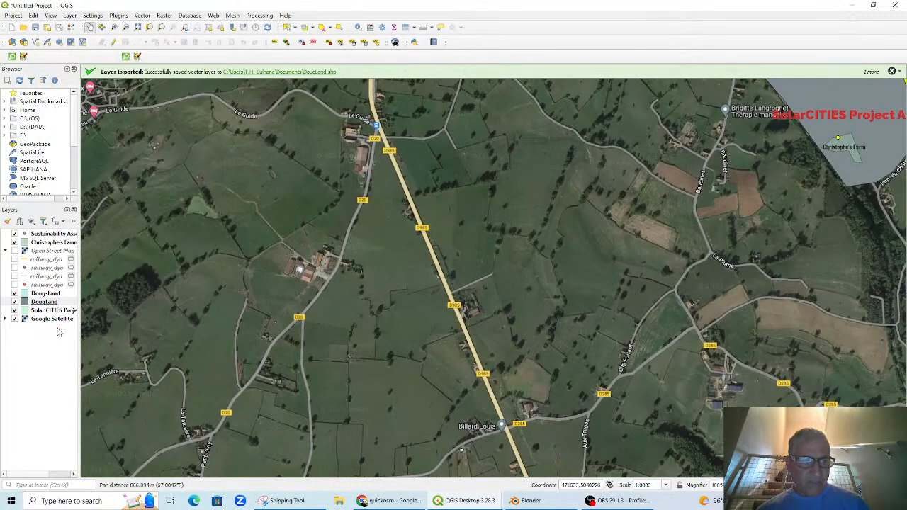
left_click(41, 305)
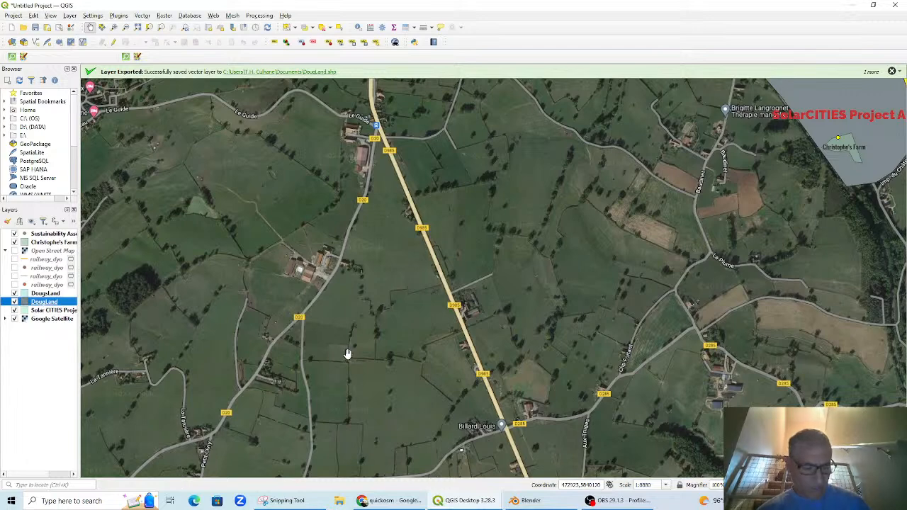
right_click(51, 305)
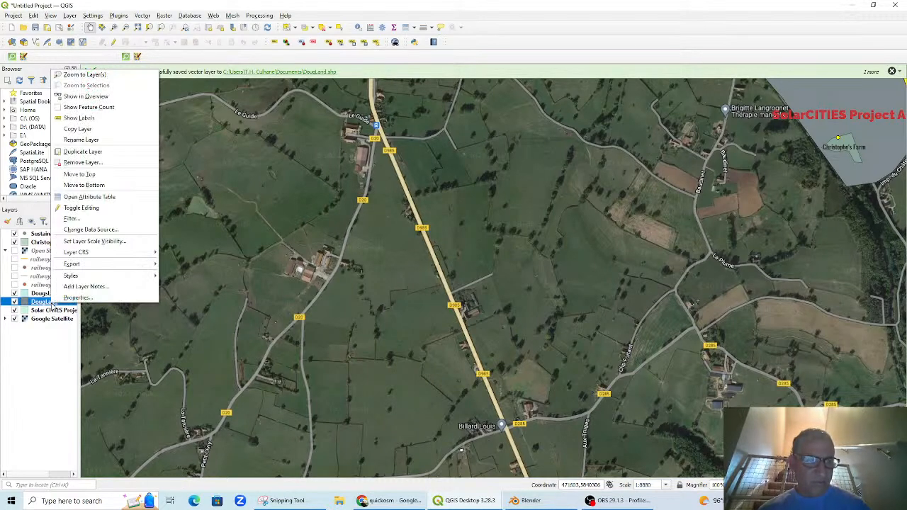
left_click(84, 163)
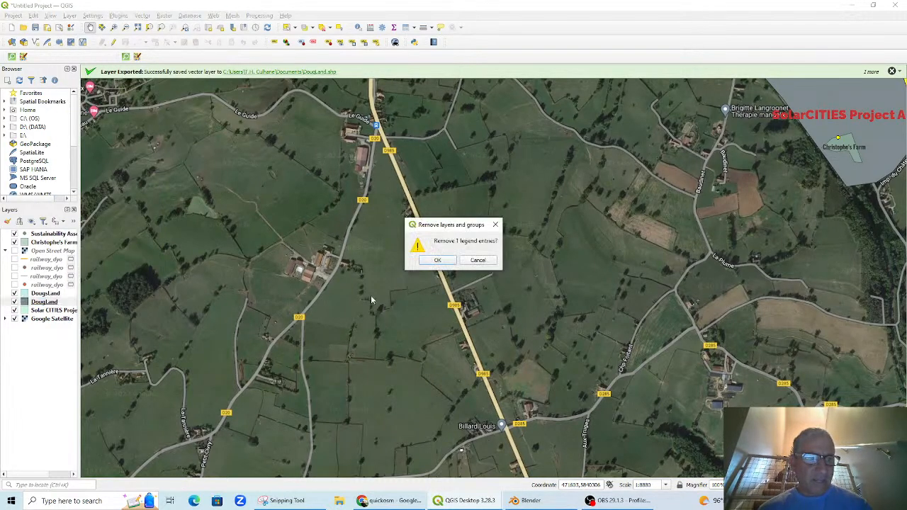
left_click(437, 260)
left_click_drag(612, 281, 370, 403)
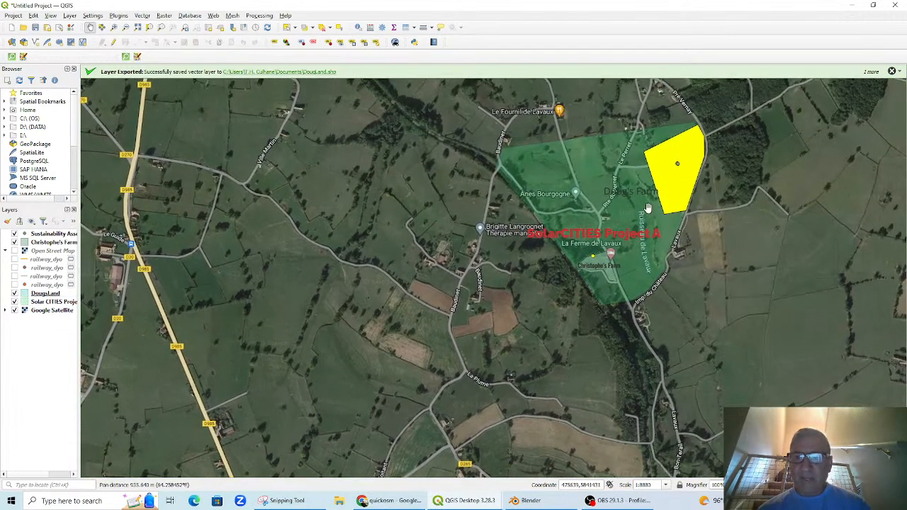
Toggle the DougsLand layer's visibility to check which polygon it holds, leaving the layer shown
left_click(45, 293)
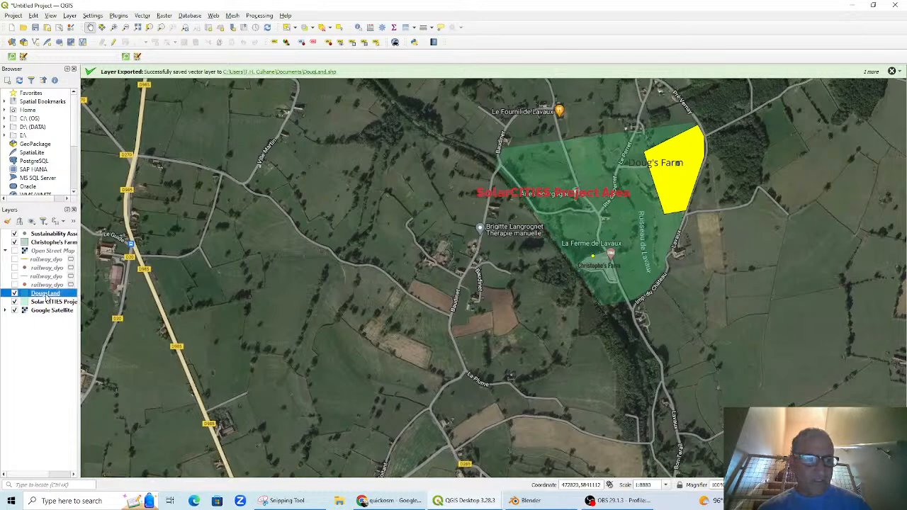
left_click(14, 293)
left_click(14, 293)
left_click(14, 293)
left_click(14, 293)
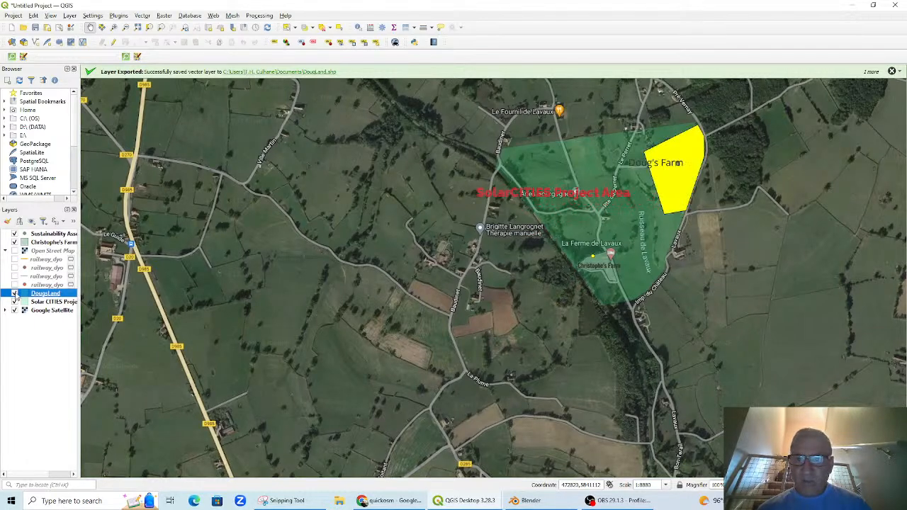
Hide the Sustainability Assets, Christophe's Farm and Solar CITIES Project Area layers, keeping DougsLand and Google Satellite shown
left_click(14, 242)
left_click(14, 233)
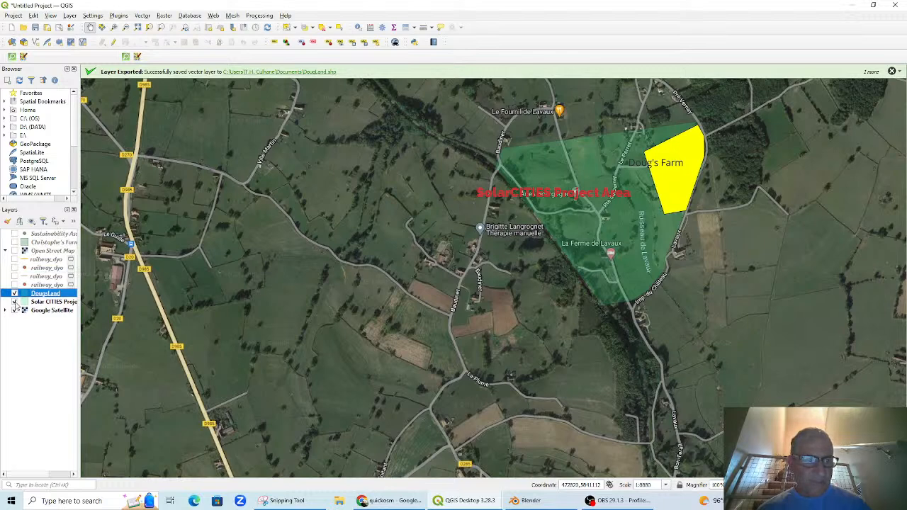
left_click(14, 302)
left_click(14, 311)
left_click(14, 311)
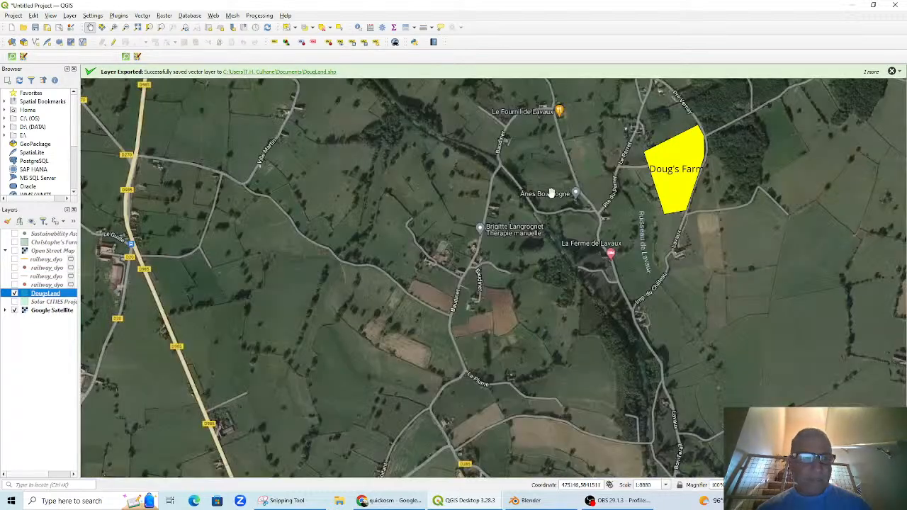
Open the DougsLand attribute table, reselect the Doug's Farm feature, and get the table out of the way
right_click(46, 296)
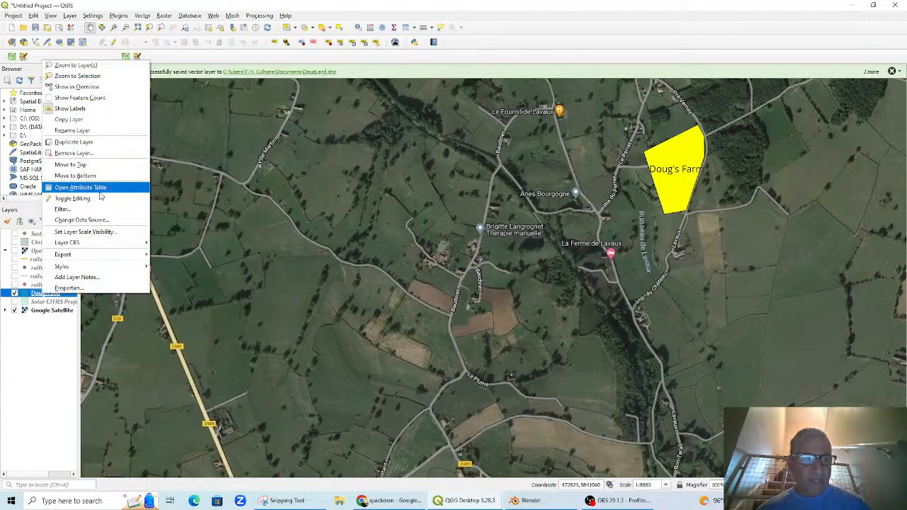
left_click(71, 187)
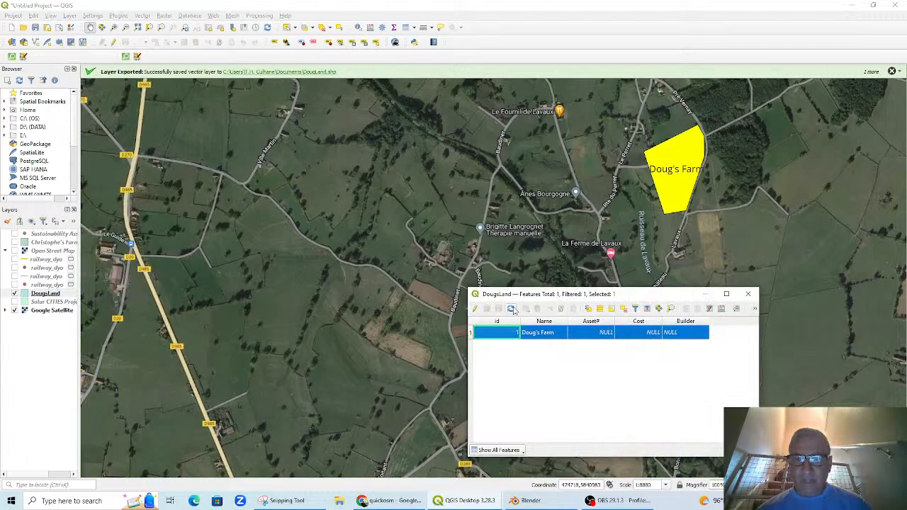
left_click(511, 310)
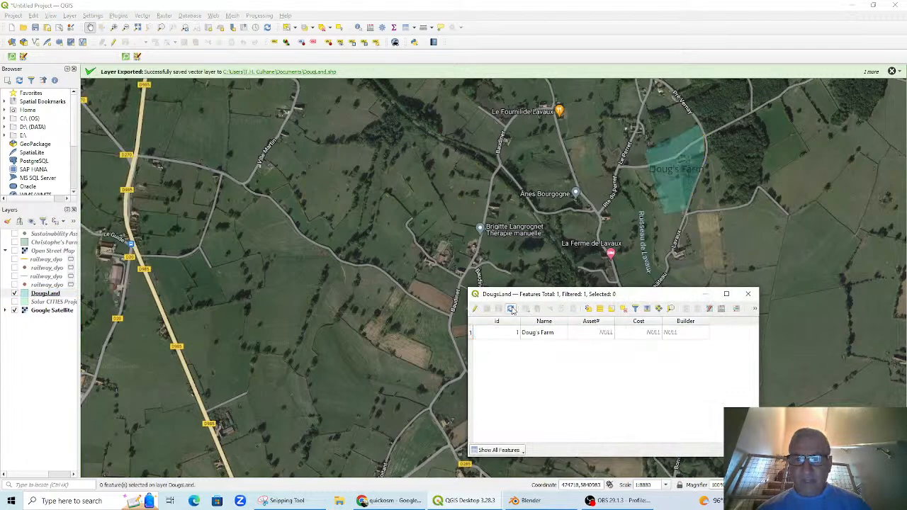
left_click(473, 334)
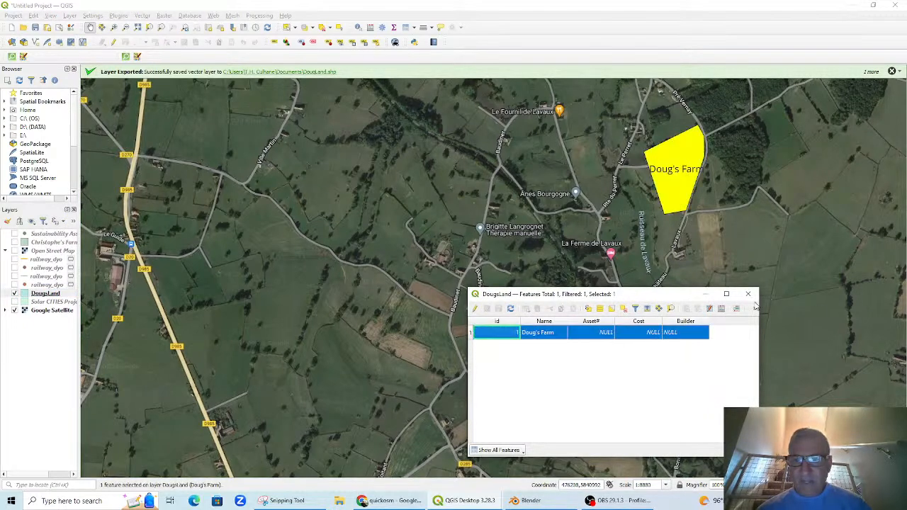
left_click_drag(598, 298, 371, 94)
Set up an export of DougsLand's selected features as an ESRI Shapefile, choosing the existing DougLand.shp in Documents as the output file
right_click(44, 295)
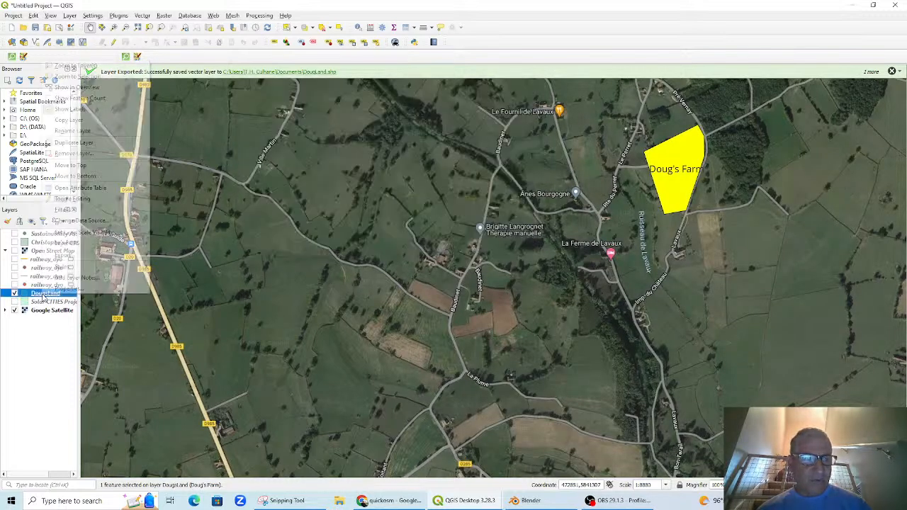
mouse_move(80, 255)
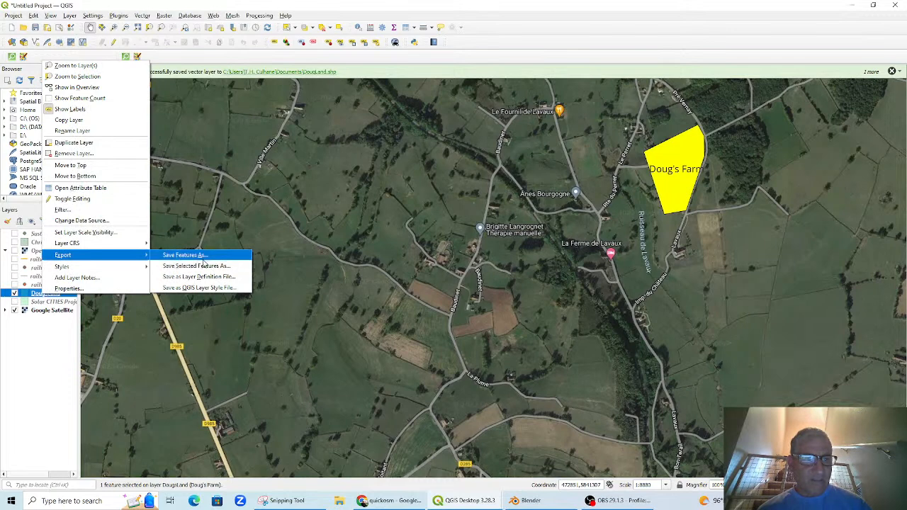
left_click(212, 268)
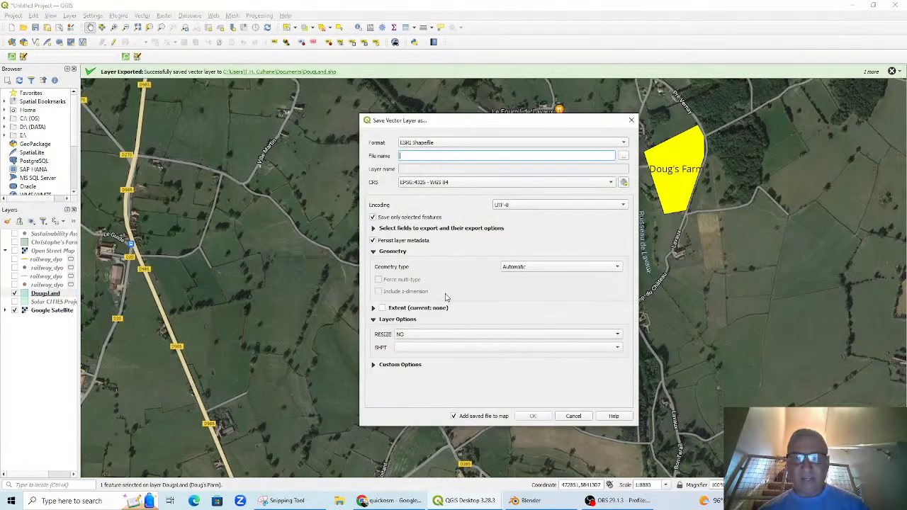
left_click(624, 156)
scroll(540, 250, "down", 2)
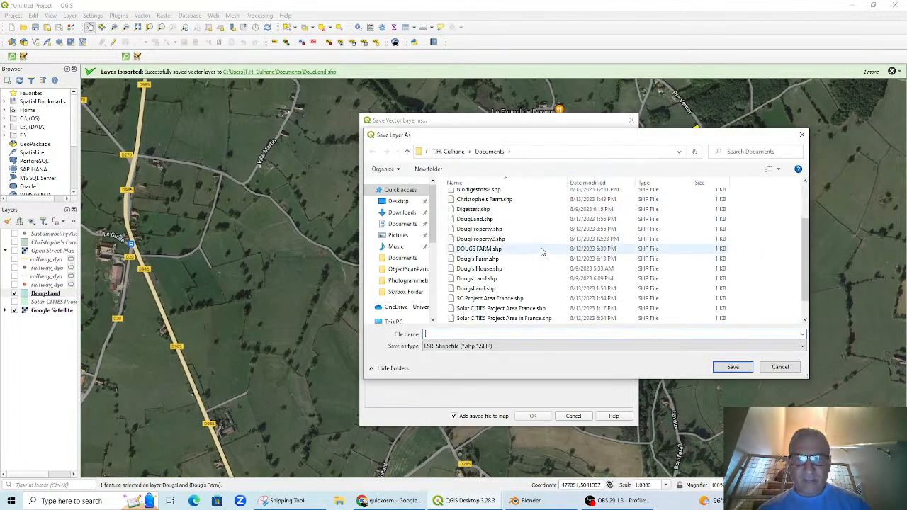
scroll(540, 250, "up", 2)
scroll(541, 251, "down", 3)
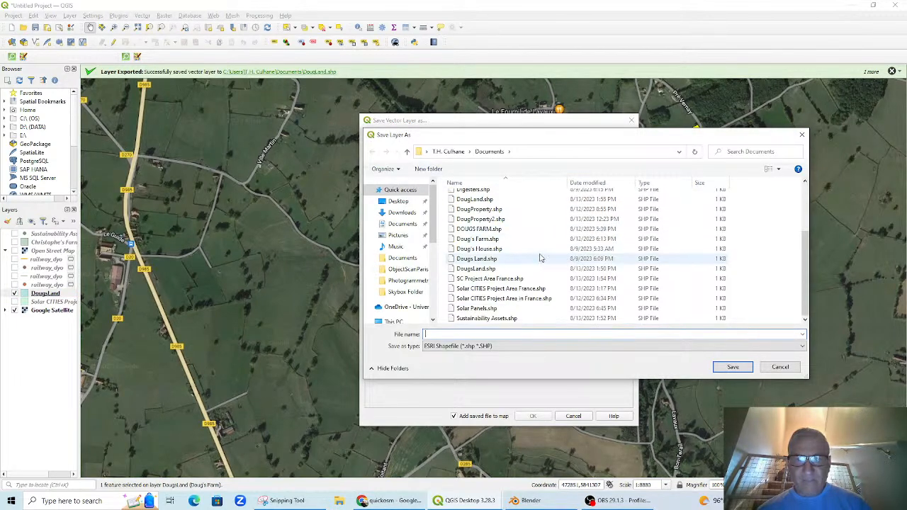
left_click(490, 201)
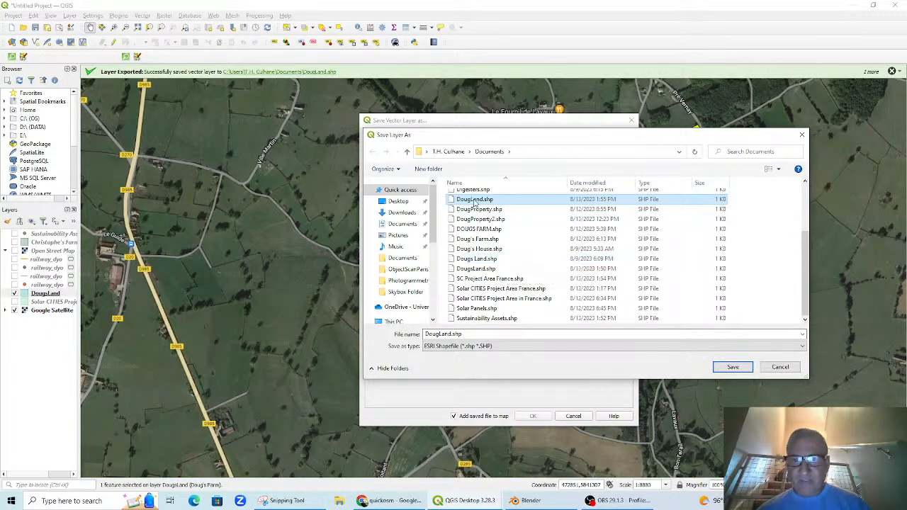
left_click(733, 368)
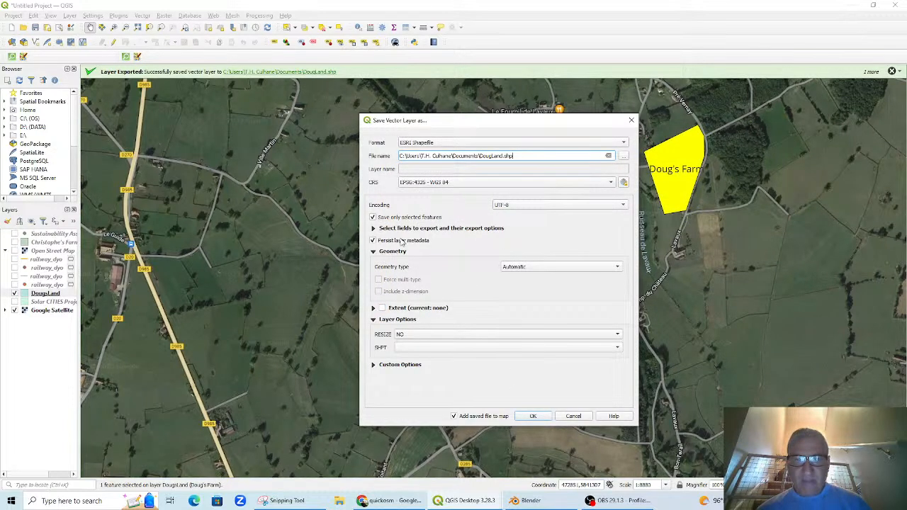
Export without adding the saved file to the map, overwriting the existing DougLand.shp
left_click(454, 417)
left_click(531, 418)
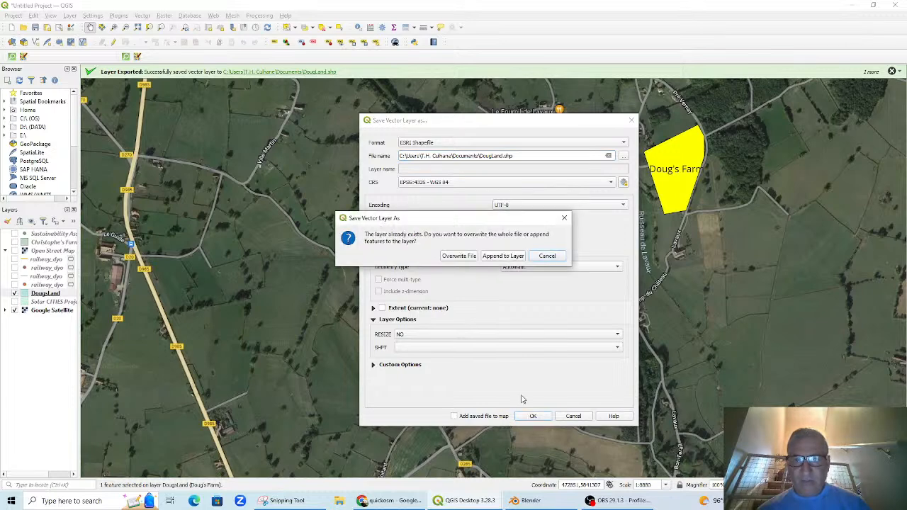
left_click(468, 256)
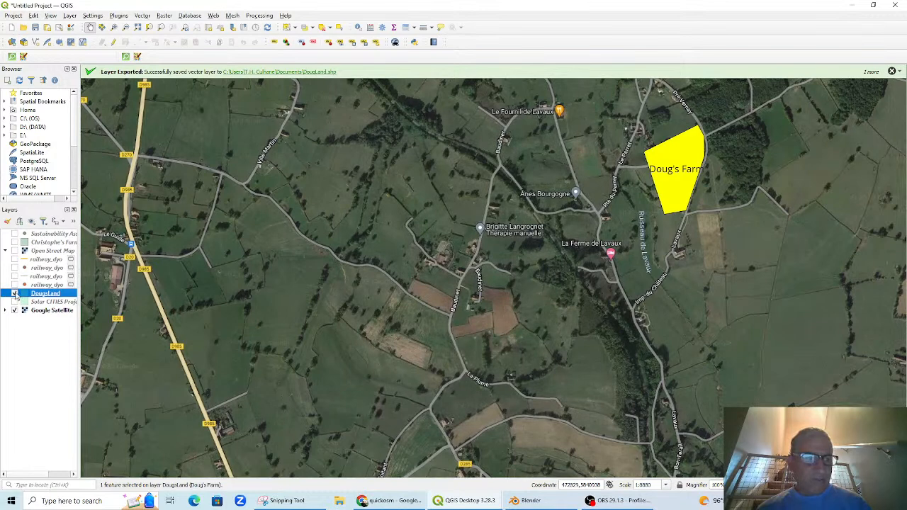
Hide DougsLand, show the Christophe's Farm layer, and select its single feature in the attribute table
left_click(14, 293)
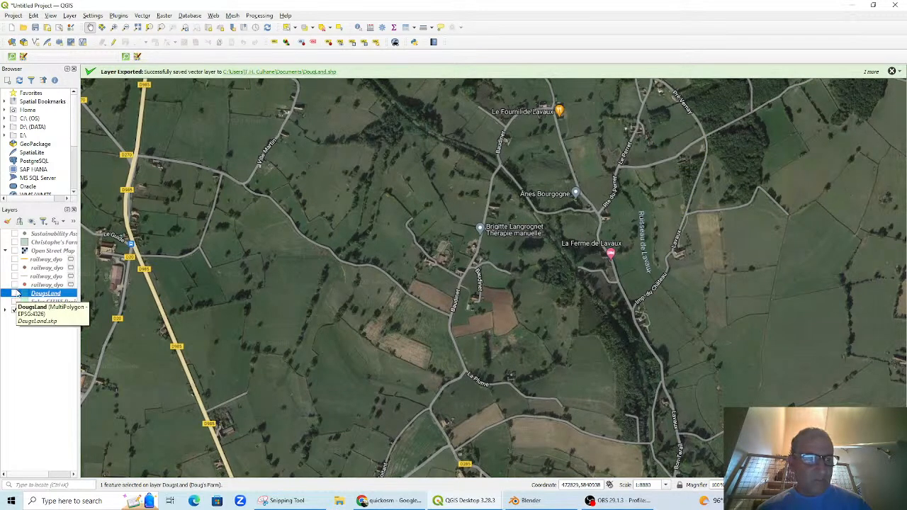
left_click(14, 242)
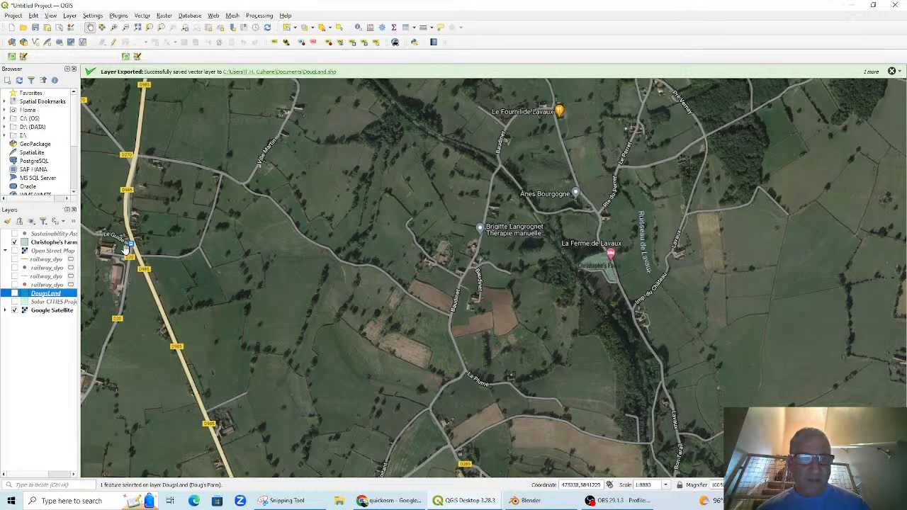
right_click(56, 242)
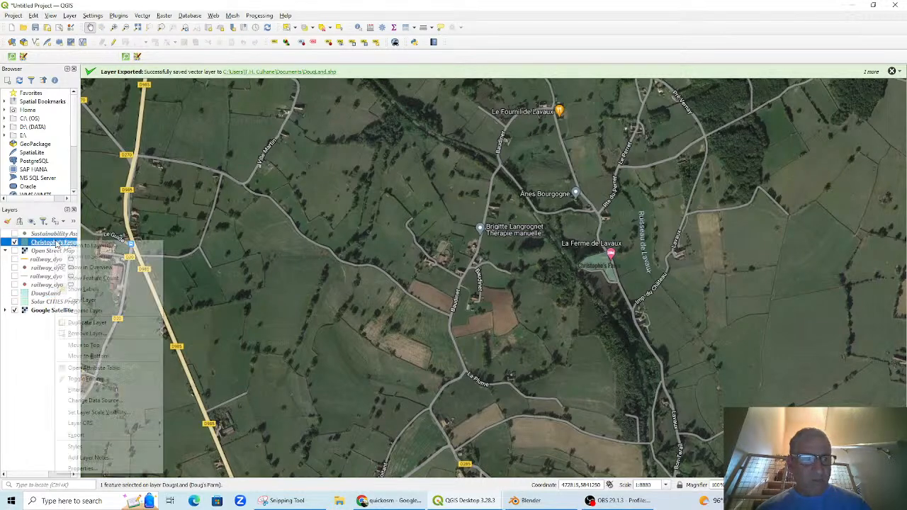
left_click(114, 370)
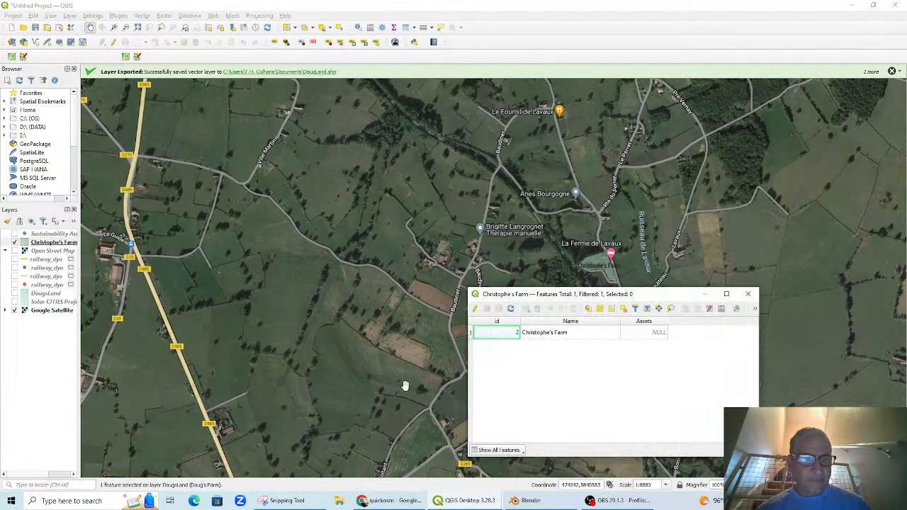
left_click(472, 334)
left_click_drag(580, 294, 774, 153)
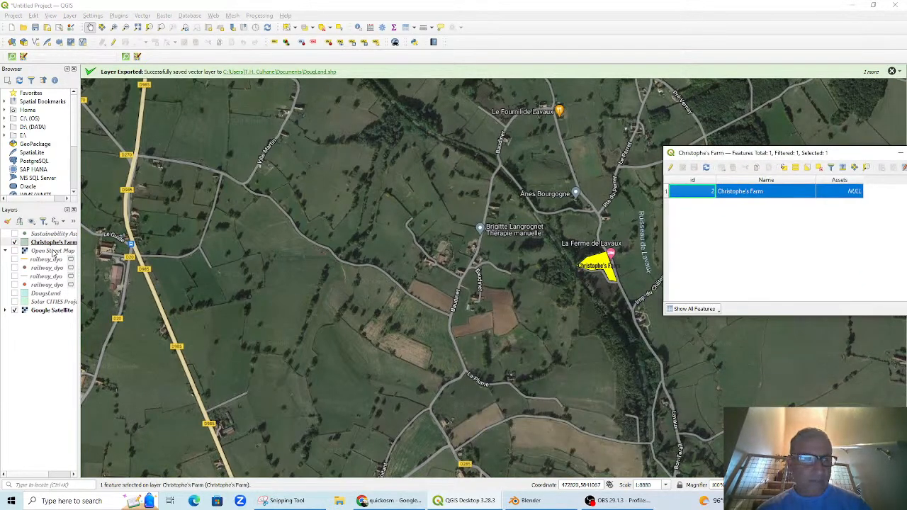
Start saving the selected Christophe's Farm feature as an ESRI Shapefile with the file name ChristopheLand
right_click(47, 243)
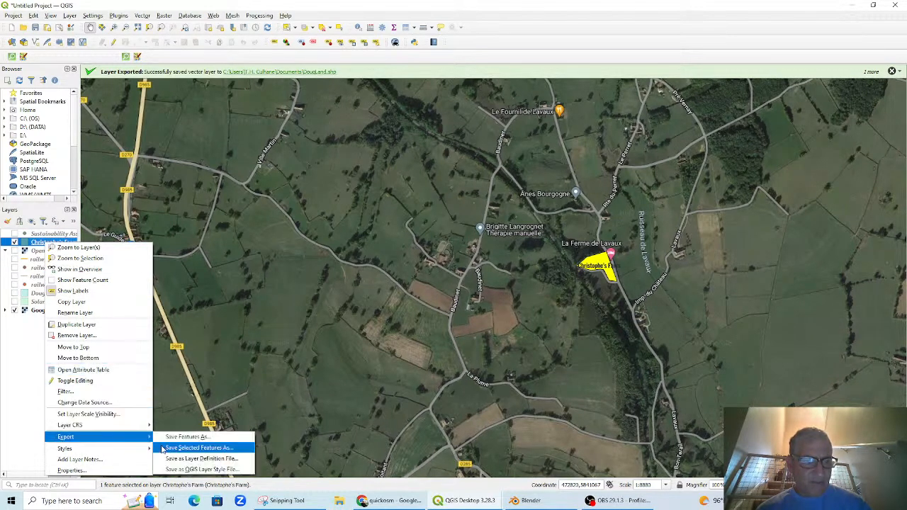
left_click(178, 452)
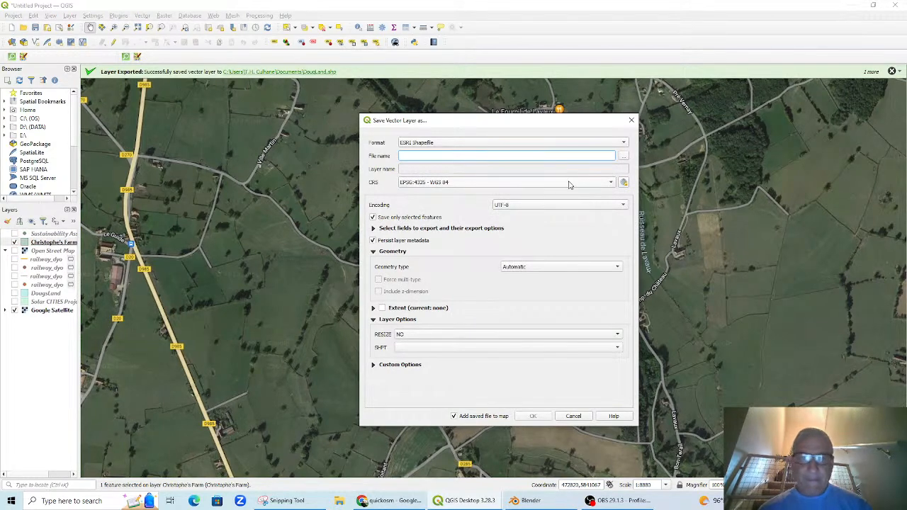
type("Chri")
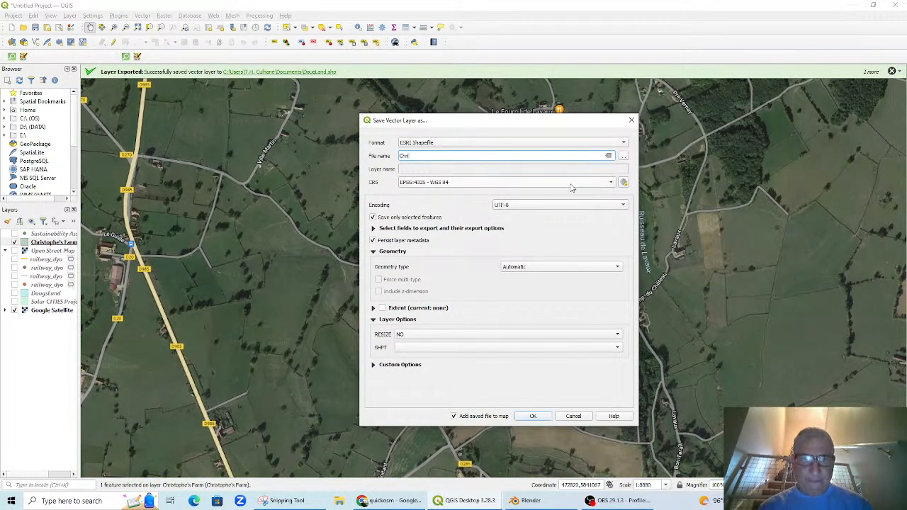
type("stopheLand")
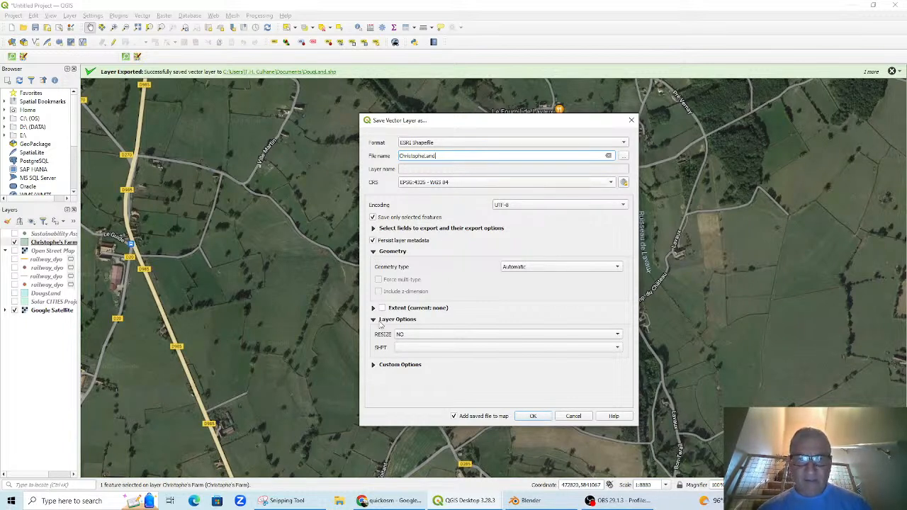
Turn off adding the saved file to the map, change the RESIZE option, and export the ChristopheLand shapefile
left_click(454, 417)
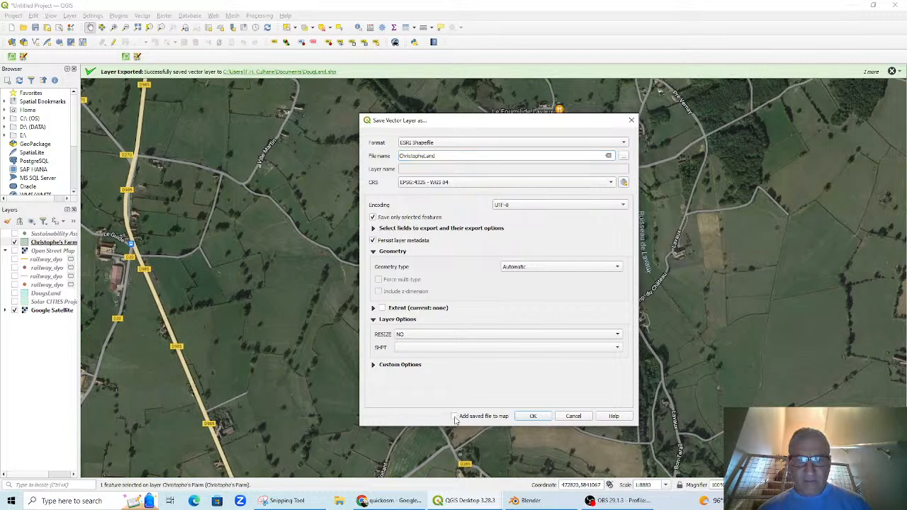
left_click(421, 334)
left_click(424, 345)
left_click(533, 417)
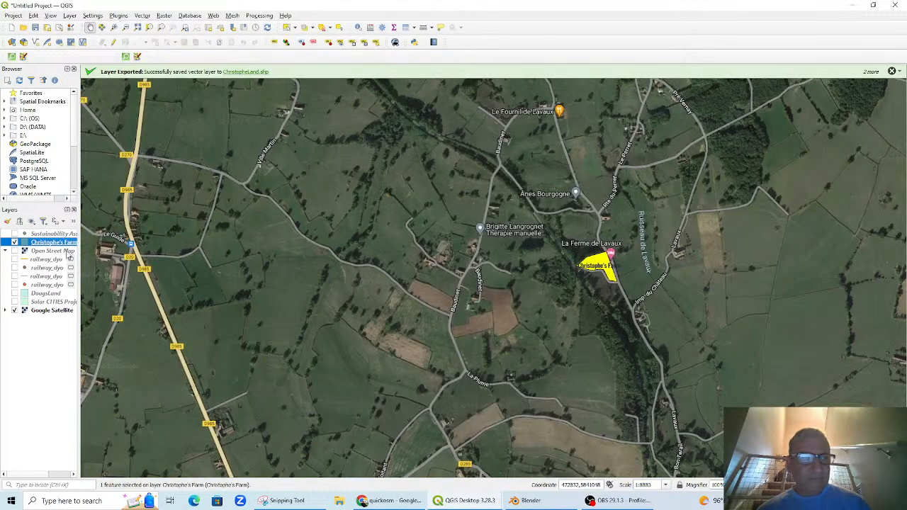
Hide the Christophe's Farm layer and show the Sustainability Assets layer
left_click(14, 242)
left_click(14, 234)
Examine the map around La Ferme de Lavaux and Le Perret to locate the Sustainability Assets points
scroll(444, 237, "up", 2)
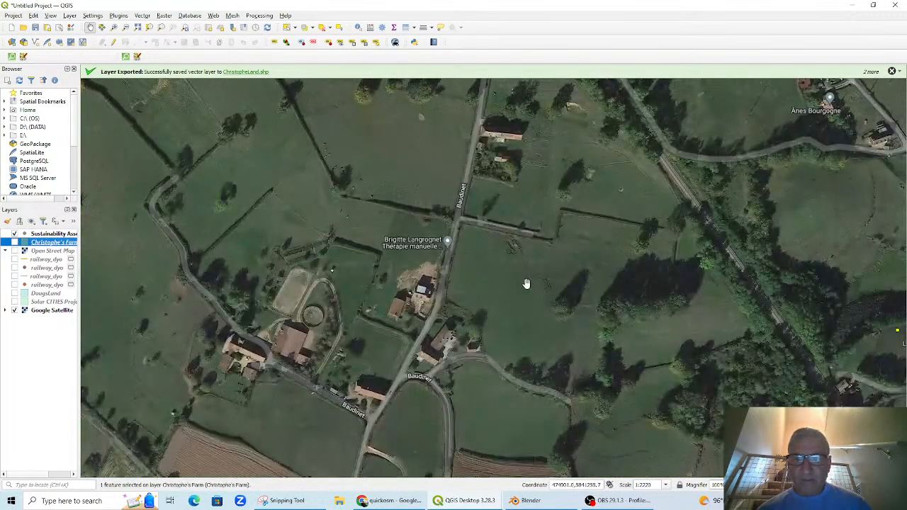
scroll(526, 284, "down", 2)
left_click_drag(514, 308, 390, 164)
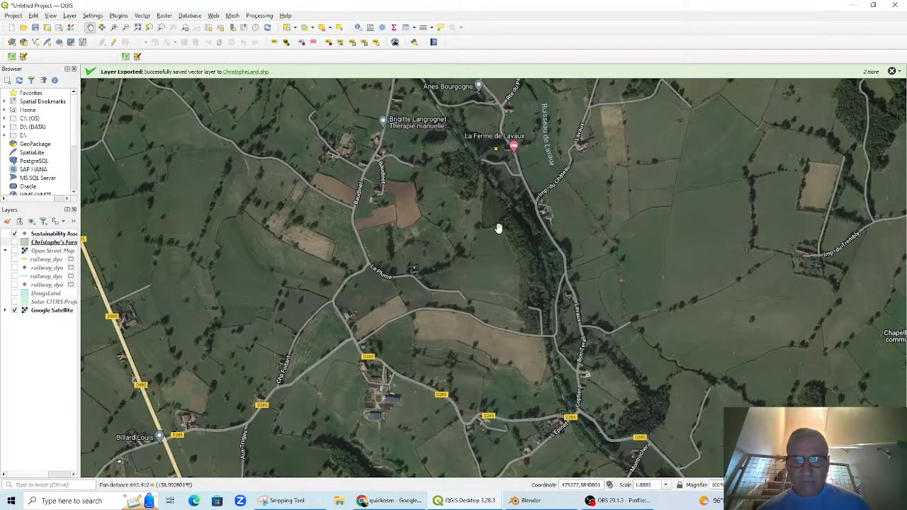
left_click_drag(486, 207, 423, 358)
left_click_drag(459, 242, 454, 343)
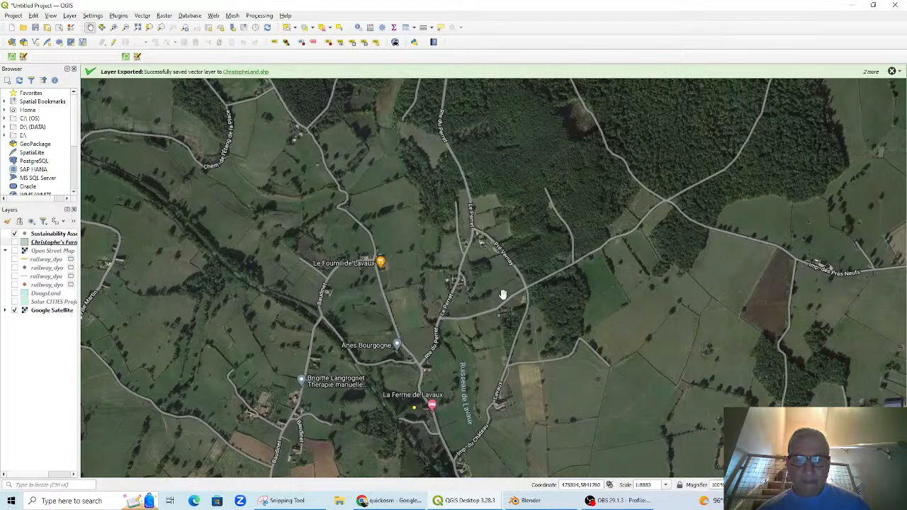
left_click_drag(521, 333, 541, 276)
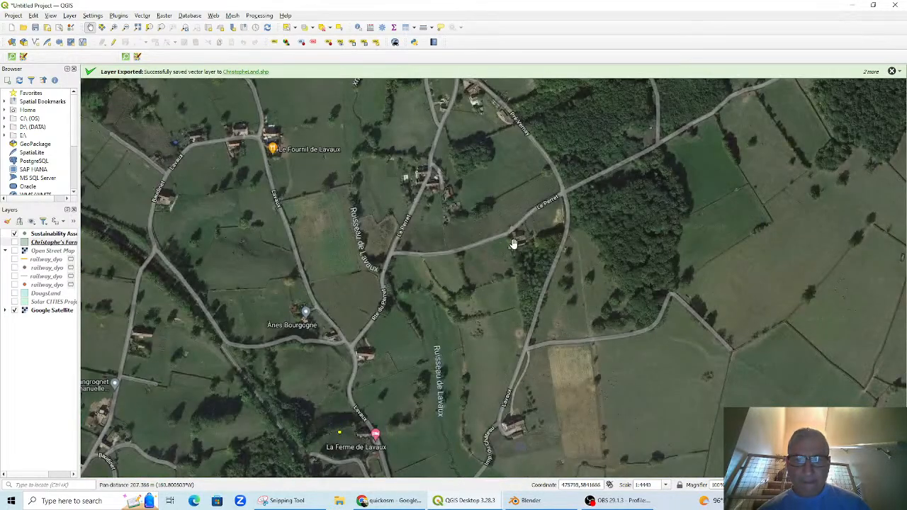
scroll(516, 247, "up", 2)
scroll(516, 272, "down", 2)
left_click_drag(518, 286, 566, 226)
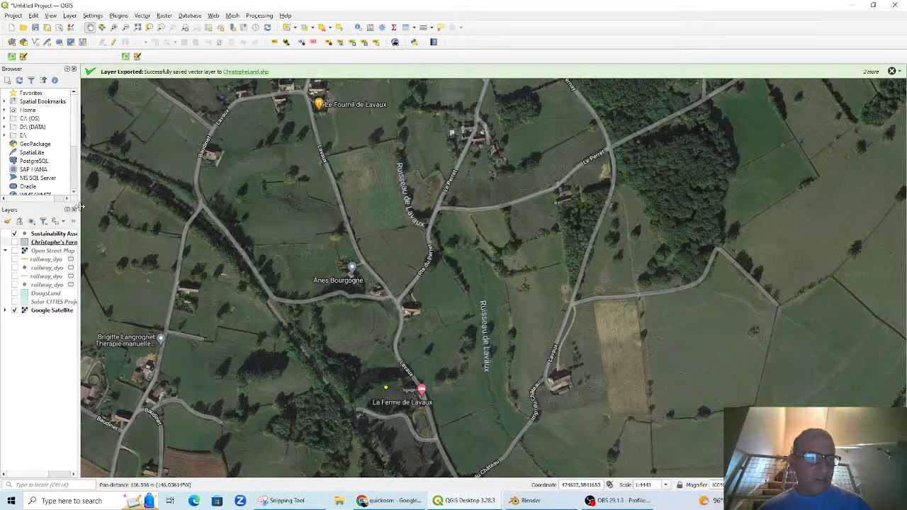
Select the main IBC tank, gas holder and 3 kW Solar Array together in the Sustainability Assets attribute table
right_click(50, 236)
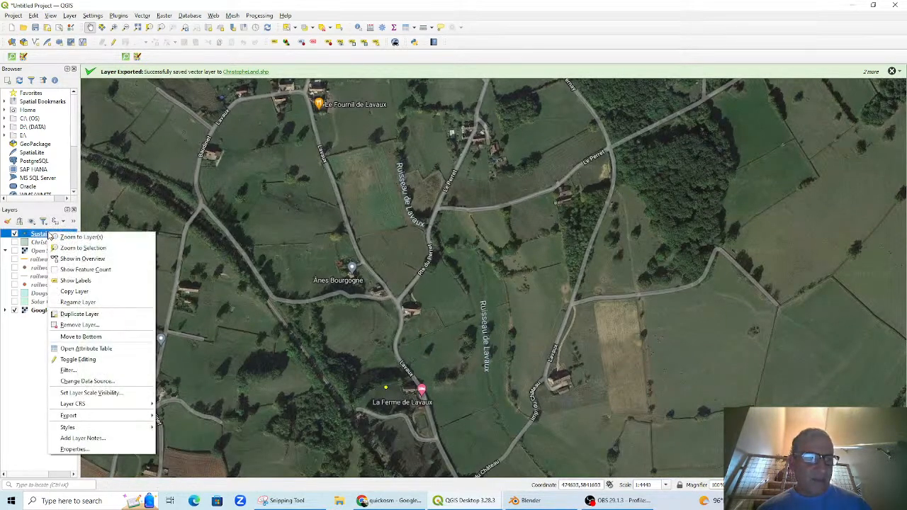
left_click(87, 349)
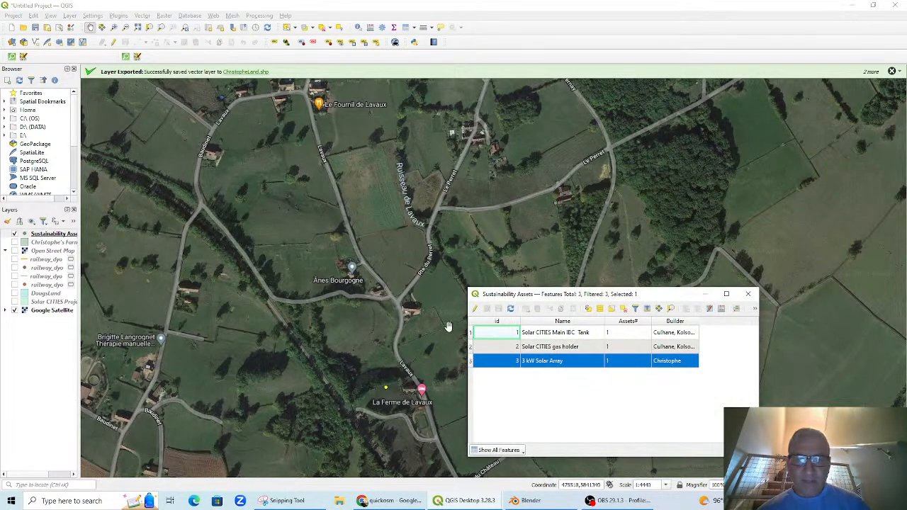
left_click(471, 333)
left_click(471, 348)
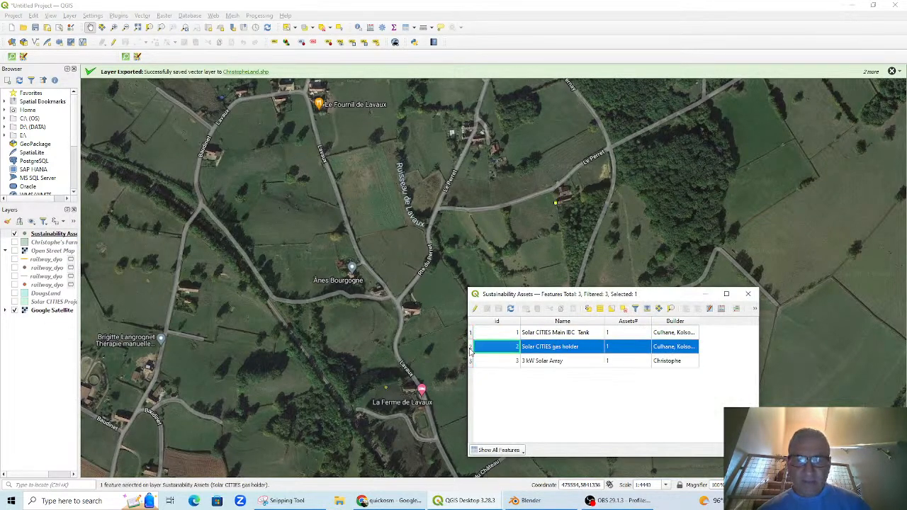
left_click(470, 336)
key("Down")
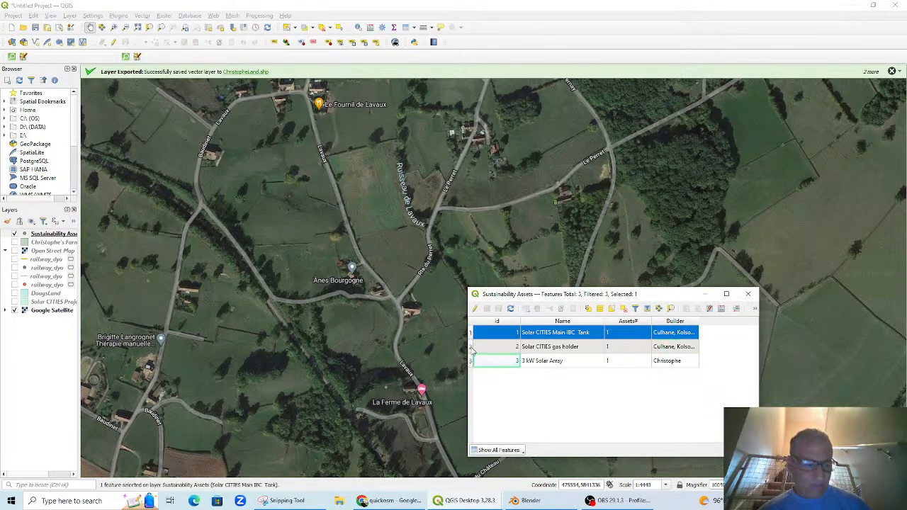
left_click(470, 347, "shift")
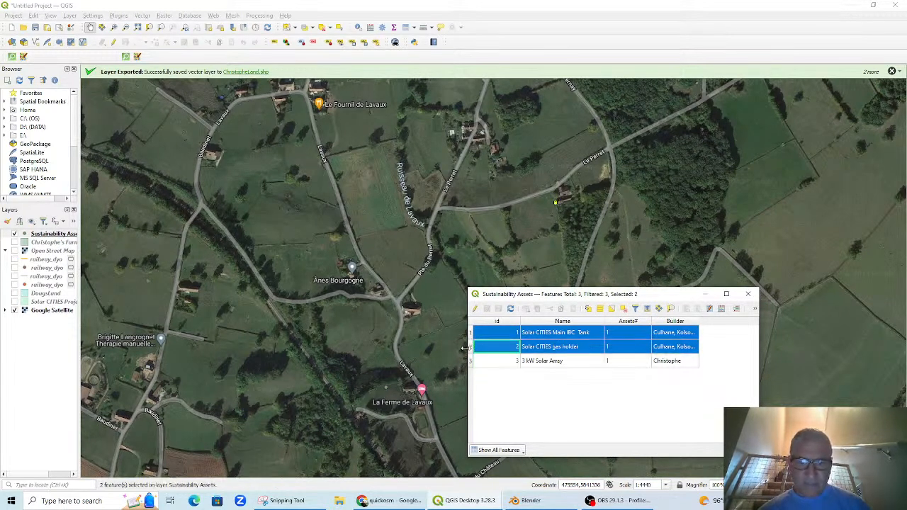
left_click(471, 361, "shift")
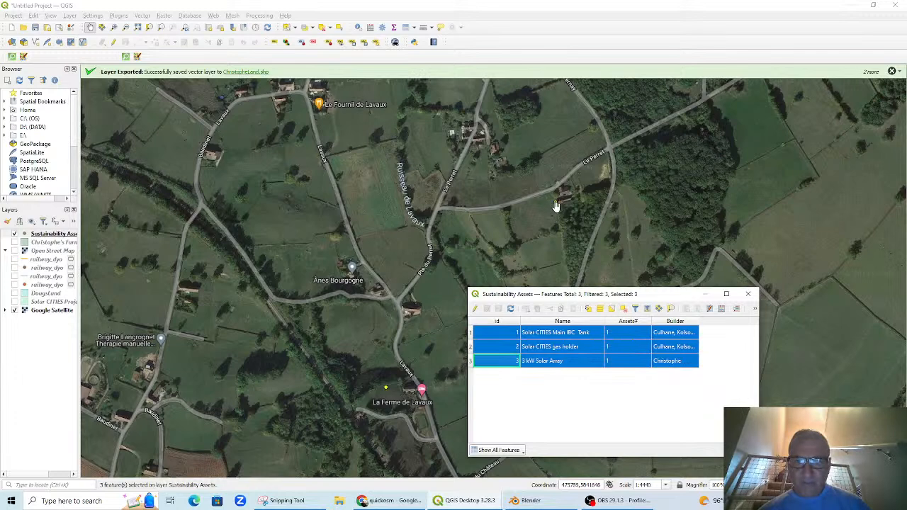
Start exporting only the selected features of the Sustainability Assets layer
left_click_drag(673, 290, 843, 136)
right_click(41, 236)
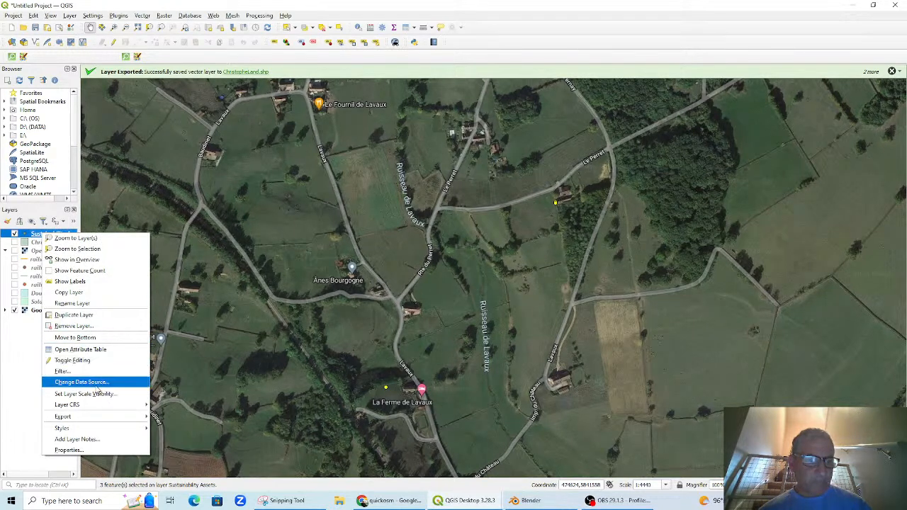
mouse_move(92, 420)
left_click(190, 428)
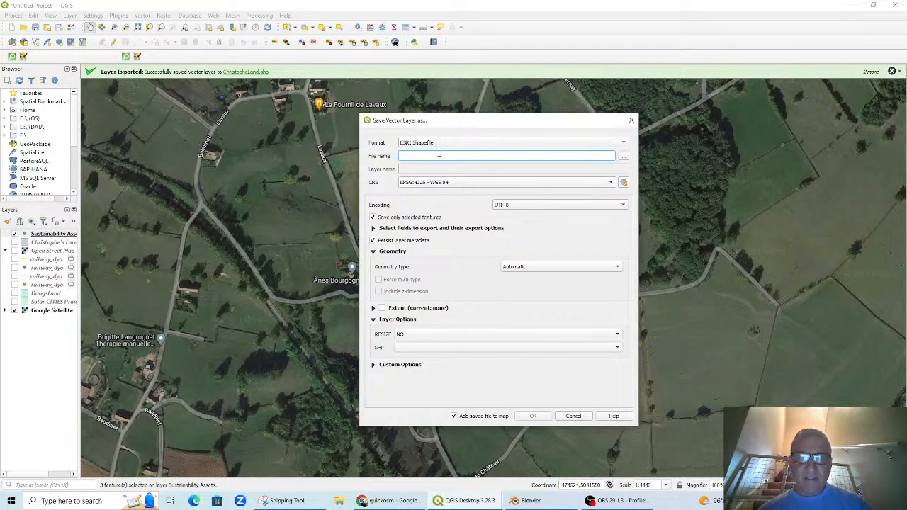
Enter Sustainability Assets as the shapefile's file name and set the RESIZE option to YES
type("W7")
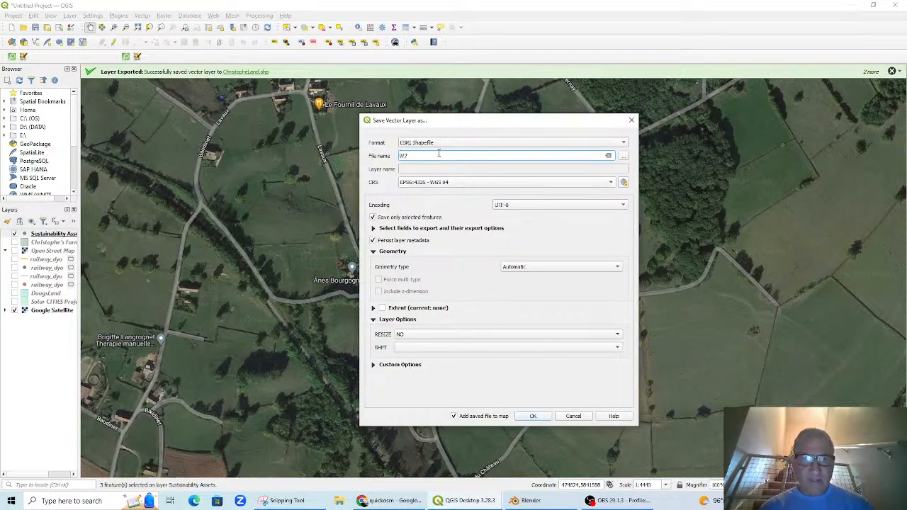
key("BackSpace")
key("BackSpace")
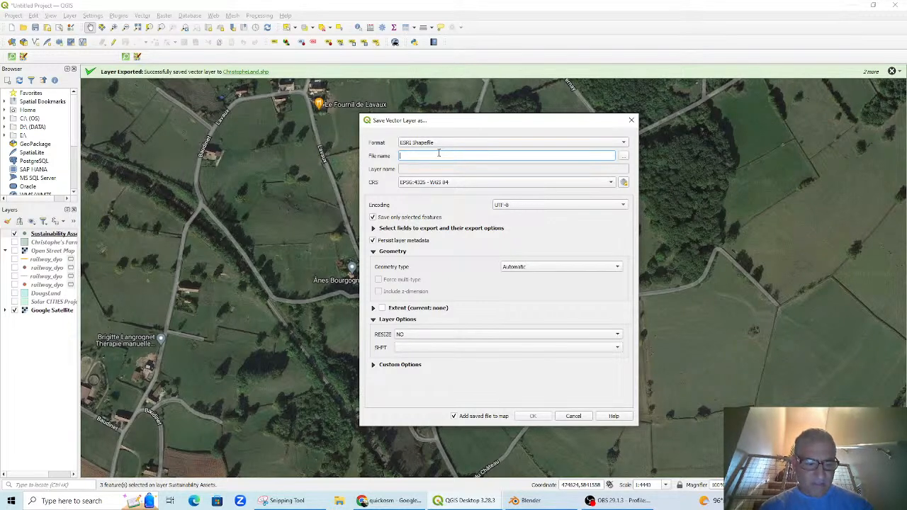
type("C")
key("BackSpace")
type("Sustainability Assets")
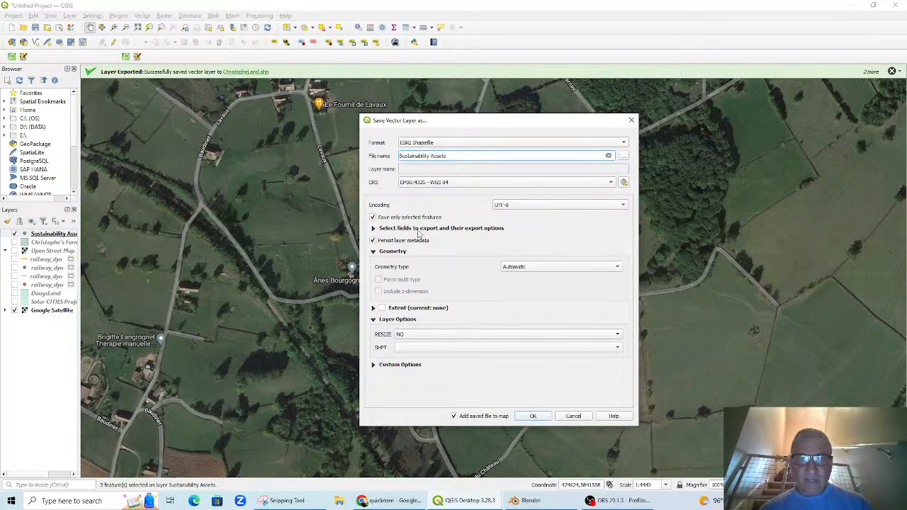
left_click(451, 335)
left_click(449, 343)
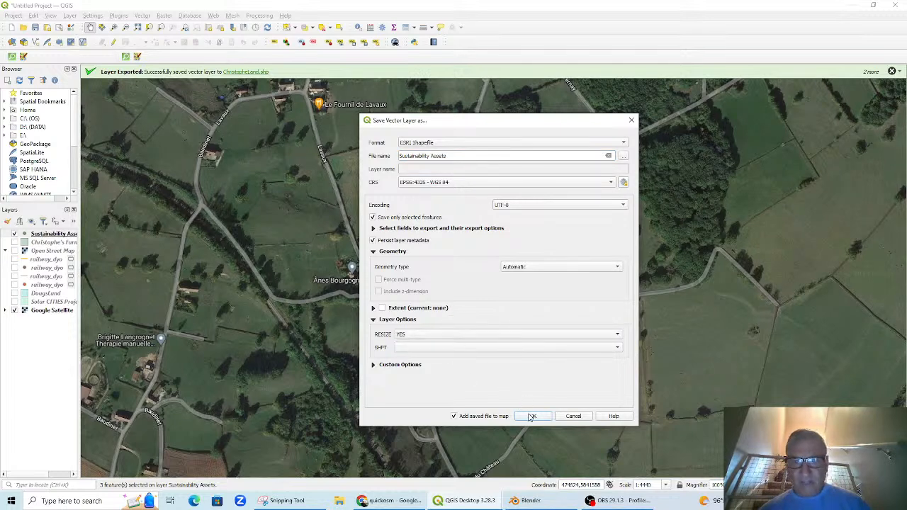
left_click(624, 156)
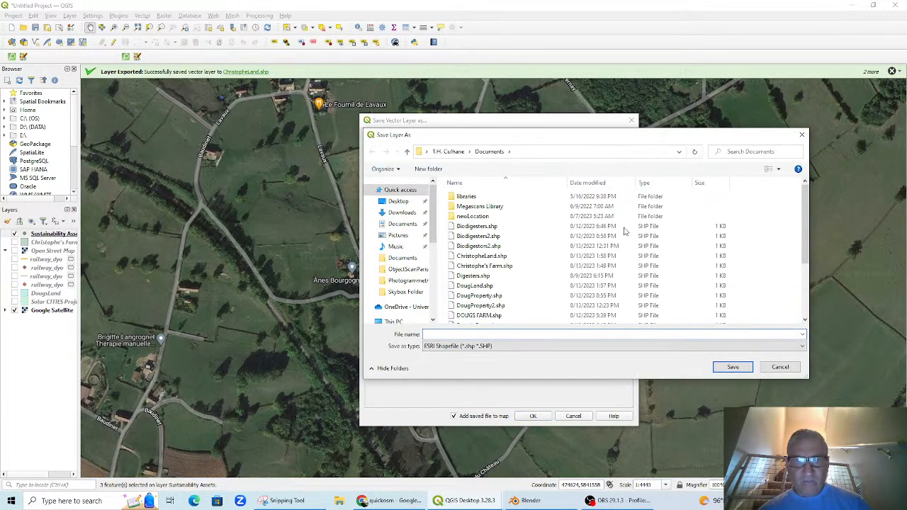
type("Su")
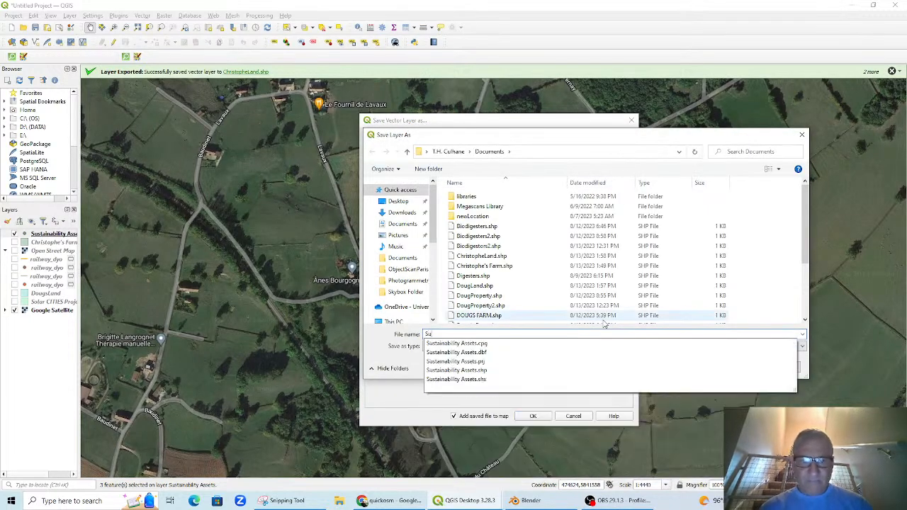
type("stainability")
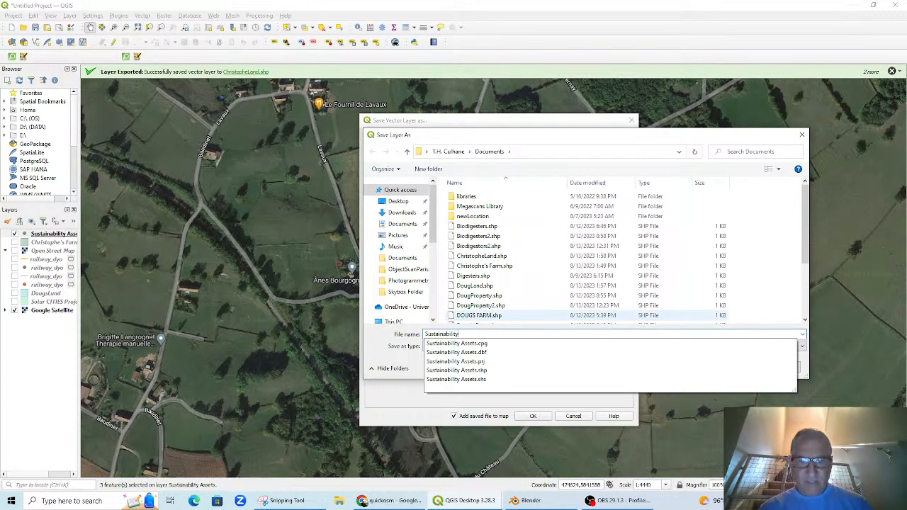
type(" Assets")
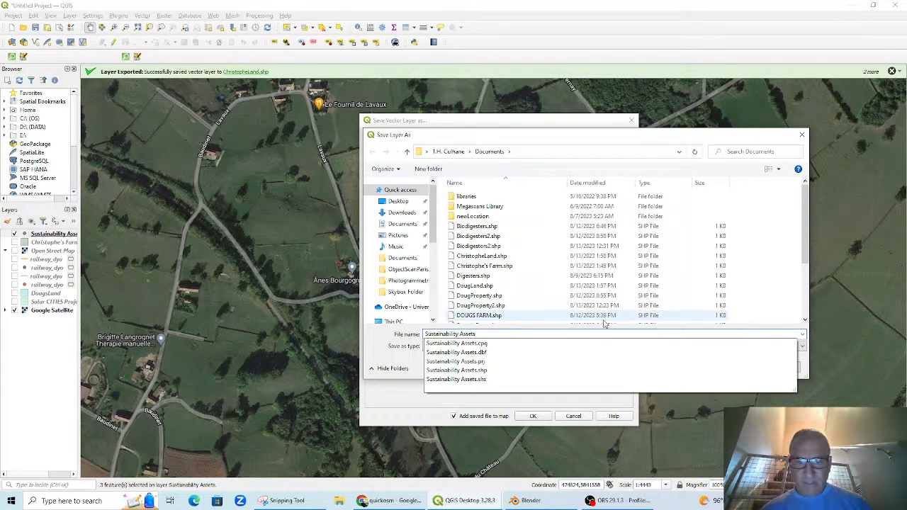
left_click(772, 344)
left_click(731, 367)
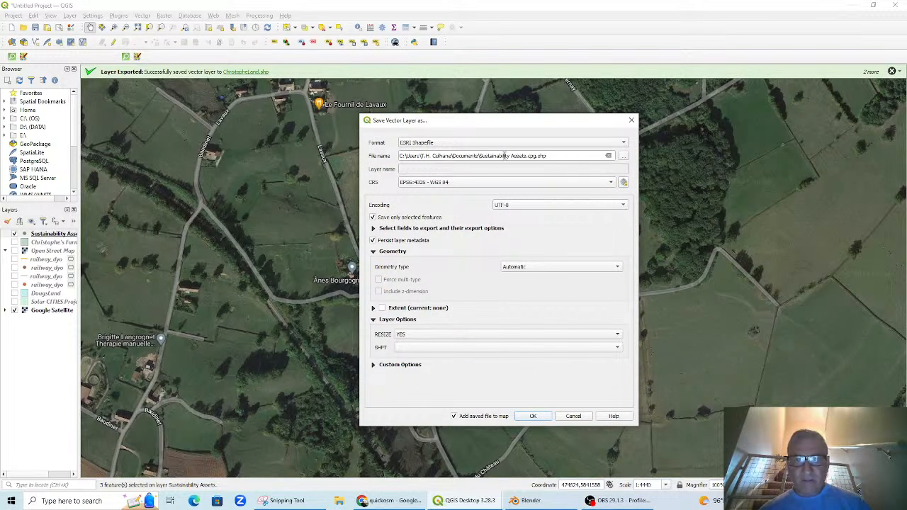
left_click_drag(527, 154, 536, 154)
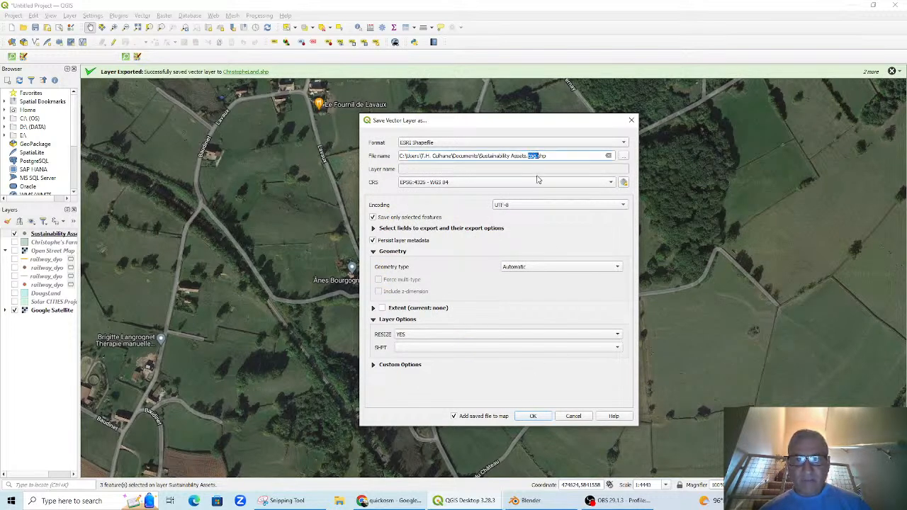
key("BackSpace")
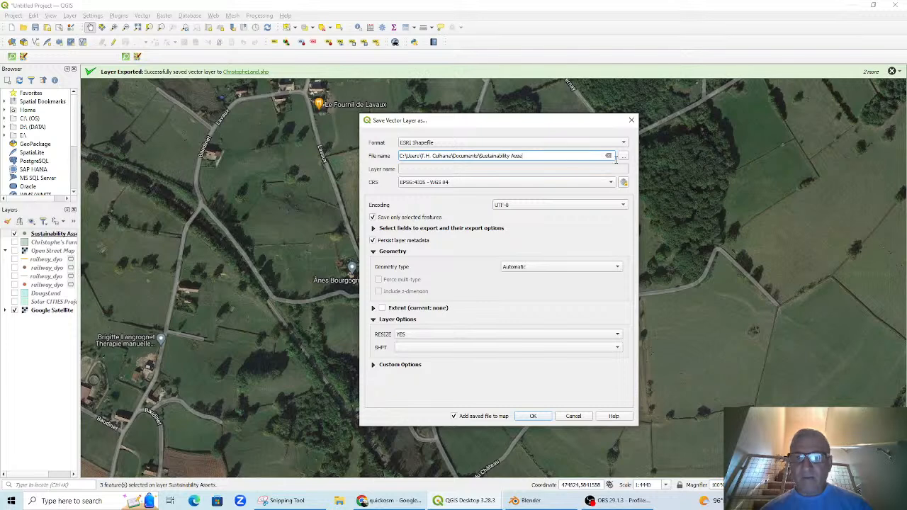
left_click_drag(535, 155, 392, 152)
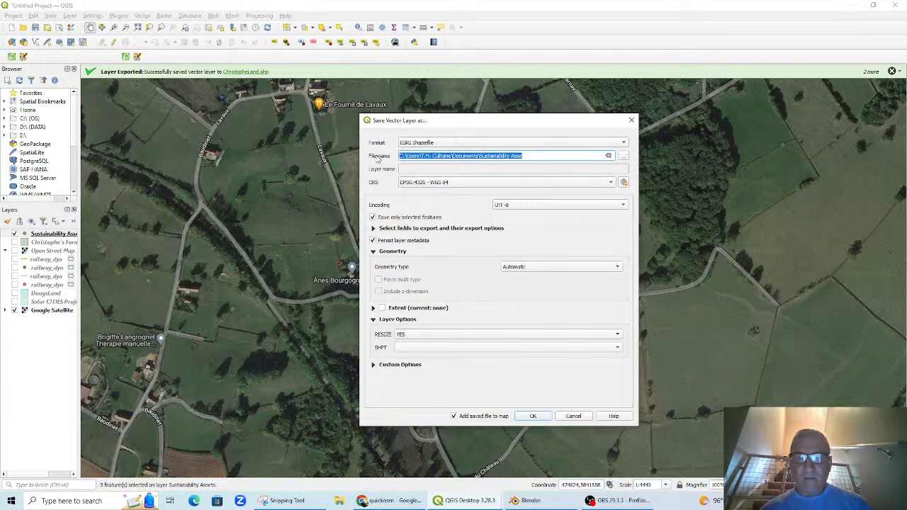
key("BackSpace")
Set the export's output file to Sustainability Assets in the Documents folder
left_click(624, 156)
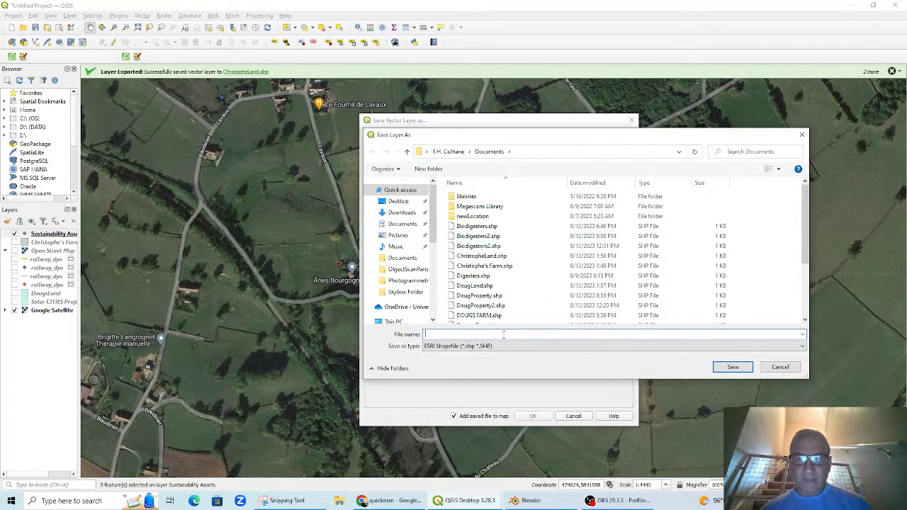
type("Sustainability Assets")
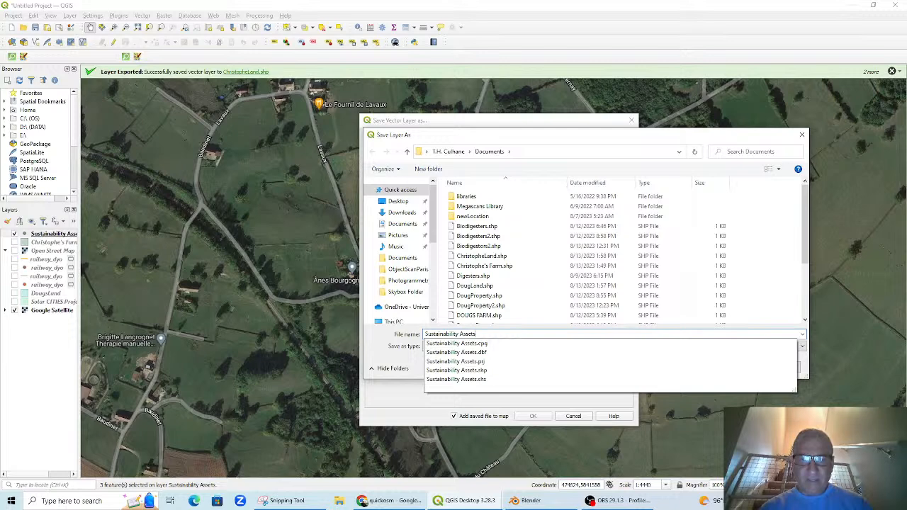
left_click(503, 333)
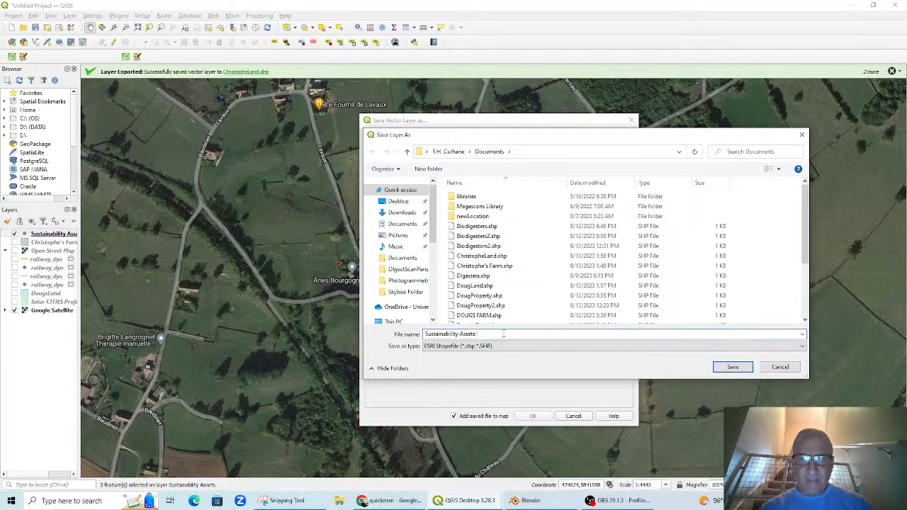
left_click(725, 367)
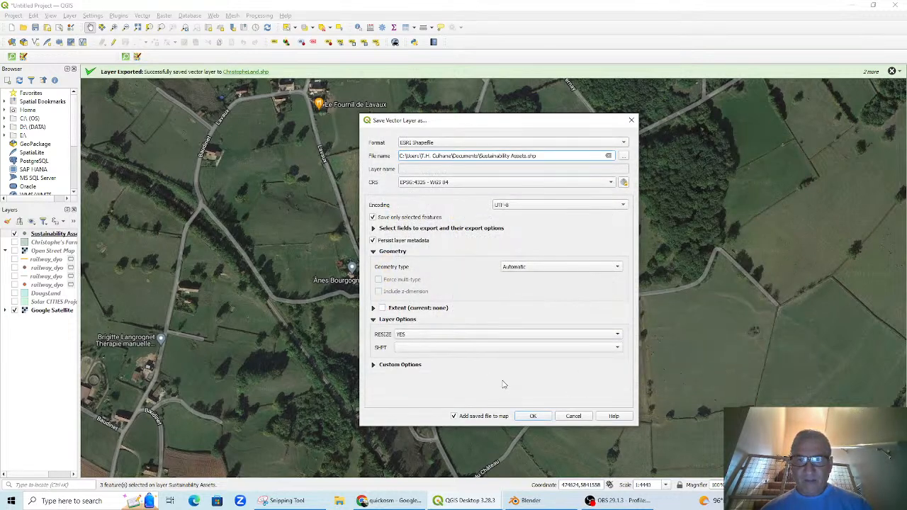
Turn off adding the saved file to the map and try to export, overwriting the existing Sustainability Assets.shp
left_click(454, 418)
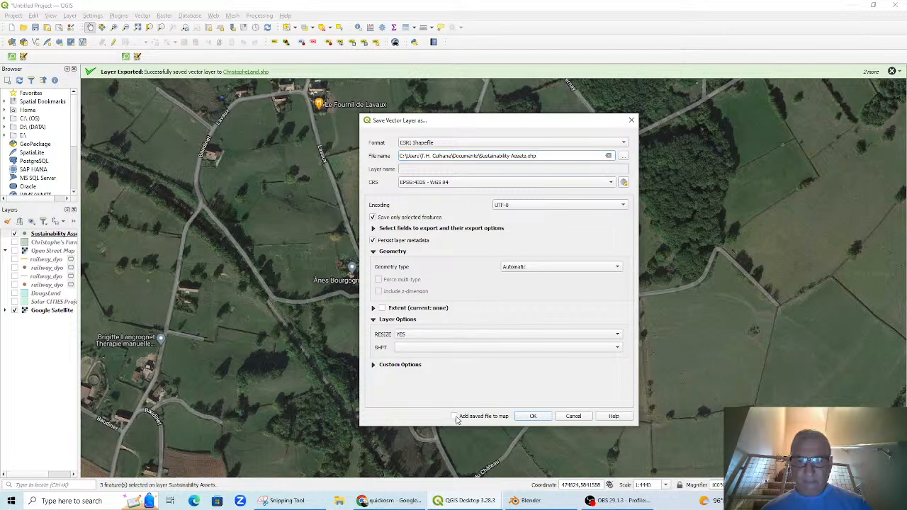
left_click(532, 417)
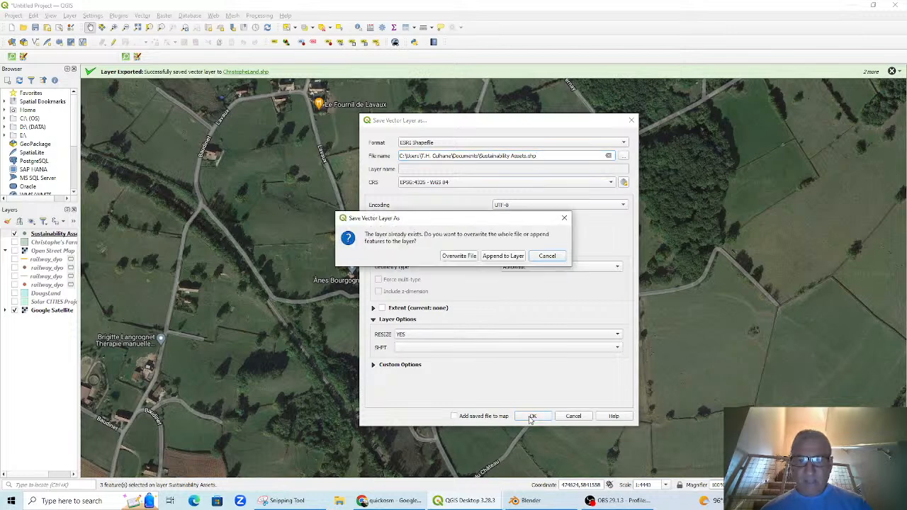
left_click(465, 256)
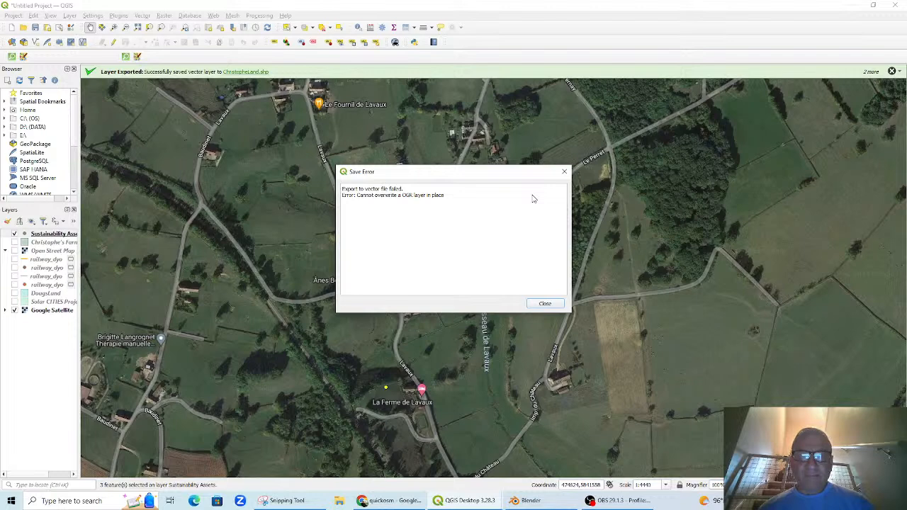
left_click(544, 303)
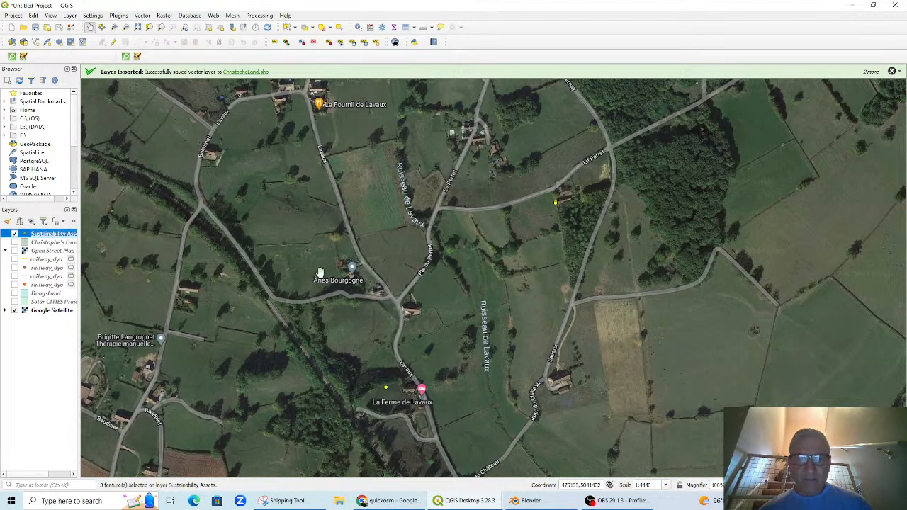
Start a new feature export of the Sustainability Assets layer, limited to the selected features, and dismiss the low-battery notice
right_click(66, 236)
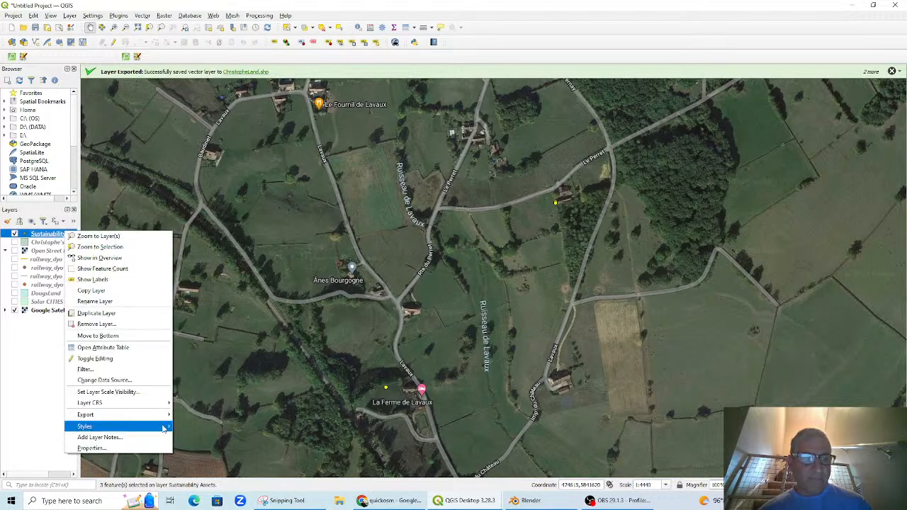
mouse_move(155, 414)
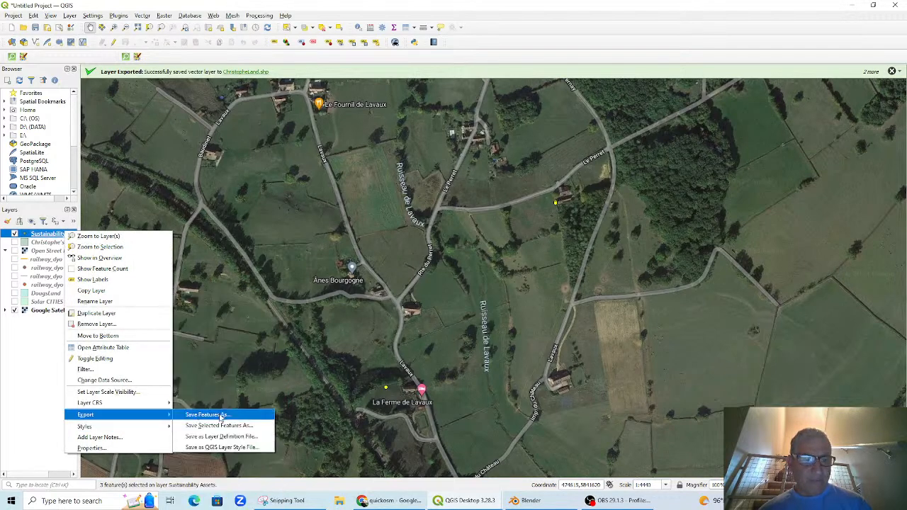
left_click(221, 416)
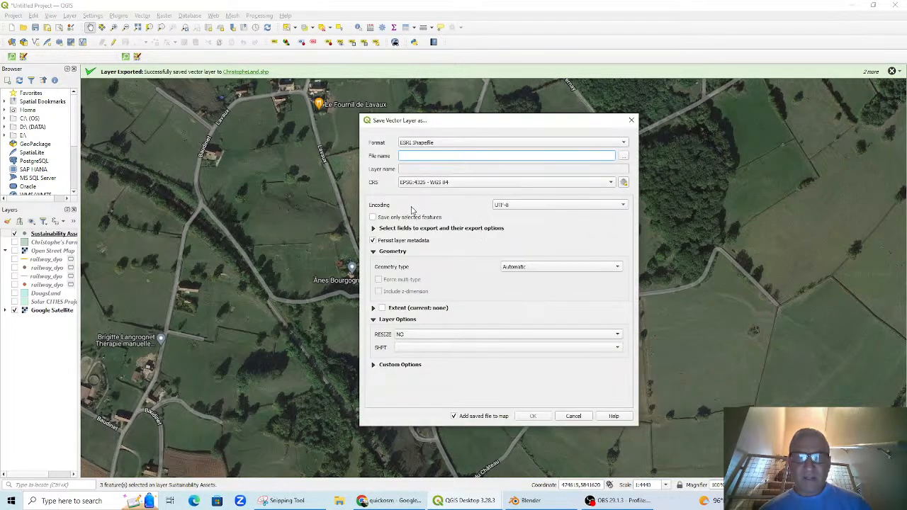
left_click(373, 218)
left_click(465, 155)
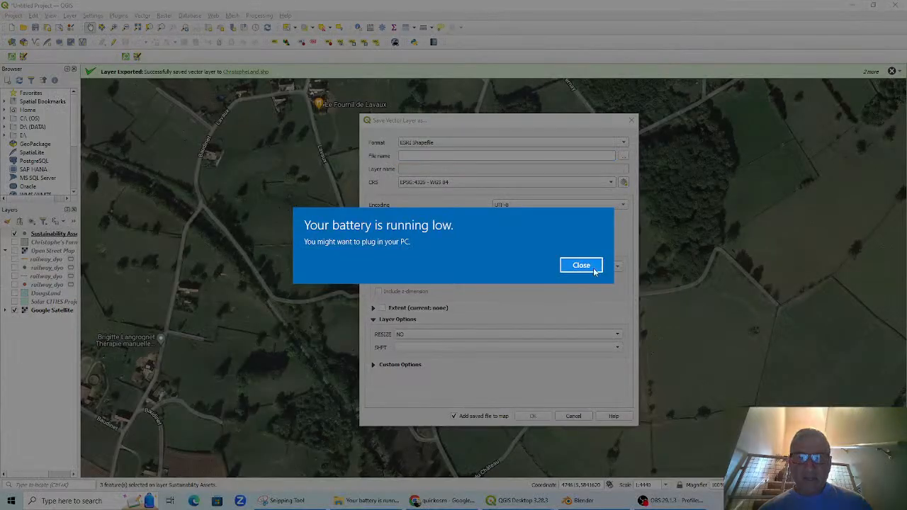
left_click(588, 270)
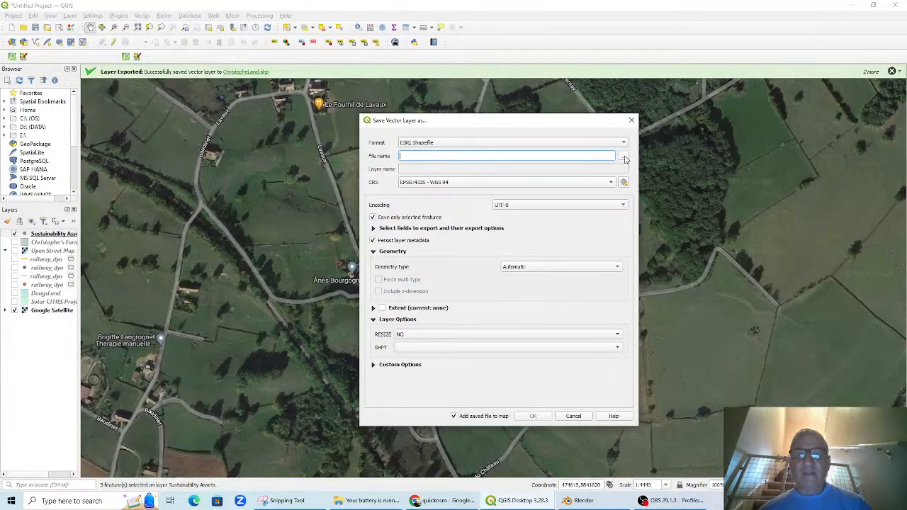
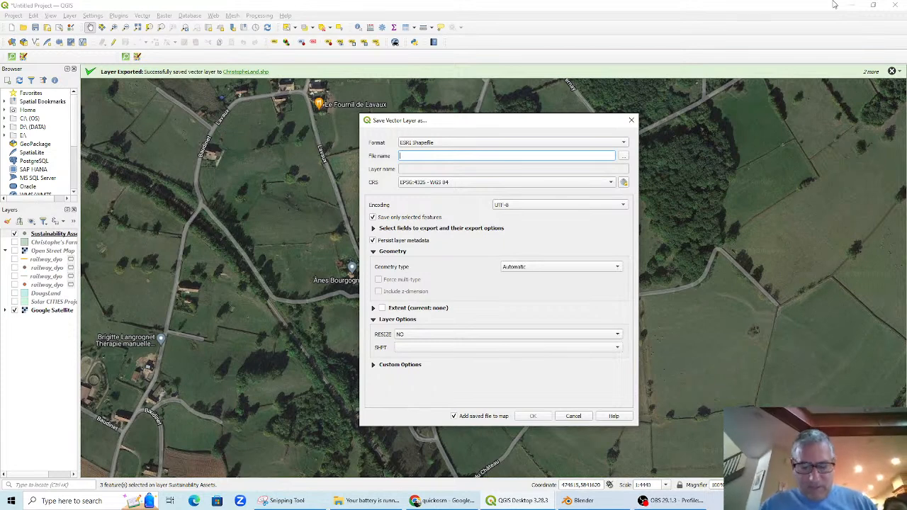
Export the selected features as Sustainability Assets 2 in the Documents folder, without adding the saved file to the map
type("Susta")
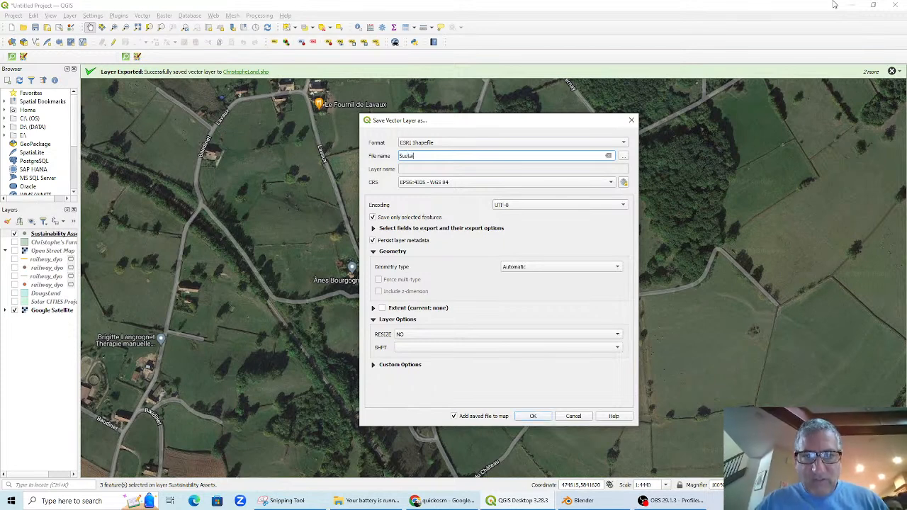
type("inability Assets 2")
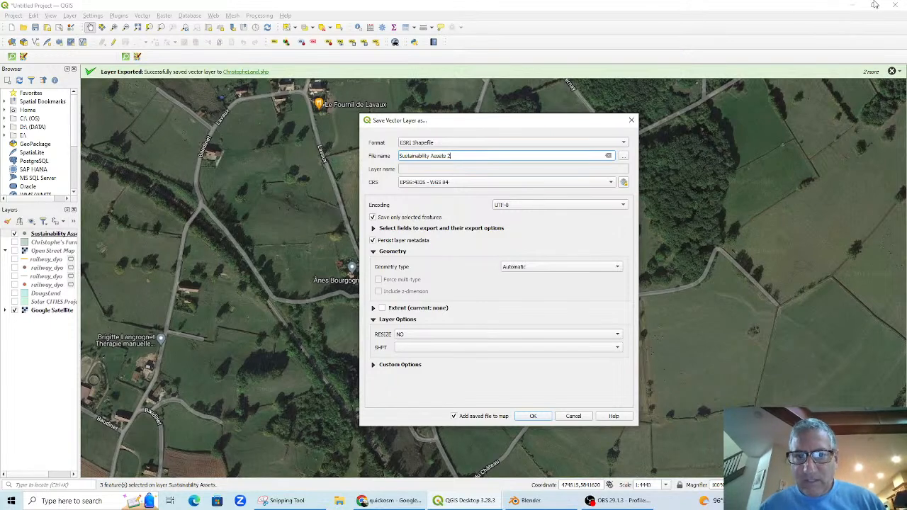
left_click(624, 156)
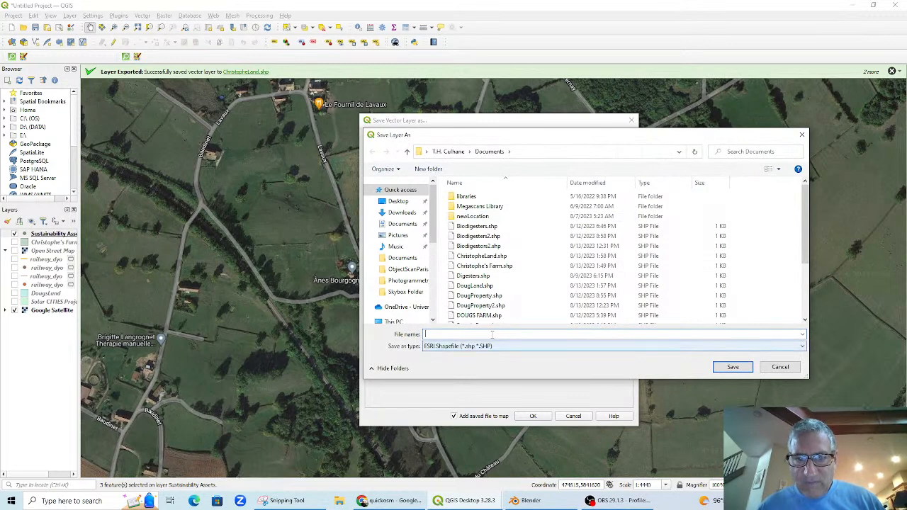
type("Sustain")
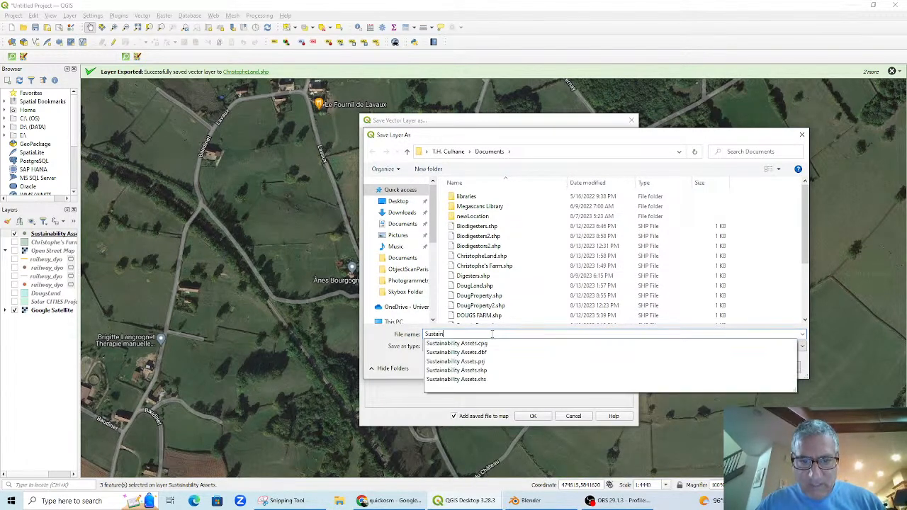
type("ability Assets 2")
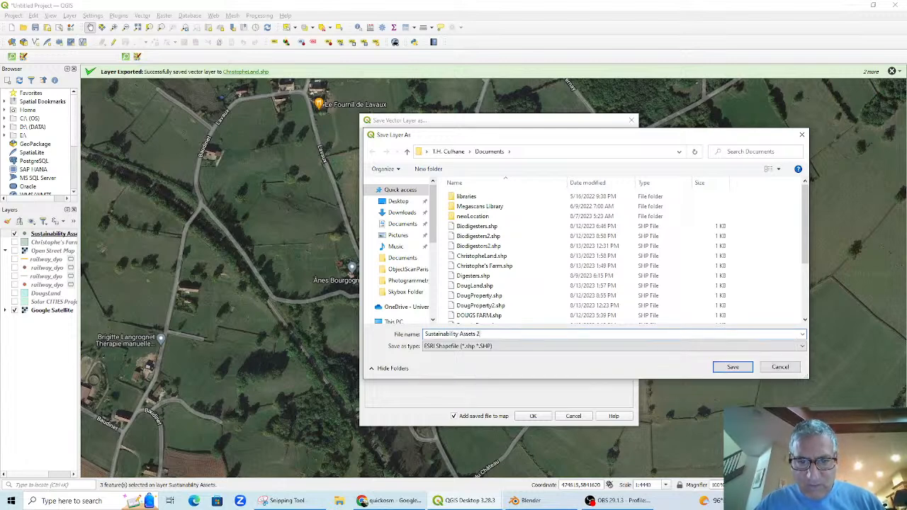
left_click(723, 366)
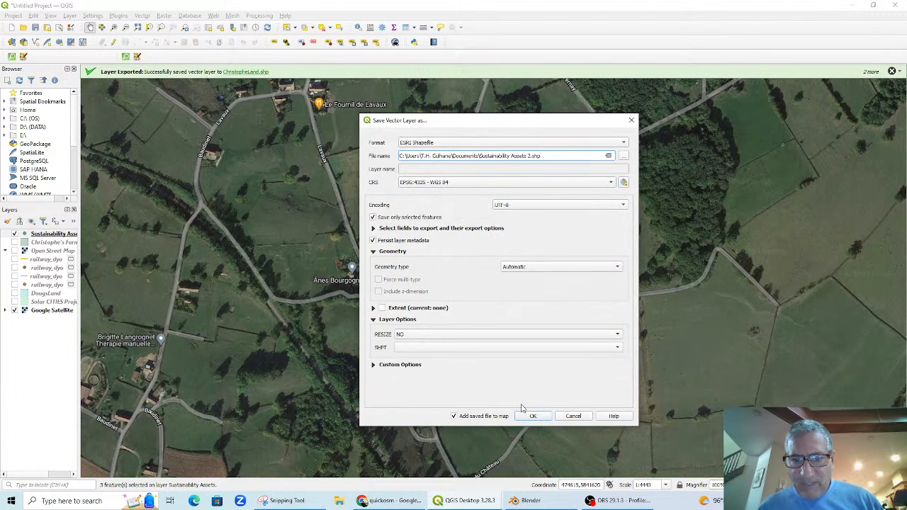
left_click(454, 417)
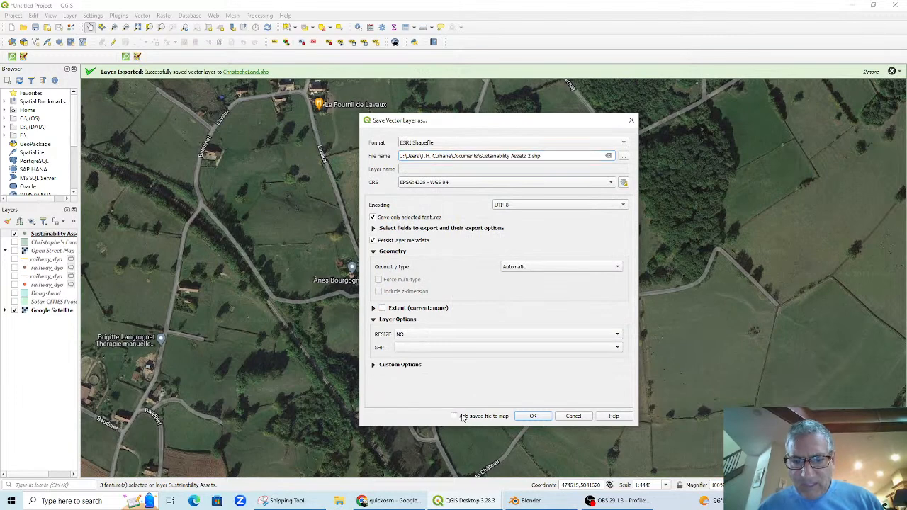
left_click(531, 416)
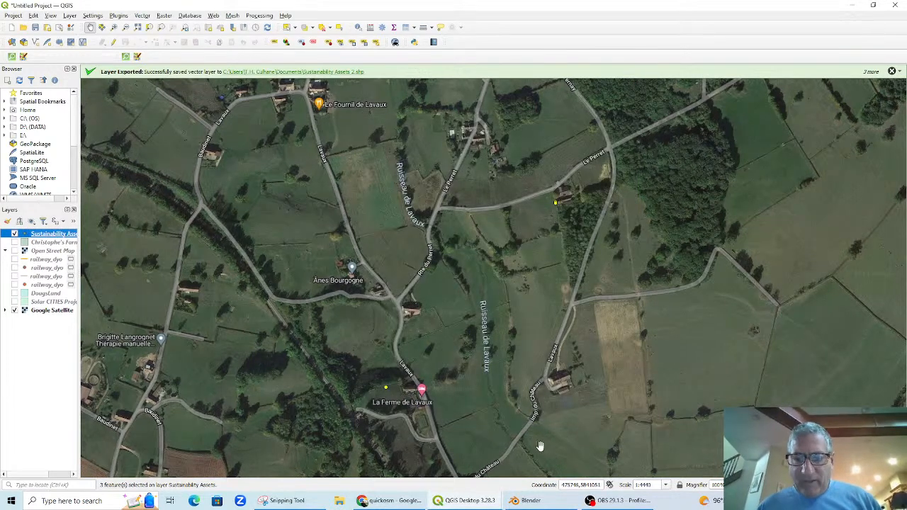
Switch to Blender, where the earlier map scene is open
left_click(528, 501)
scroll(378, 205, "down", 2)
scroll(379, 205, "down", 6)
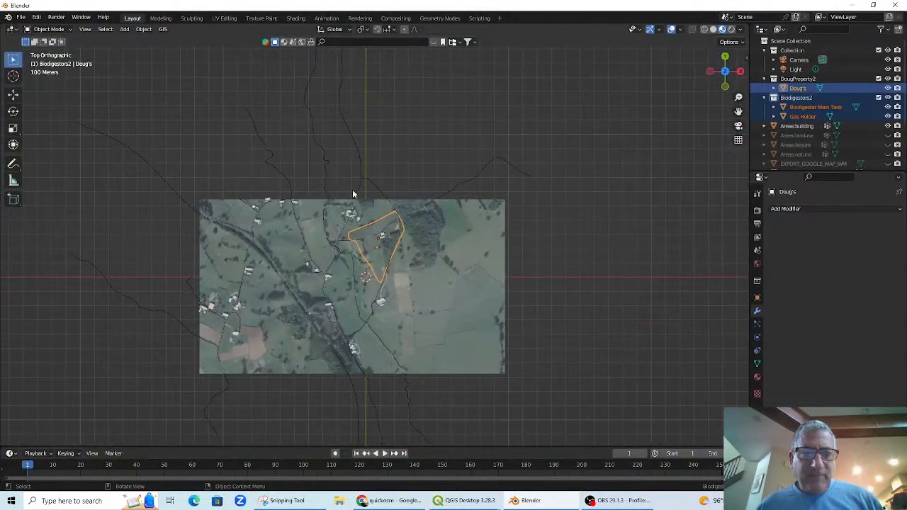
left_click(21, 17)
mouse_move(73, 30)
left_click(126, 28)
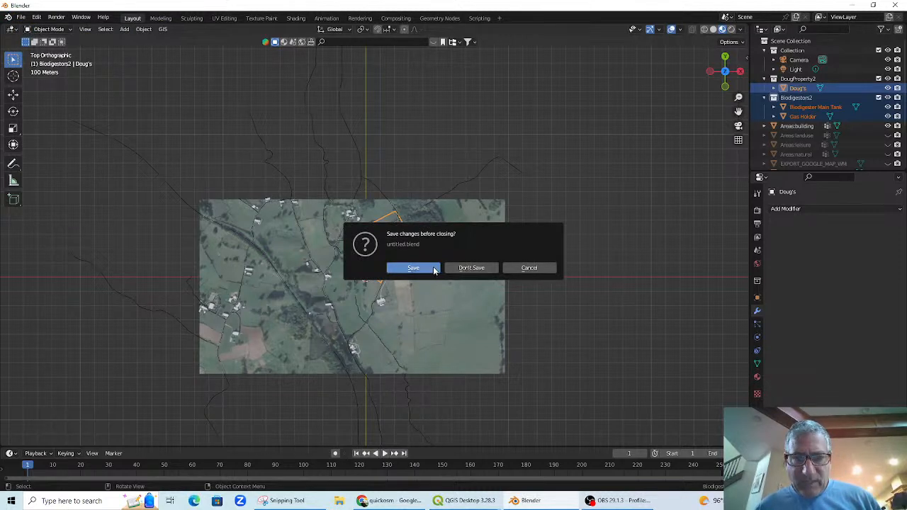
left_click(426, 269)
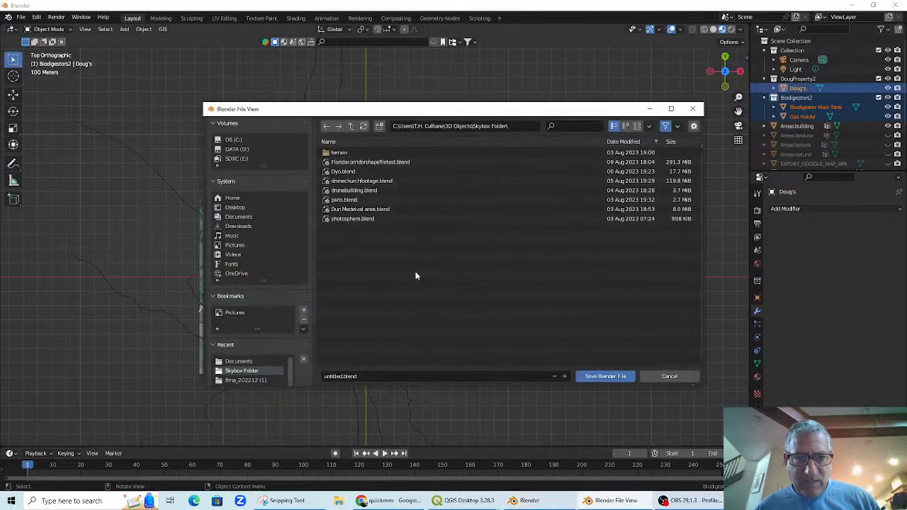
left_click(663, 377)
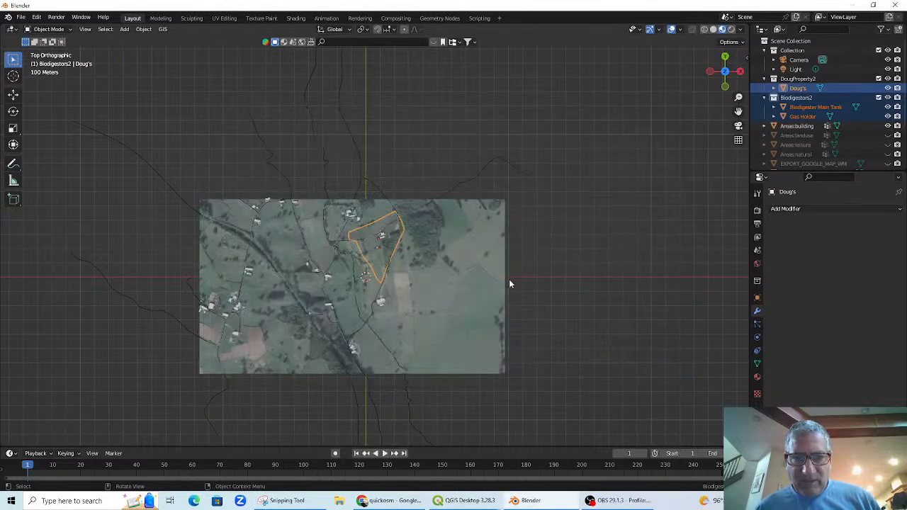
Start a new General file, discarding the unsaved changes to the current scene
left_click(21, 17)
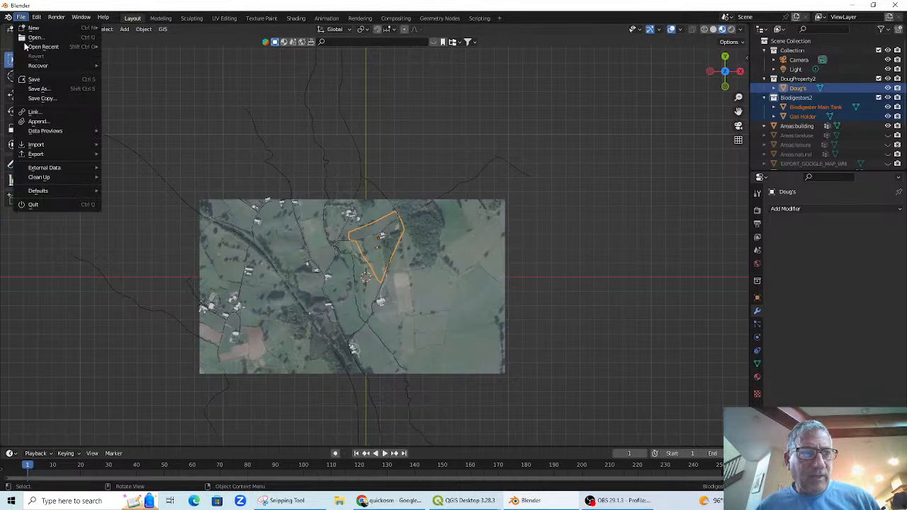
mouse_move(36, 29)
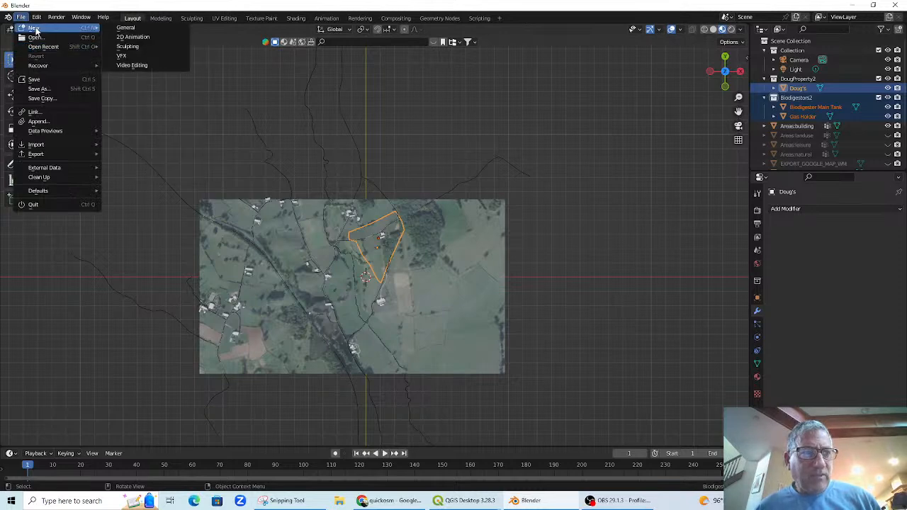
left_click(126, 28)
left_click(474, 269)
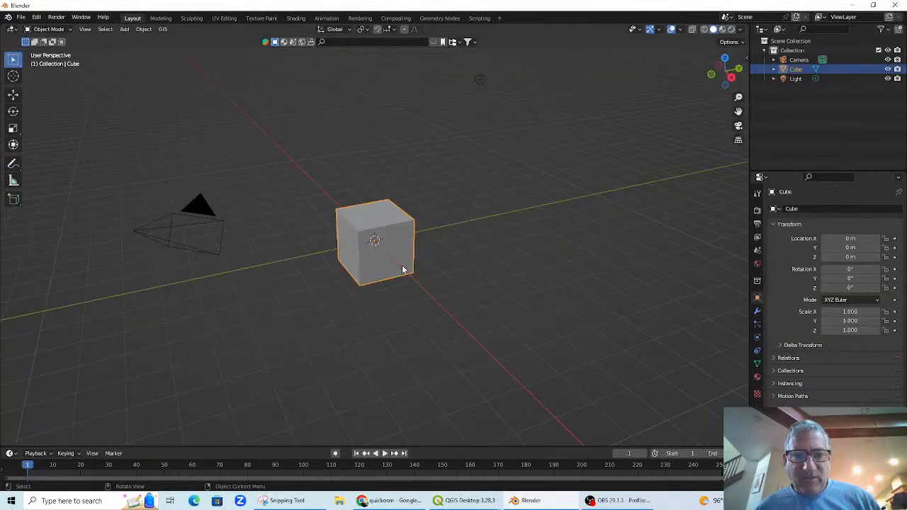
Delete the default cube, camera and light from the new scene
key("x")
left_click(411, 234)
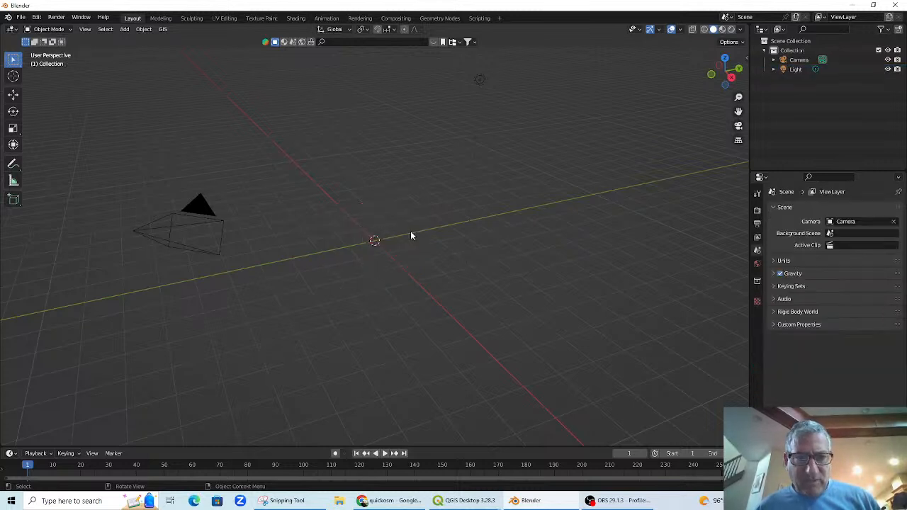
left_click(197, 228)
key("x")
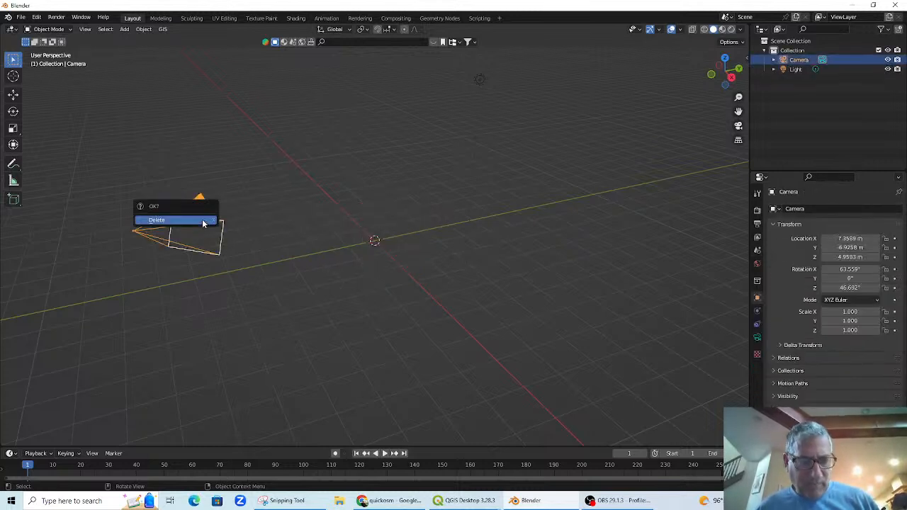
key("x")
left_click(191, 211)
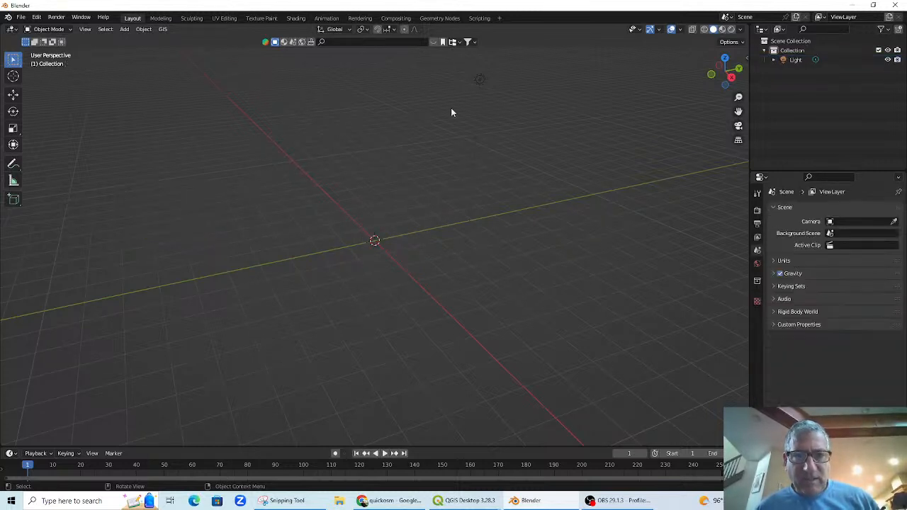
left_click(479, 81)
key("x")
left_click(474, 85)
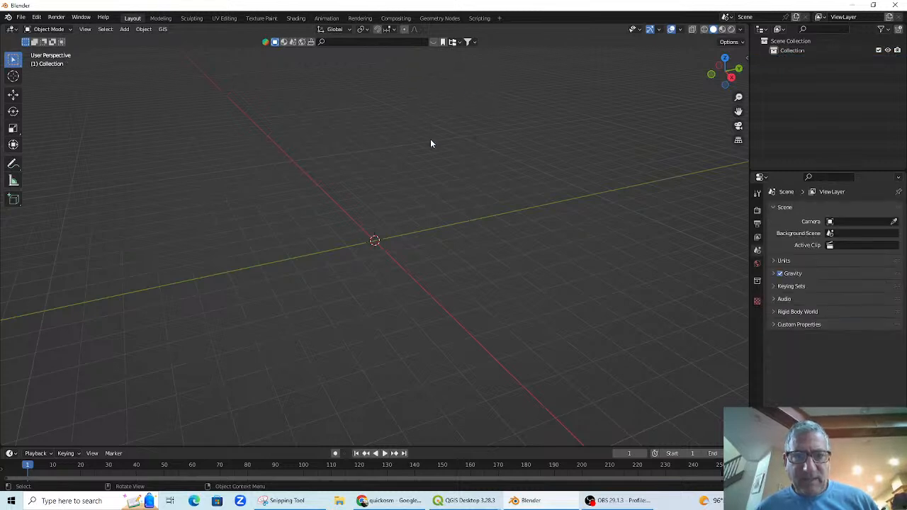
Set up a web geodata basemap with Google as the source and Satellite as the layer
left_click(162, 29)
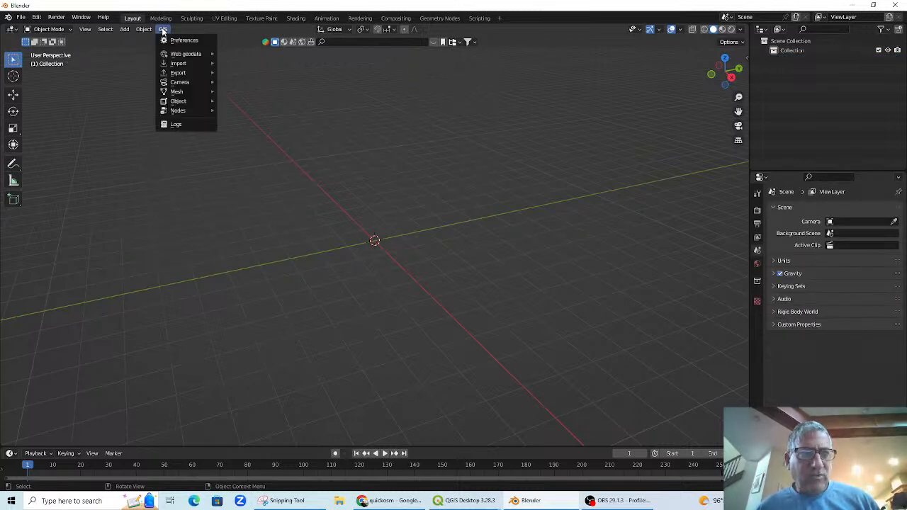
mouse_move(177, 56)
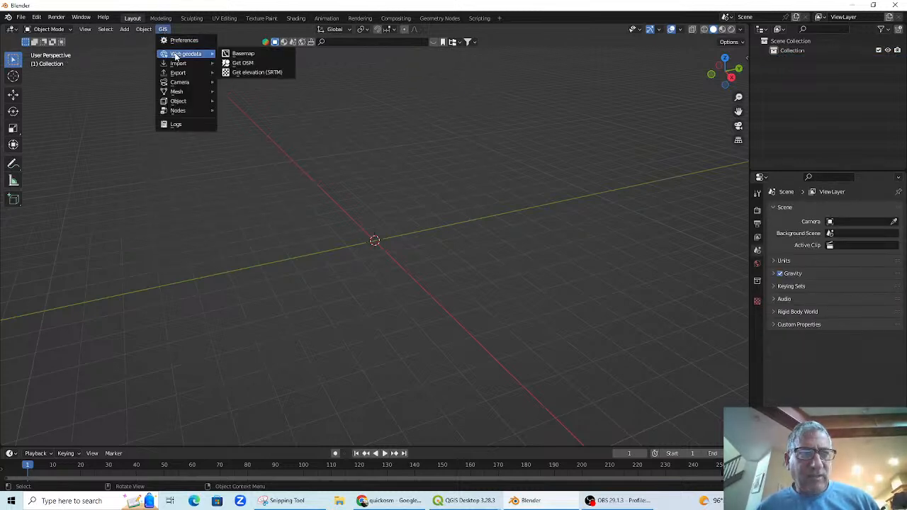
left_click(256, 53)
left_click(258, 82)
left_click(256, 79)
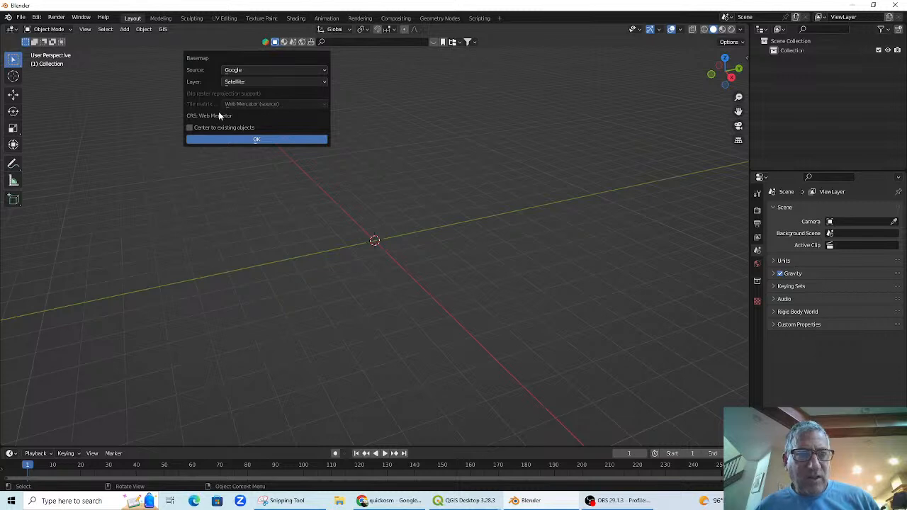
left_click(264, 81)
left_click(246, 82)
left_click(245, 94)
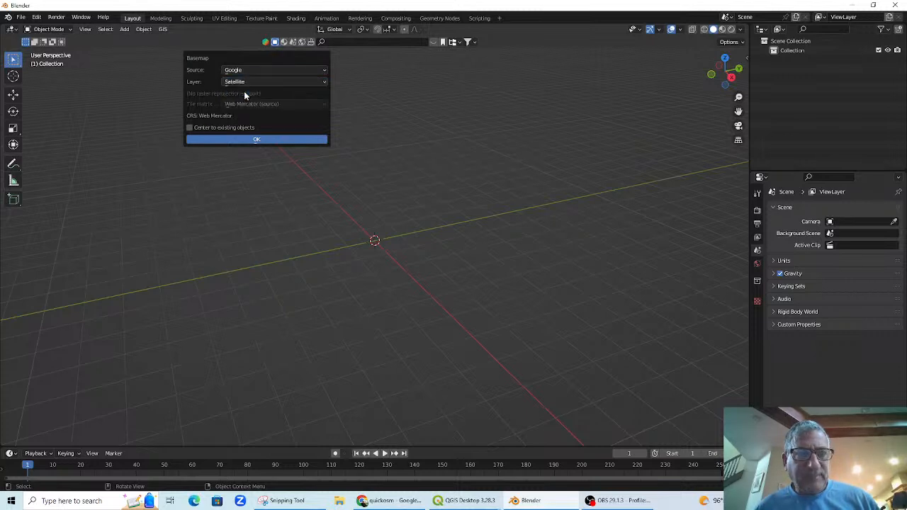
Load the Google Satellite basemap and go to Dyo at zoom level 18
left_click(241, 140)
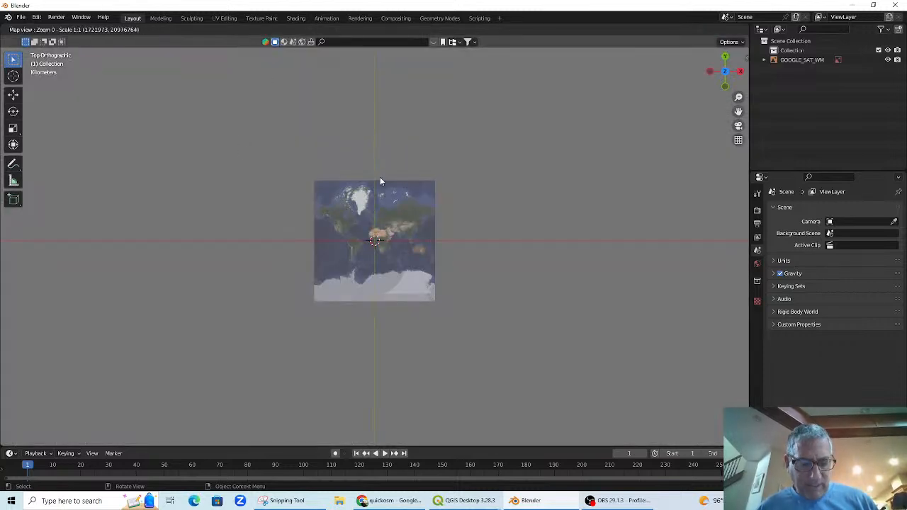
key("g")
left_click(394, 202)
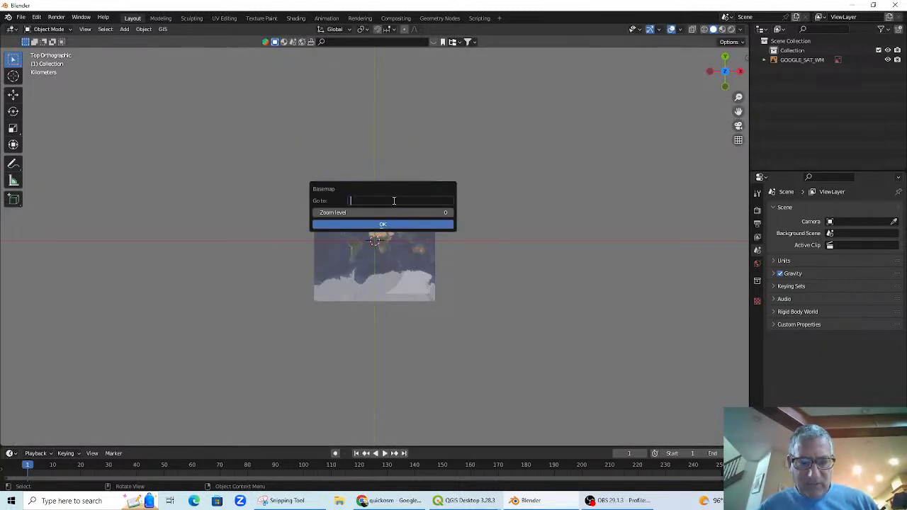
type("Dyo")
key("Return")
left_click_drag(333, 216, 414, 213)
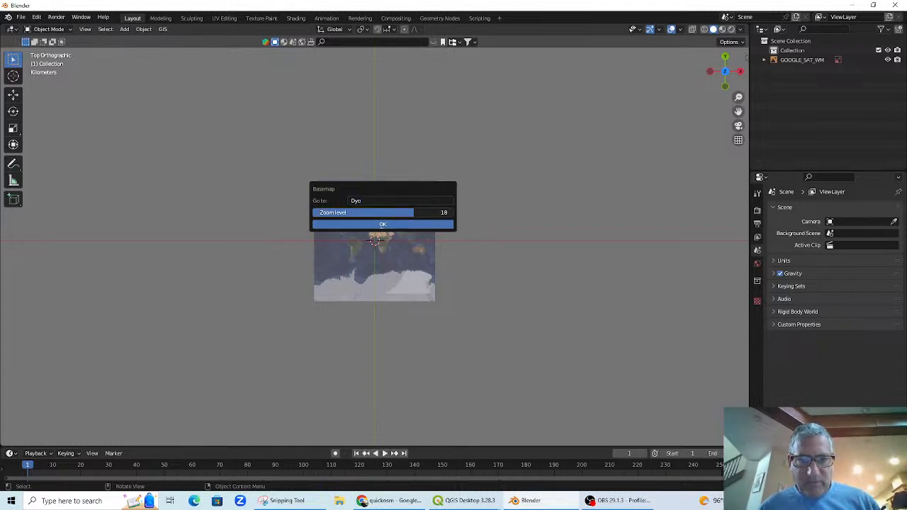
left_click(394, 224)
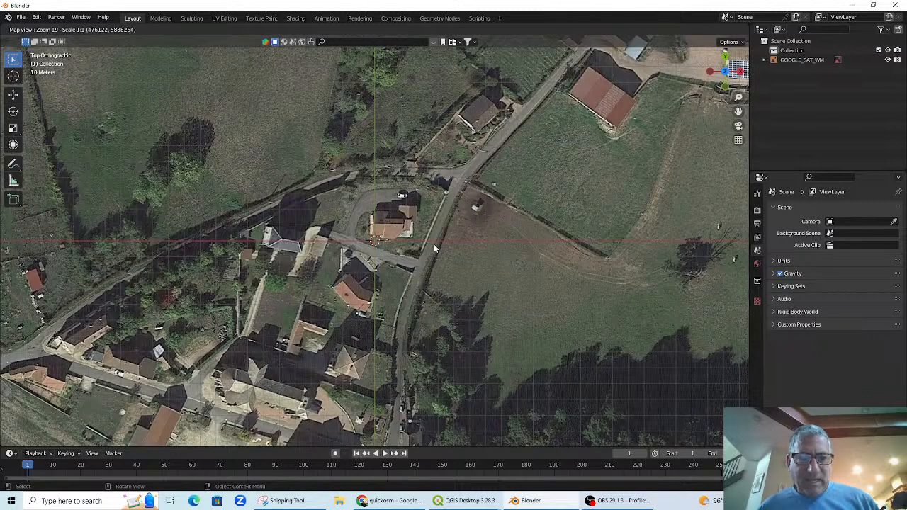
Go to dyo again on the satellite basemap, this time at zoom level 12
left_click_drag(434, 247, 464, 277)
scroll(462, 275, "down", 2)
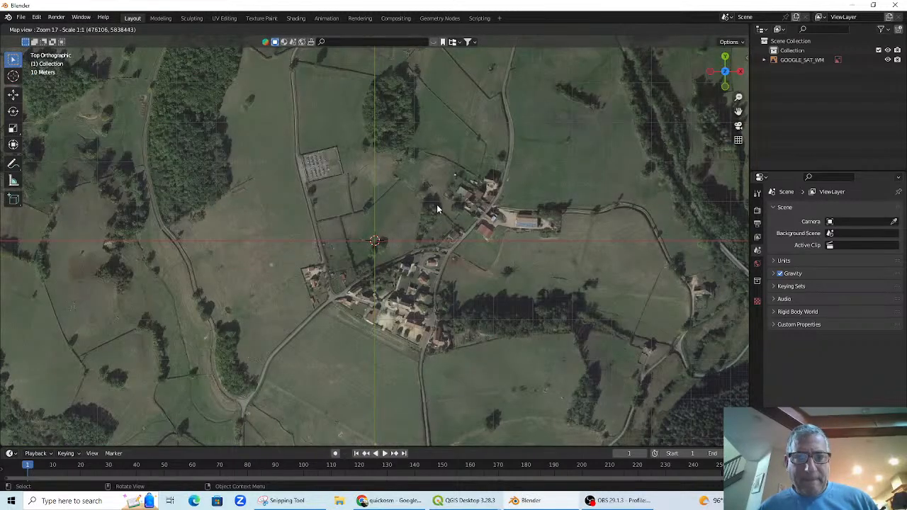
scroll(437, 245, "down", 4)
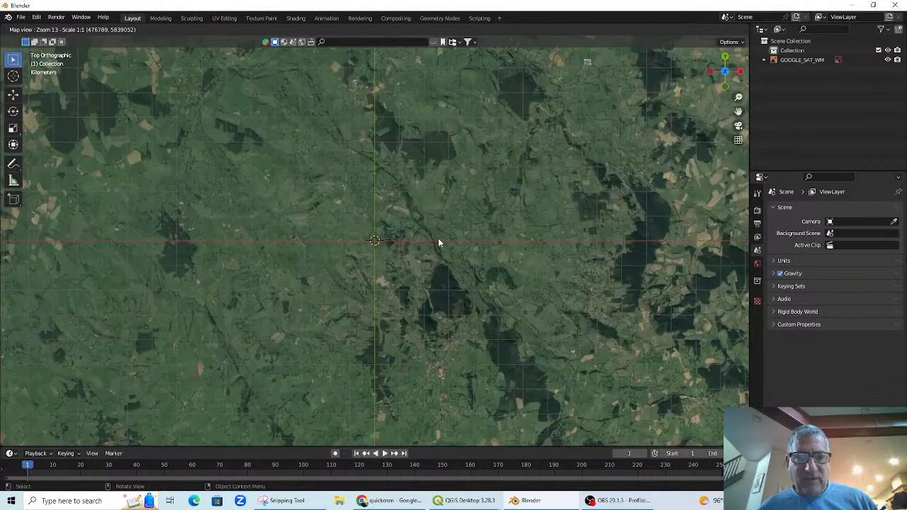
scroll(448, 245, "up", 1)
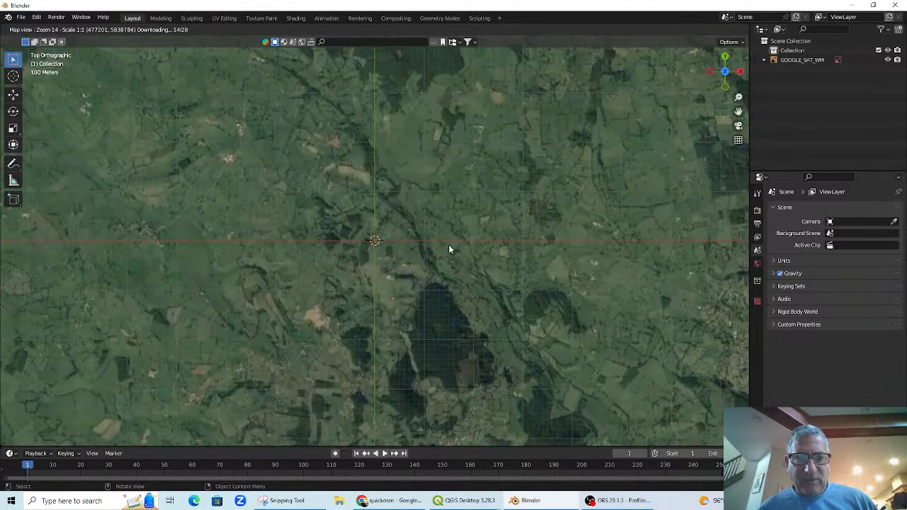
scroll(449, 244, "up", 1)
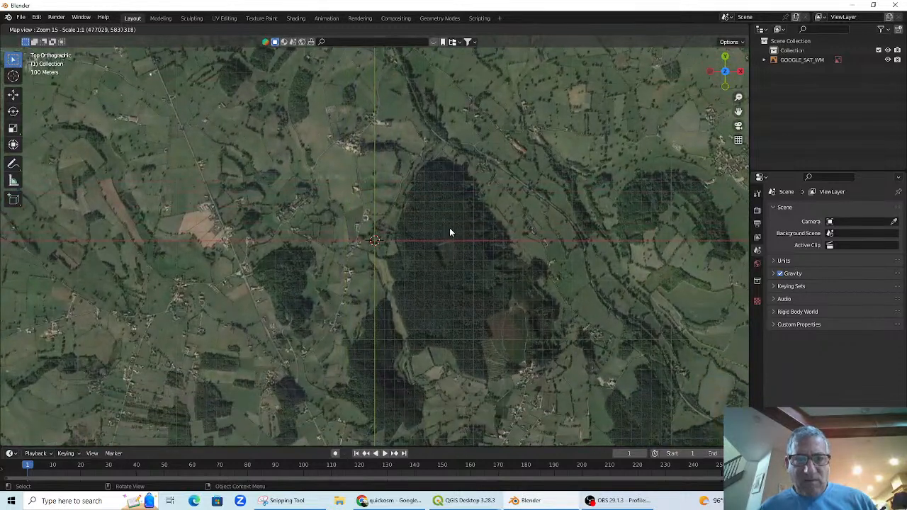
scroll(451, 229, "down", 1)
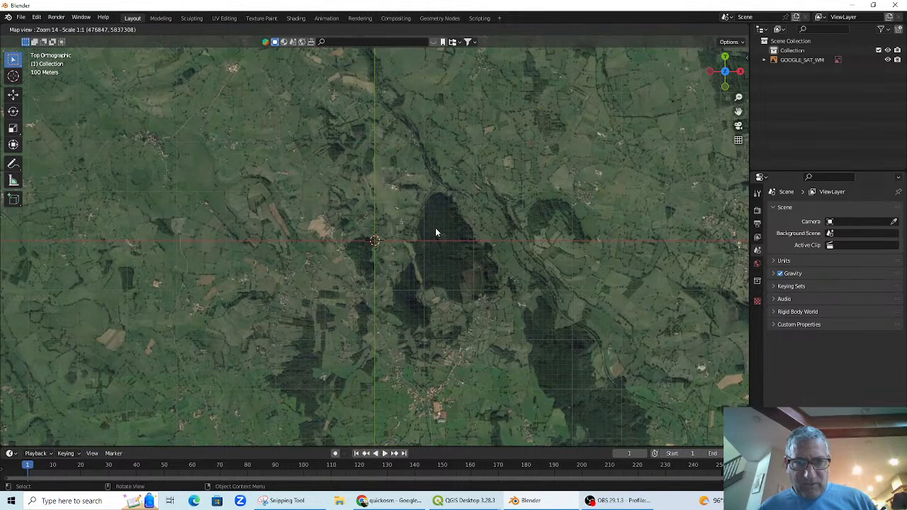
key("g")
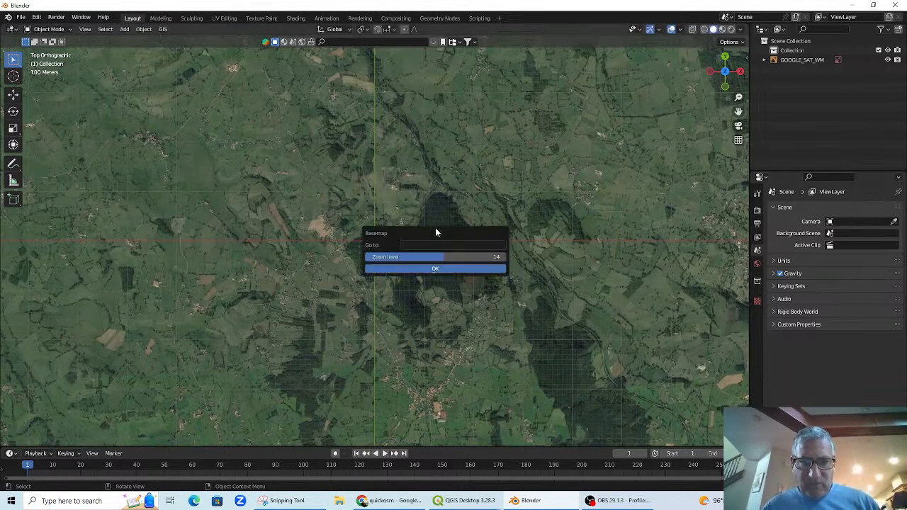
left_click(434, 243)
type("cyc")
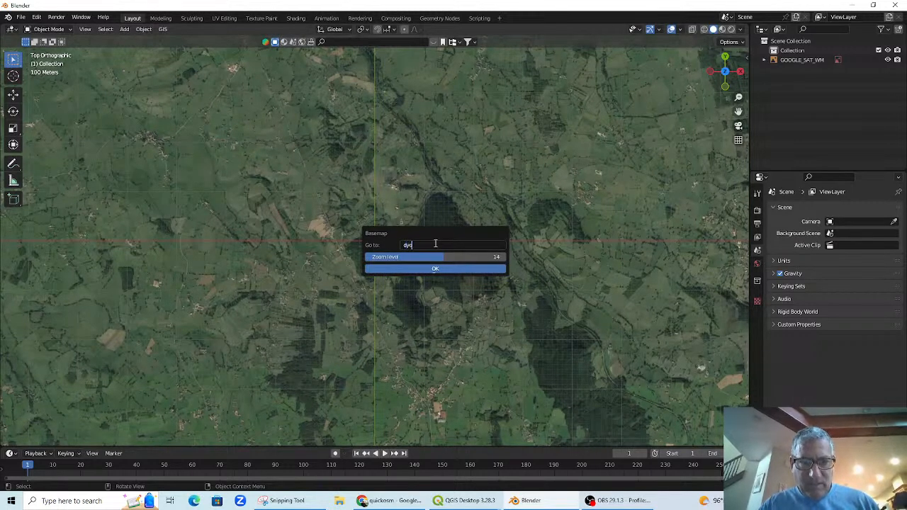
left_click_drag(431, 259, 420, 258)
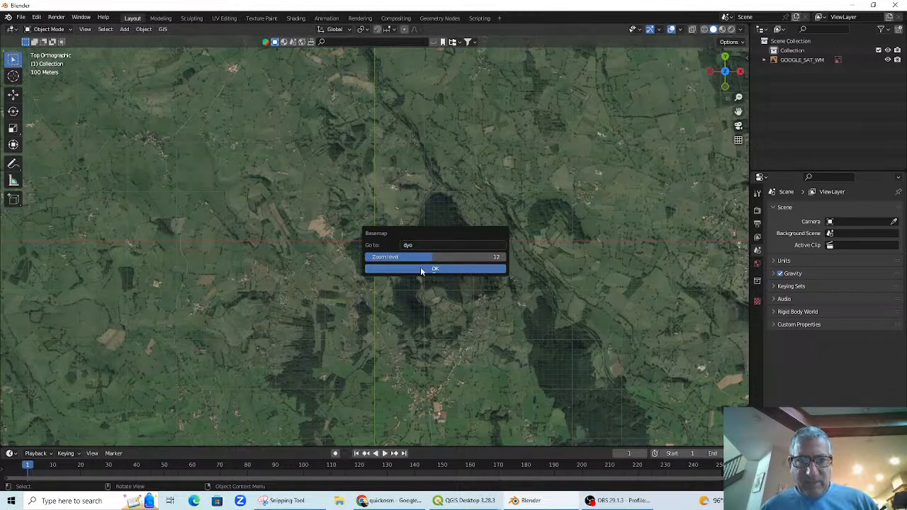
left_click(421, 269)
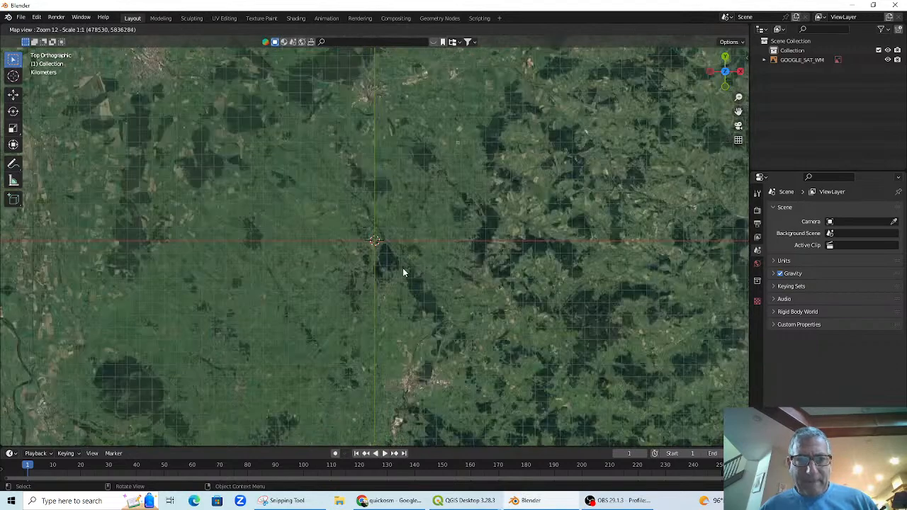
Examine the satellite imagery around the town south of Dyo
left_click_drag(435, 333, 444, 293)
scroll(444, 293, "up", 1)
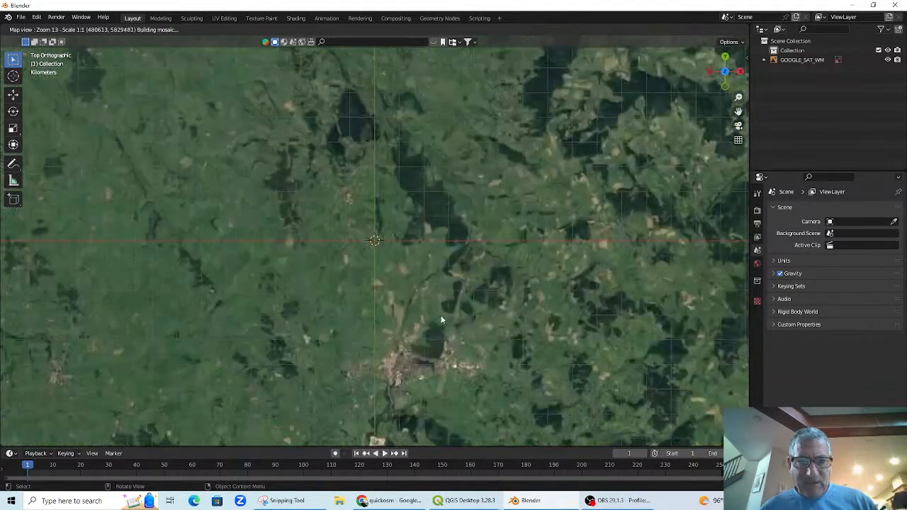
scroll(440, 330, "up", 1)
left_click_drag(454, 327, 458, 257)
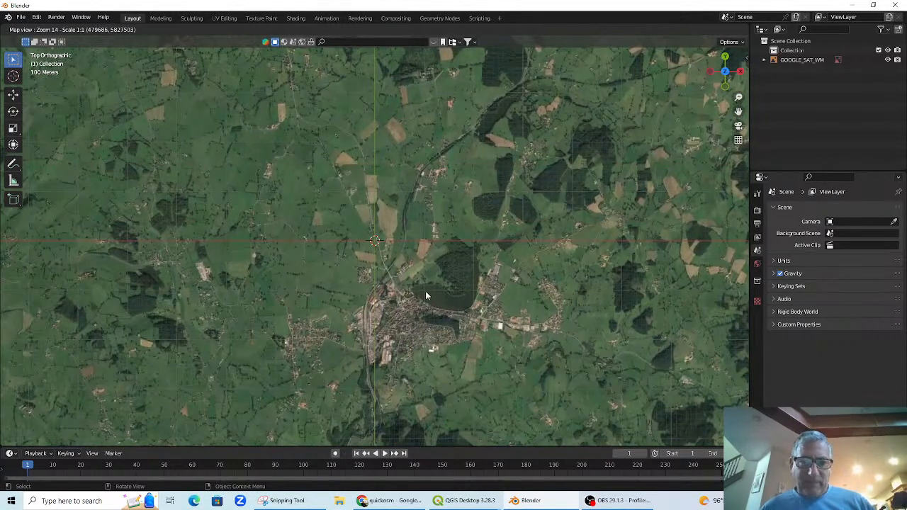
scroll(427, 295, "down", 1)
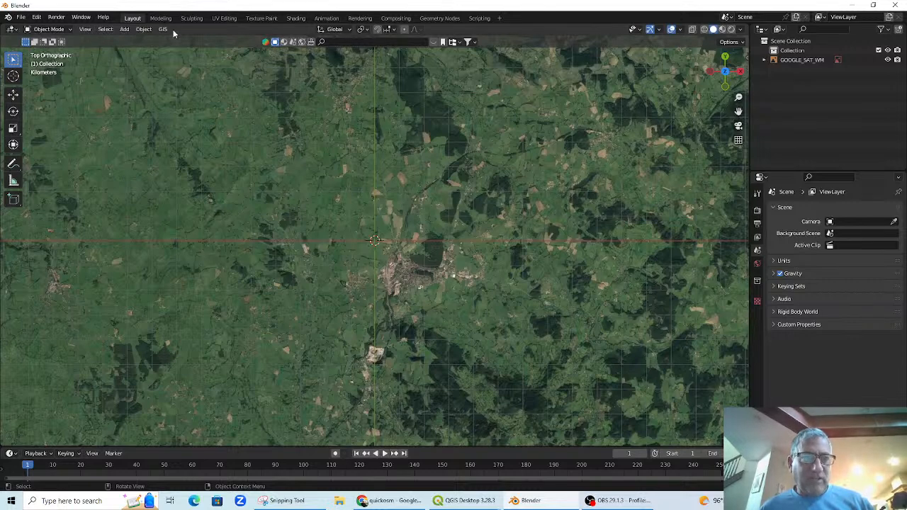
left_click(164, 29)
mouse_move(183, 56)
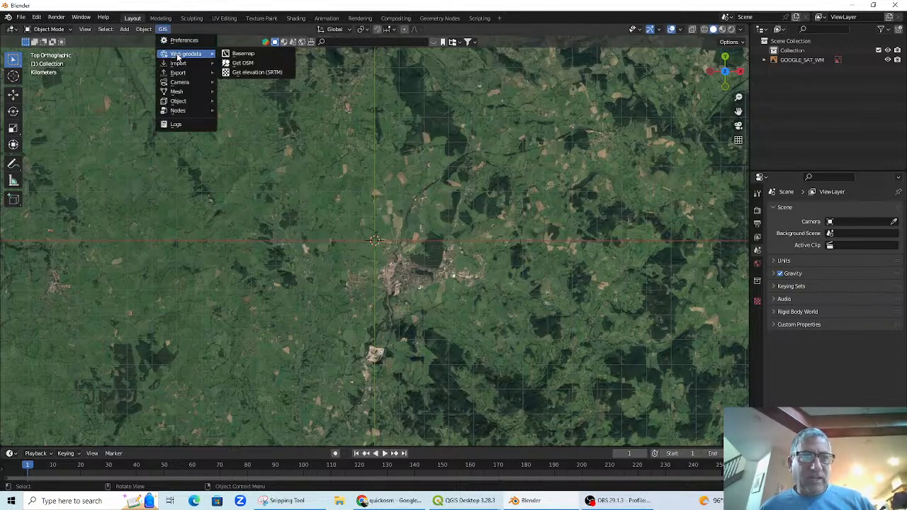
left_click(246, 65)
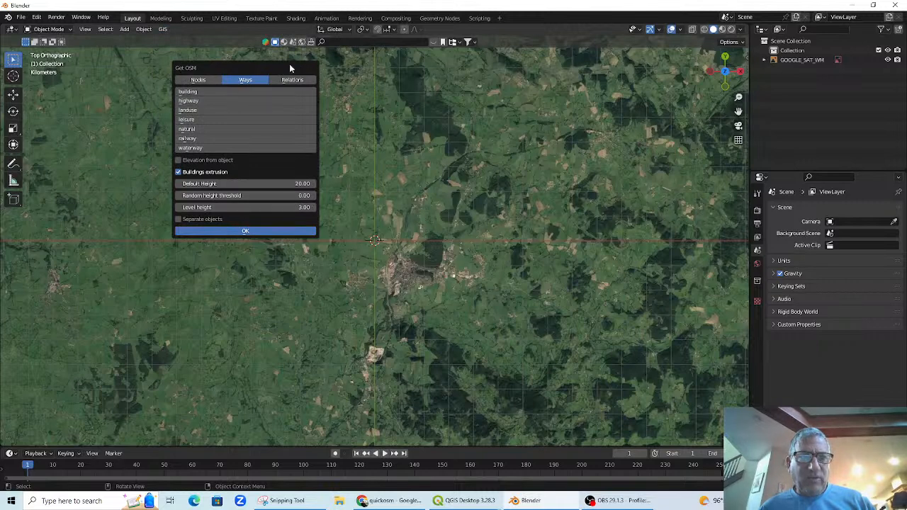
Try to load the Google basemap with the Map layer and the scene CRS set to WGS84 latlon
left_click(163, 30)
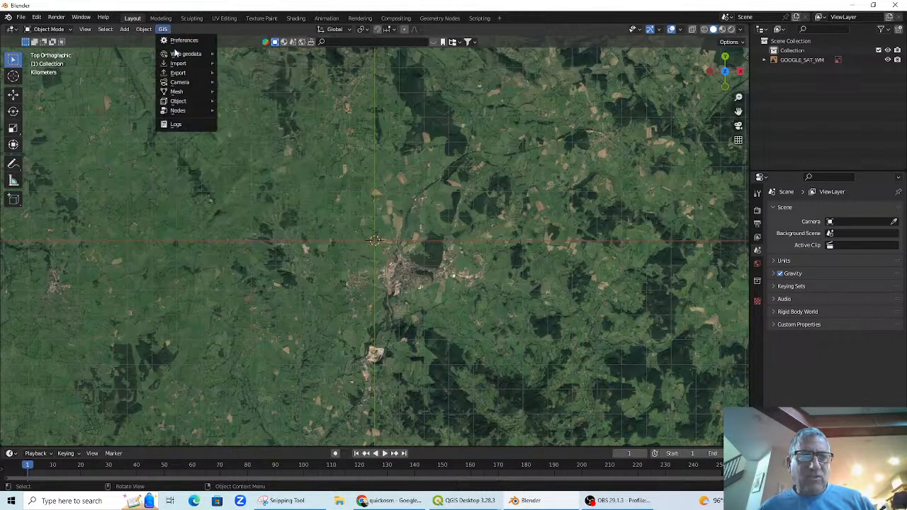
mouse_move(177, 55)
left_click(240, 56)
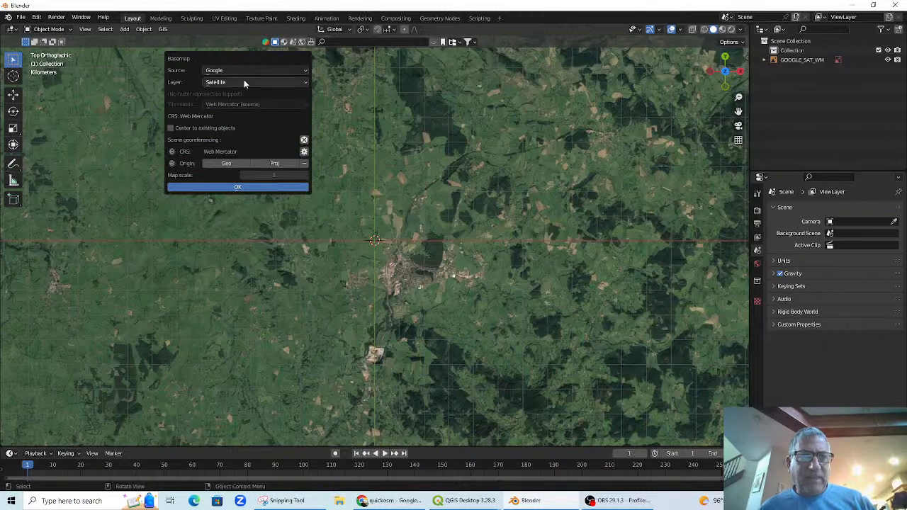
left_click(244, 81)
left_click(235, 101)
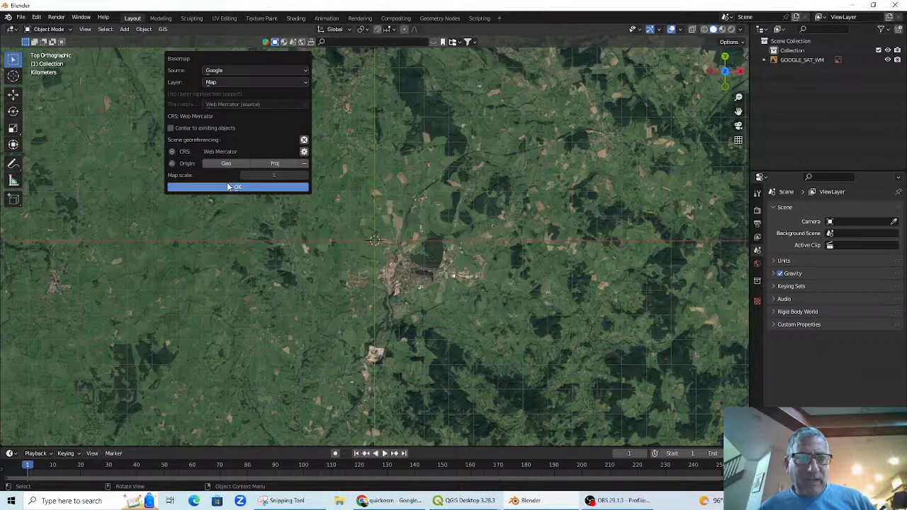
left_click(304, 151)
left_click(290, 180)
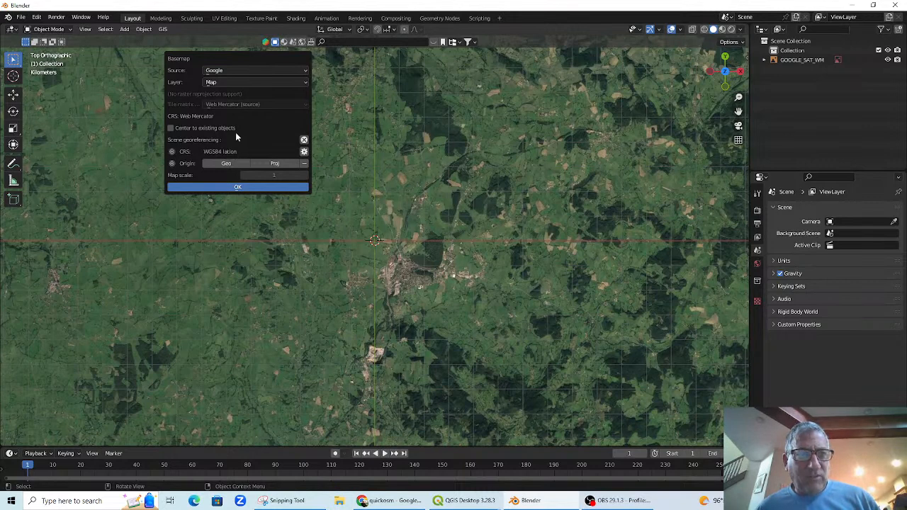
left_click(237, 187)
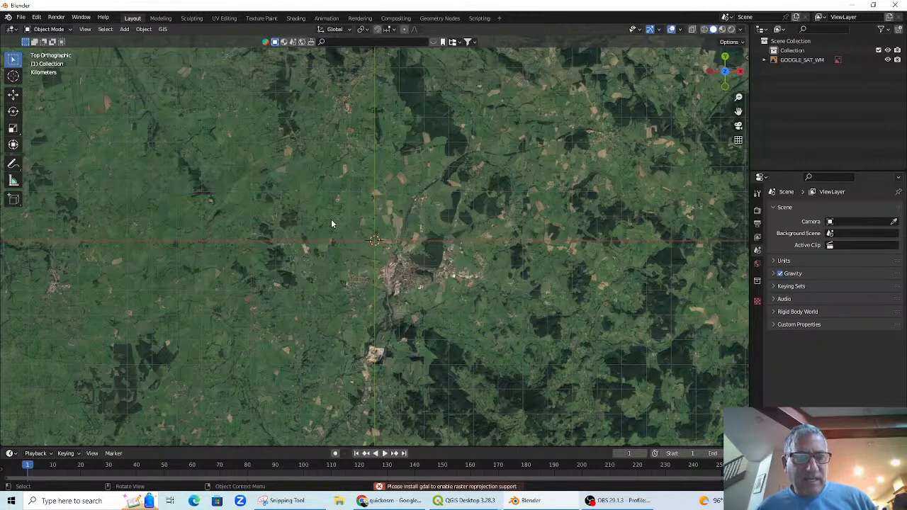
Load the Google basemap with the Map layer after clearing the scene georeferencing
left_click(161, 29)
mouse_move(152, 31)
mouse_move(189, 59)
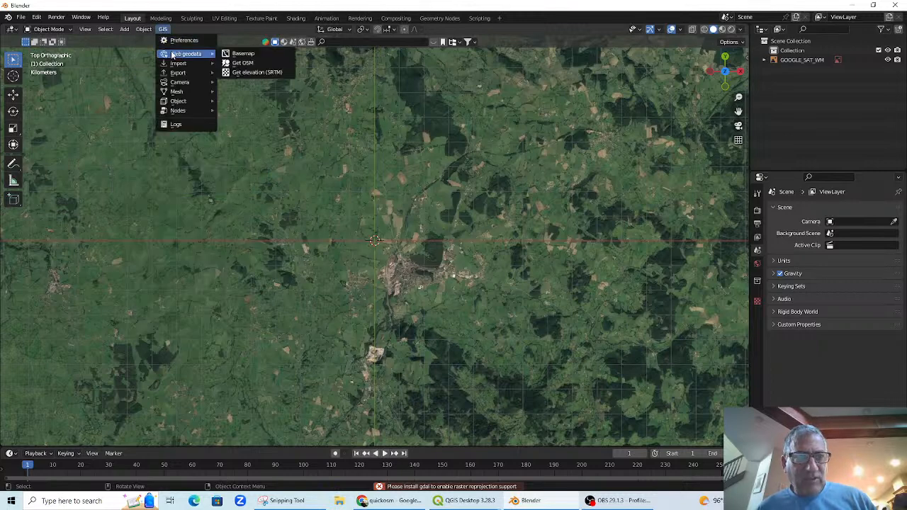
left_click(257, 55)
left_click(246, 83)
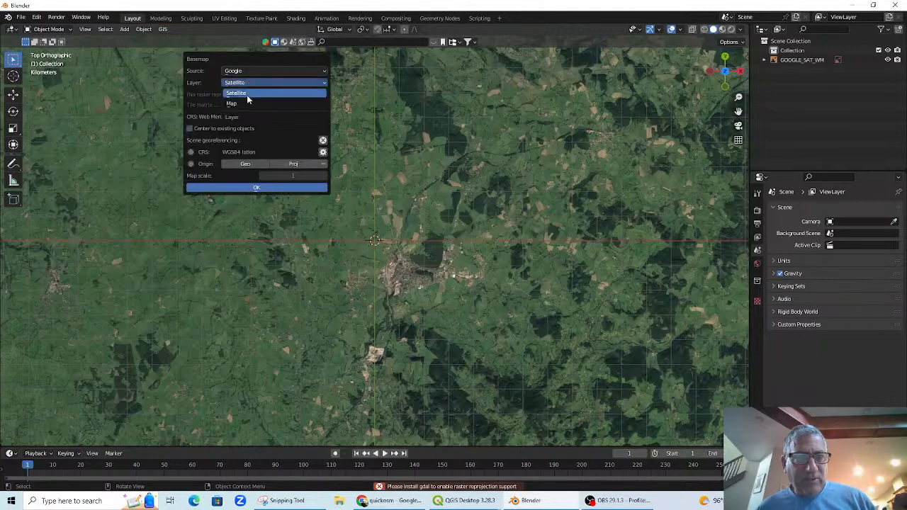
left_click(246, 105)
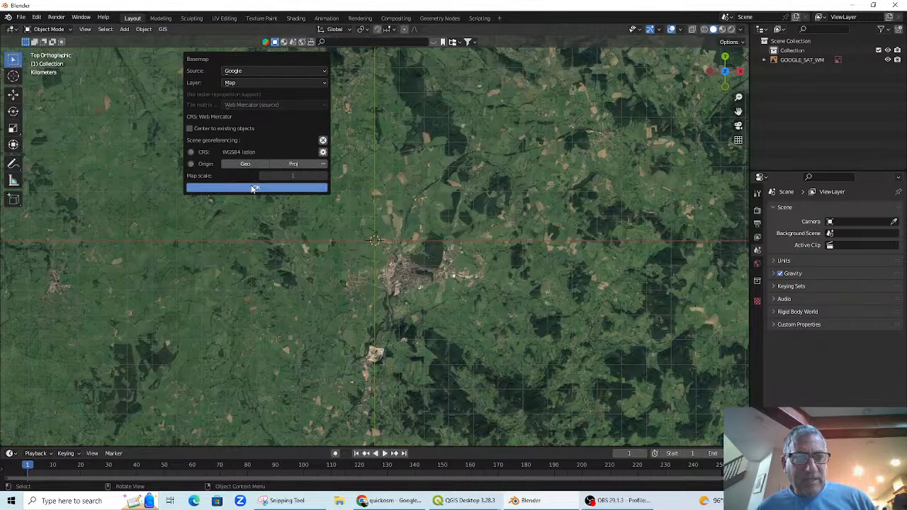
left_click(325, 140)
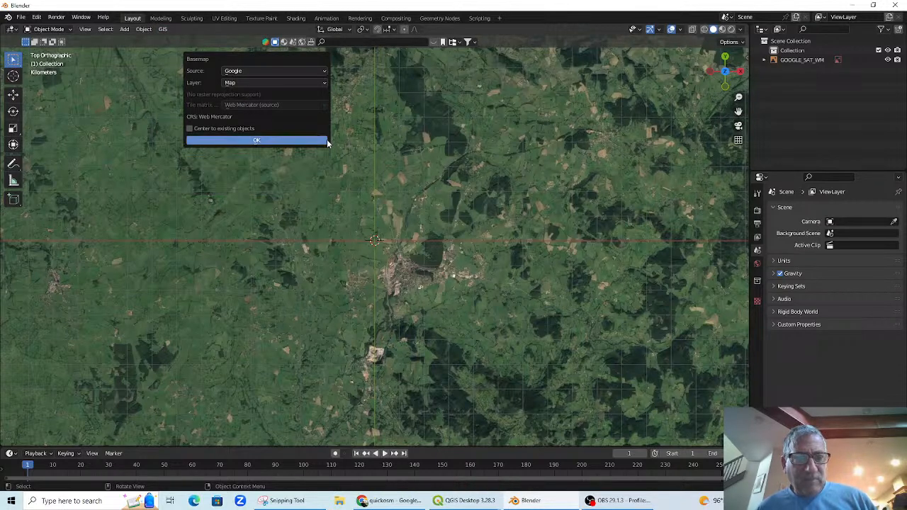
left_click(238, 141)
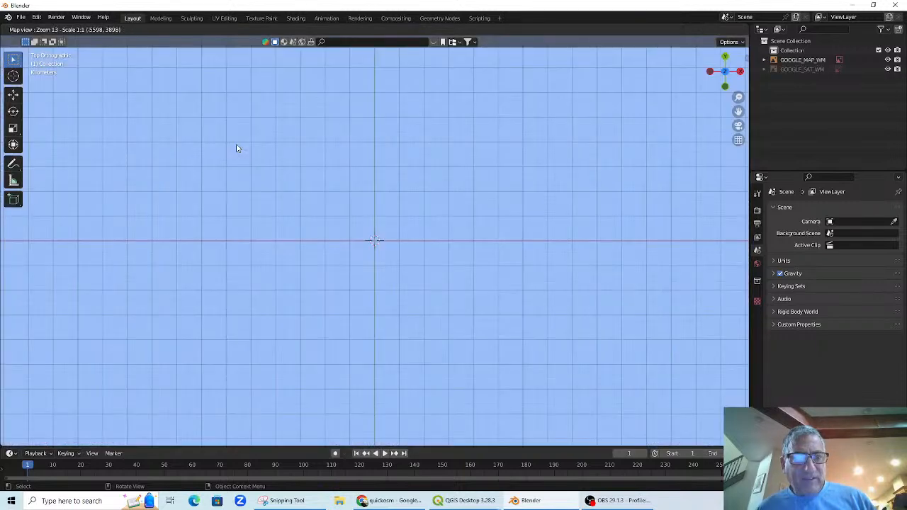
Go to Dyo on the Google Map basemap at zoom level 11
scroll(328, 187, "down", 4)
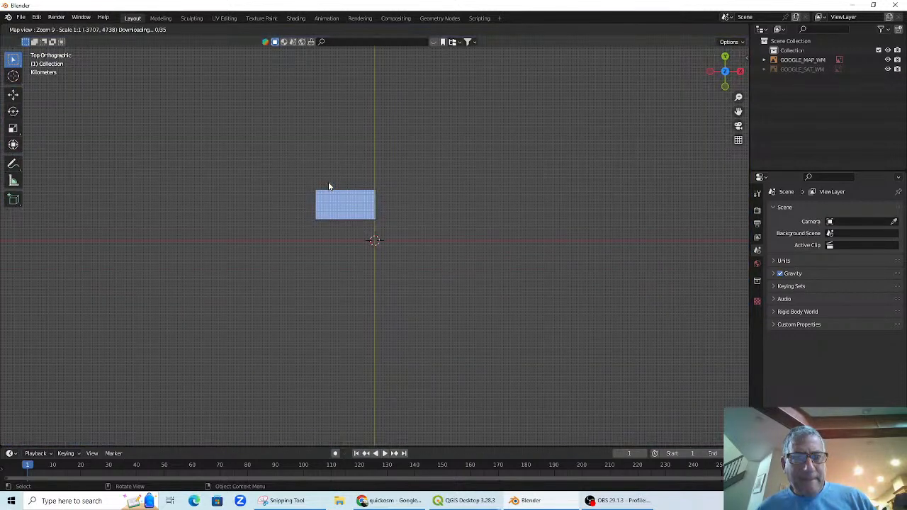
scroll(329, 188, "up", 2)
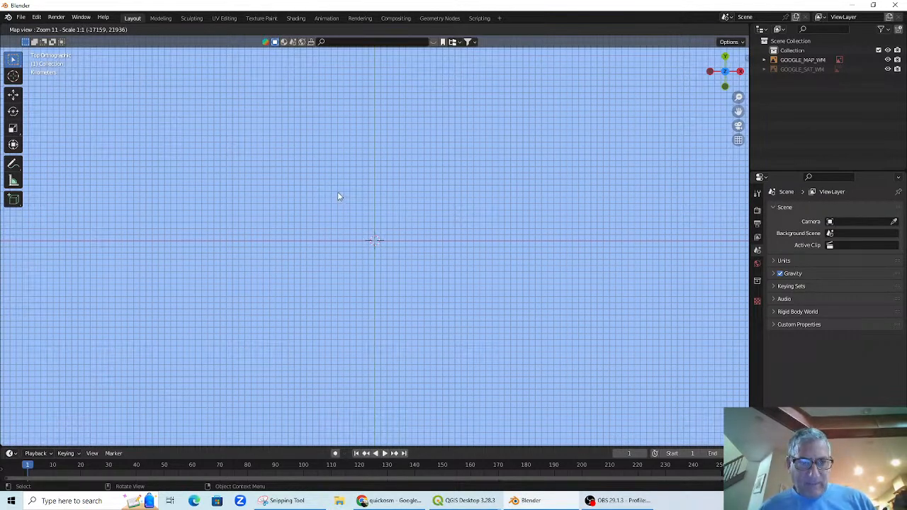
key("g")
left_click(337, 208)
type("byc")
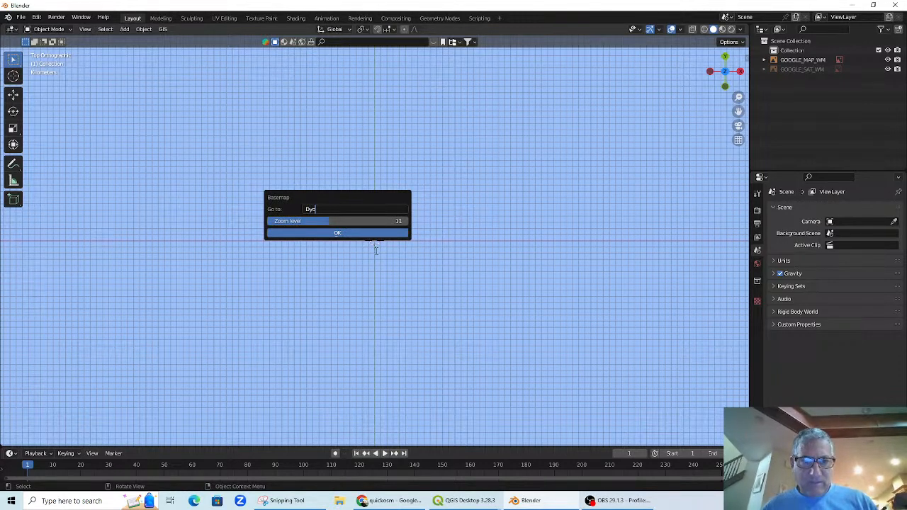
left_click(343, 234)
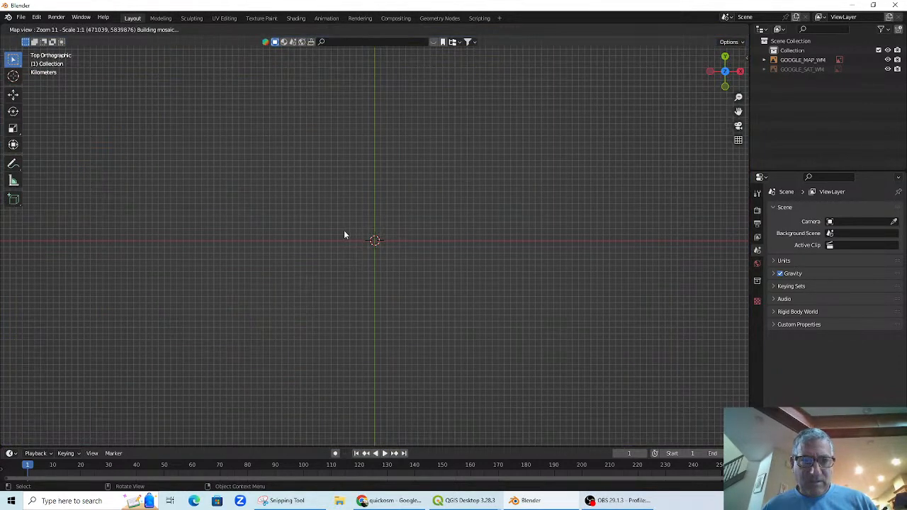
Export the Google Map basemap of the Lavaux area north of Dyo as a textured plane at zoom level 17
left_click_drag(380, 184, 402, 227)
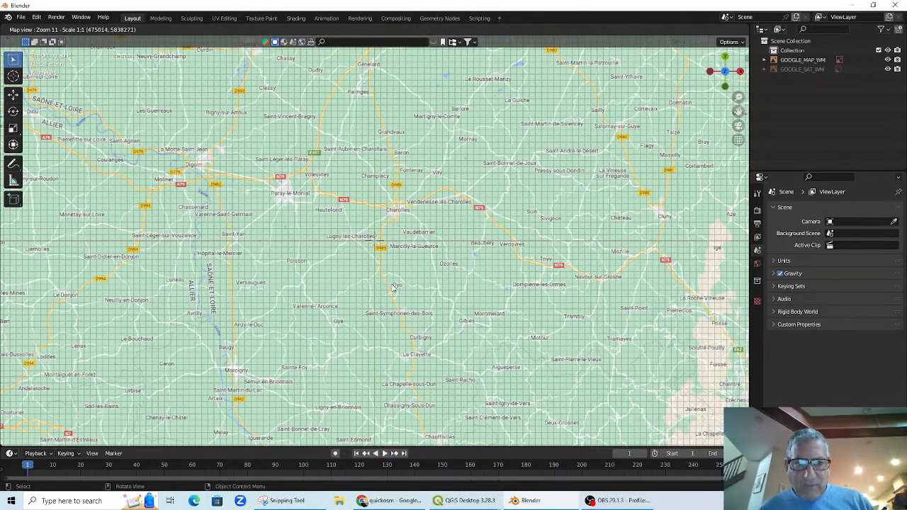
scroll(394, 282, "up", 1)
scroll(399, 282, "up", 1)
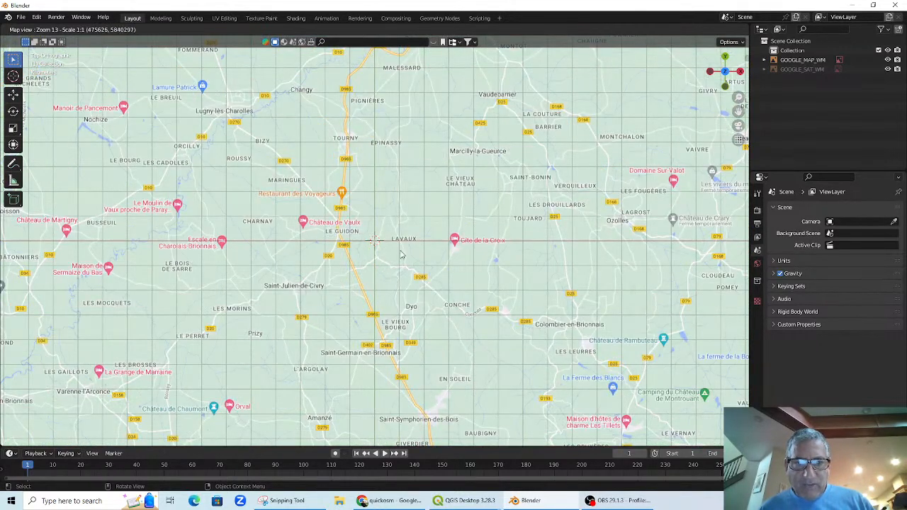
scroll(399, 245, "up", 1)
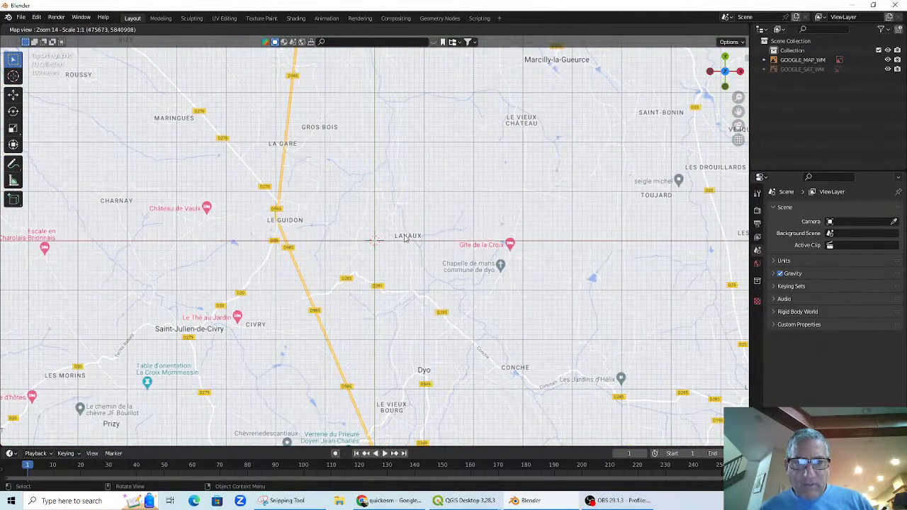
scroll(405, 239, "up", 1)
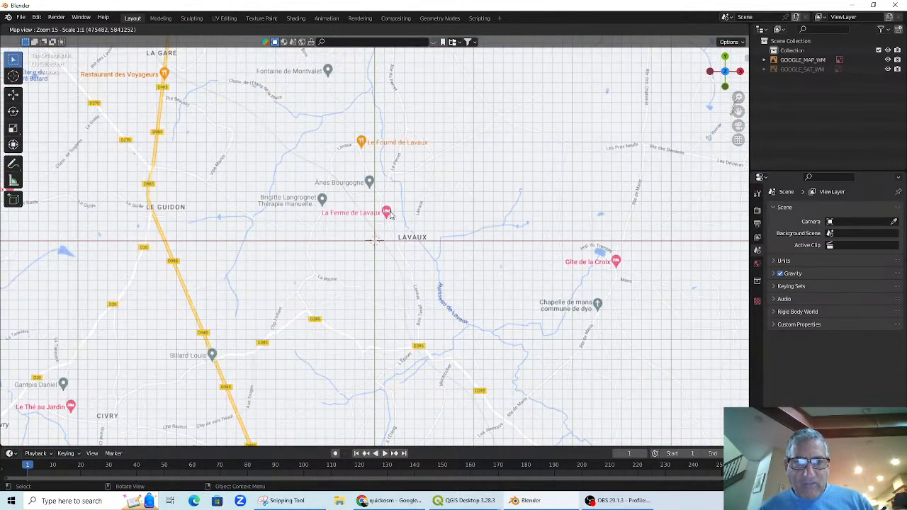
scroll(391, 214, "up", 1)
left_click_drag(401, 201, 376, 295)
scroll(404, 284, "up", 1)
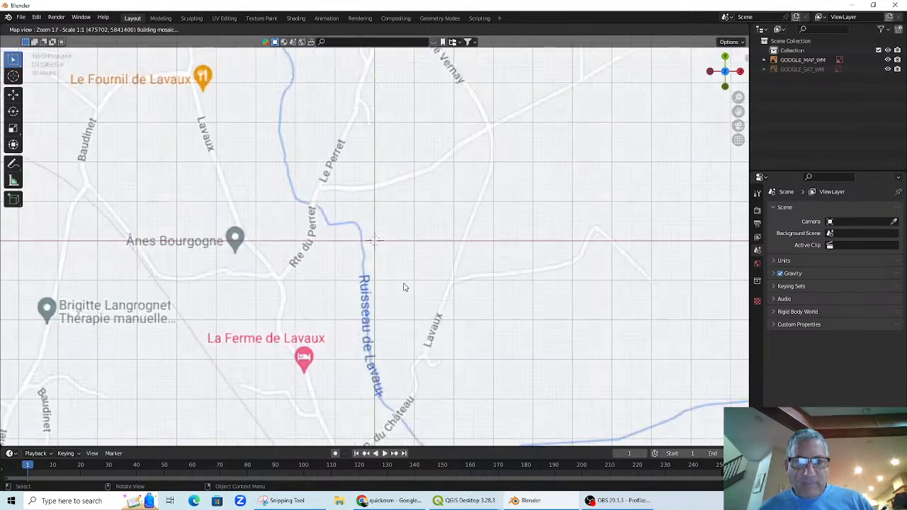
scroll(401, 287, "down", 1)
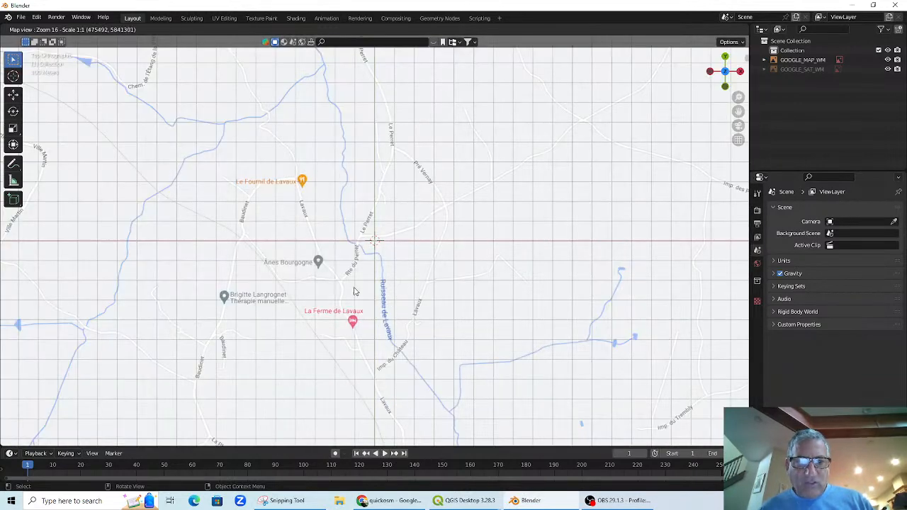
scroll(381, 279, "up", 1)
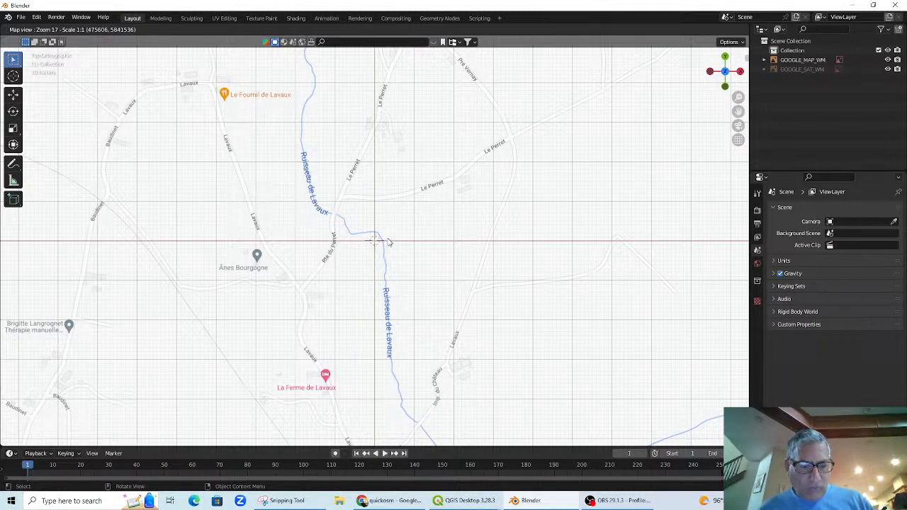
key("e")
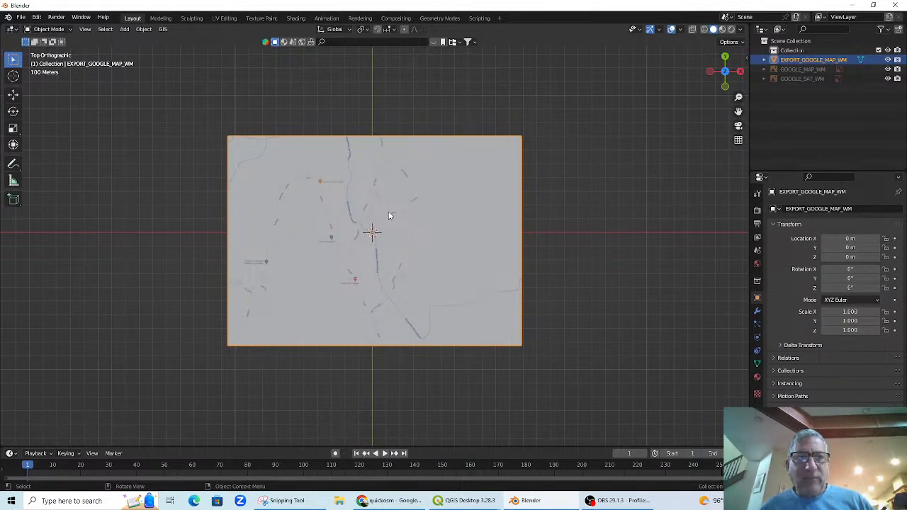
Load the Google basemap with the Satellite layer and export the same area as a second textured plane
left_click(163, 30)
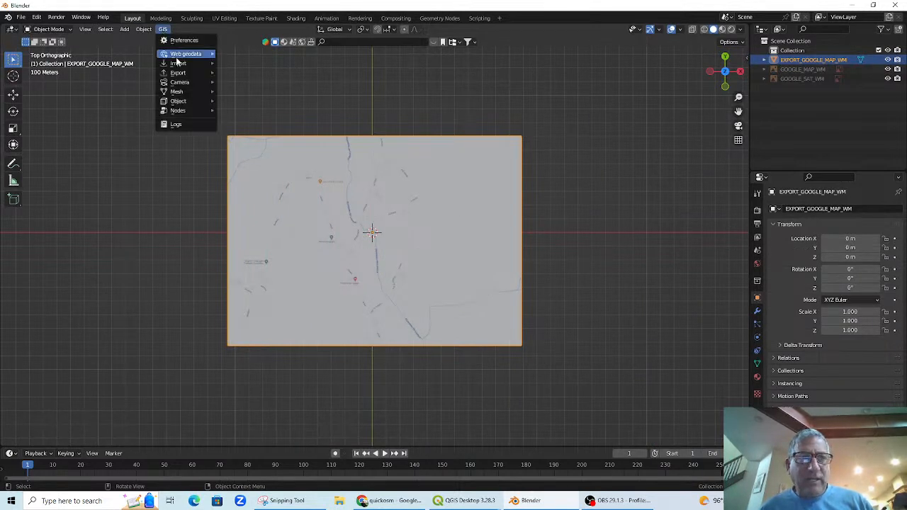
mouse_move(186, 55)
left_click(241, 55)
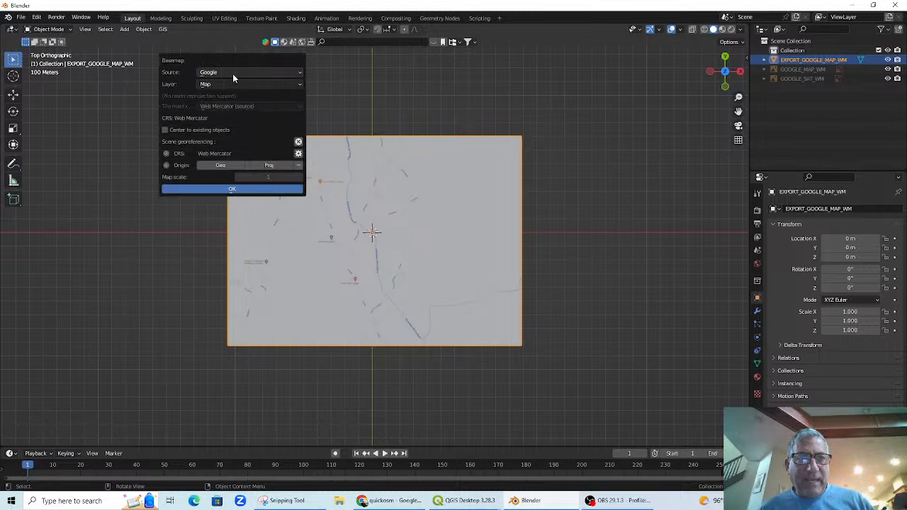
left_click(234, 83)
left_click(231, 92)
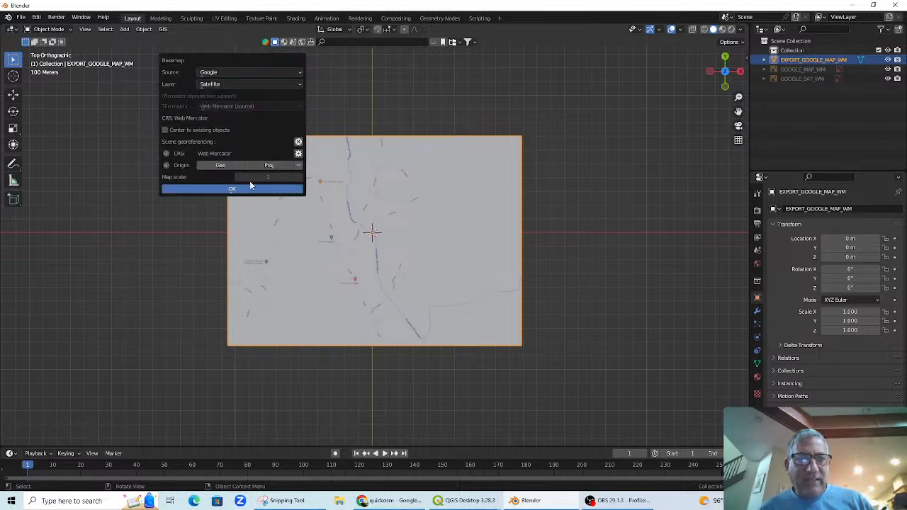
left_click(231, 190)
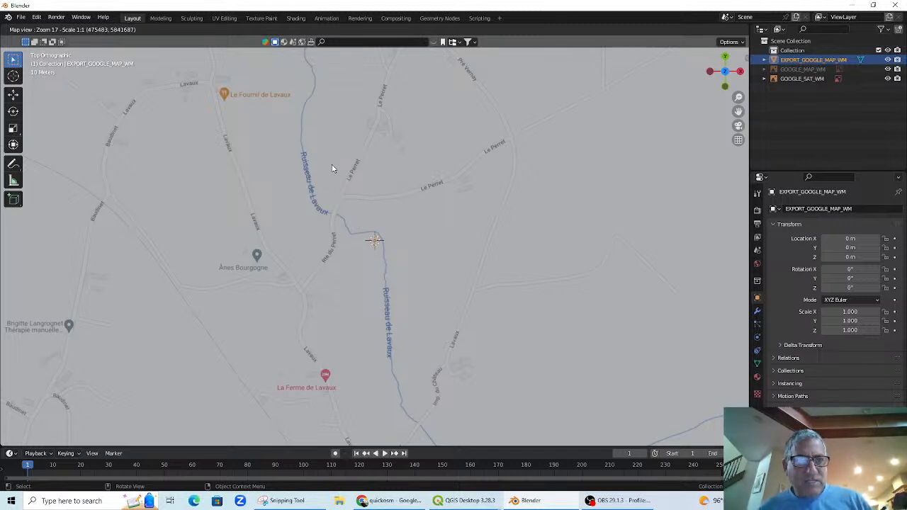
key("e")
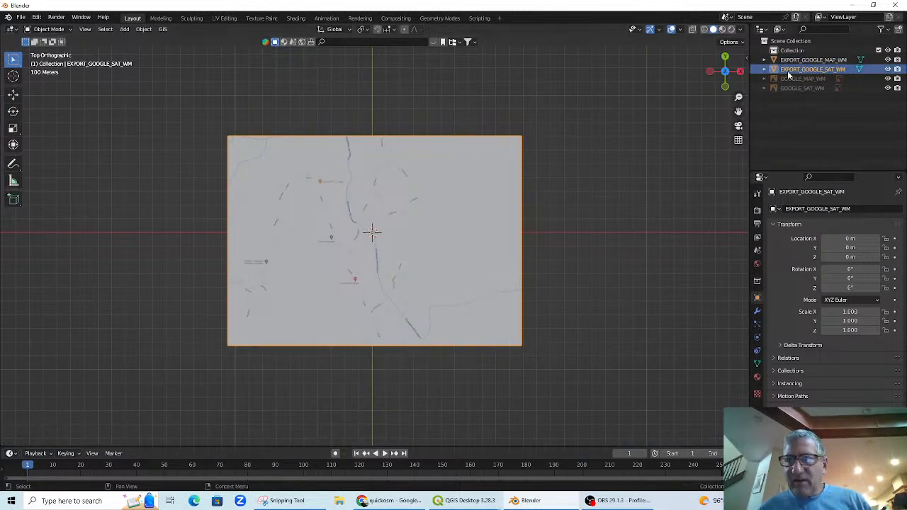
Hide the original Google map and satellite basemap images, keeping both exported planes shown
left_click(888, 69)
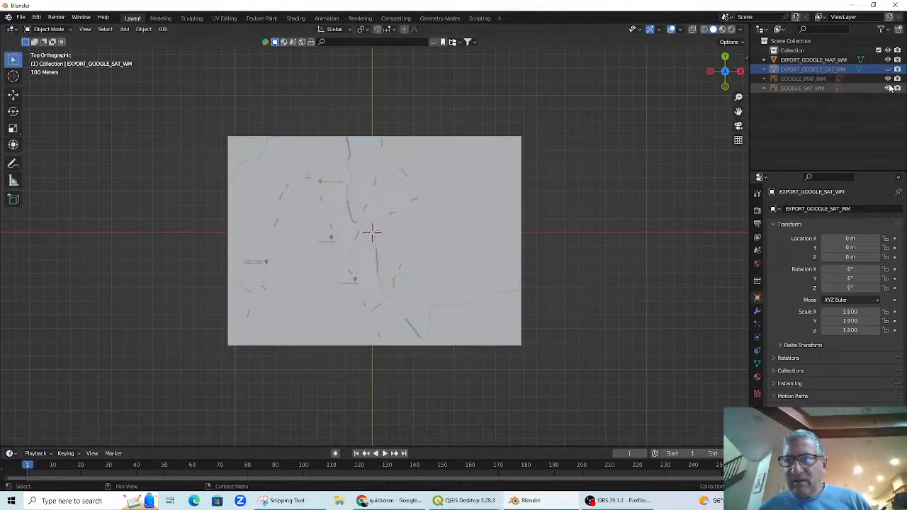
left_click(889, 61)
left_click(889, 60)
left_click(888, 69)
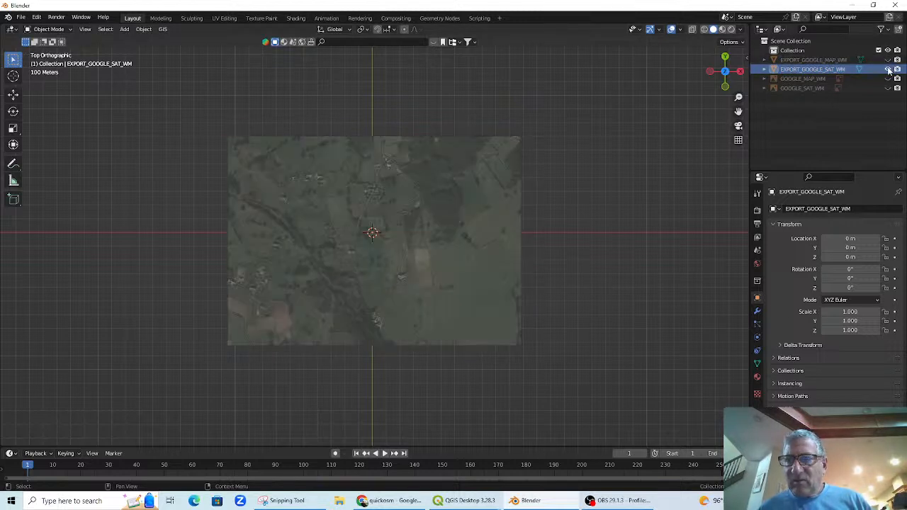
left_click(888, 60)
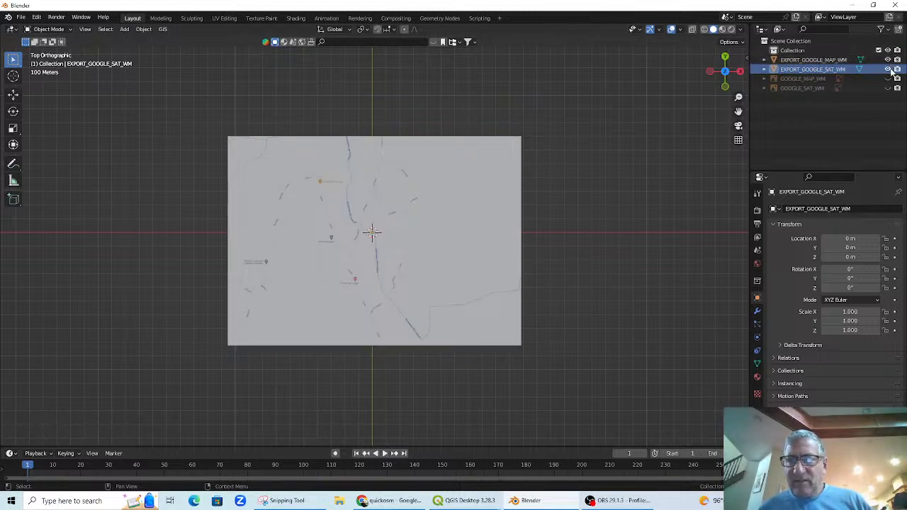
Compare the exported map and satellite planes by toggling their visibility, leaving only the satellite plane shown
scroll(530, 194, "up", 2)
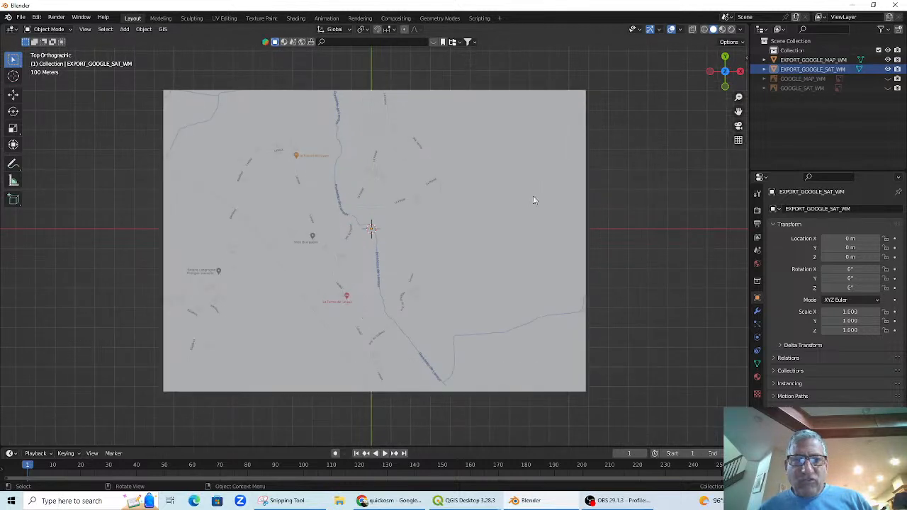
left_click(888, 60)
left_click(888, 60)
left_click(888, 69)
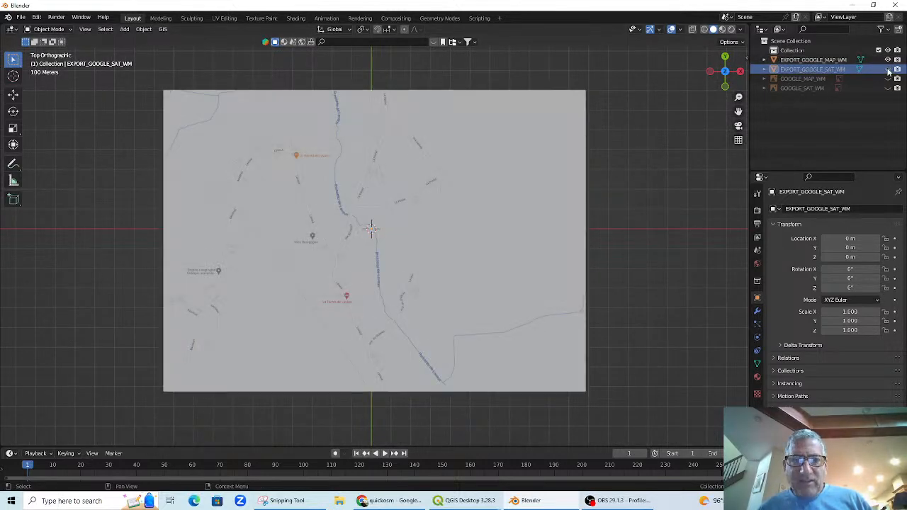
left_click(889, 60)
left_click(889, 69)
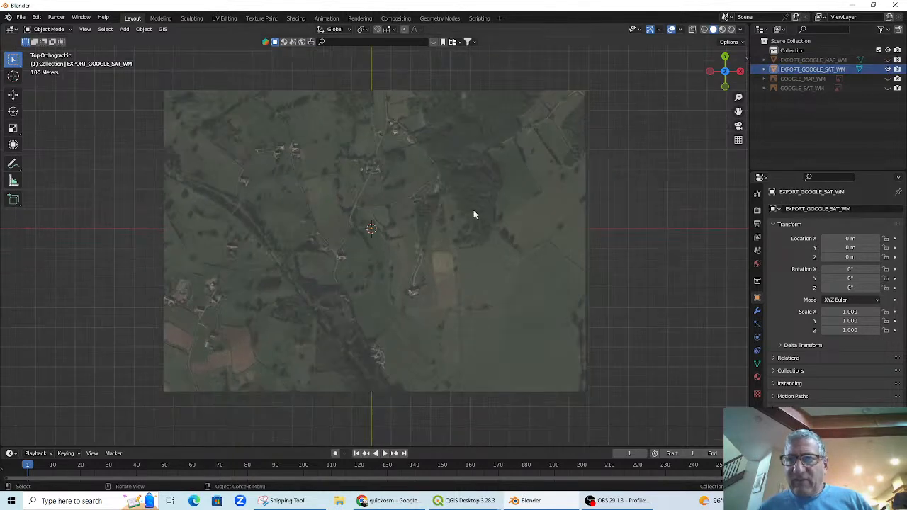
left_click(889, 60)
left_click(888, 60)
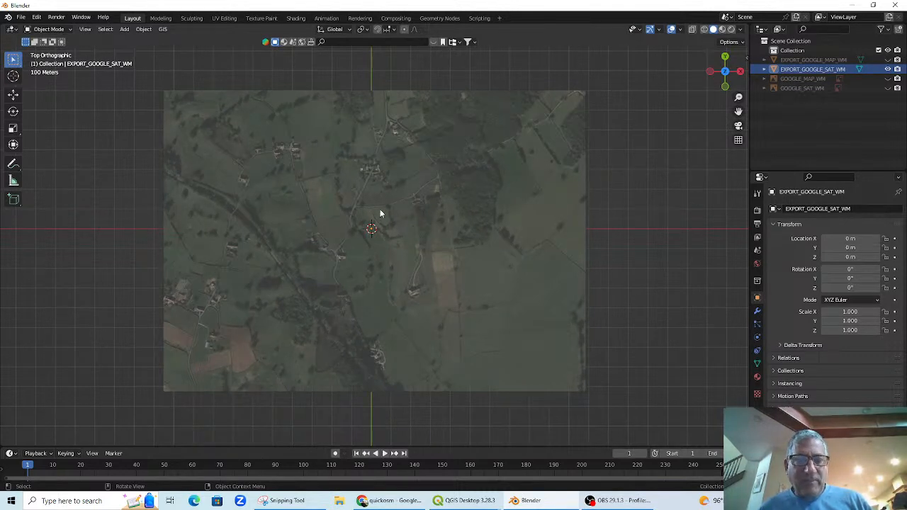
Get SRTM elevation for the exported satellite plane from the OpenTopography SRTM 30m server
left_click(334, 239)
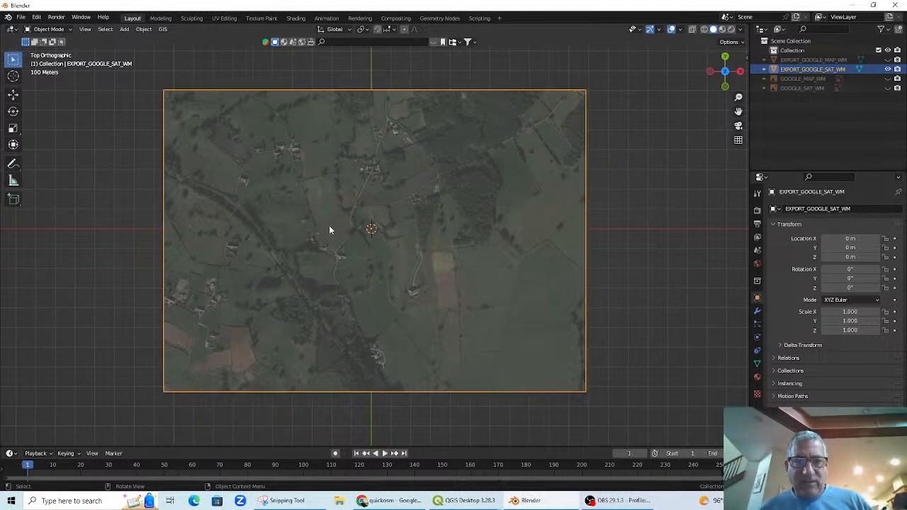
key("KP_4")
key("KP_7")
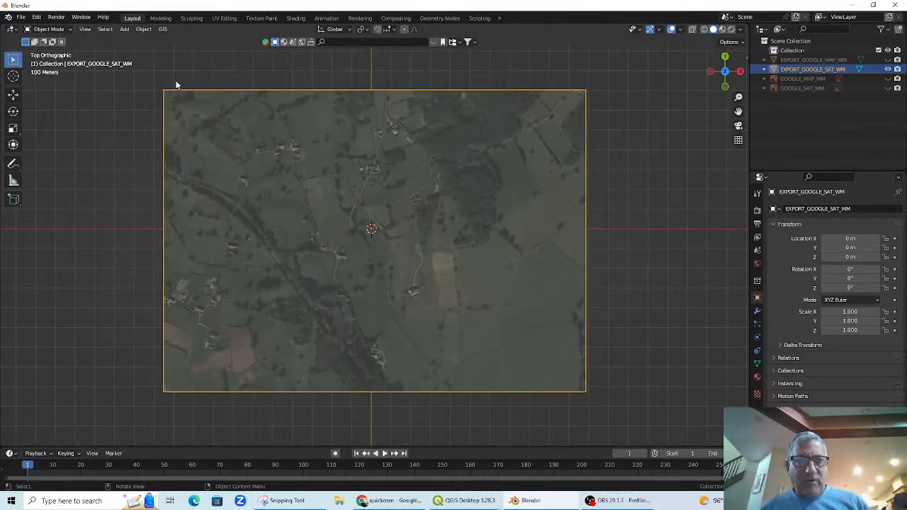
left_click(162, 31)
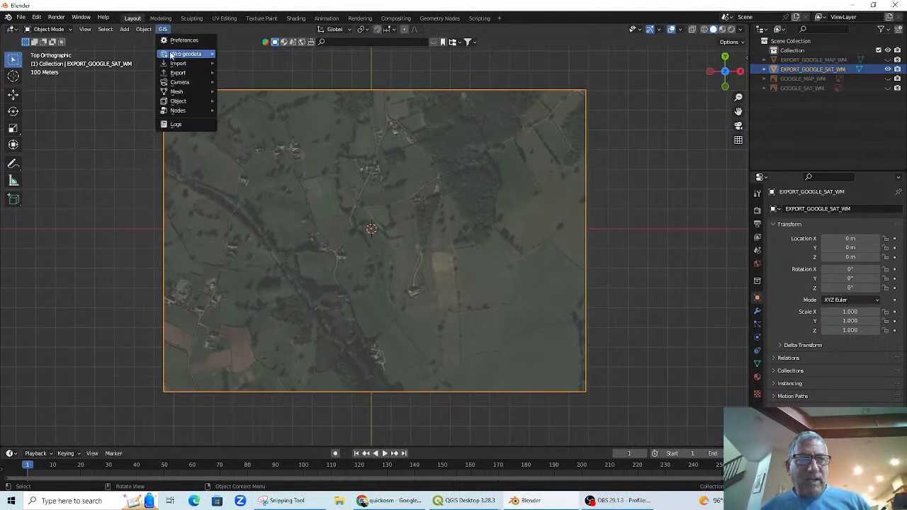
mouse_move(192, 65)
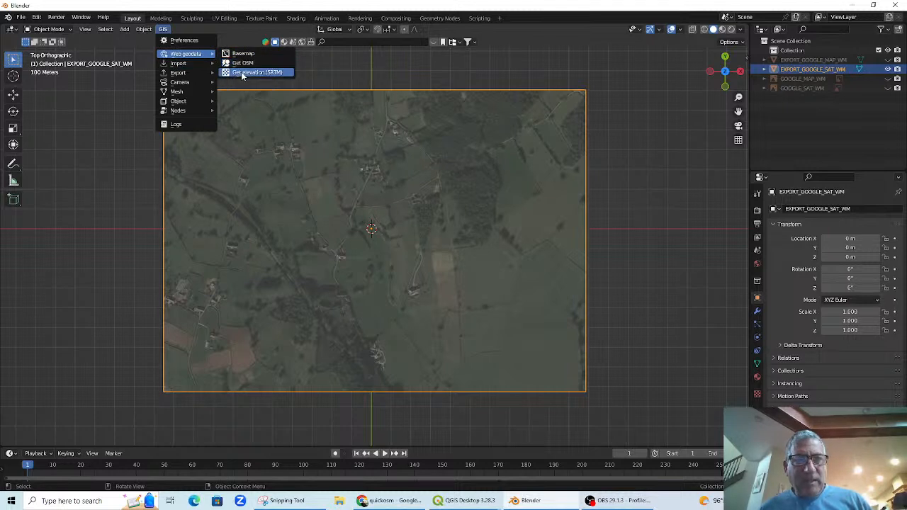
left_click(242, 73)
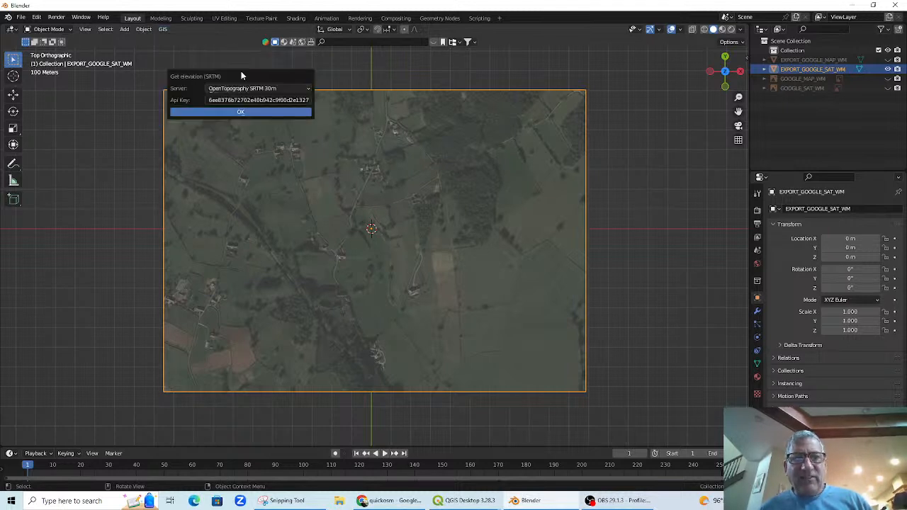
left_click(239, 112)
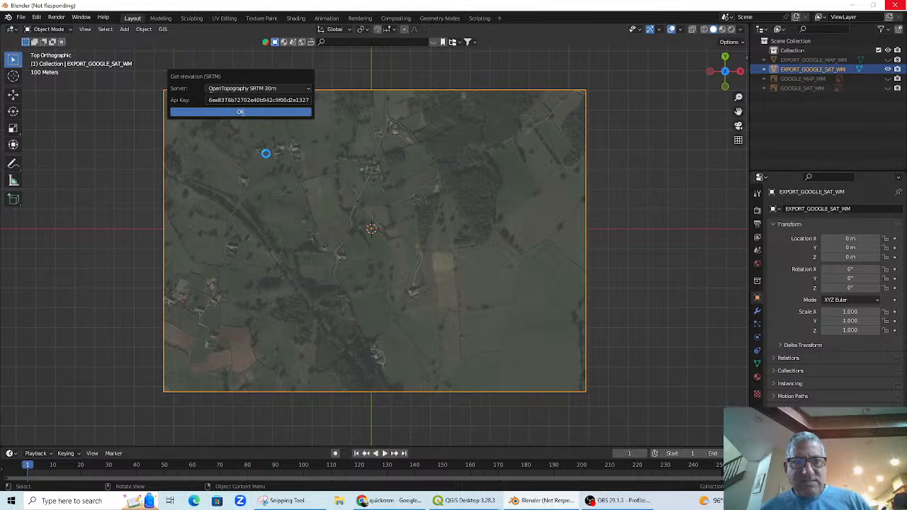
Apply the DEM subdivision and DEM.001 displacement modifiers on the satellite terrain, and return to the top view
mouse_move(354, 237)
left_mouse_down()
mouse_move(356, 148)
mouse_move(359, 239)
left_mouse_up()
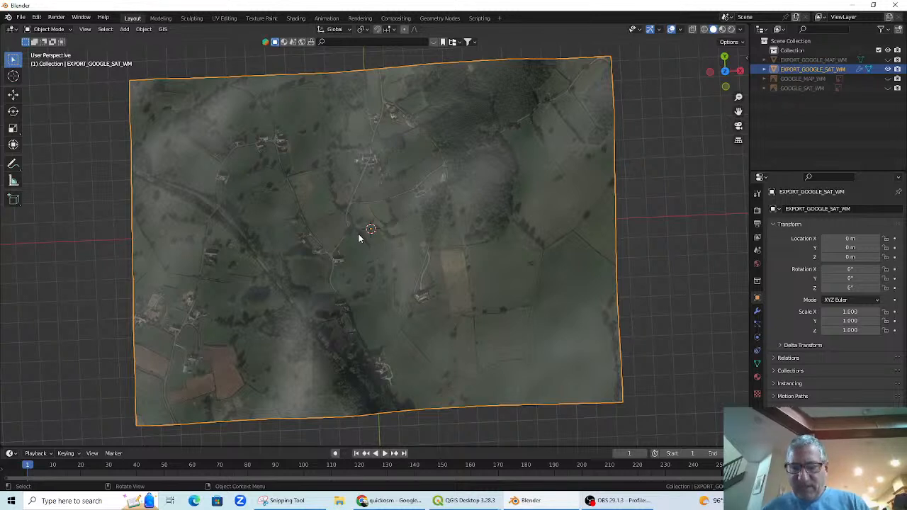
scroll(360, 238, "down", 1)
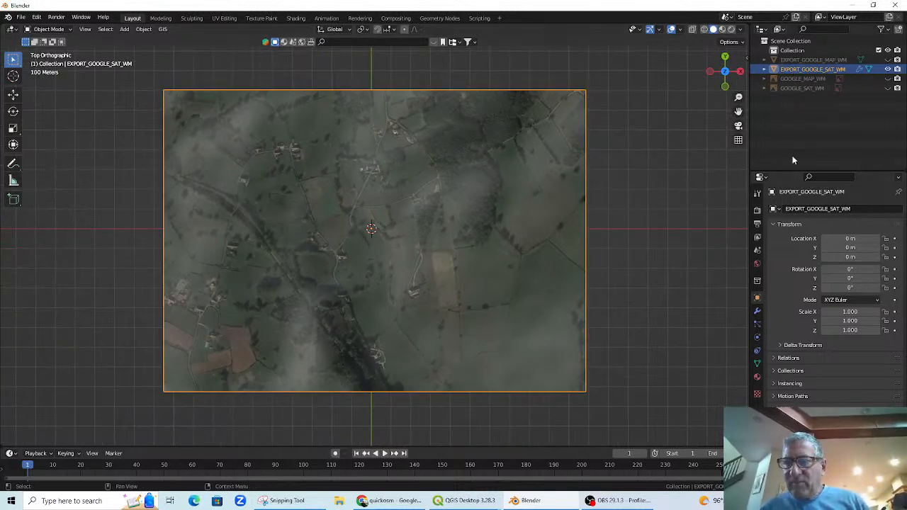
left_click(757, 312)
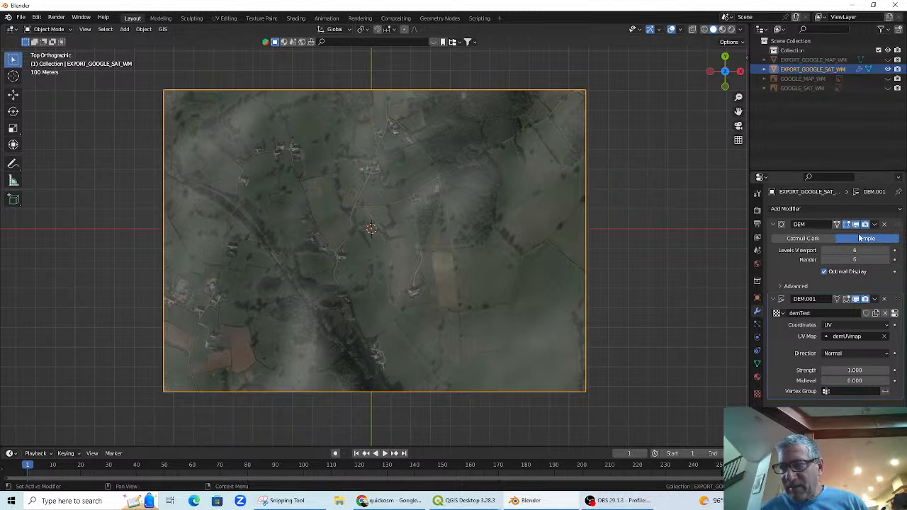
left_click(874, 224)
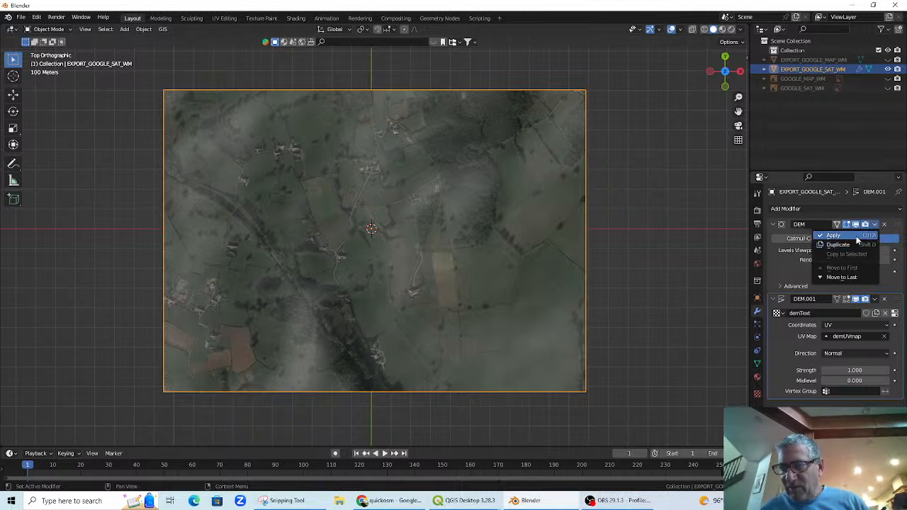
left_click(857, 239)
left_click(875, 224)
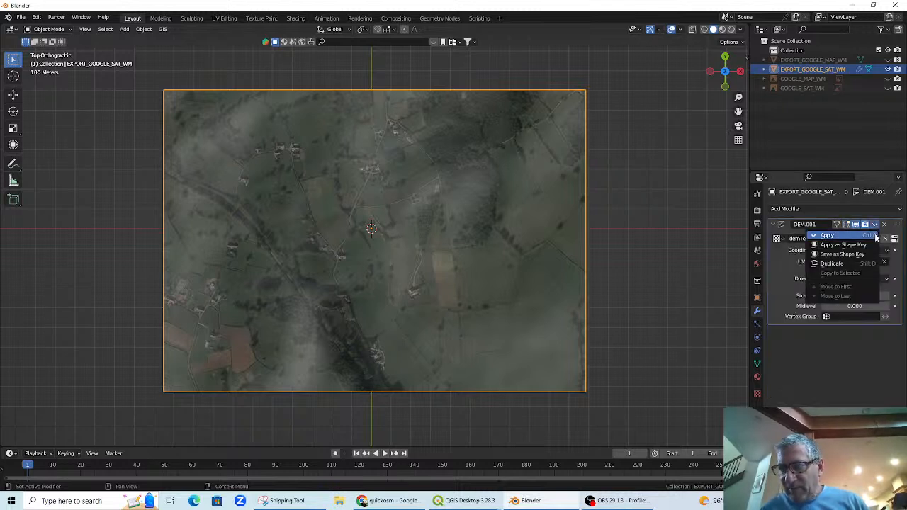
left_click(868, 234)
left_click_drag(563, 296, 666, 245)
key("KP_7")
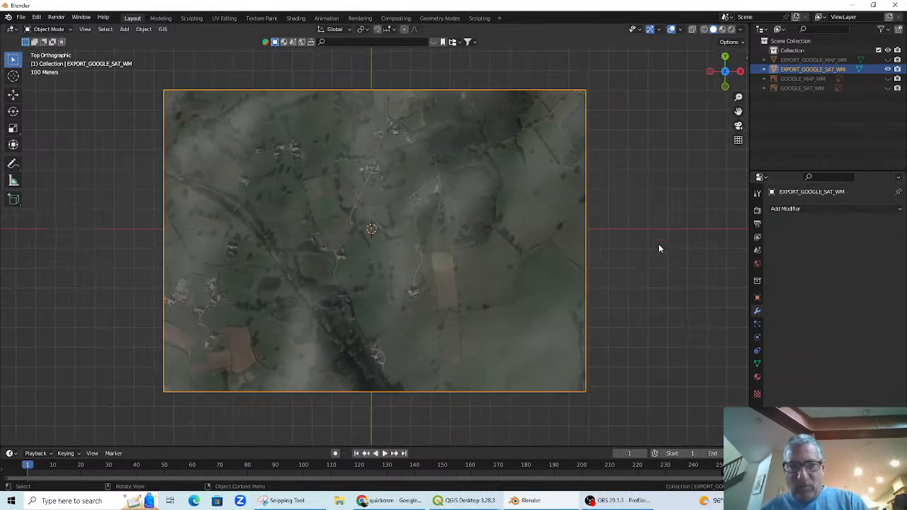
Try to import OSM buildings, highways and railways as separate objects, with building extrusion at a default height of 12.41
left_click(163, 29)
mouse_move(170, 56)
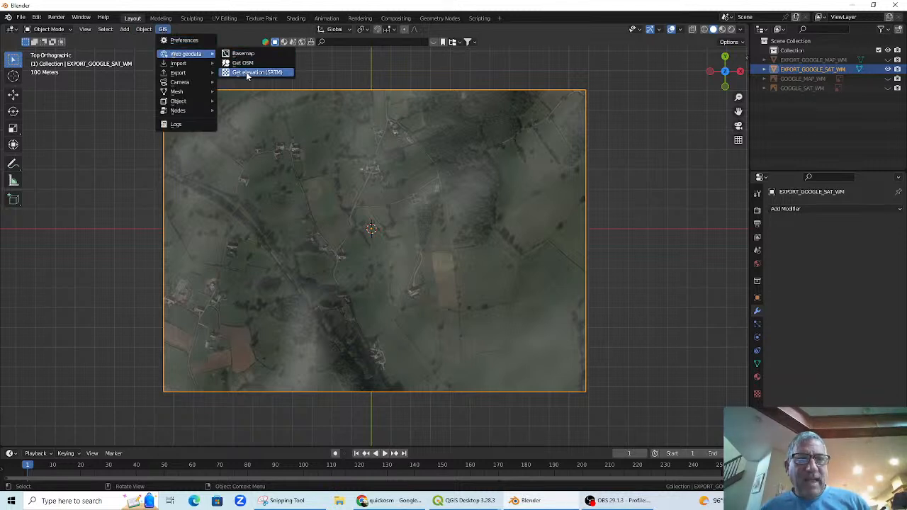
left_click(247, 64)
left_click(201, 93)
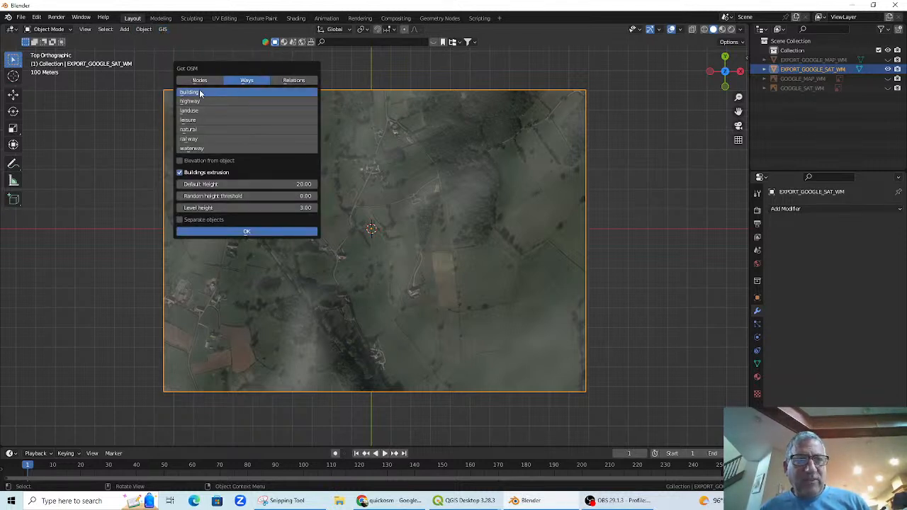
left_click(202, 139)
left_click(203, 147)
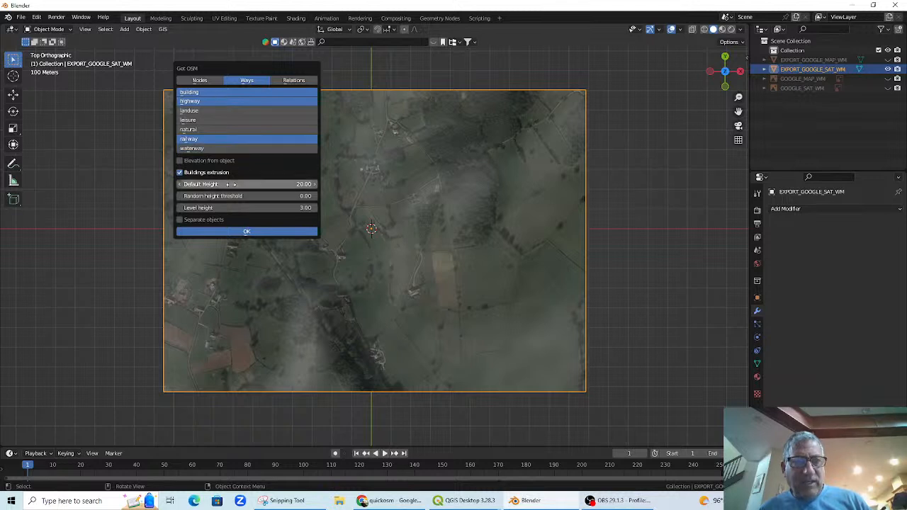
left_click(180, 220)
left_click_drag(212, 184, 209, 185)
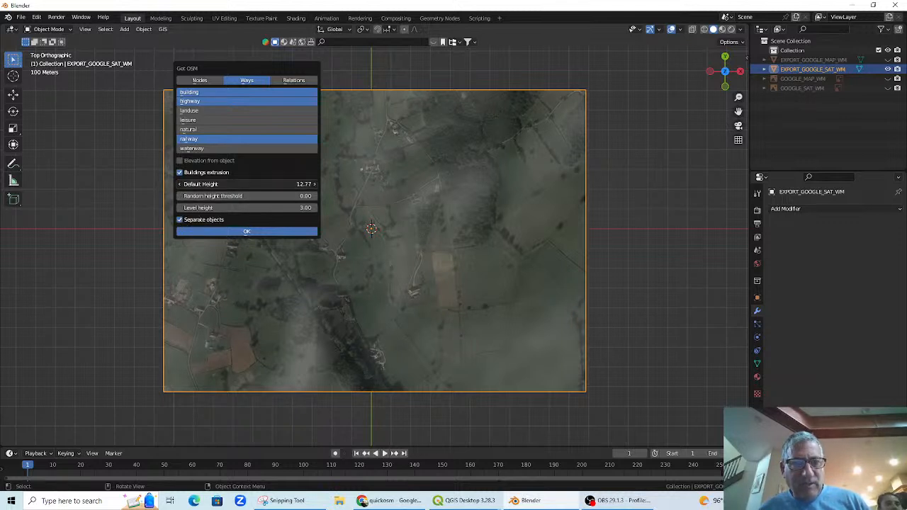
left_click_drag(295, 184, 291, 184)
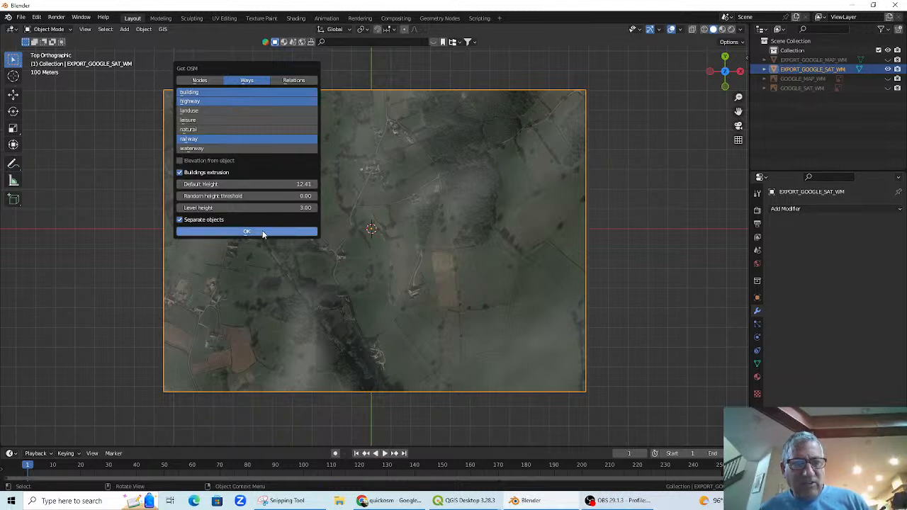
left_click(262, 231)
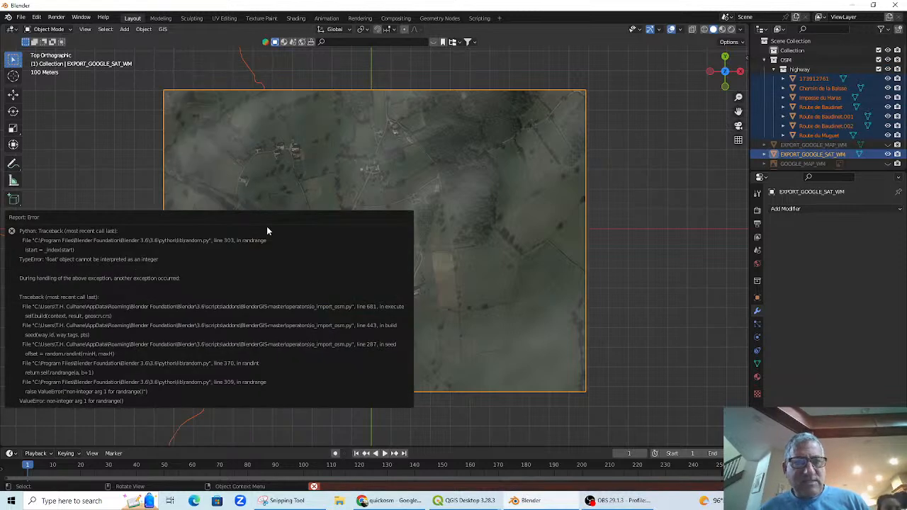
Undo the OSM import and return to the top view of the satellite terrain
left_click_drag(565, 184, 517, 188)
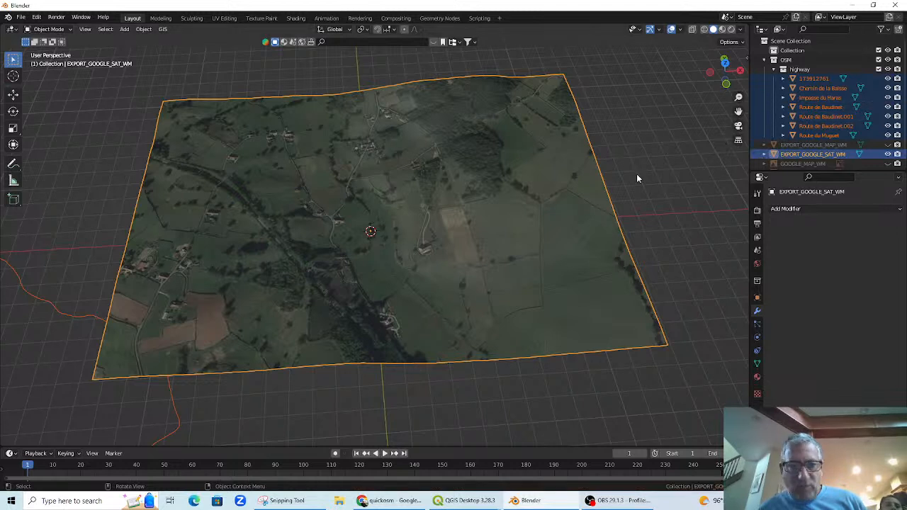
key("ctrl+z")
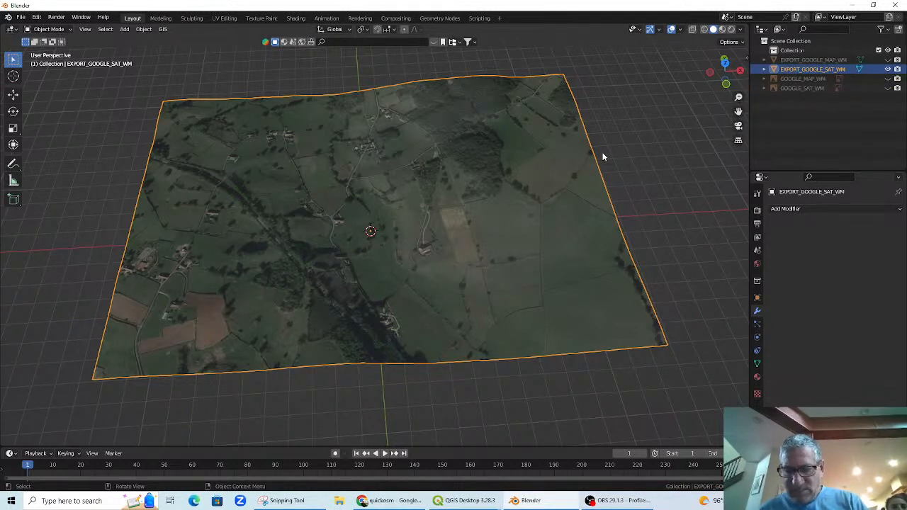
key("KP_7")
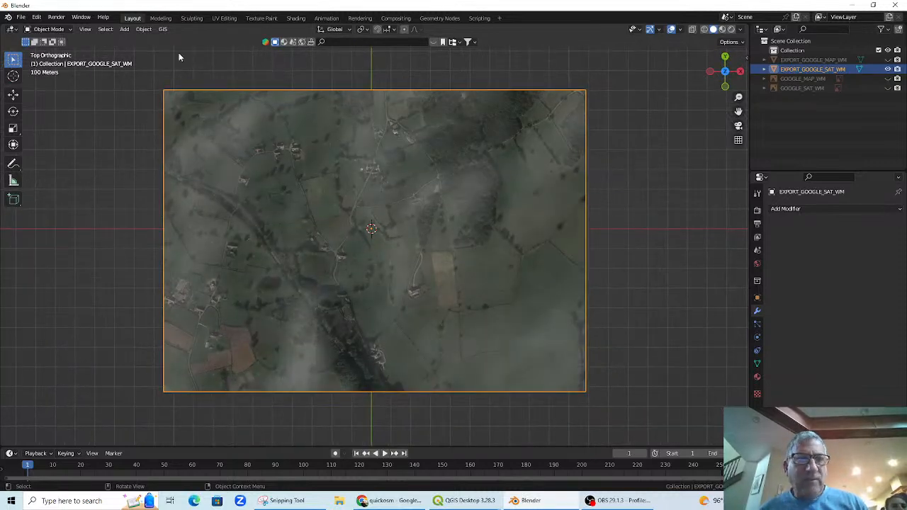
Get OSM building and highway ways for the satellite terrain, taking their elevation from EXPORT_GOOGLE_SAT_WM
left_click(162, 29)
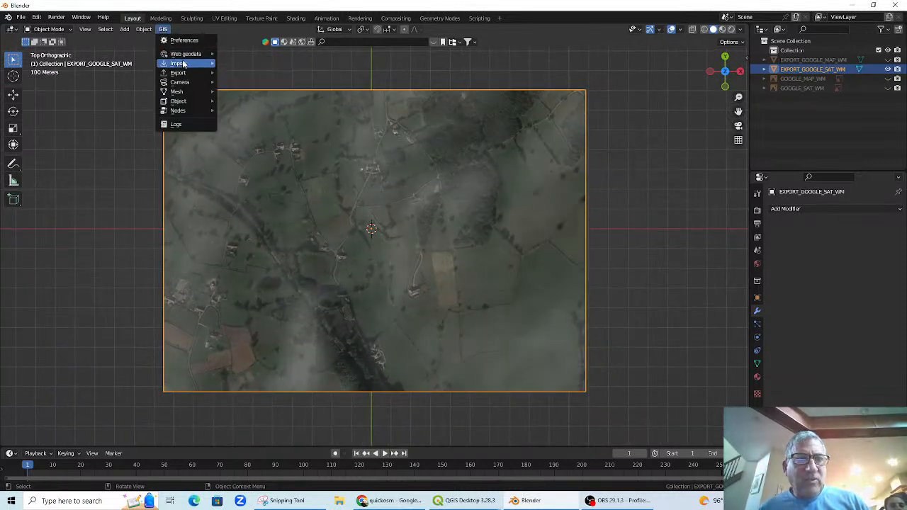
mouse_move(191, 54)
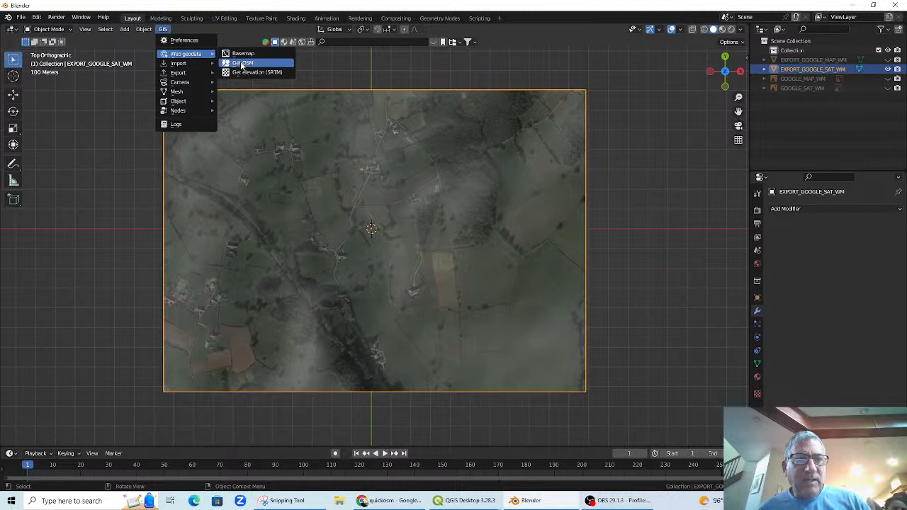
left_click(242, 65)
left_click(186, 100)
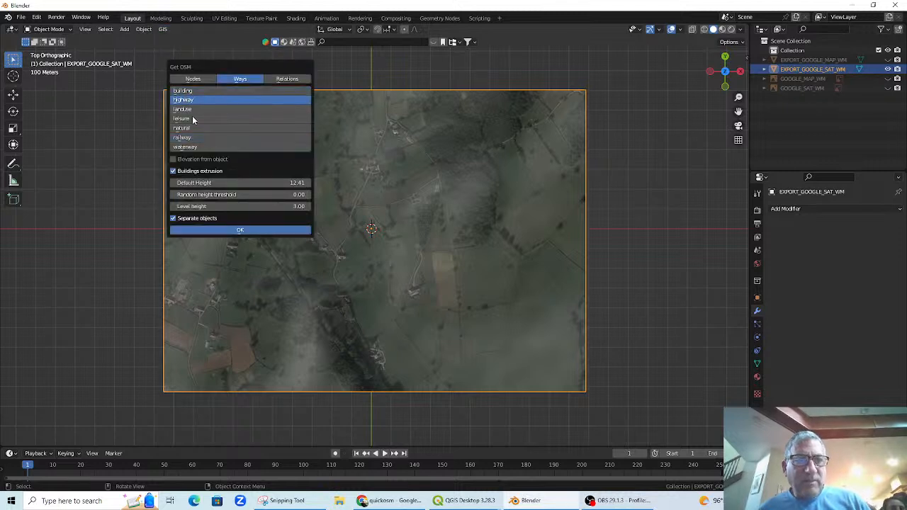
left_click(193, 92)
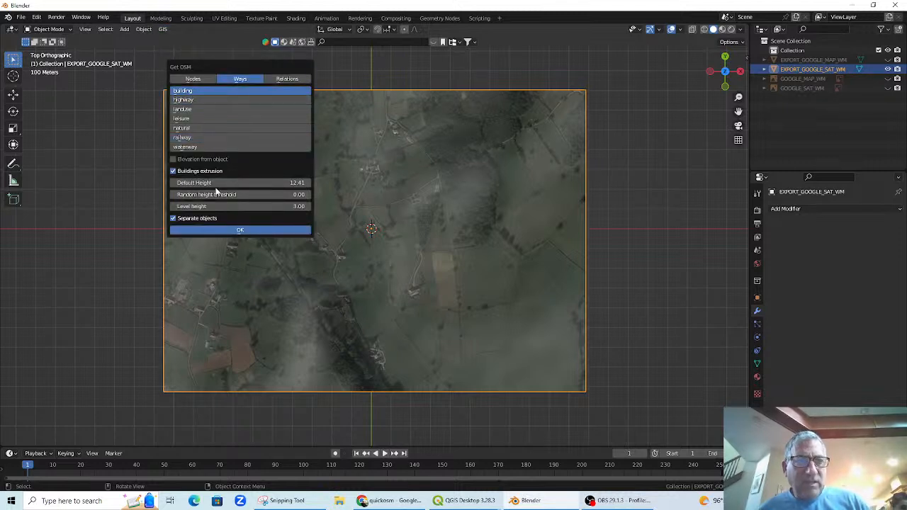
left_click(174, 160)
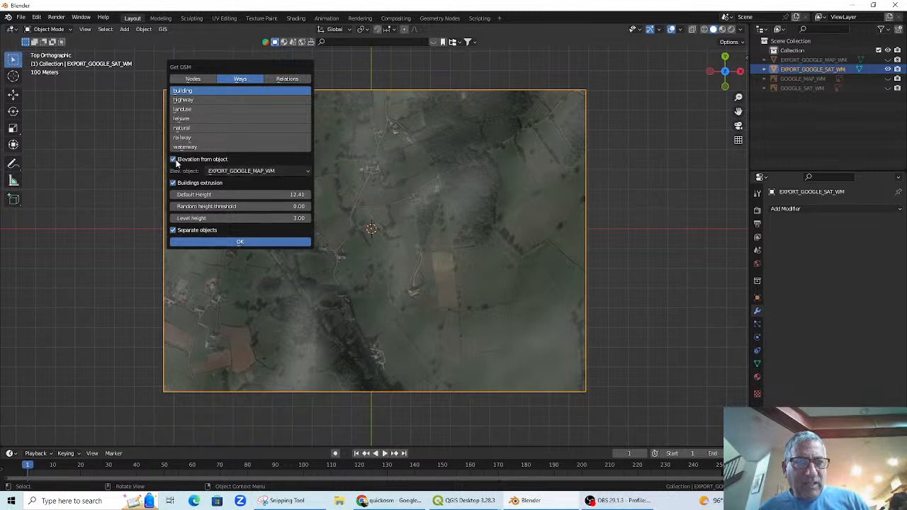
left_click(243, 171)
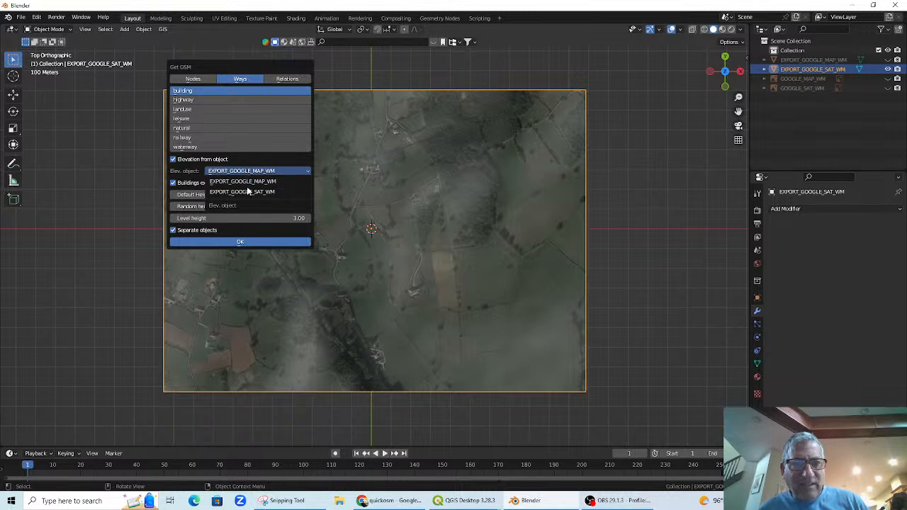
left_click(247, 191)
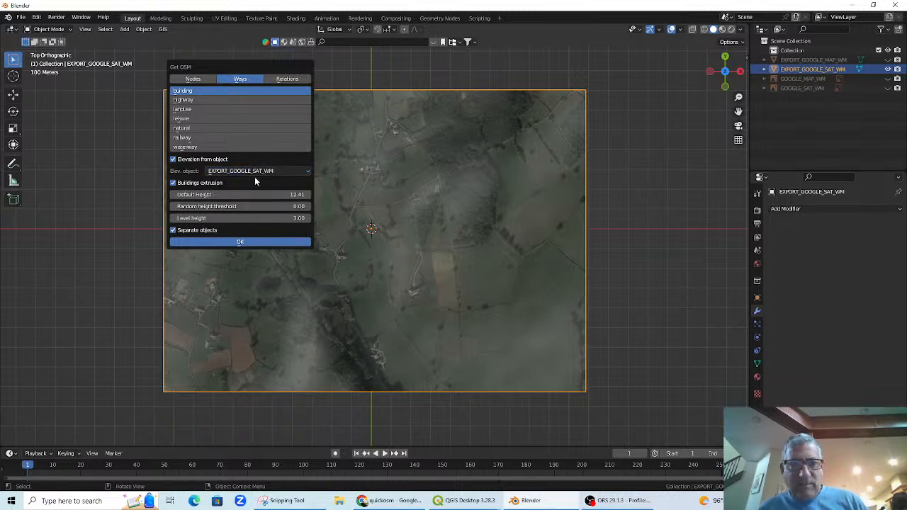
left_click(190, 100, "shift")
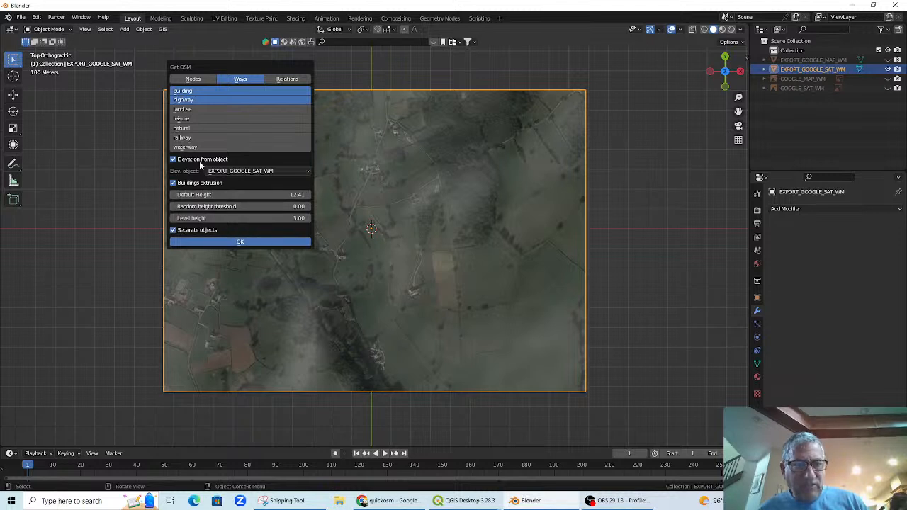
left_click(220, 242)
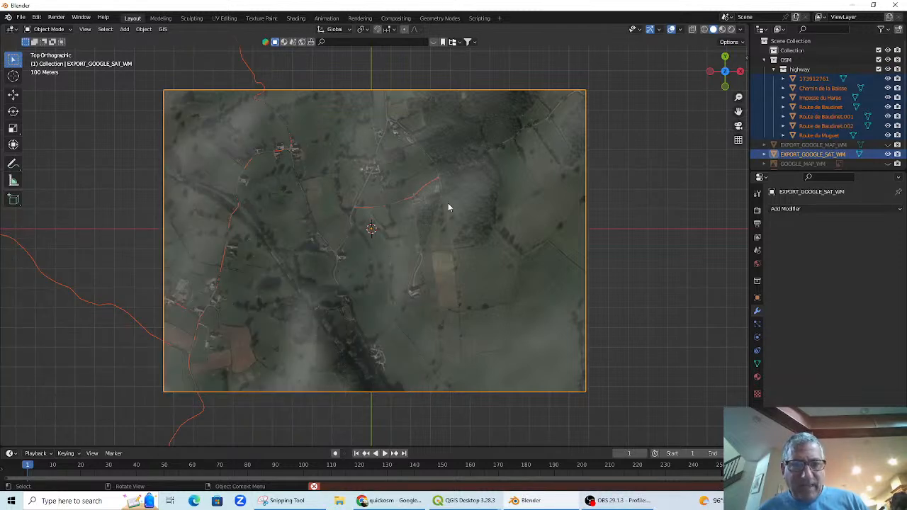
left_click_drag(438, 232, 425, 208)
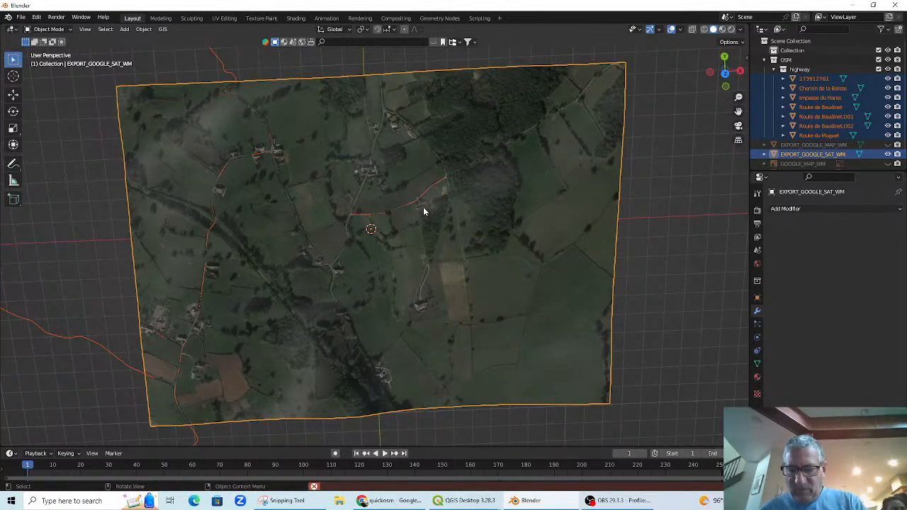
Try to import only the OSM buildings from the top view, with the separate objects option turned off
key("KP_7")
left_click(126, 30)
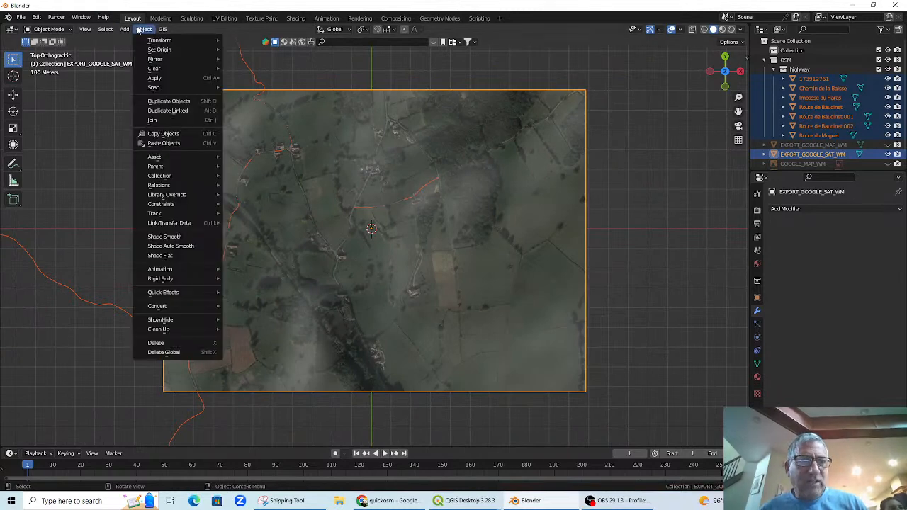
mouse_move(163, 30)
mouse_move(179, 56)
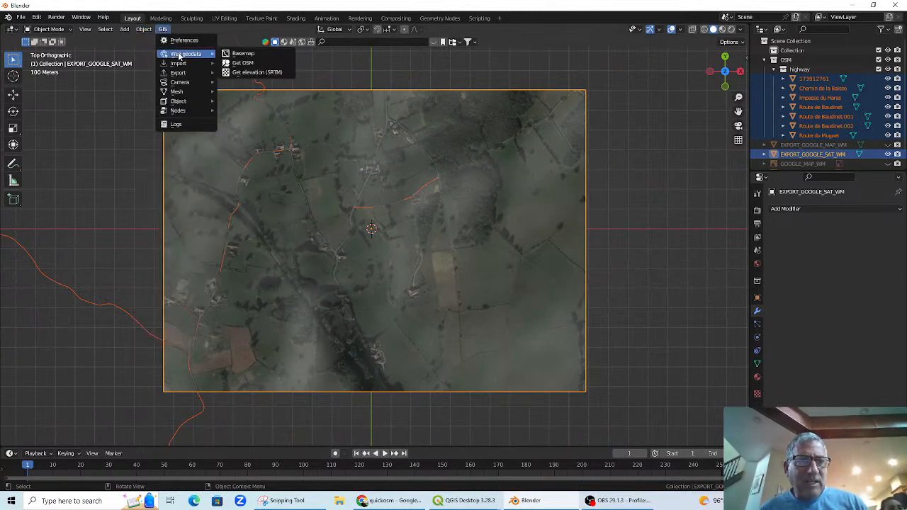
left_click(241, 62)
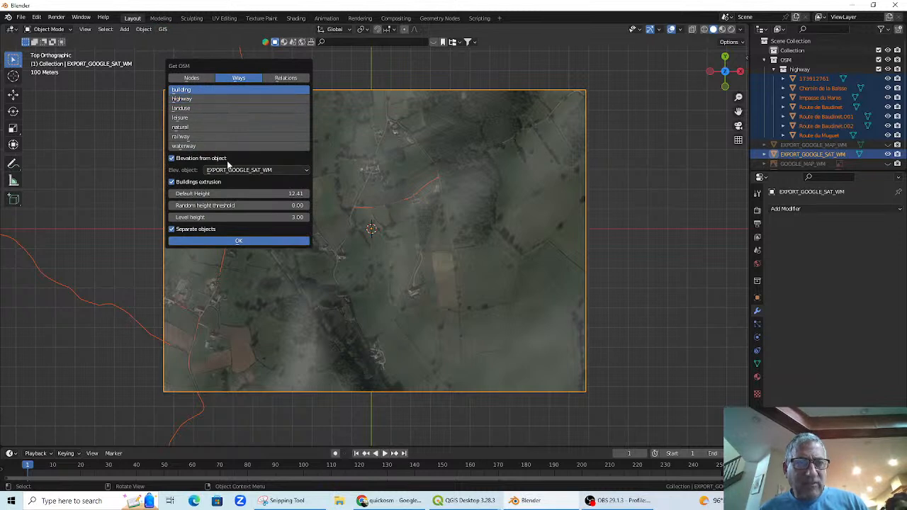
left_click(175, 231)
left_click(216, 241)
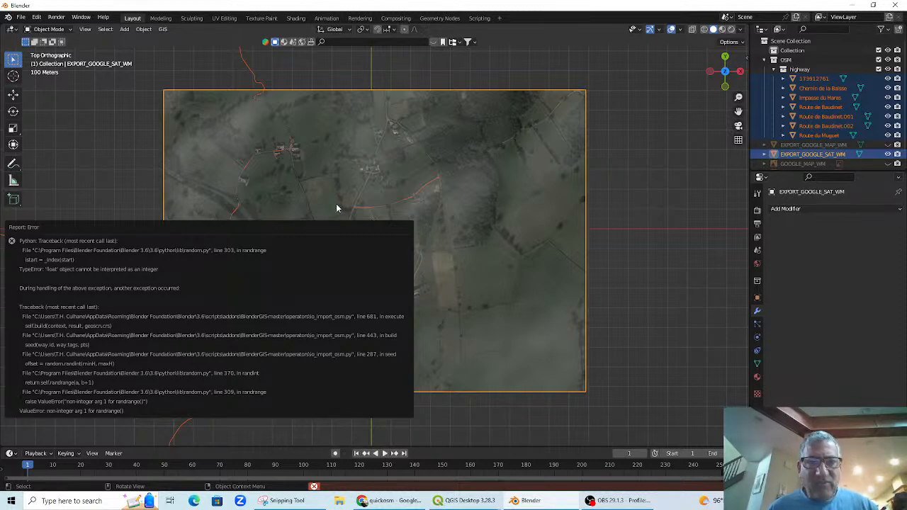
Unhide the original GOOGLE_MAP_WM and GOOGLE_SAT_WM images, then select and frame the exported satellite plane
scroll(485, 226, "up", 2)
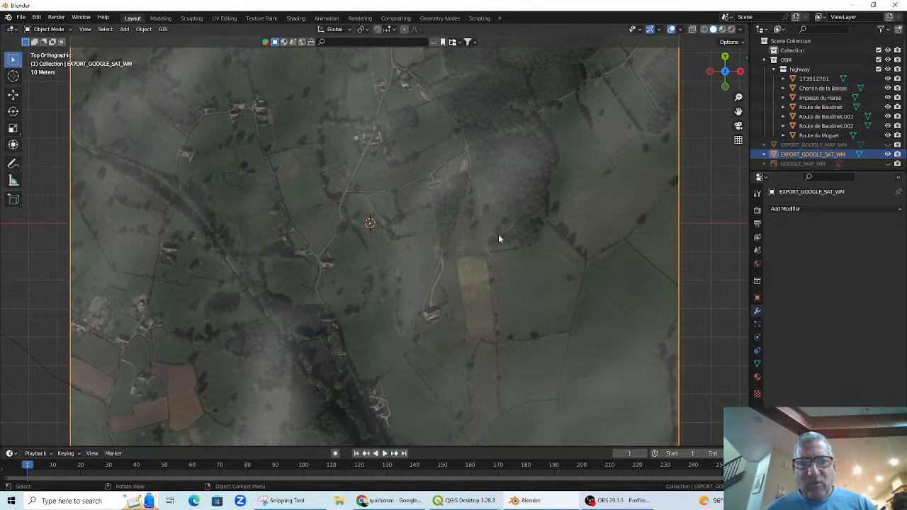
left_click(711, 233)
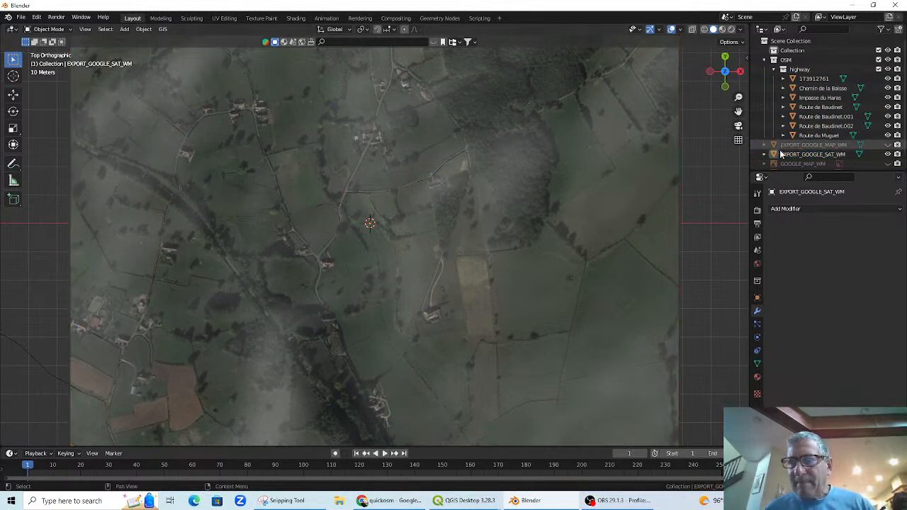
left_click(801, 155)
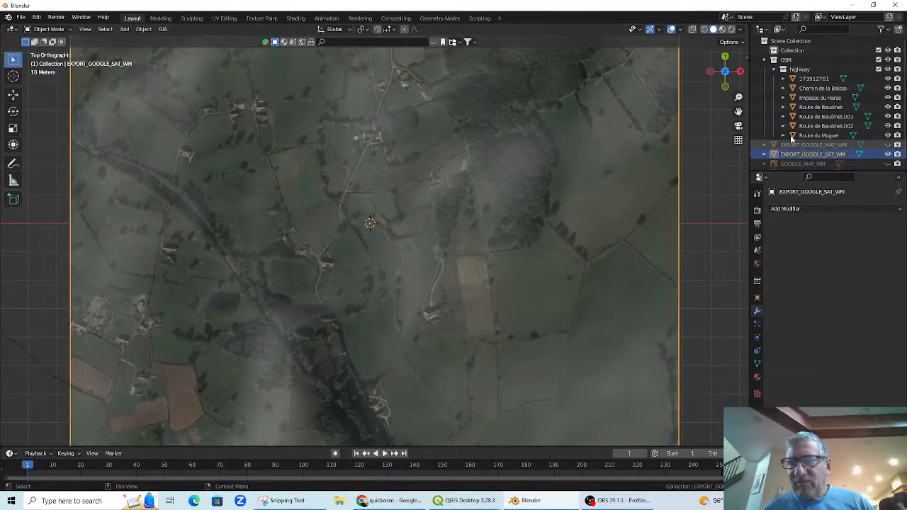
scroll(784, 126, "down", 1)
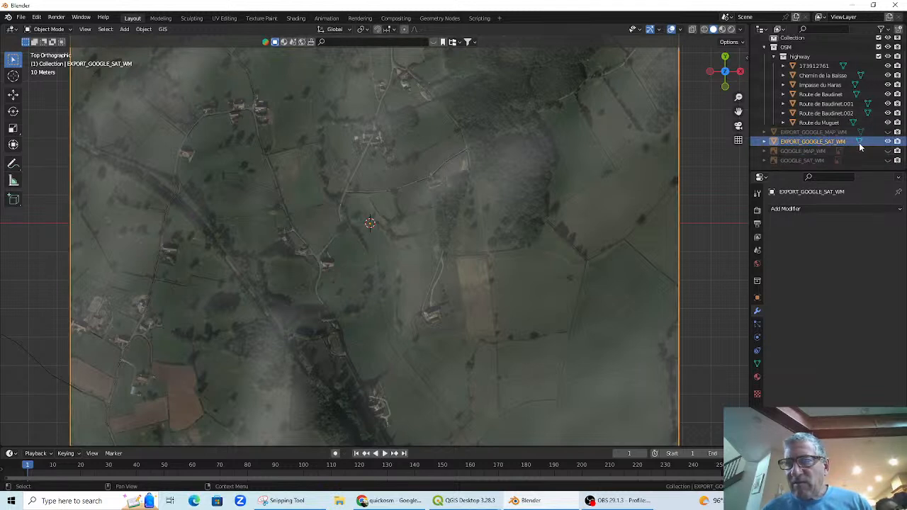
left_click(888, 152)
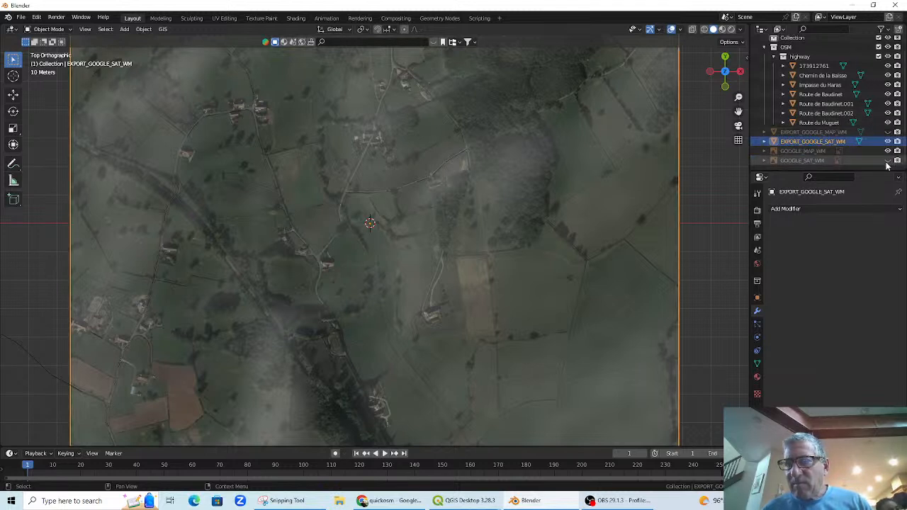
left_click(805, 152)
left_click(813, 141)
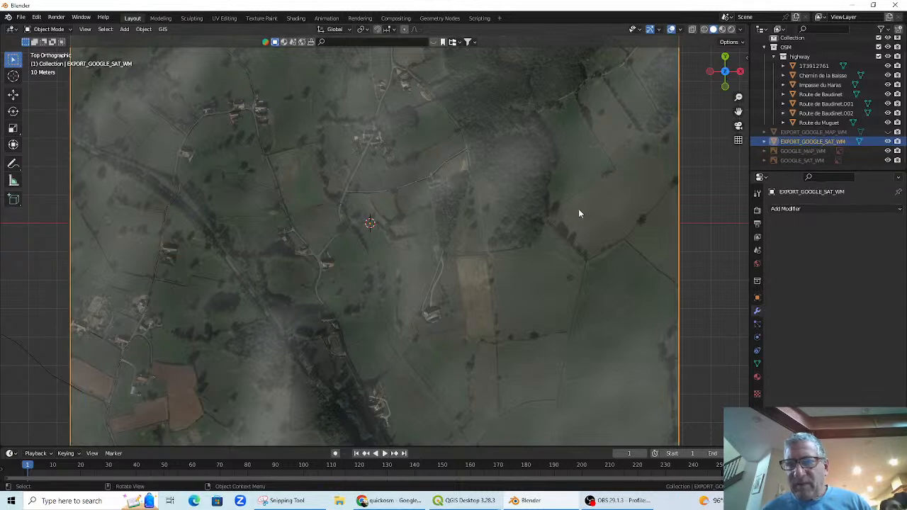
key("KP_Decimal")
Show the exported Google map plane and hide the exported satellite plane
left_click(888, 131)
left_click(889, 142)
left_click(888, 142)
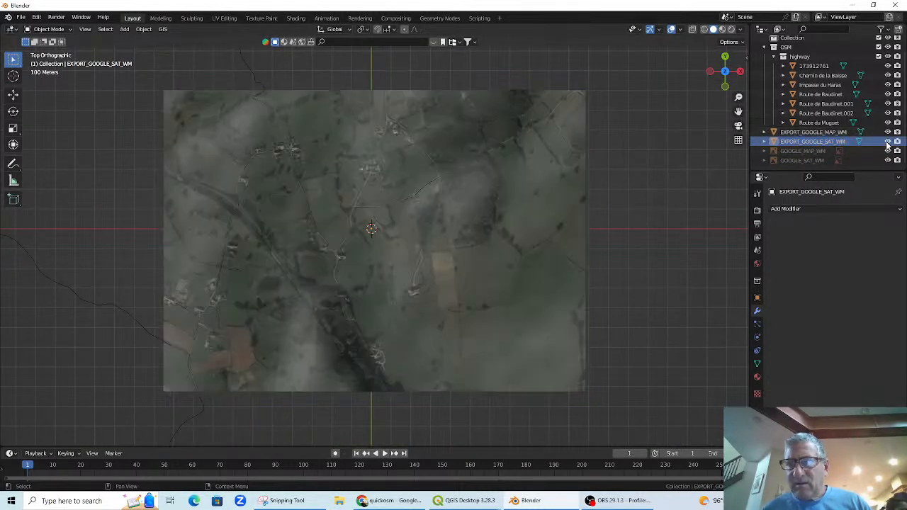
left_click(889, 142)
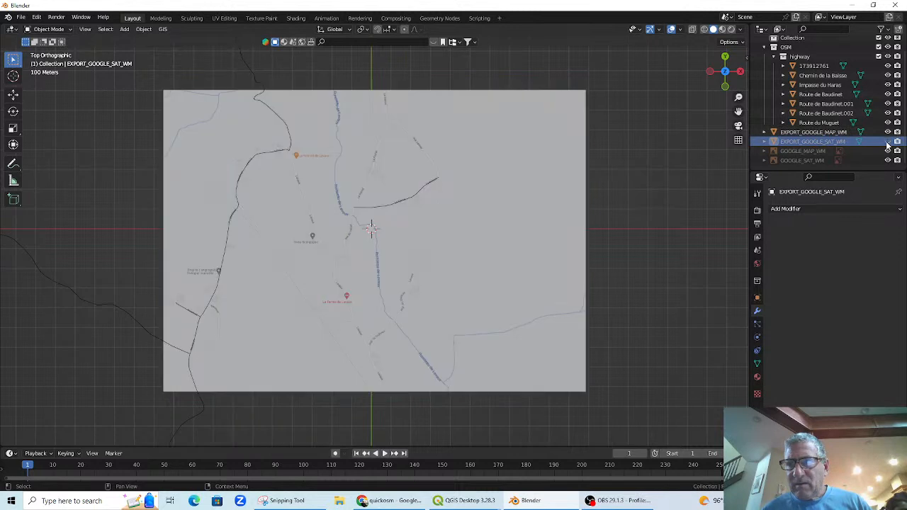
Try to get OSM data with the exported map plane EXPORT_GOOGLE_MAP_WM as the selected object
left_click(808, 134)
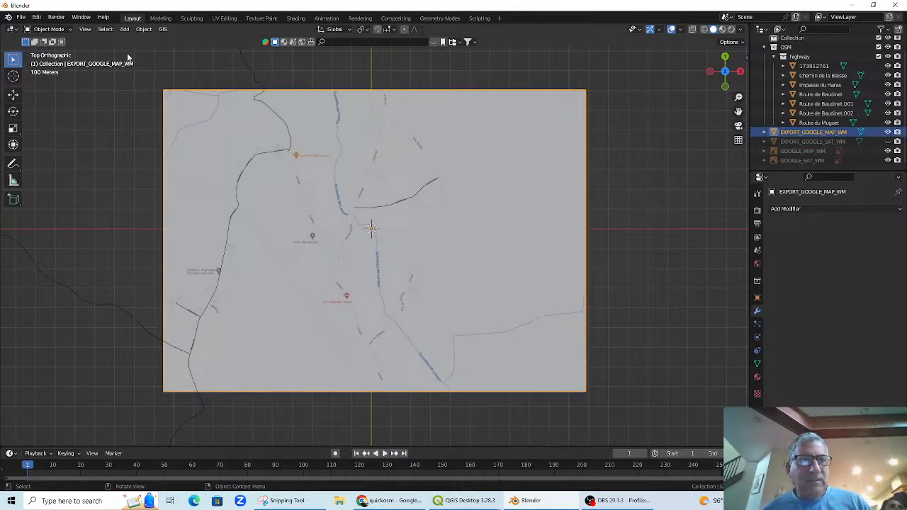
left_click(162, 30)
mouse_move(188, 54)
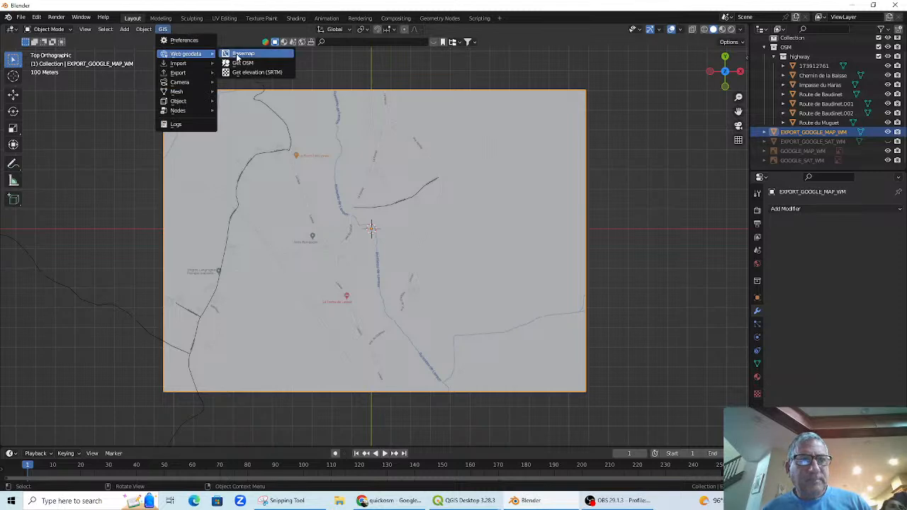
left_click(243, 63)
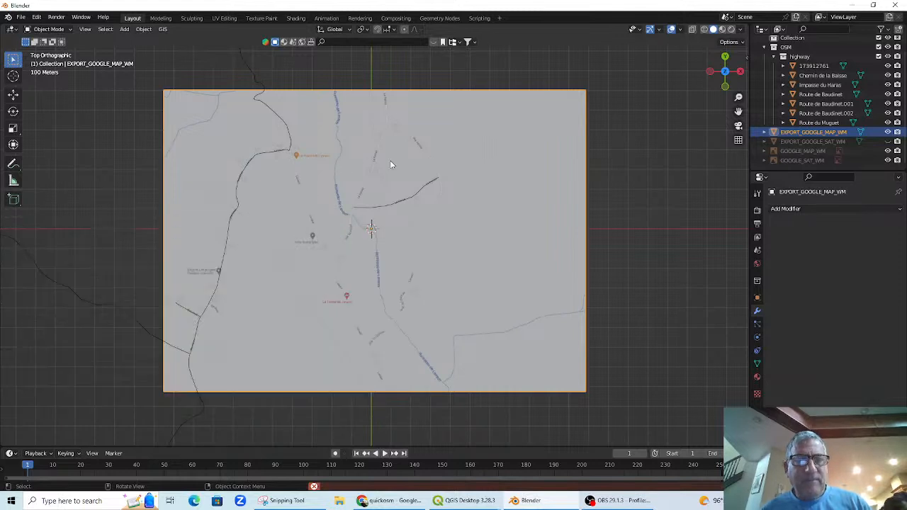
Start a new General file in place of the current terrain scene
left_click(22, 18)
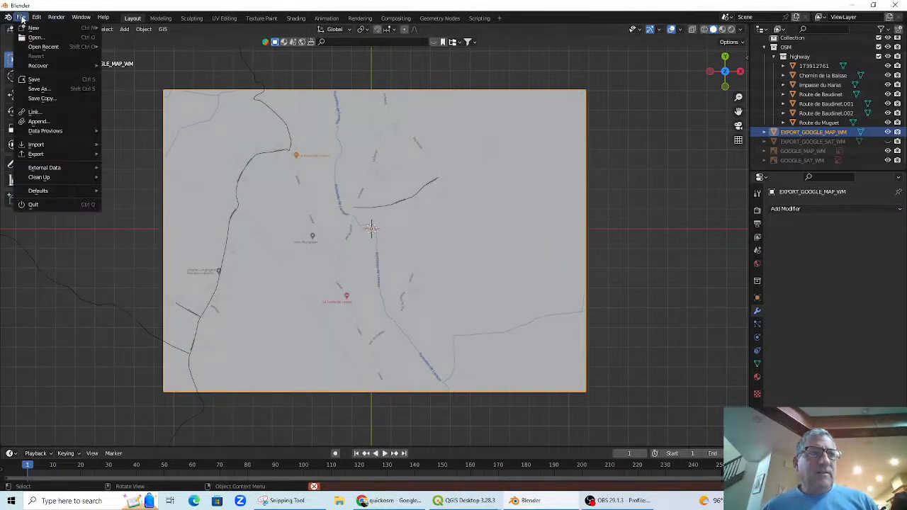
mouse_move(35, 27)
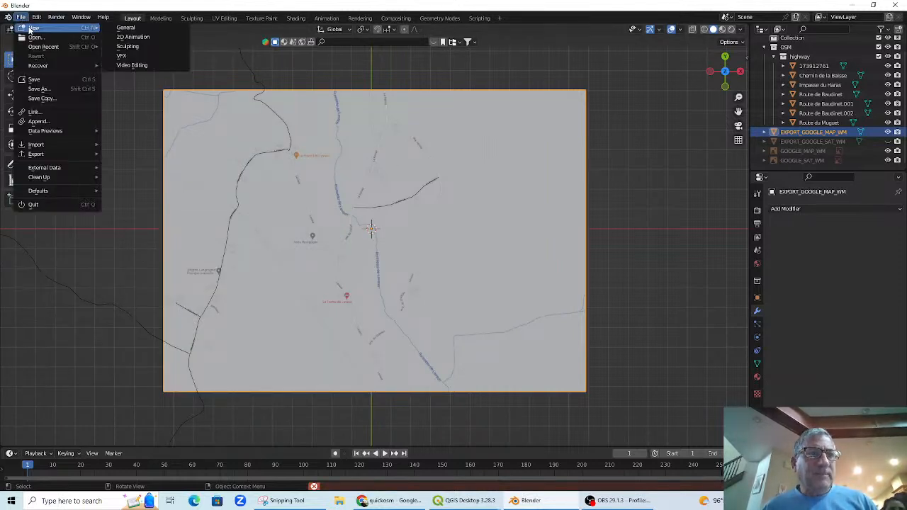
left_click(130, 30)
left_click(461, 269)
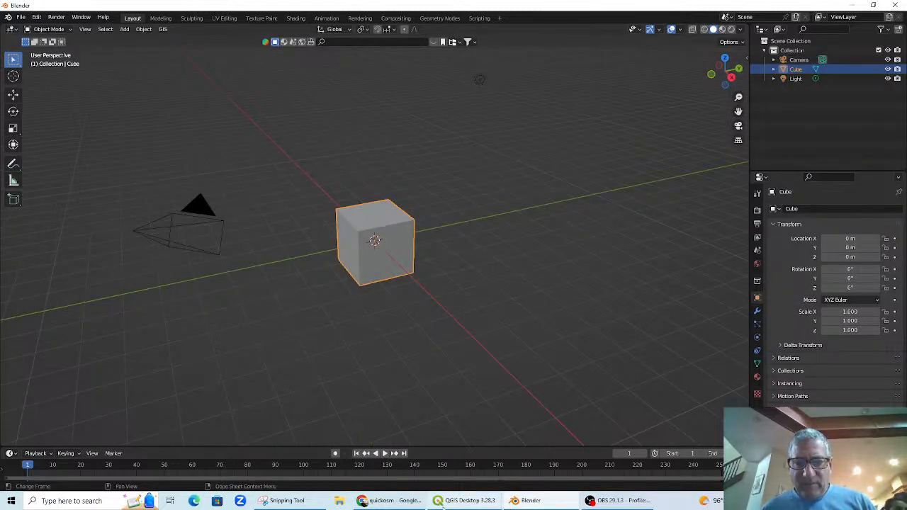
Close the open QGIS project, accepting the loss of its temporary scratch layers and saving it as scproject in the DyoProjectQGIS folder
mouse_move(454, 503)
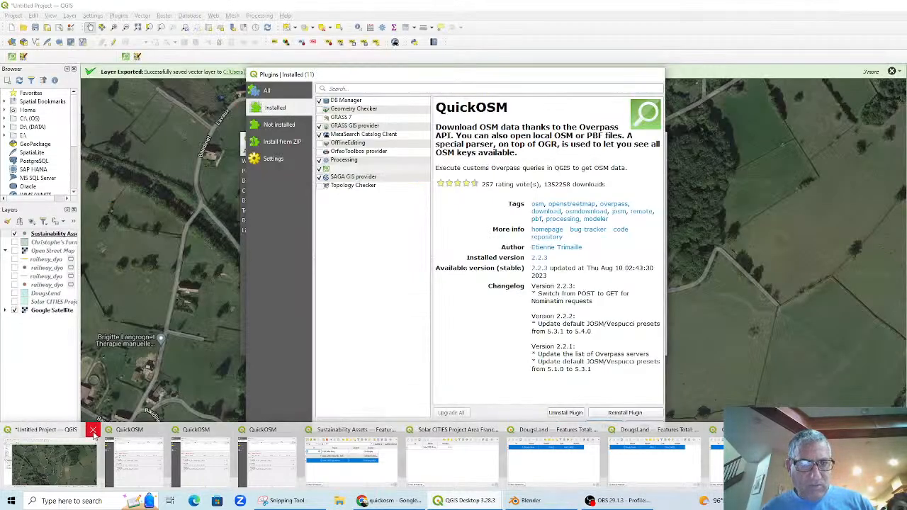
left_click(93, 432)
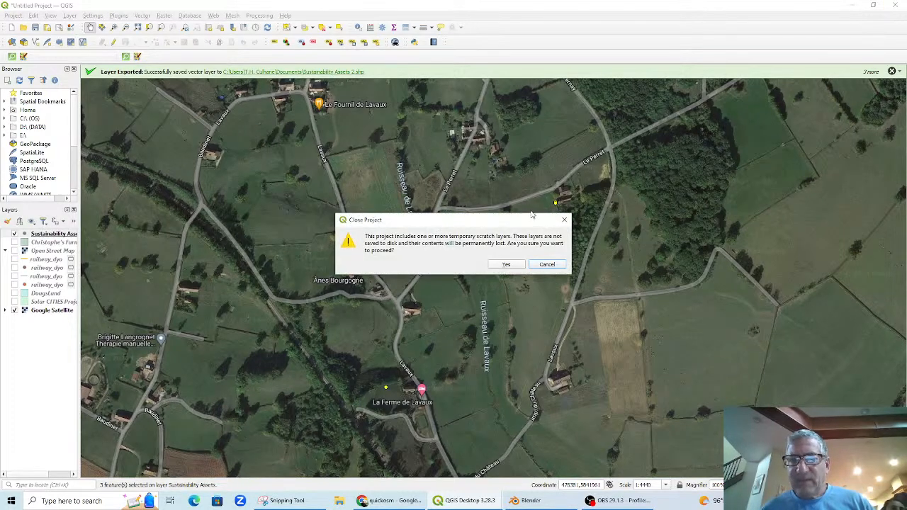
left_click(515, 264)
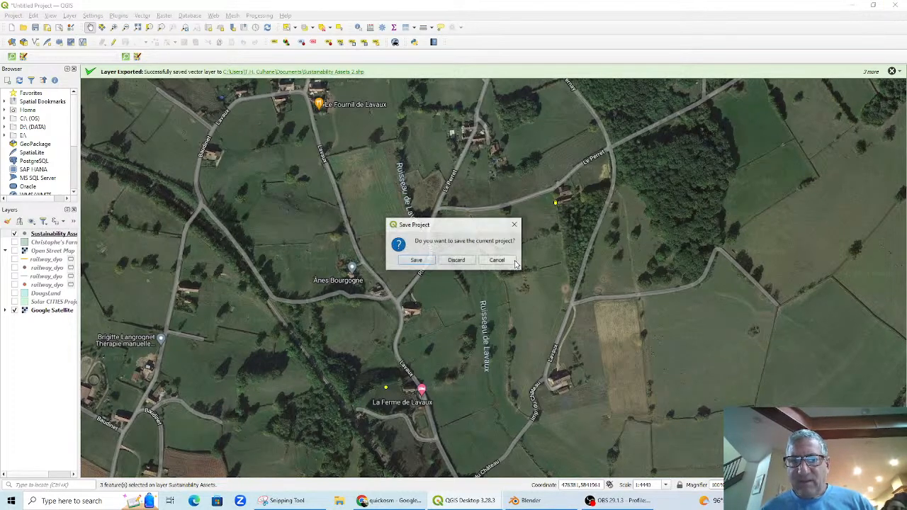
left_click(416, 261)
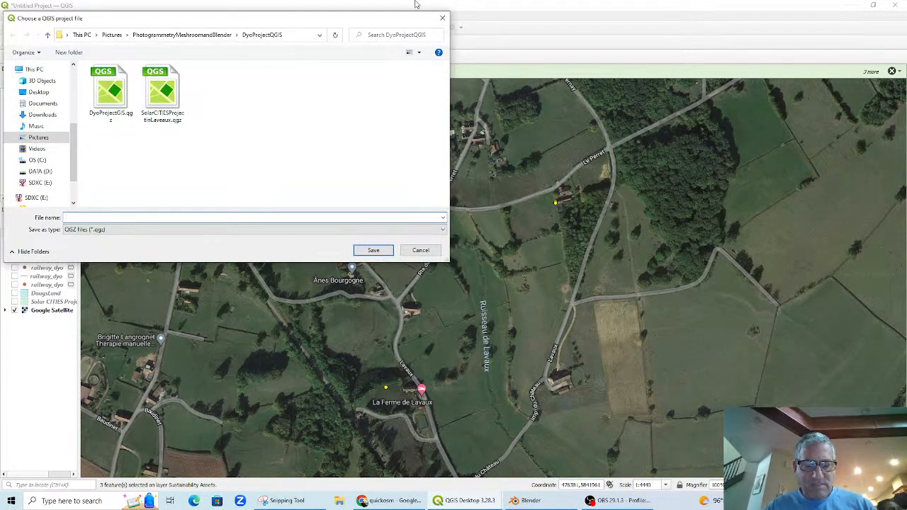
type("ScpO")
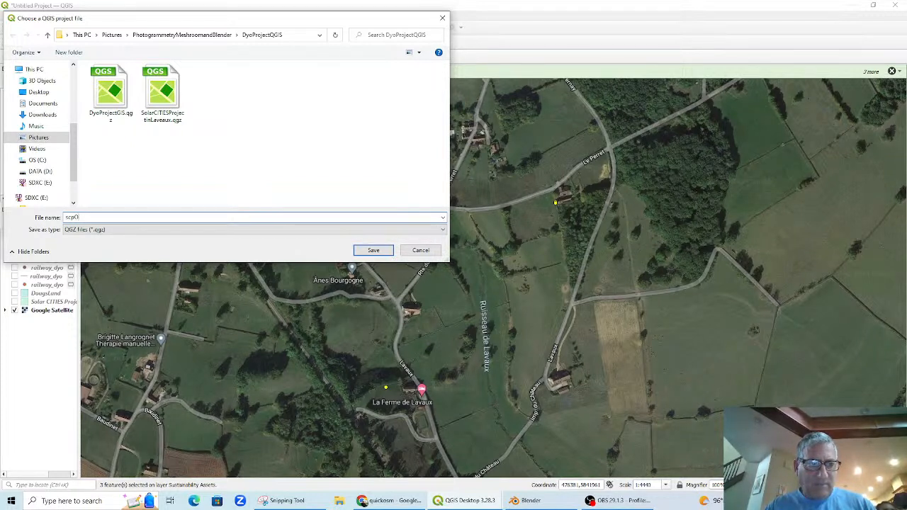
key("BackSpace")
key("BackSpace")
key("BackSpace")
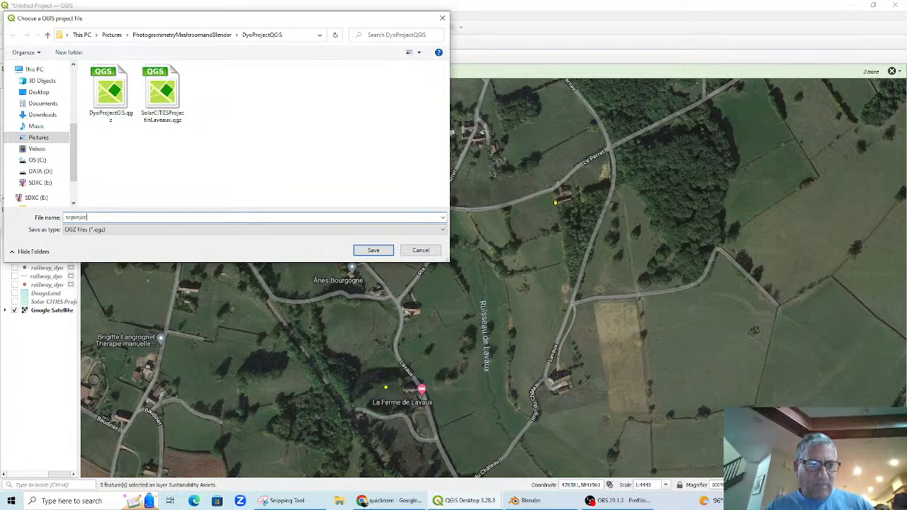
left_click(374, 250)
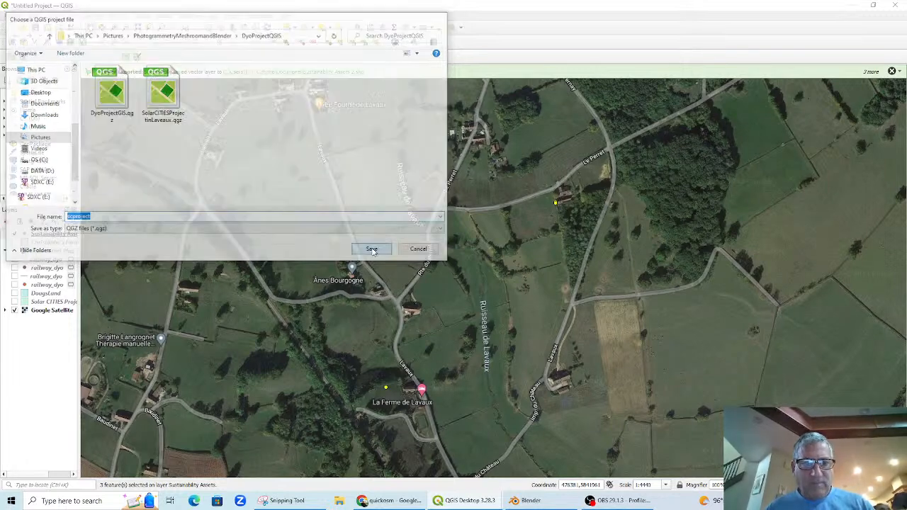
Close Blender, launch it again, and dismiss the splash screen
left_click(526, 500)
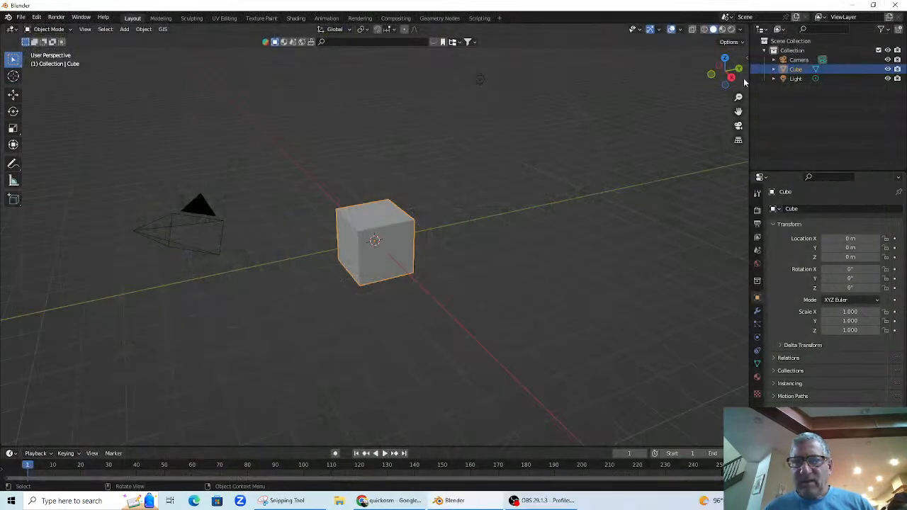
left_click(463, 502)
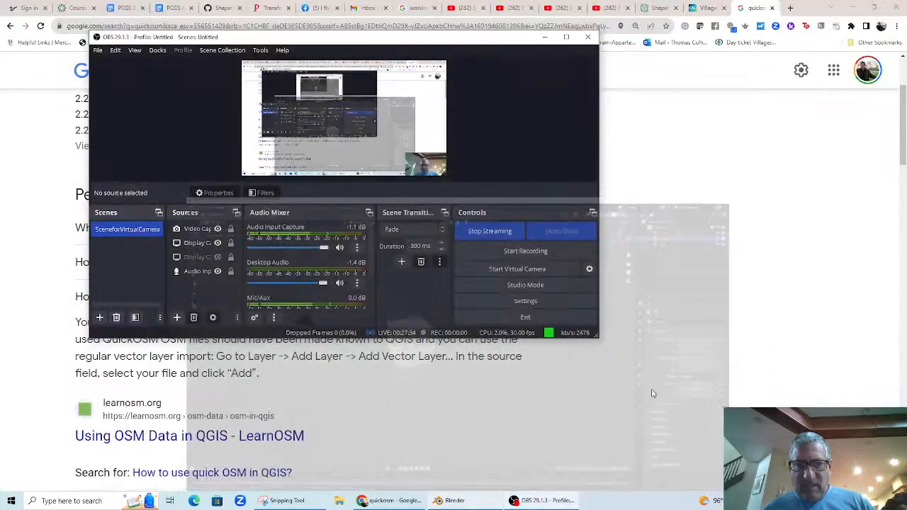
left_click(454, 501)
left_click(894, 5)
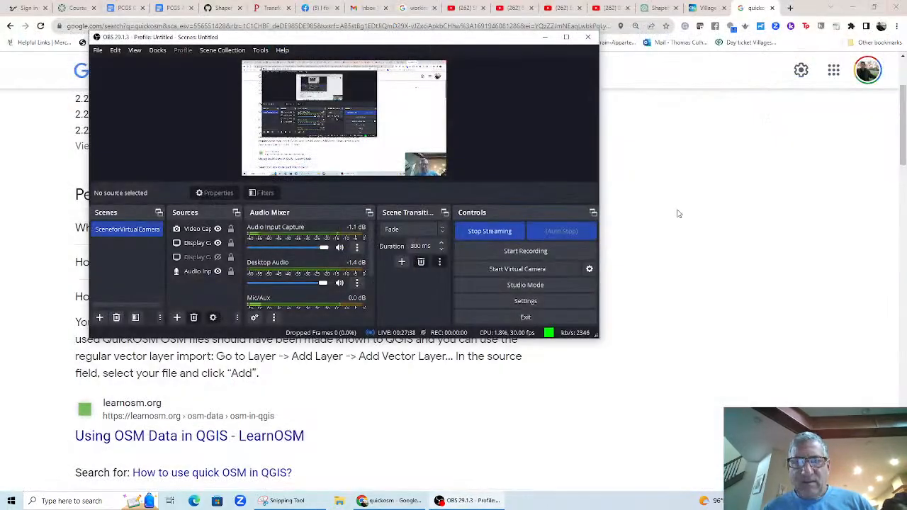
left_click(44, 501)
type("ble")
key("Return")
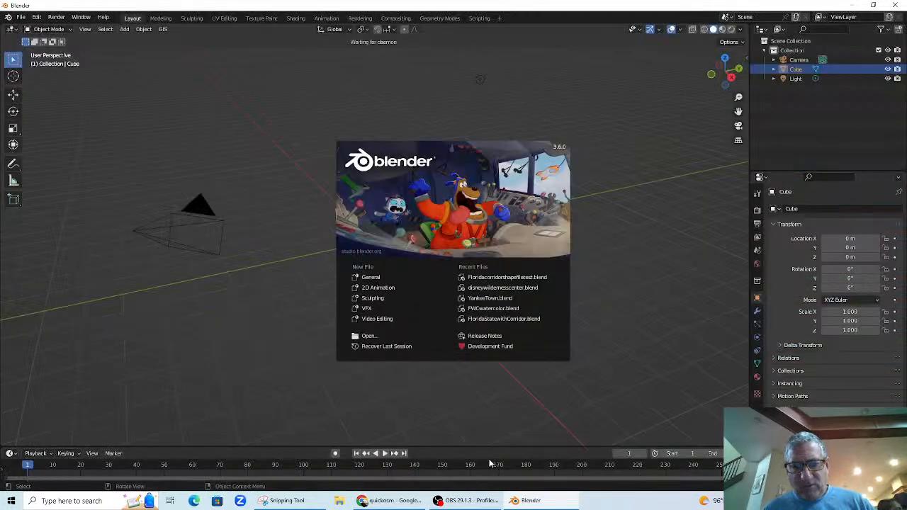
left_click(252, 292)
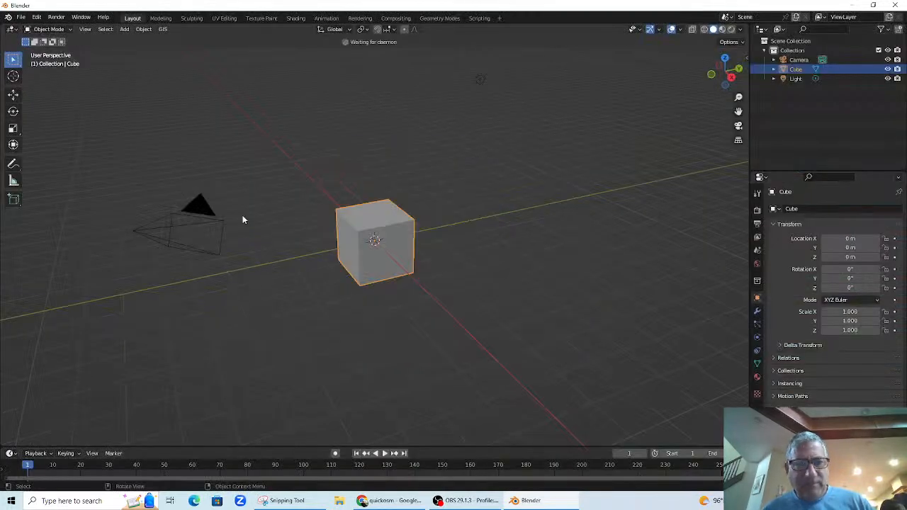
Delete the default camera, cube and light from the new scene
left_click(173, 218)
key("a")
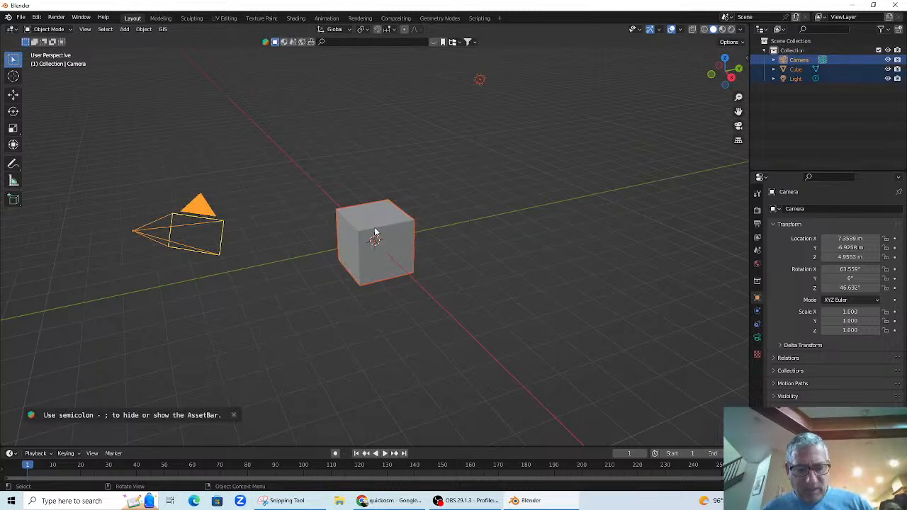
key("Delete")
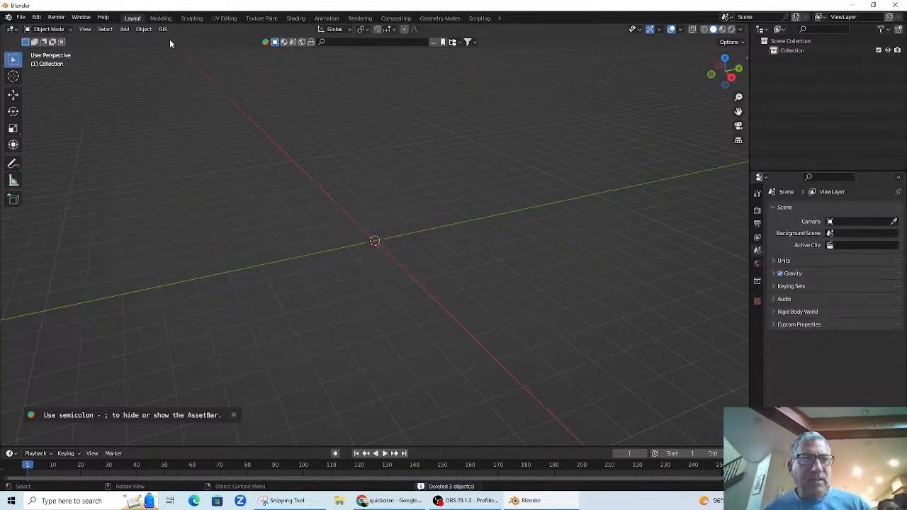
From the top view, load a web basemap with Google as the source and Map as the layer
key("KP_7")
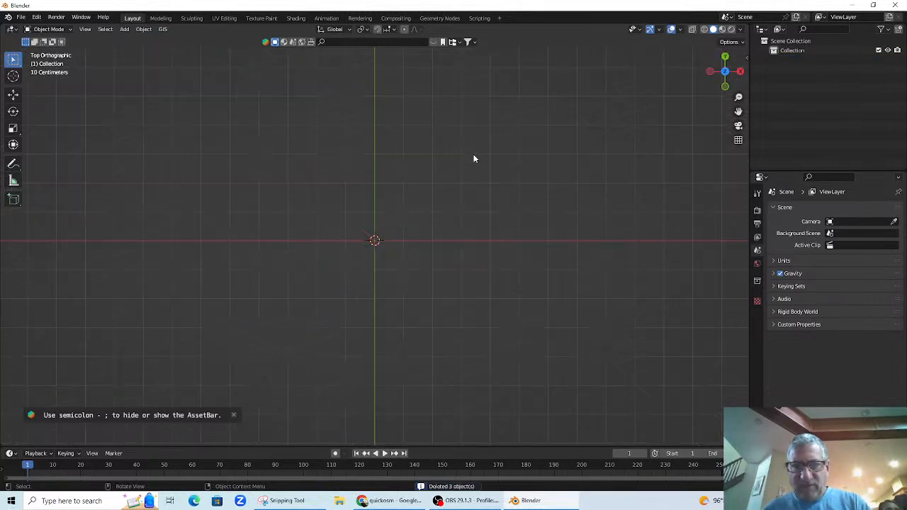
left_click(162, 29)
mouse_move(167, 52)
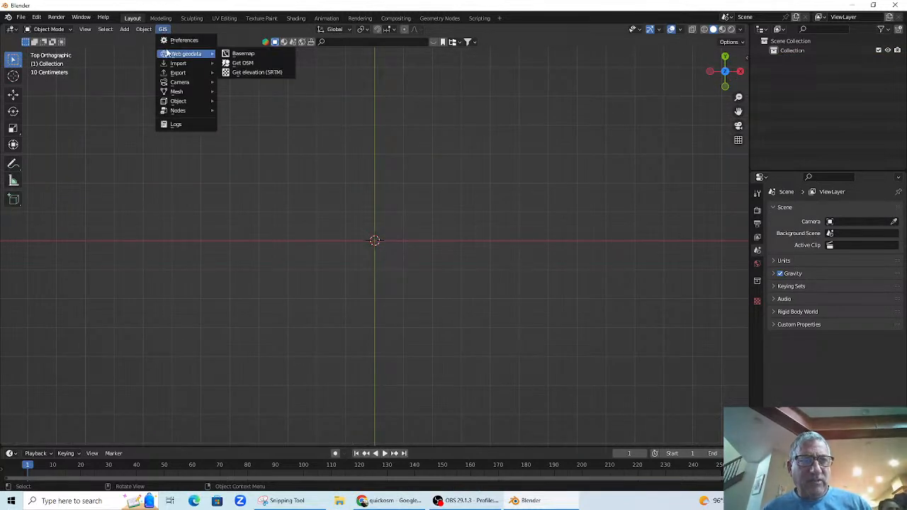
left_click(255, 53)
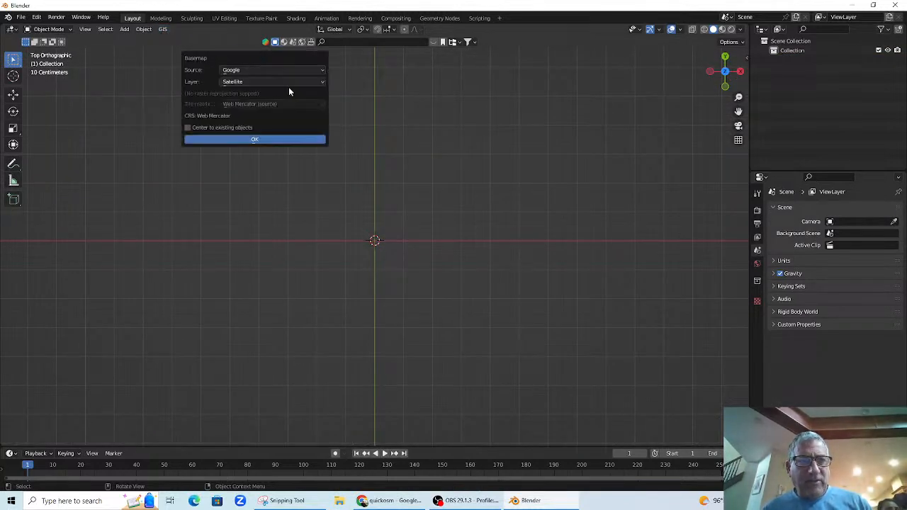
left_click(269, 83)
left_click(257, 101)
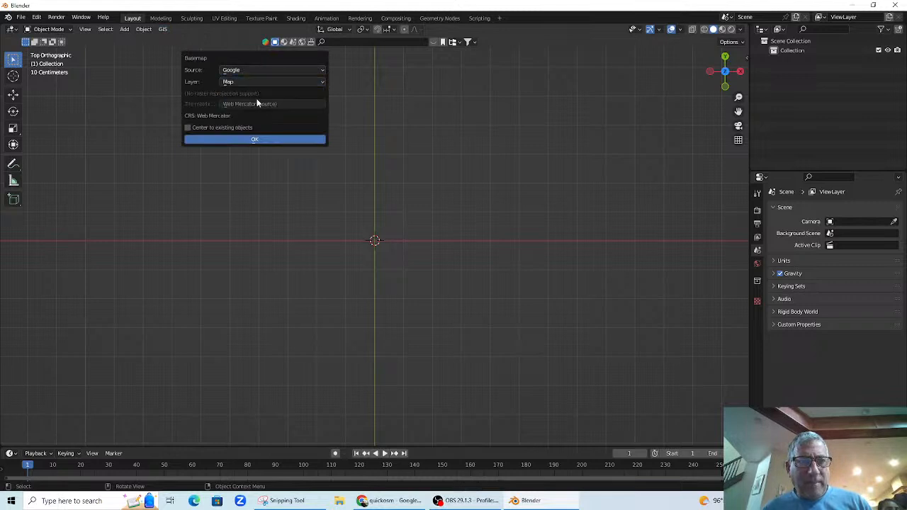
left_click(250, 140)
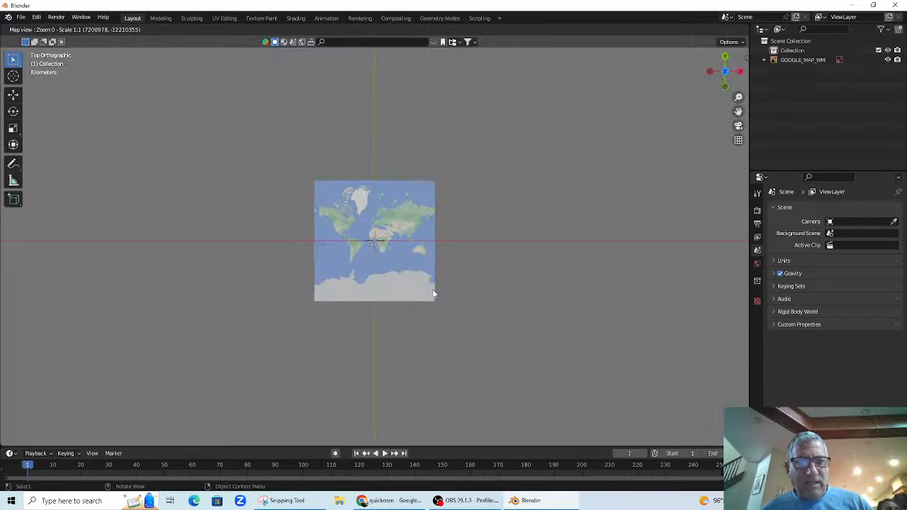
Take the basemap to the location Dyo at zoom level 10
scroll(419, 279, "up", 2)
scroll(419, 278, "down", 2)
key("g")
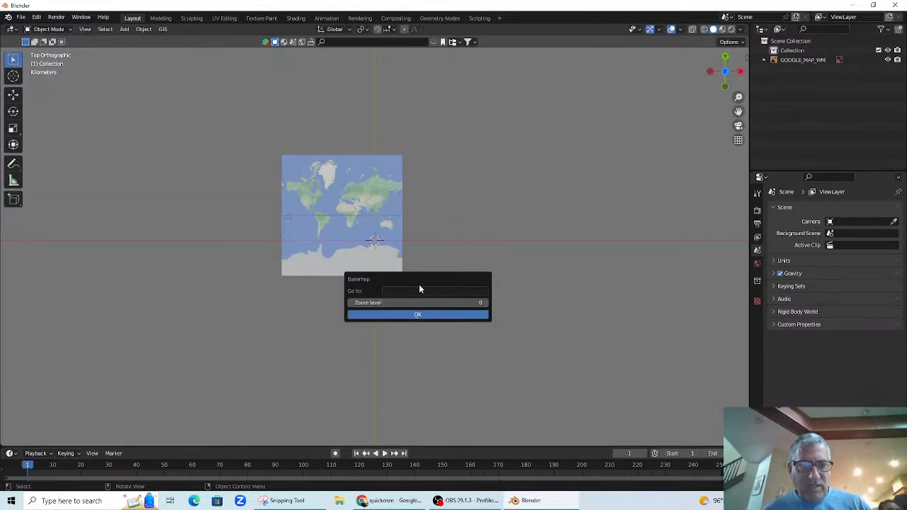
left_click(409, 292)
type("D")
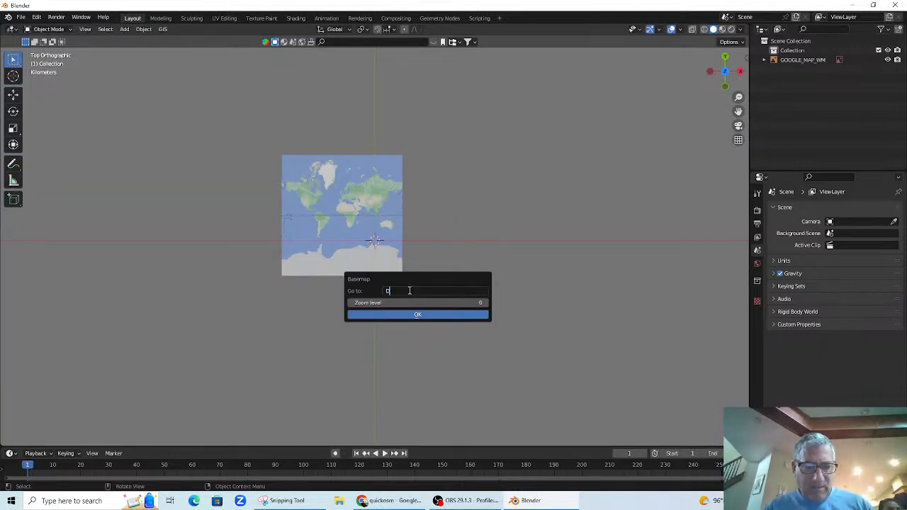
type("uo")
key("Return")
left_click_drag(365, 306, 410, 306)
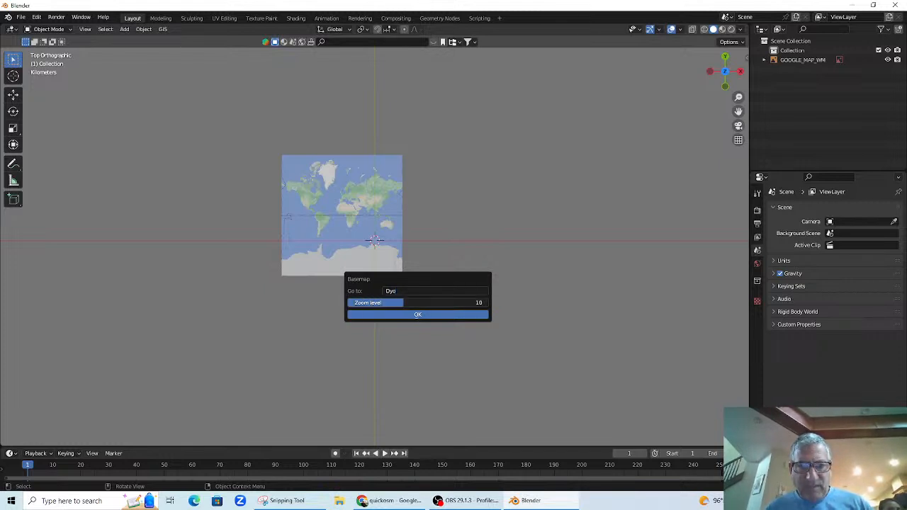
left_click(408, 314)
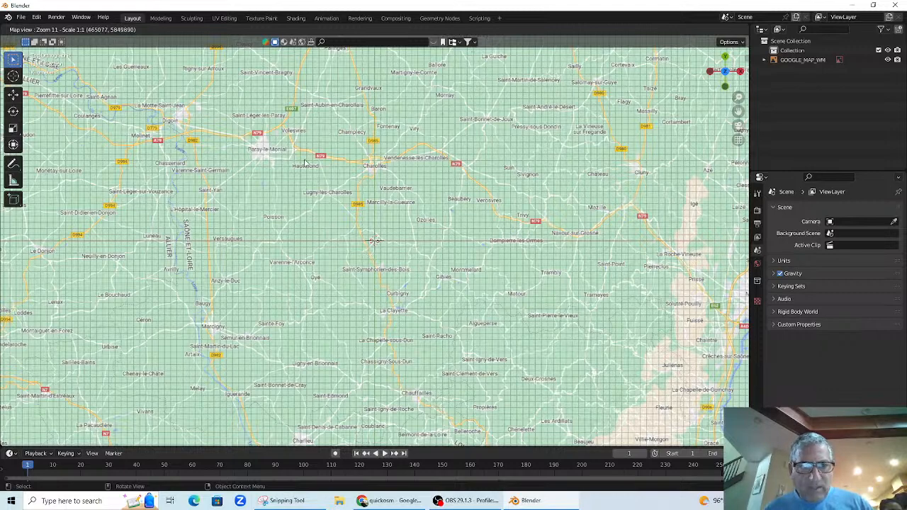
Centre the basemap on the Lavaux area at zoom 17 and export the view as a textured plane
scroll(374, 240, "up", 1)
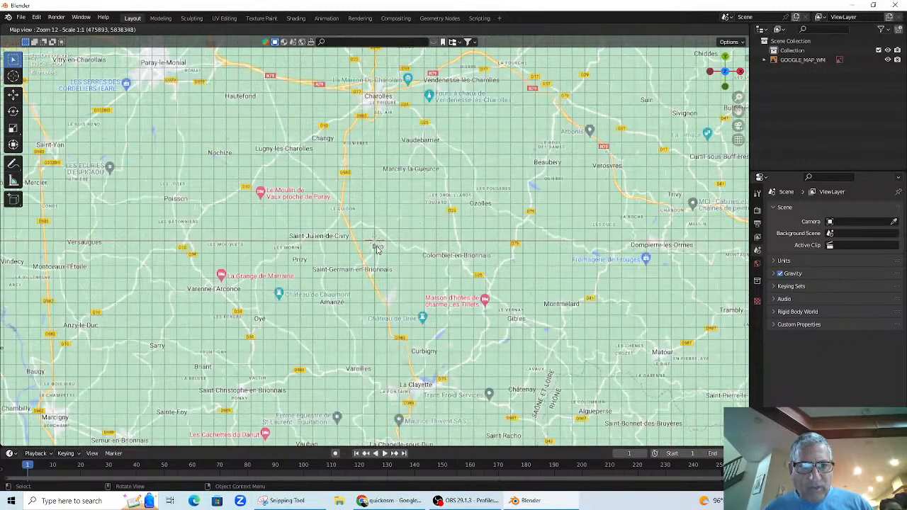
scroll(361, 217, "up", 1)
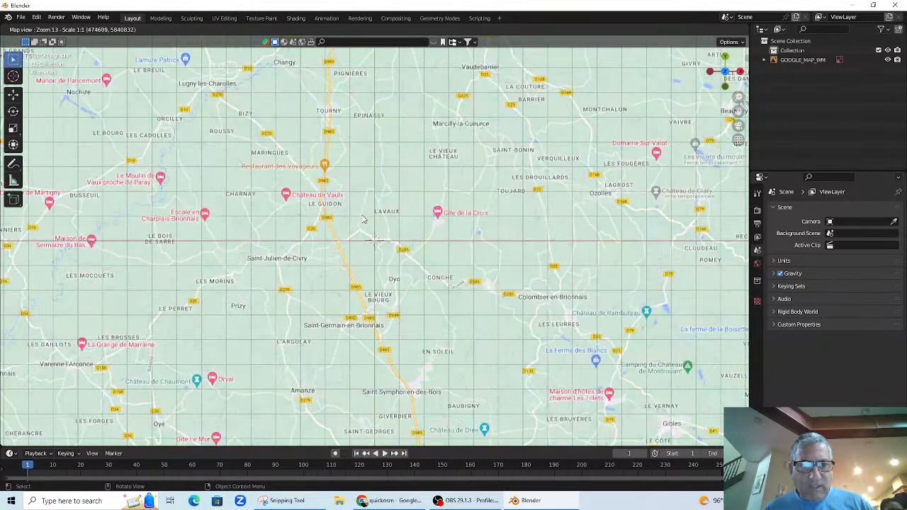
scroll(358, 207, "up", 1)
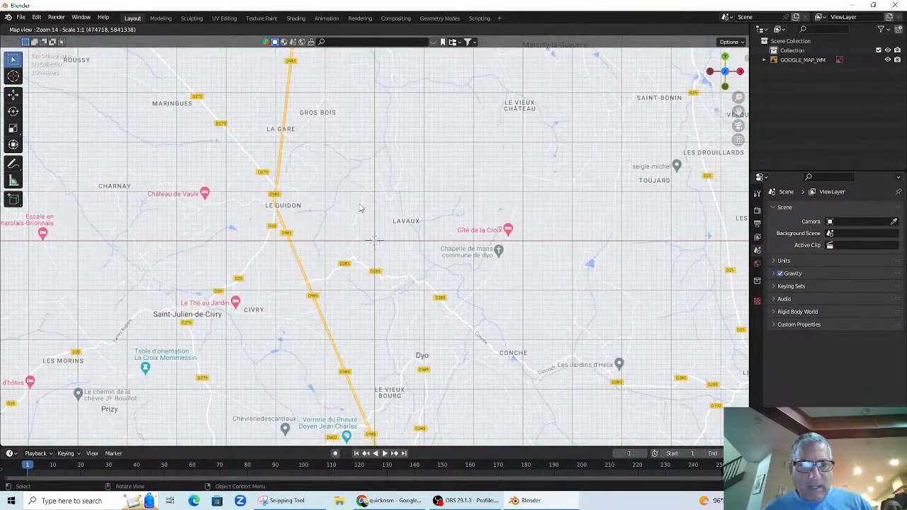
left_click_drag(394, 233, 320, 296)
scroll(371, 257, "up", 1)
scroll(361, 248, "up", 2)
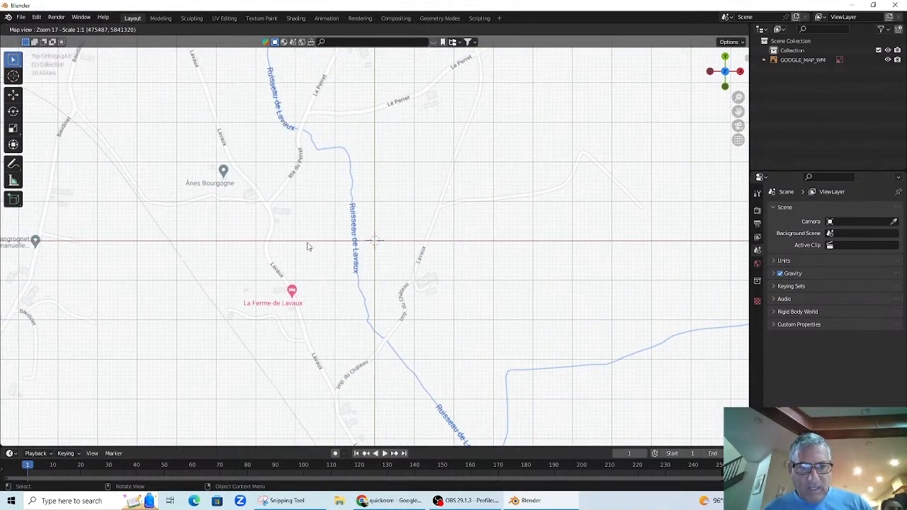
key("e")
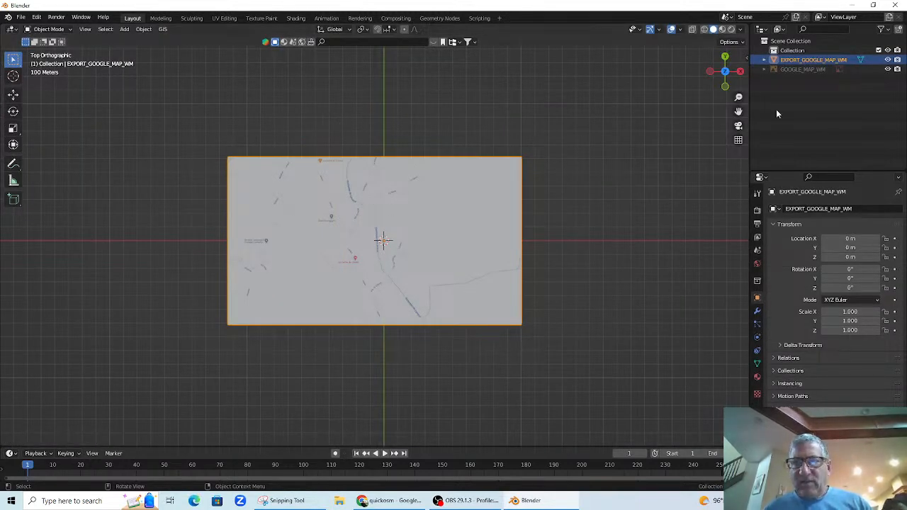
Rename the exported Google map plane as StreetMap
double_click(814, 61)
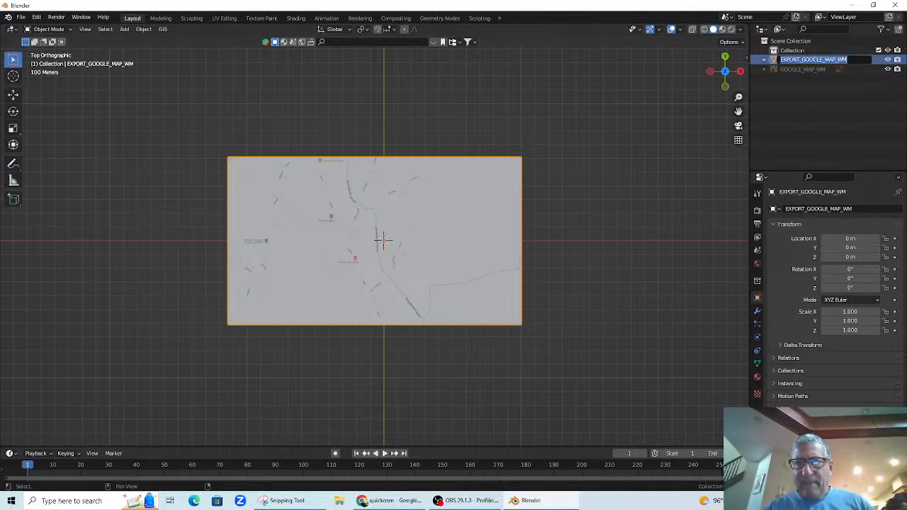
type("Sh")
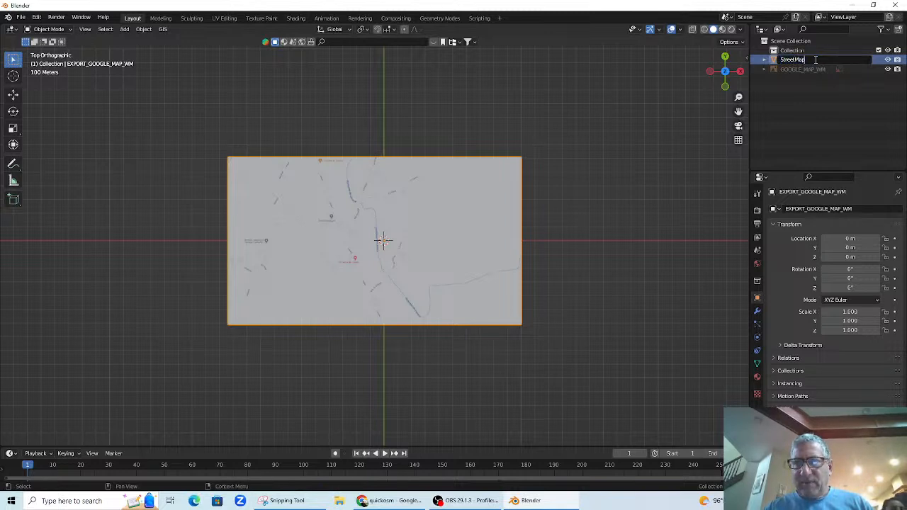
key("Return")
Hide and show the StreetMap plane, and select it again
left_click(887, 68)
left_click(888, 68)
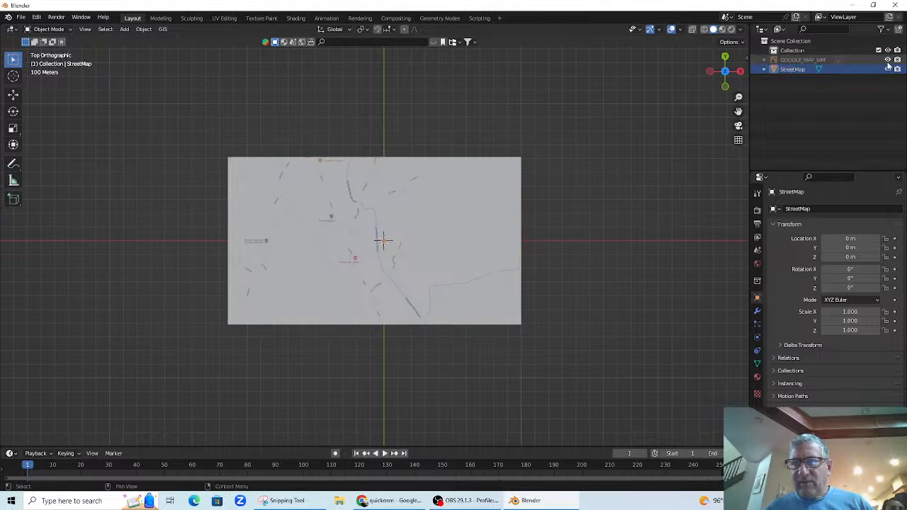
left_click(163, 29)
key("a")
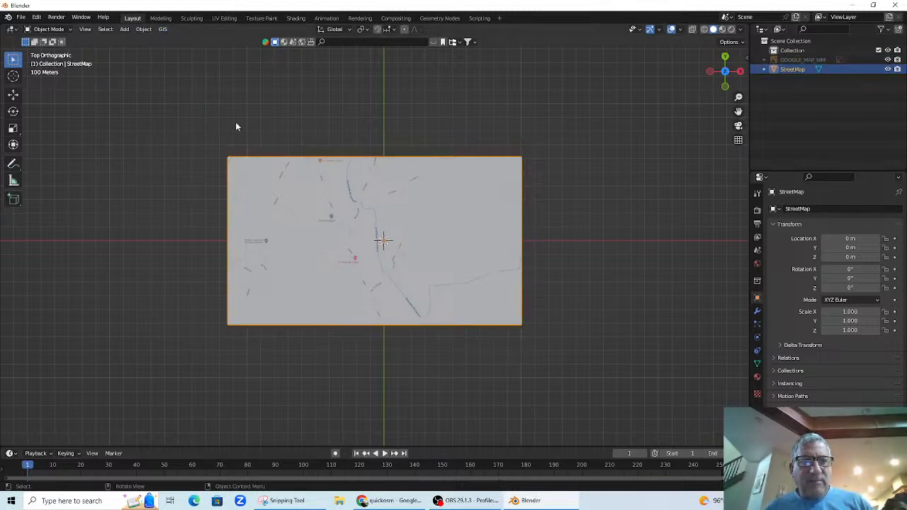
Start a new basemap from the Google source with the Satellite layer
left_click(164, 29)
mouse_move(191, 54)
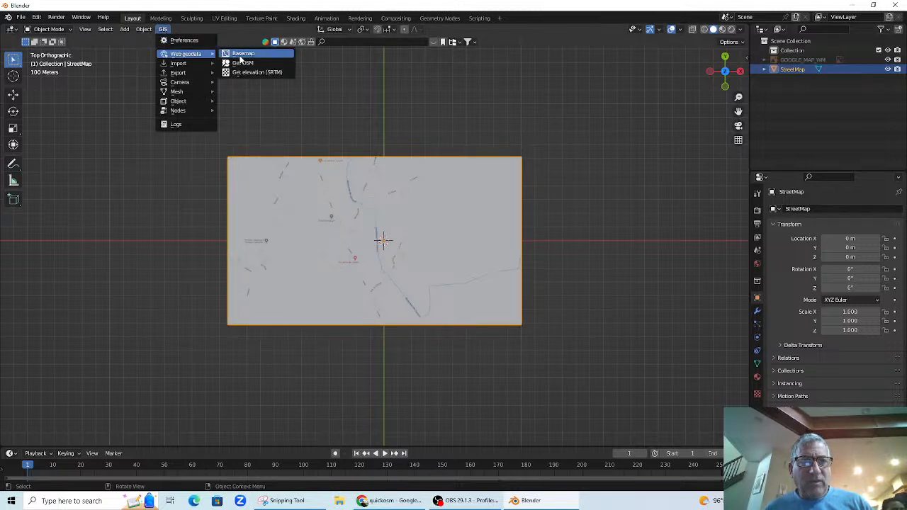
left_click(241, 54)
left_click(254, 84)
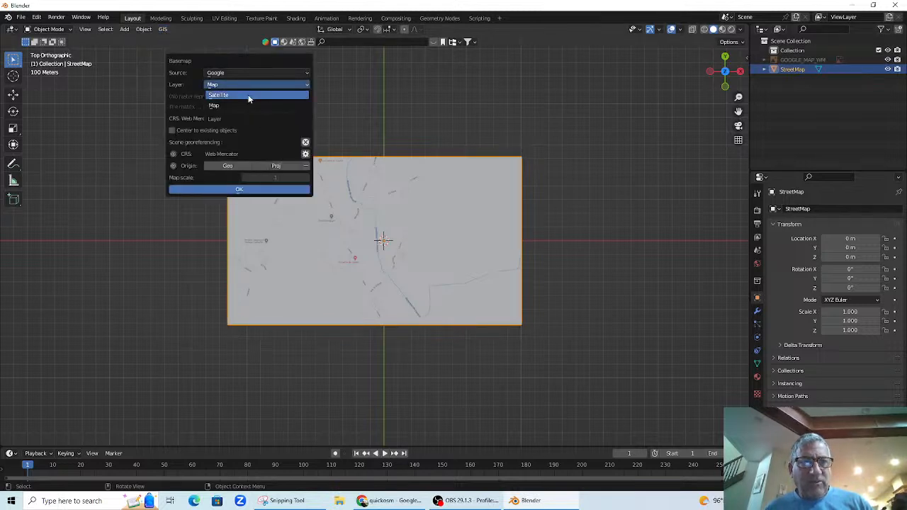
left_click(249, 95)
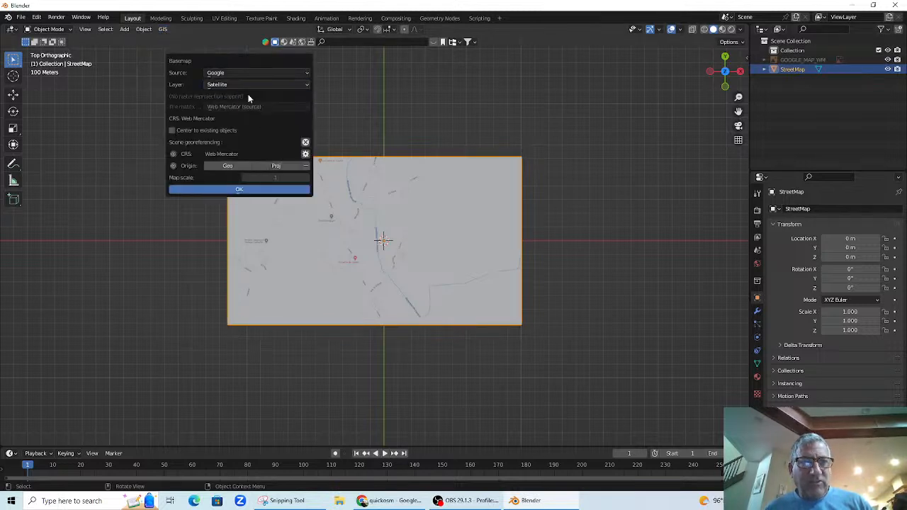
left_click(235, 190)
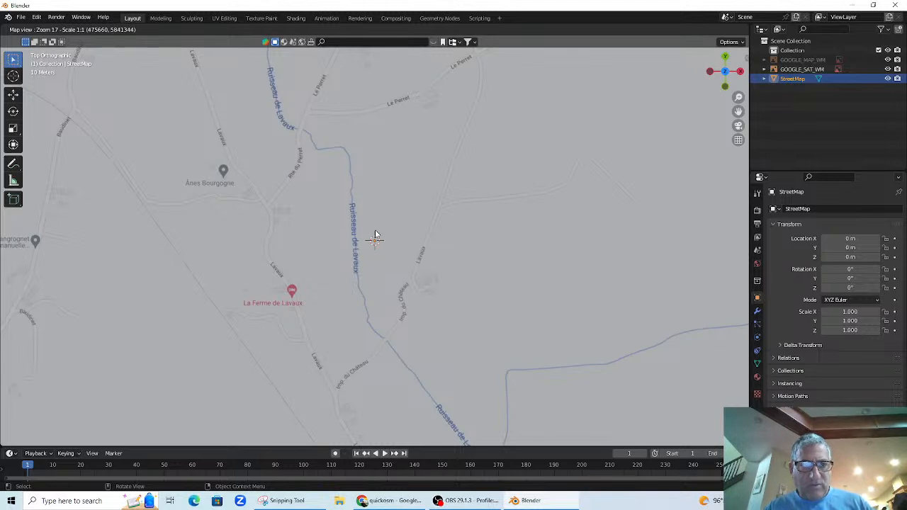
Take the satellite basemap to the location Dyo at zoom level 17
key("g")
left_click(371, 247)
type("Dyo")
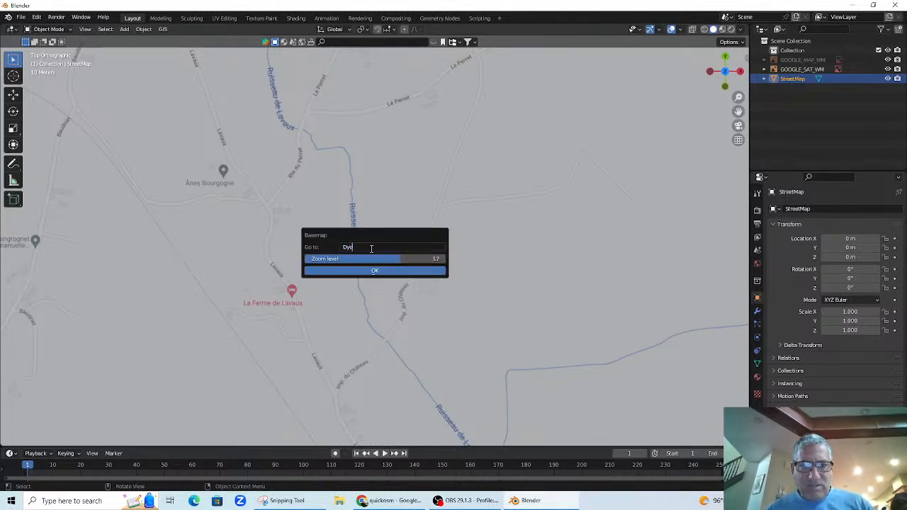
left_click(374, 271)
left_click(375, 273)
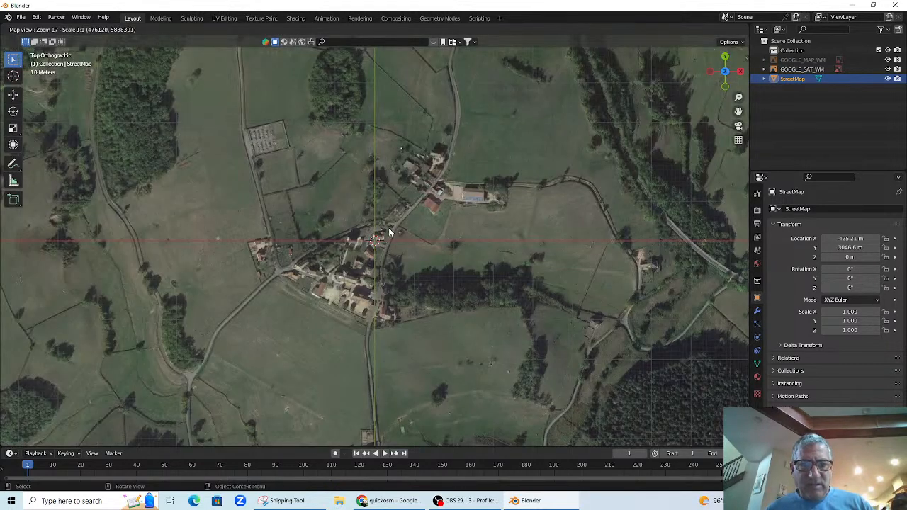
Bring the satellite basemap over the StreetMap plane at zoom 16 and export the surrounding area as a textured plane
scroll(389, 232, "down", 1)
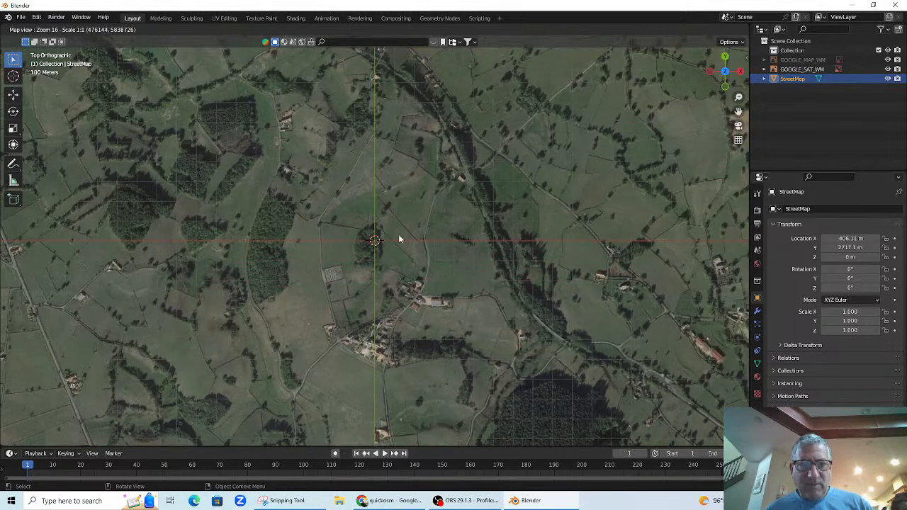
scroll(399, 234, "down", 1)
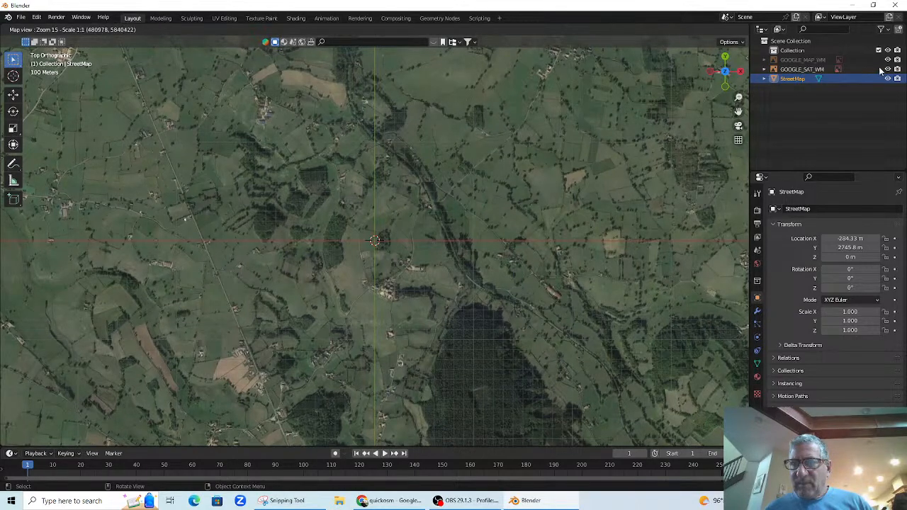
scroll(454, 210, "up", 1)
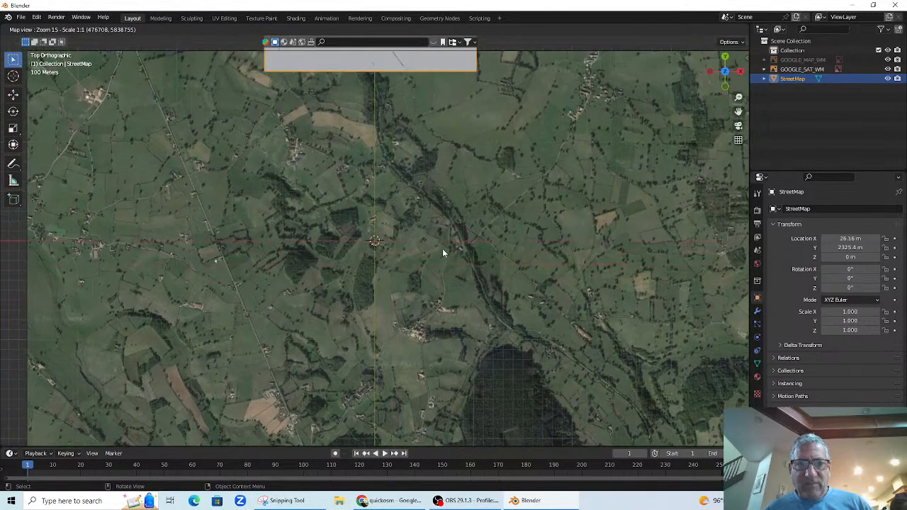
scroll(438, 242, "down", 1)
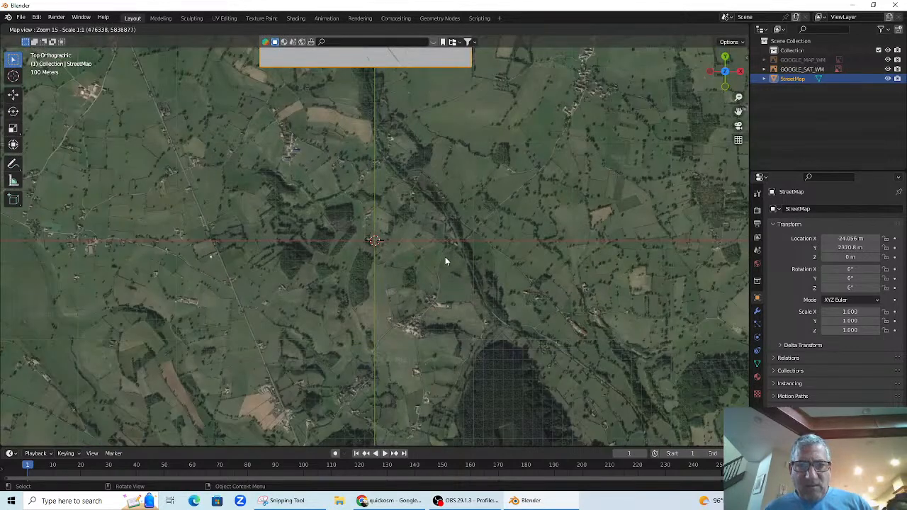
left_click_drag(446, 233, 445, 340)
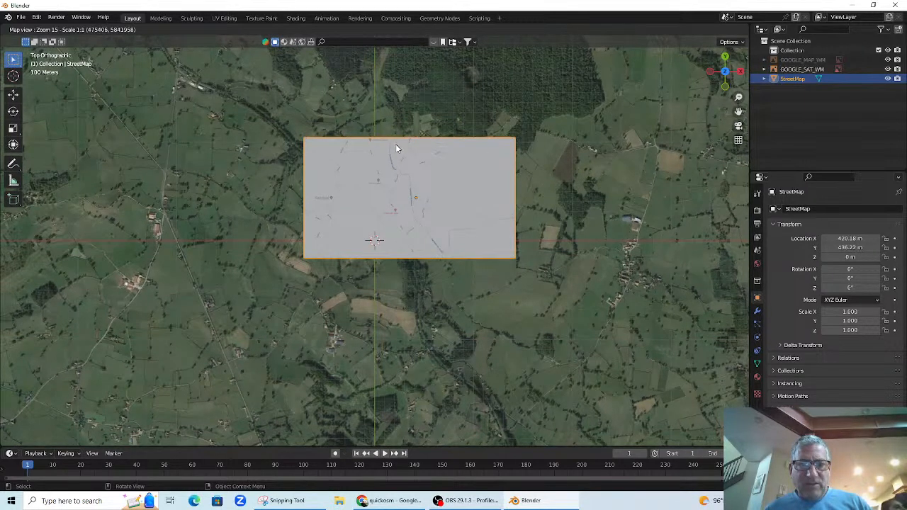
scroll(395, 144, "up", 1)
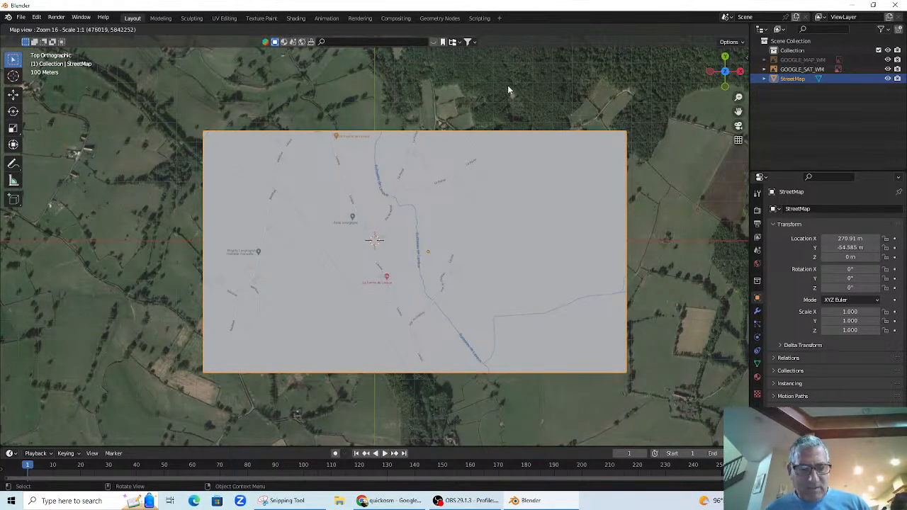
scroll(458, 214, "up", 1)
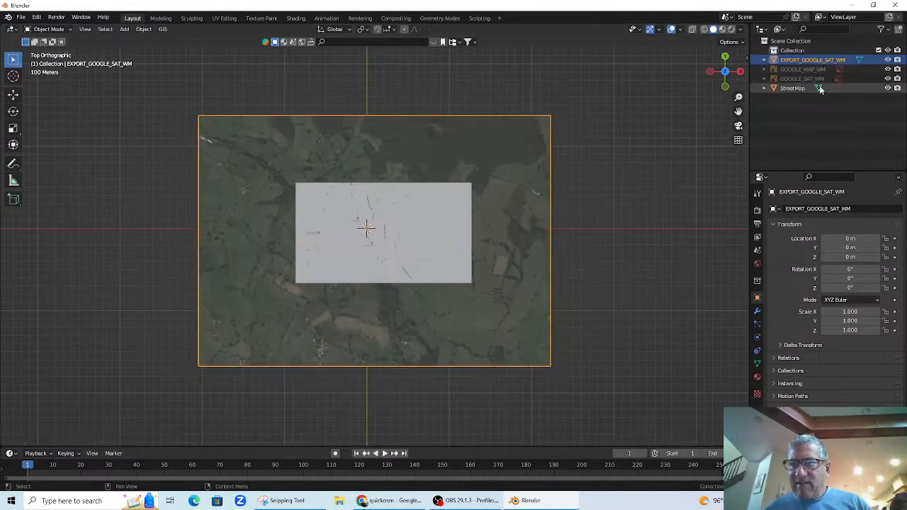
Toggle the StreetMap plane's visibility to compare it with the satellite plane, leaving StreetMap hidden and the view from the top
left_click(889, 88)
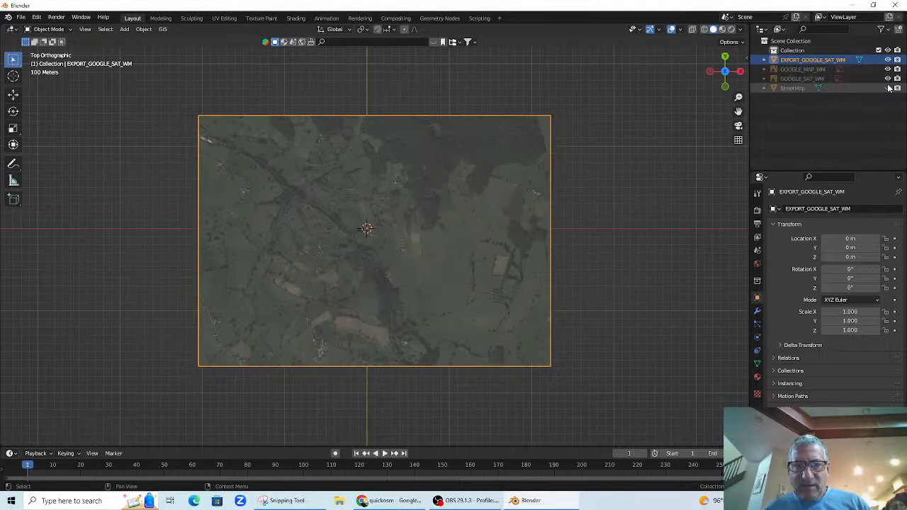
scroll(373, 245, "up", 5)
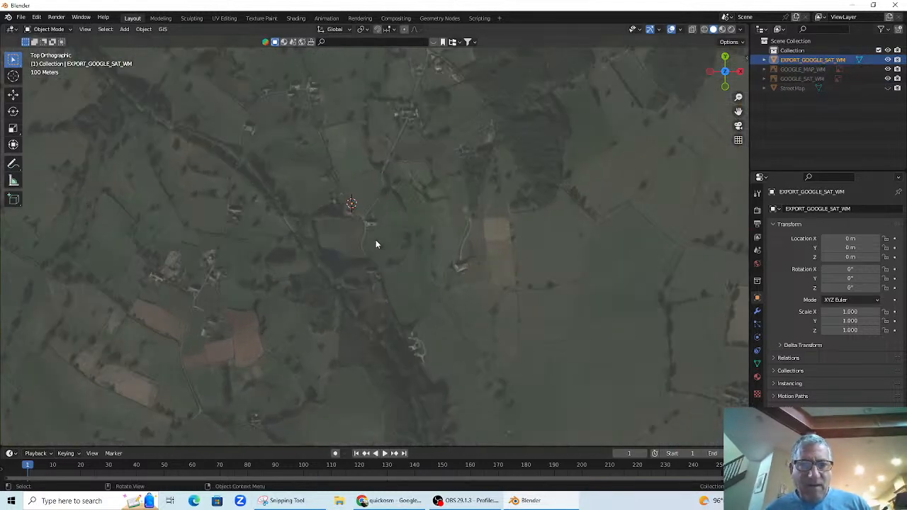
left_click(888, 88)
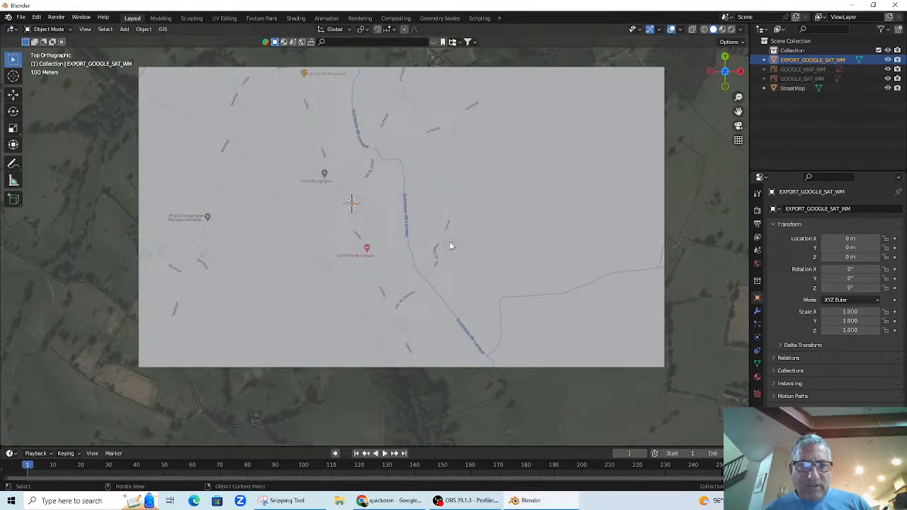
left_click(888, 88)
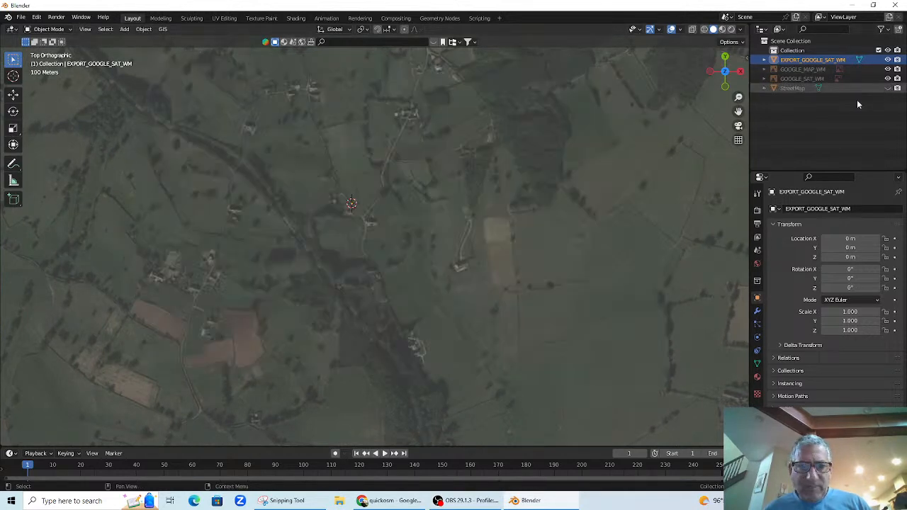
scroll(378, 280, "up", 5)
left_click_drag(377, 280, 397, 250)
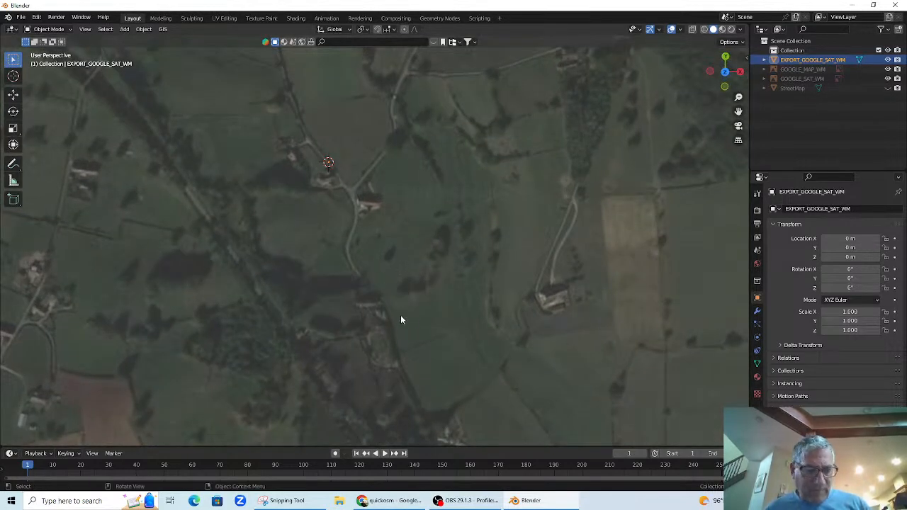
key("KP_7")
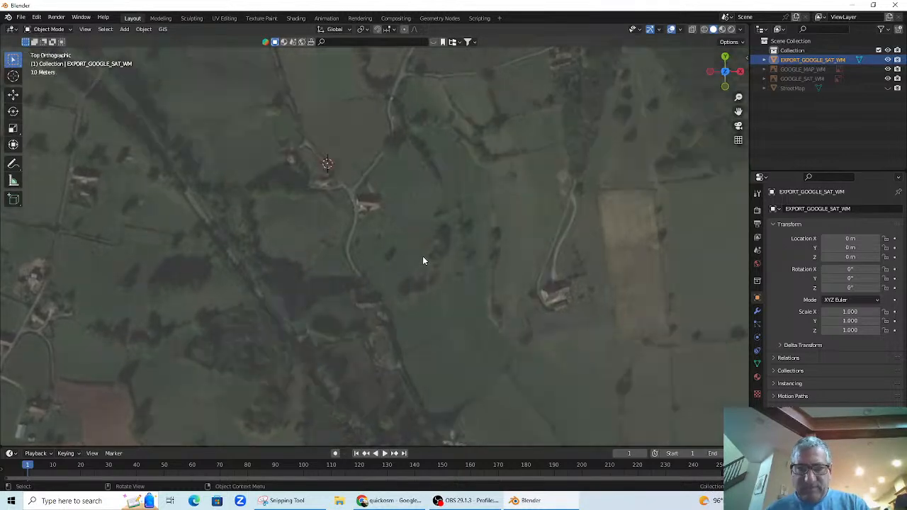
Switch the viewport to Material Preview shading and inspect the satellite plane's fields and farms
left_click(723, 30)
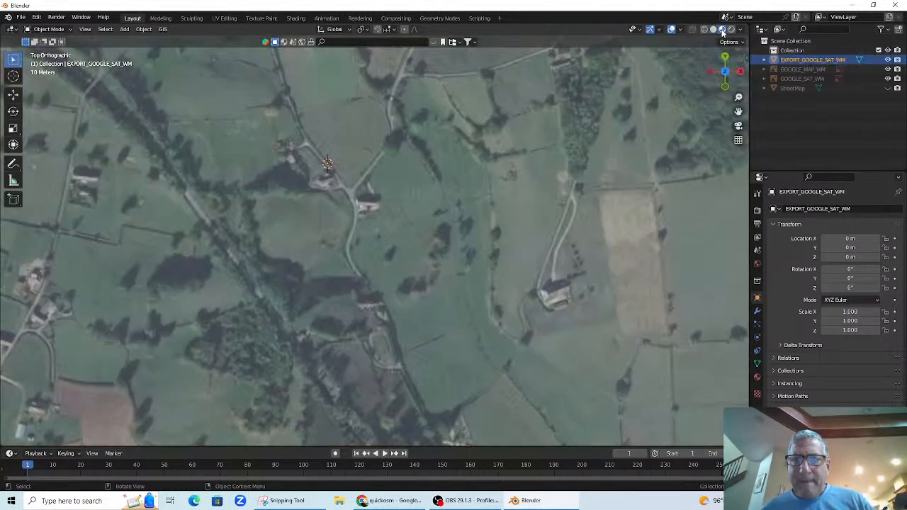
scroll(458, 201, "down", 10)
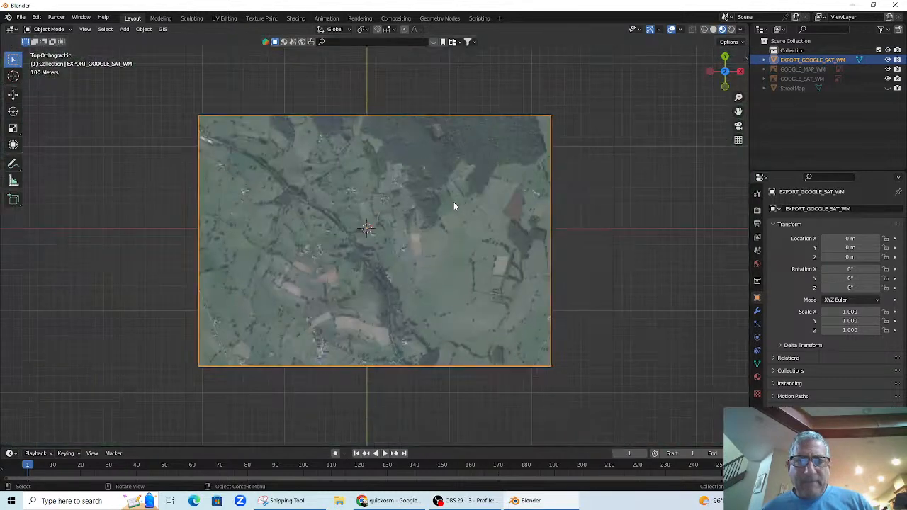
scroll(455, 206, "up", 5)
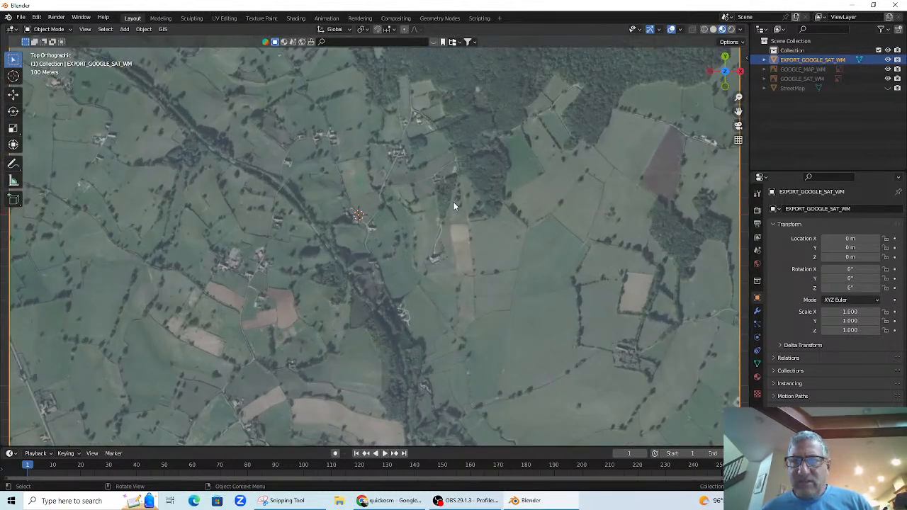
scroll(451, 197, "up", 2)
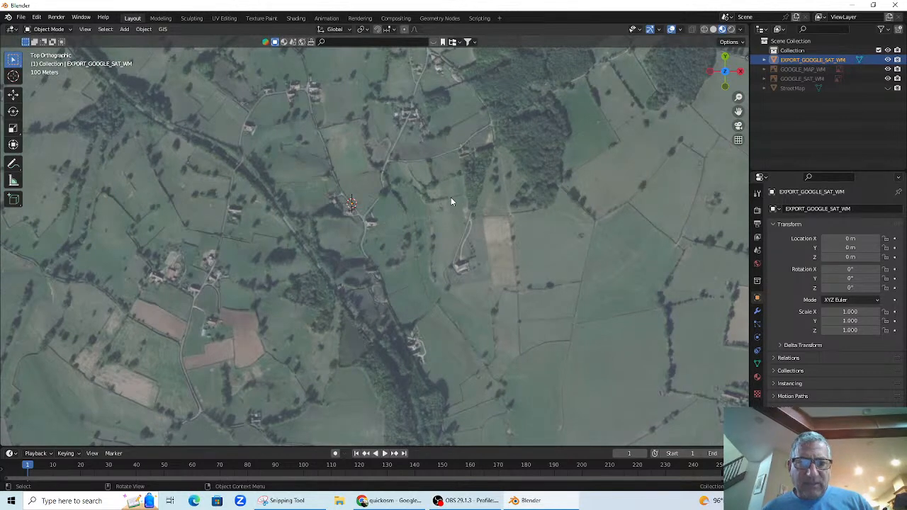
Get SRTM elevation from the OpenTopography SRTM 30m server for the satellite plane, check the relief and return to top view
left_click(162, 29)
mouse_move(176, 65)
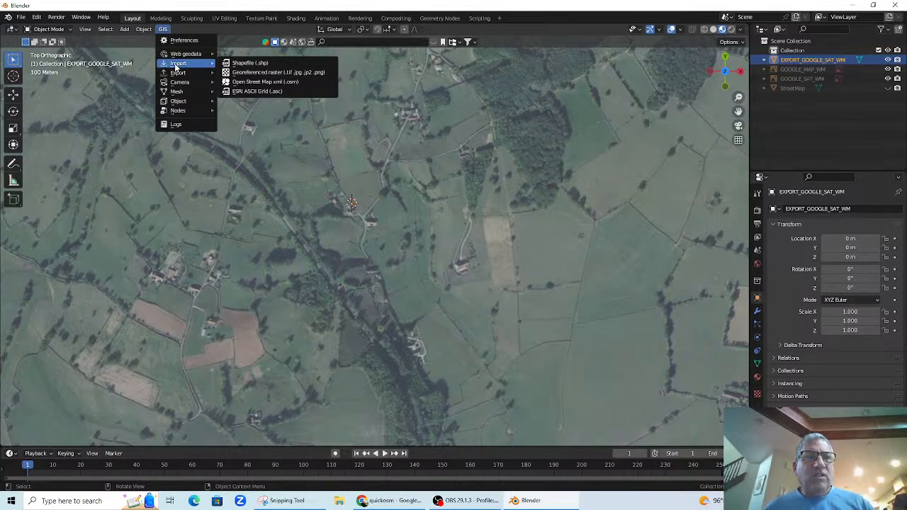
left_click(264, 73)
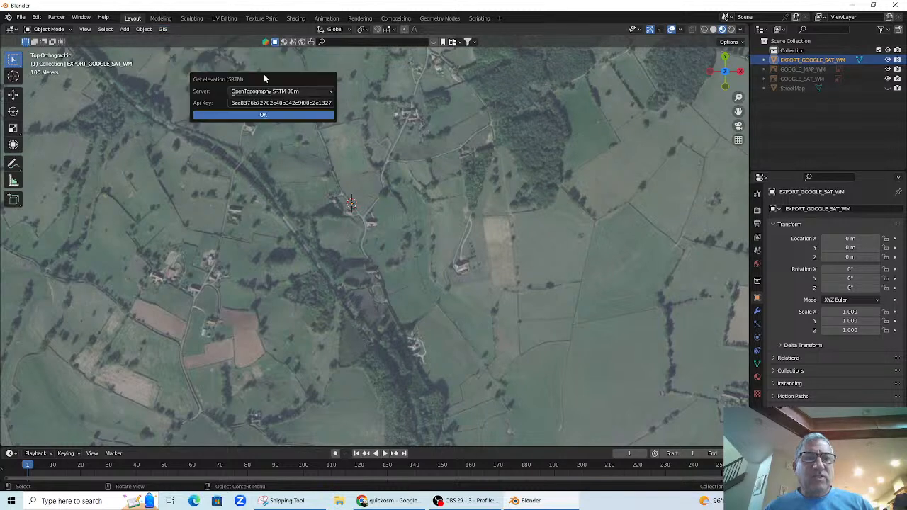
left_click(262, 116)
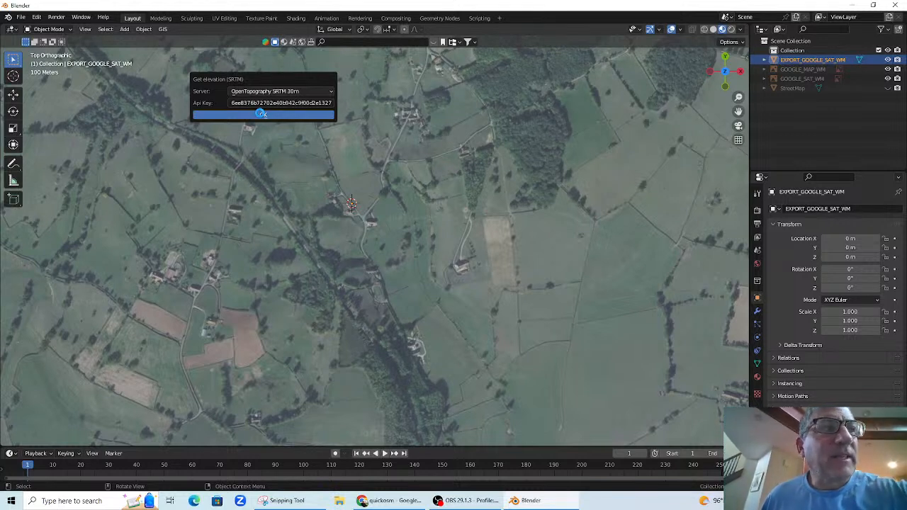
left_click_drag(375, 230, 386, 195)
key("KP_7")
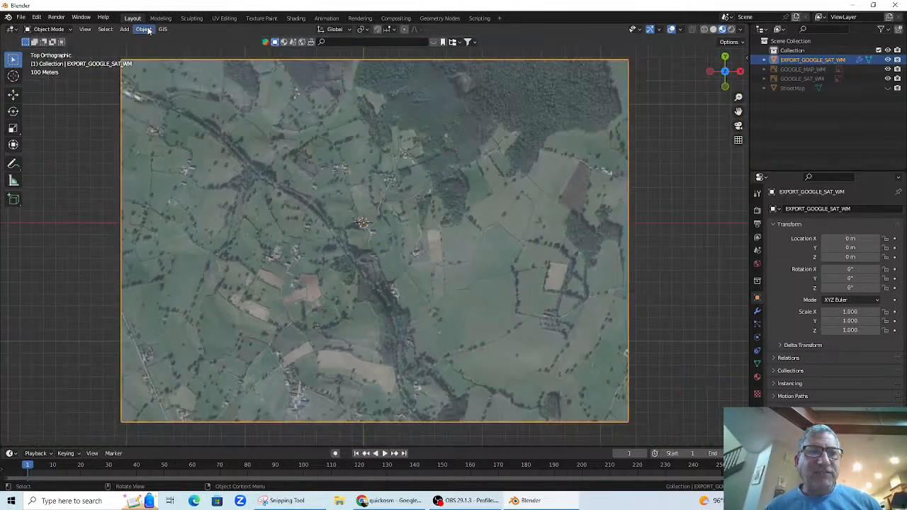
Start an OSM download for the terrain with the building and highway way tags selected
left_click(163, 29)
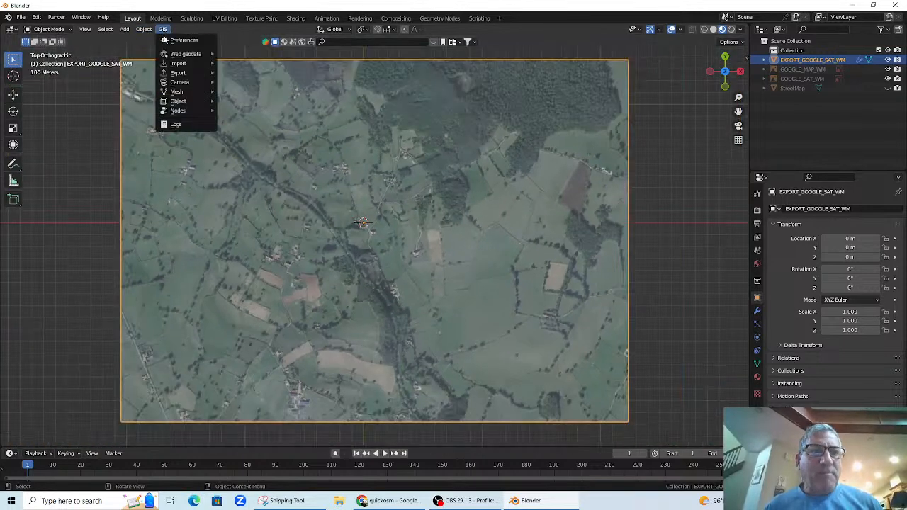
mouse_move(177, 64)
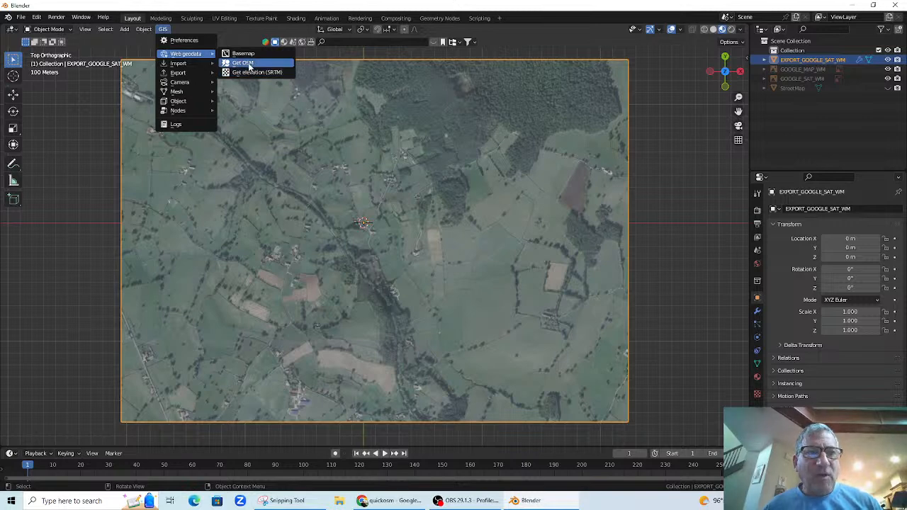
left_click(248, 62)
left_click(208, 100)
left_click(210, 93)
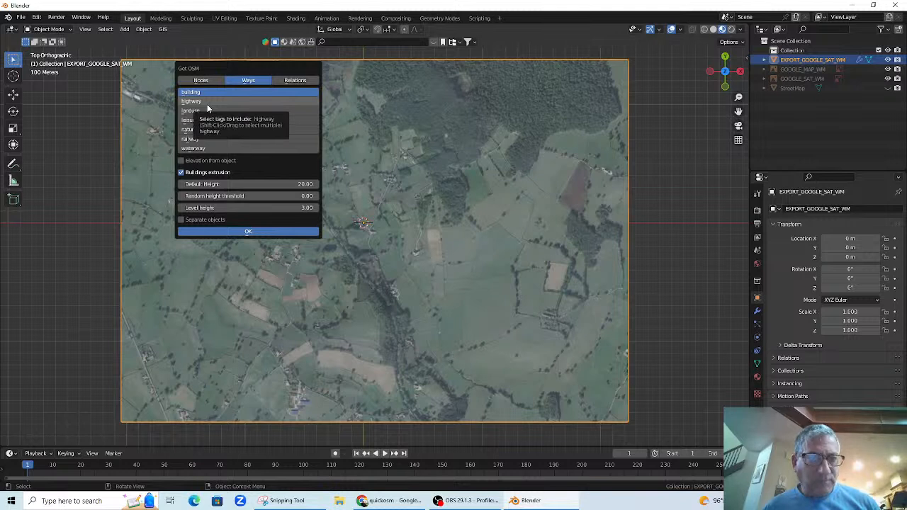
left_click(209, 103, "shift")
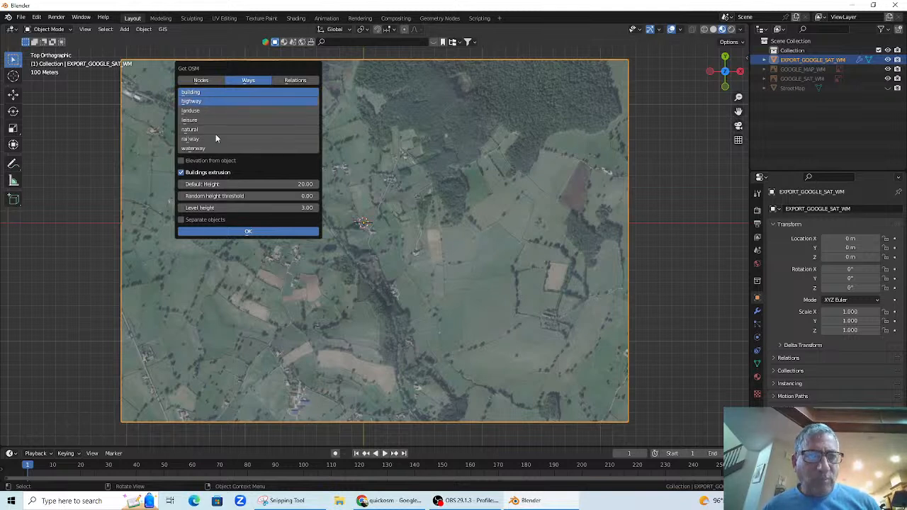
Run the OSM download with elevation from EXPORT_GOOGLE_SAT_WM, buildings extruded at default height 12, and separate objects enabled
left_click(181, 160)
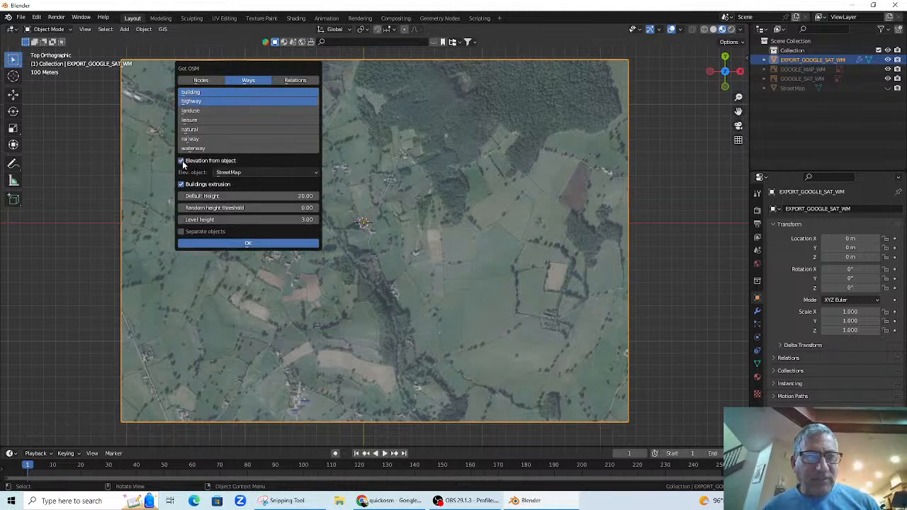
left_click(259, 172)
left_click(268, 194)
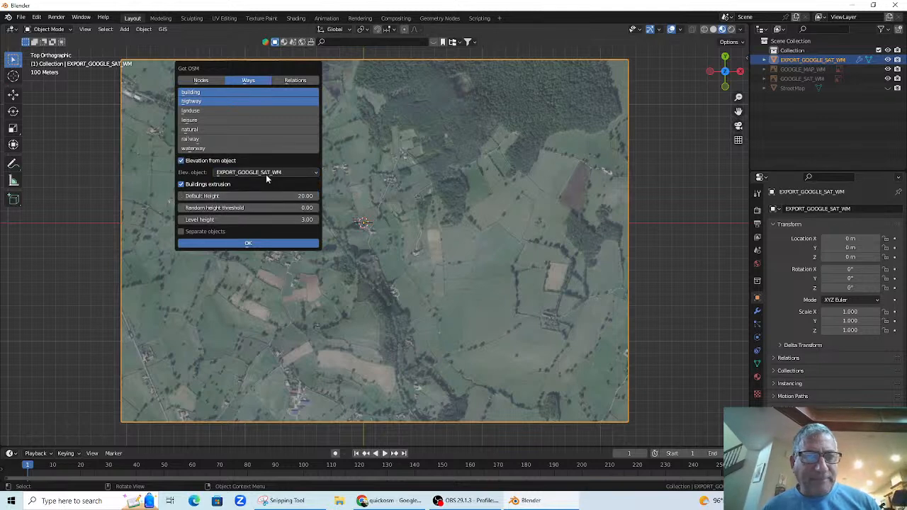
left_click(182, 233)
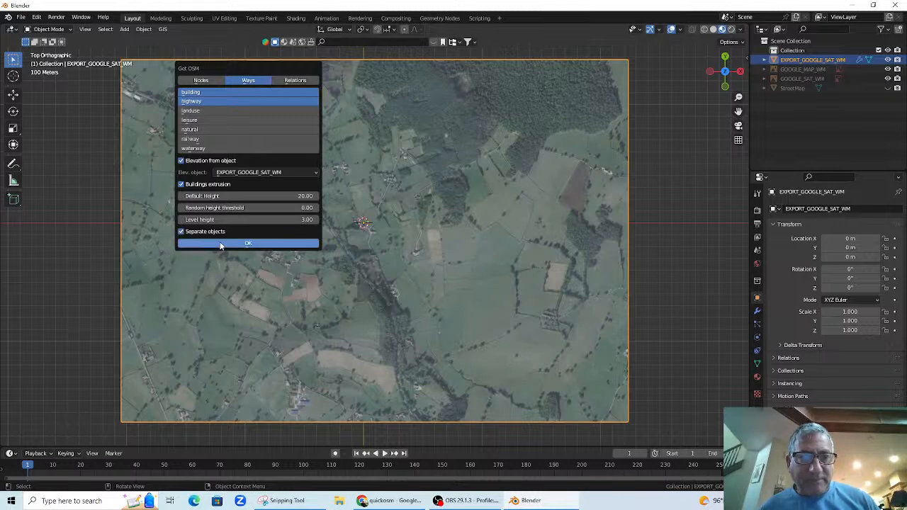
left_click_drag(262, 196, 244, 196)
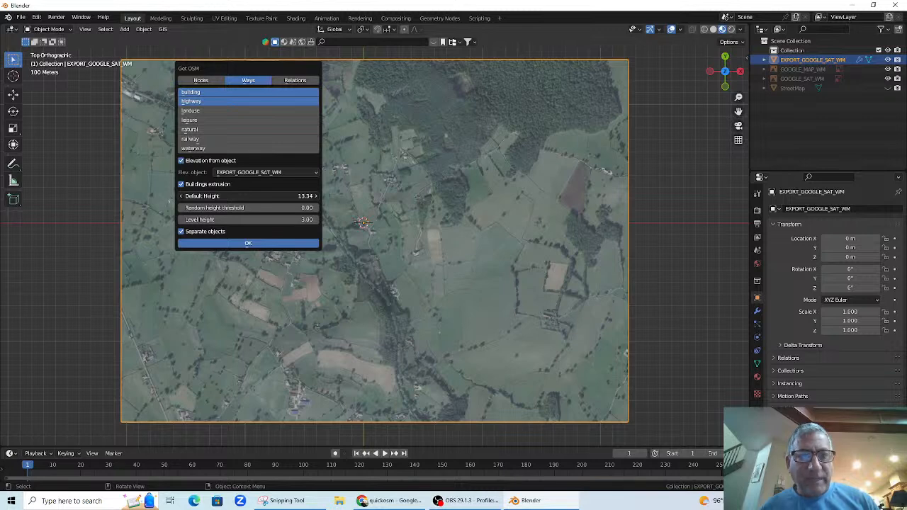
left_click(262, 243)
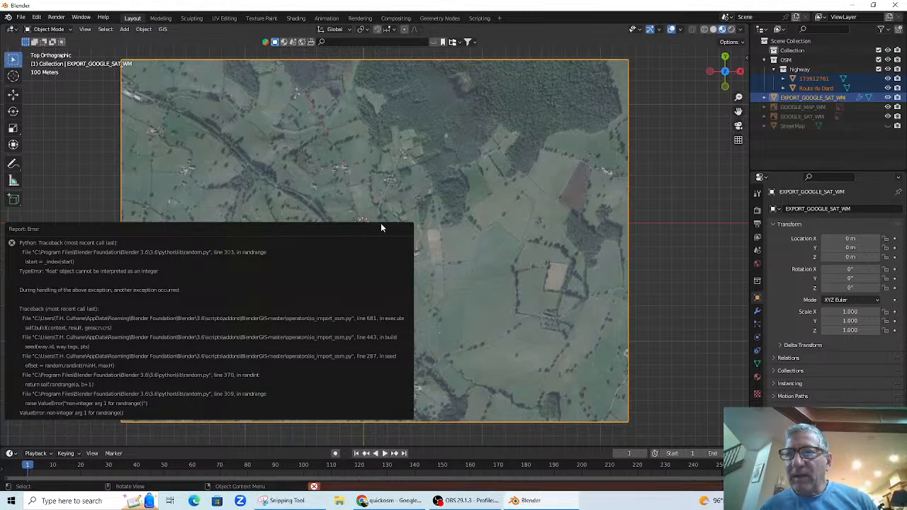
Inspect the imported highways on the satellite terrain from an angle and return to the top view
left_click(314, 243)
scroll(367, 244, "up", 1)
scroll(368, 243, "down", 4)
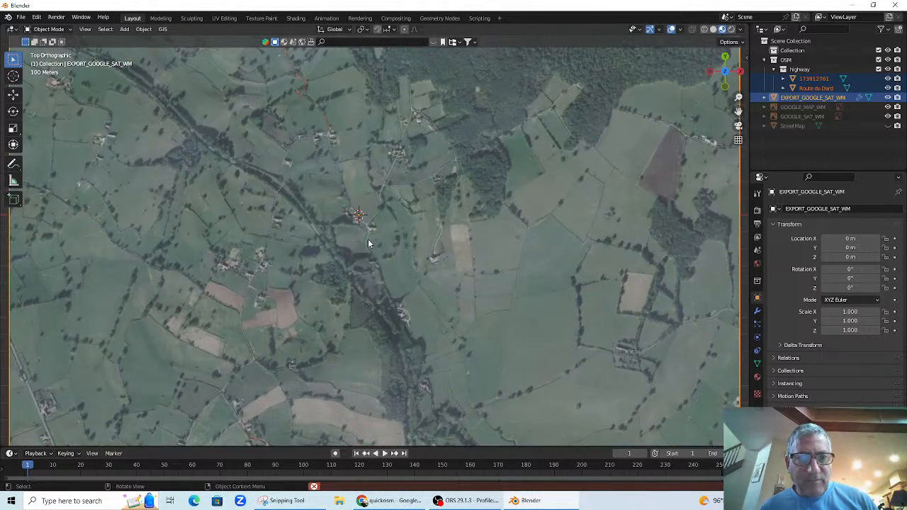
mouse_move(378, 243)
left_mouse_down()
mouse_move(380, 168)
mouse_move(383, 259)
left_mouse_up()
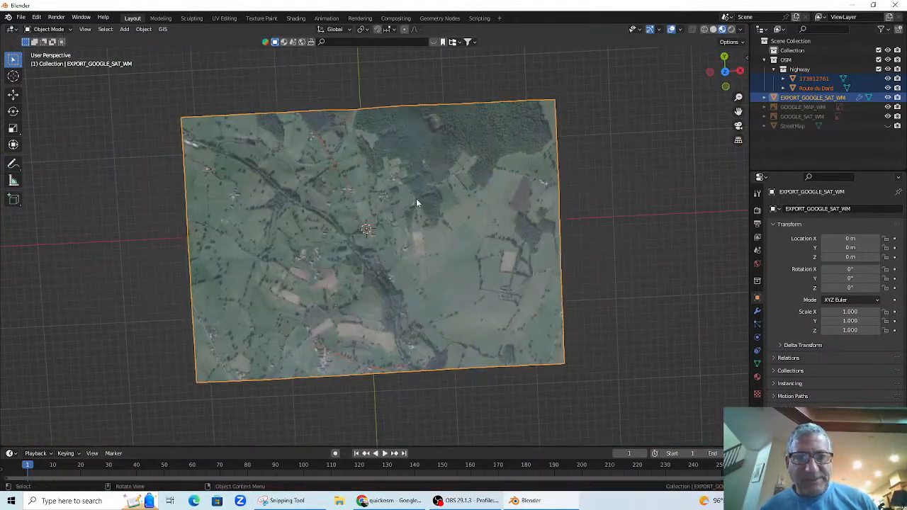
key("KP_7")
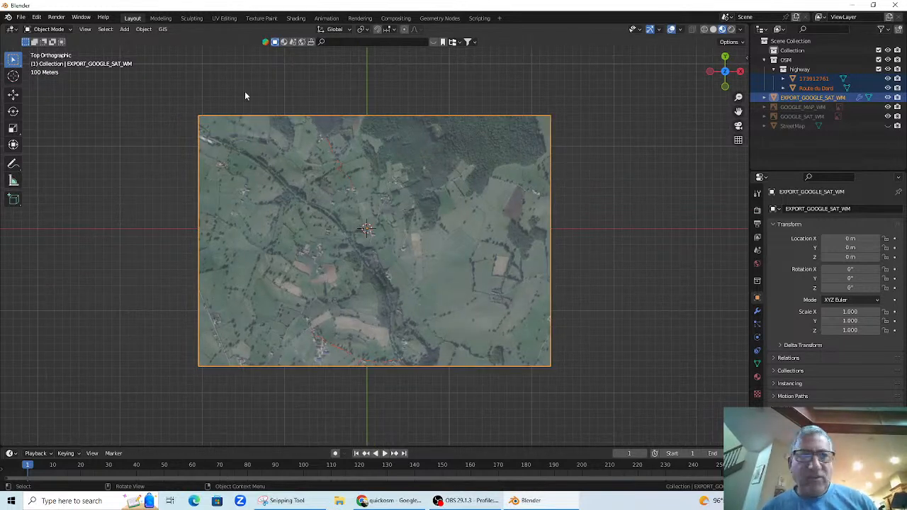
Try getting OSM building nodes with elevation from EXPORT_GOOGLE_SAT_WM, with buildings extrusion and separate objects turned off
left_click(163, 29)
mouse_move(177, 54)
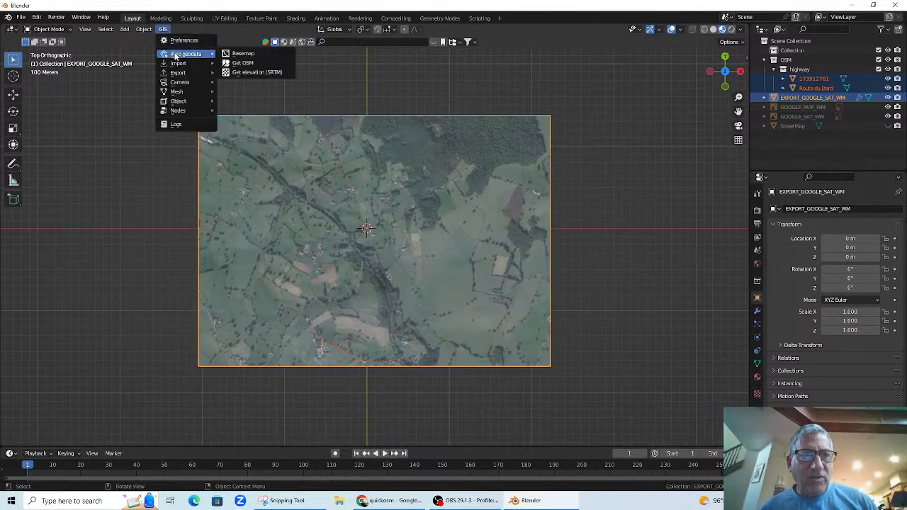
left_click(227, 62)
left_click(187, 94)
left_click(179, 82)
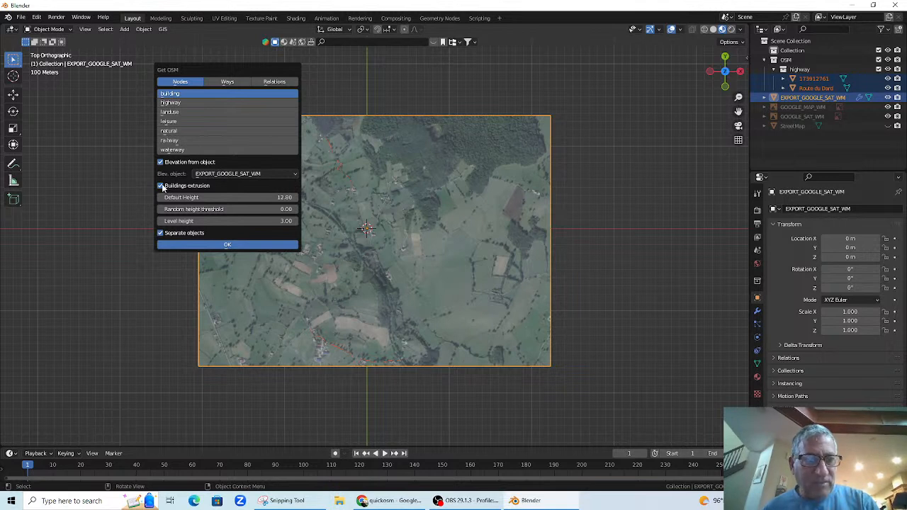
left_click(162, 234)
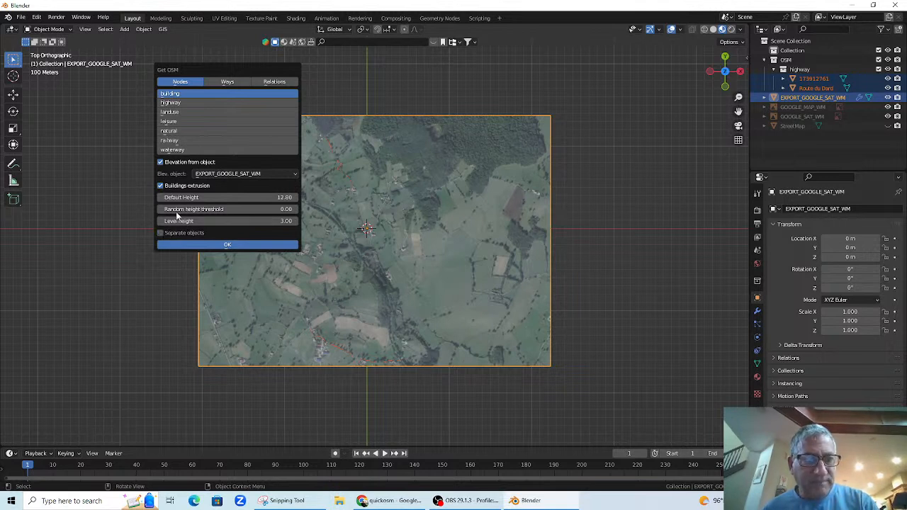
left_click(160, 185)
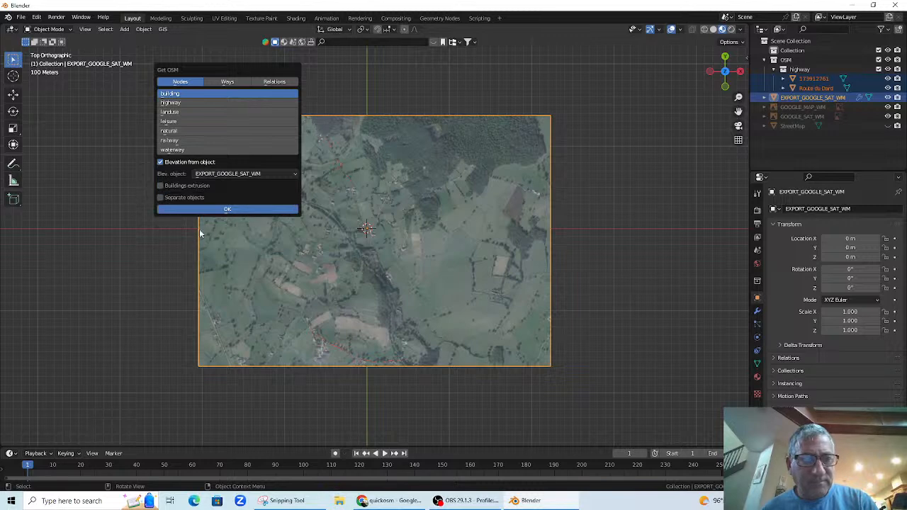
left_click(209, 209)
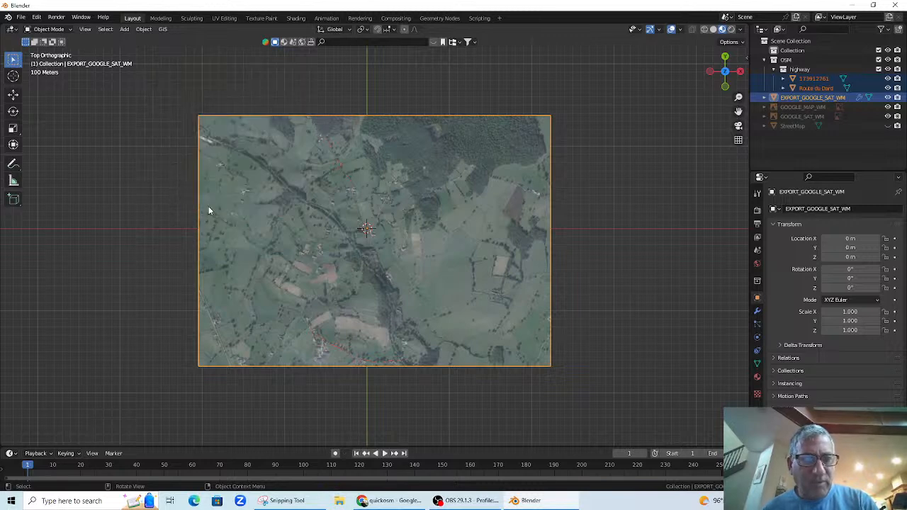
scroll(297, 222, "up", 2)
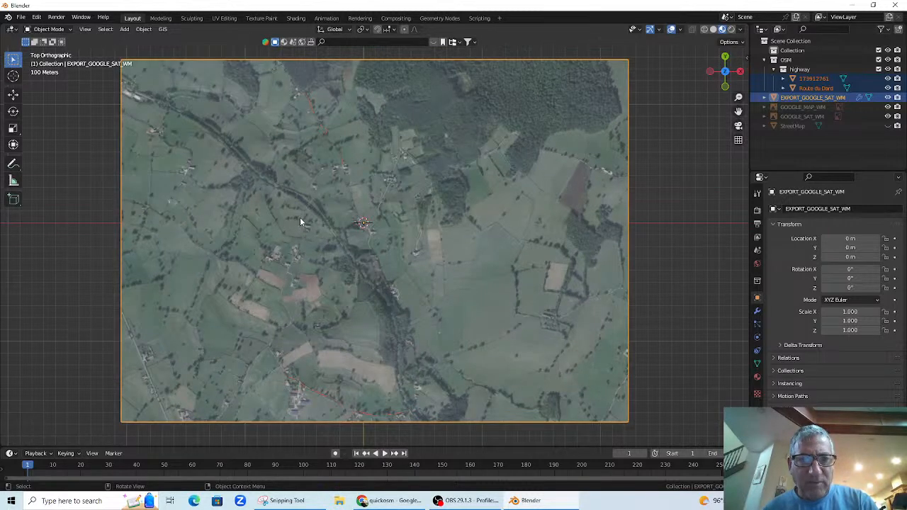
scroll(299, 223, "up", 3)
scroll(319, 247, "down", 2)
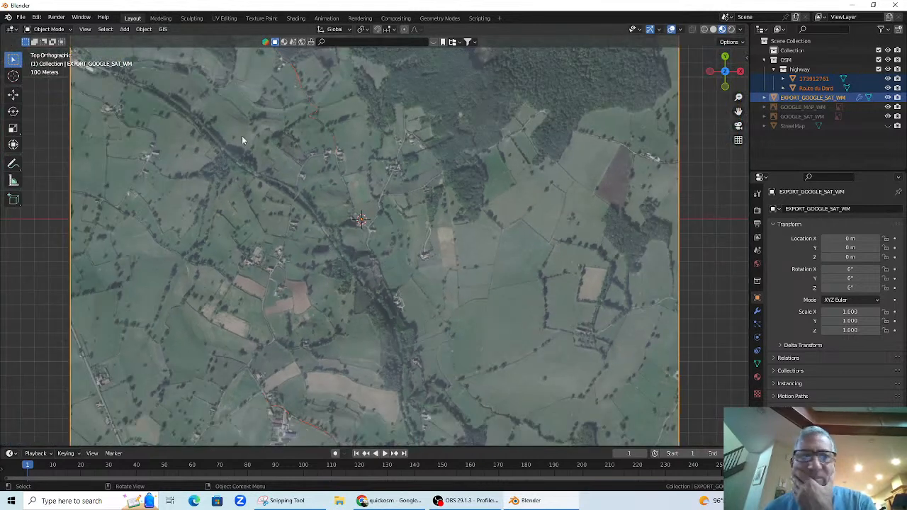
Retry the OSM building node download, keeping EXPORT_GOOGLE_SAT_WM as the elevation object, and check the terrain for buildings
left_click(163, 29)
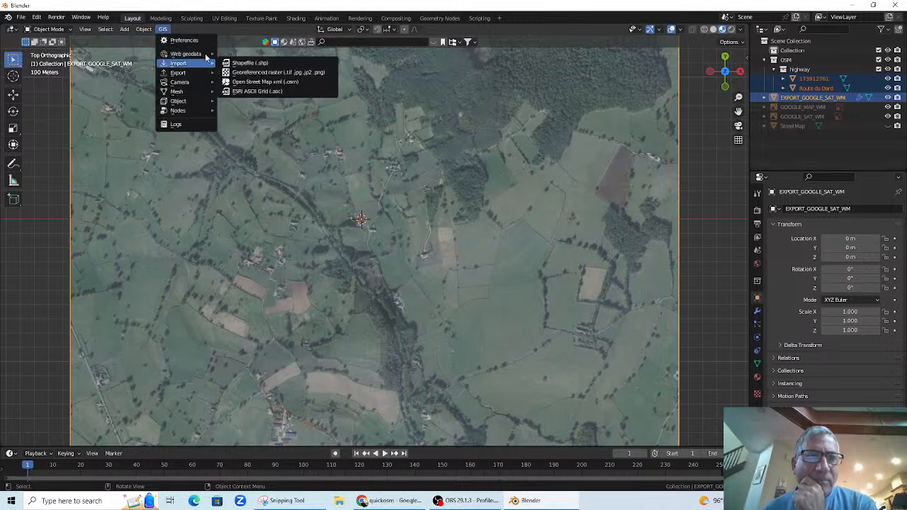
mouse_move(204, 55)
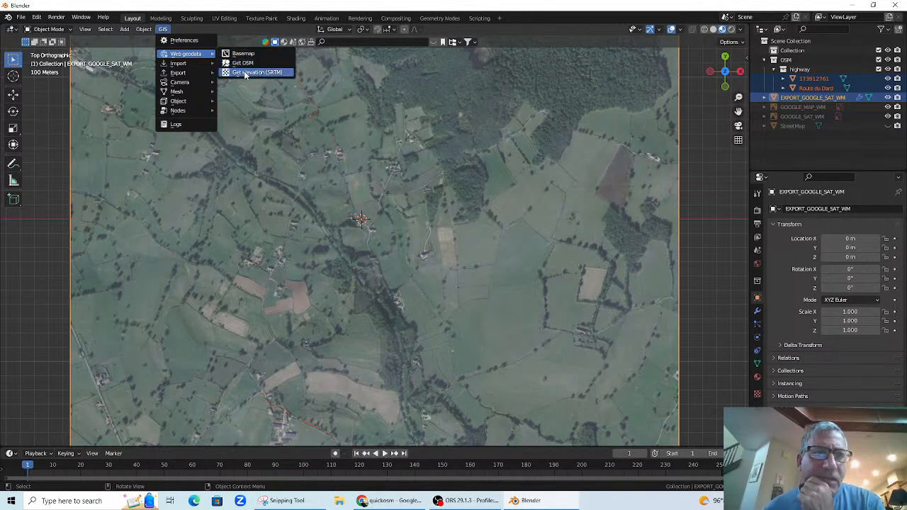
left_click(242, 63)
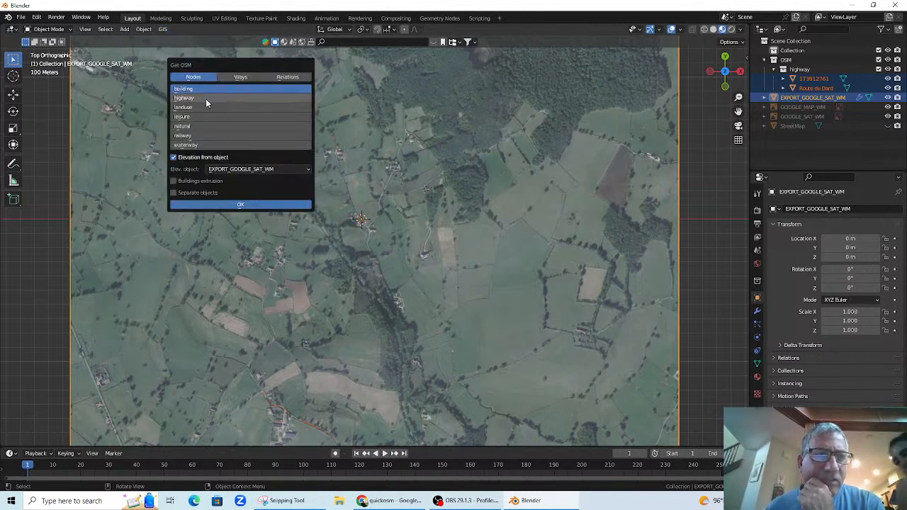
left_click(220, 170)
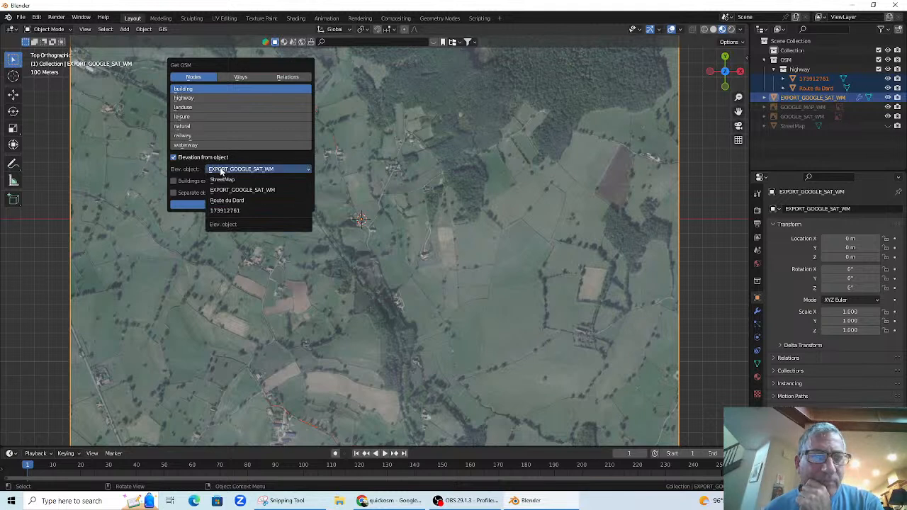
left_click(222, 170)
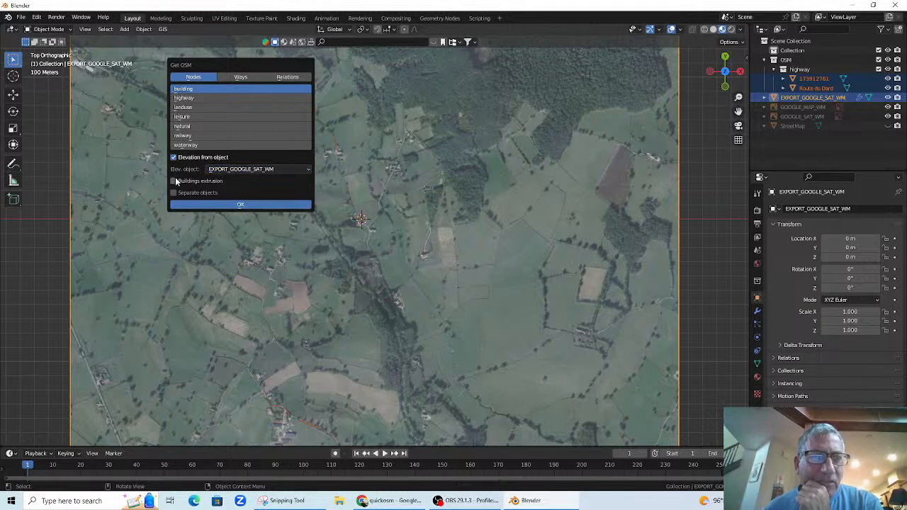
left_click(174, 158)
left_click(174, 158)
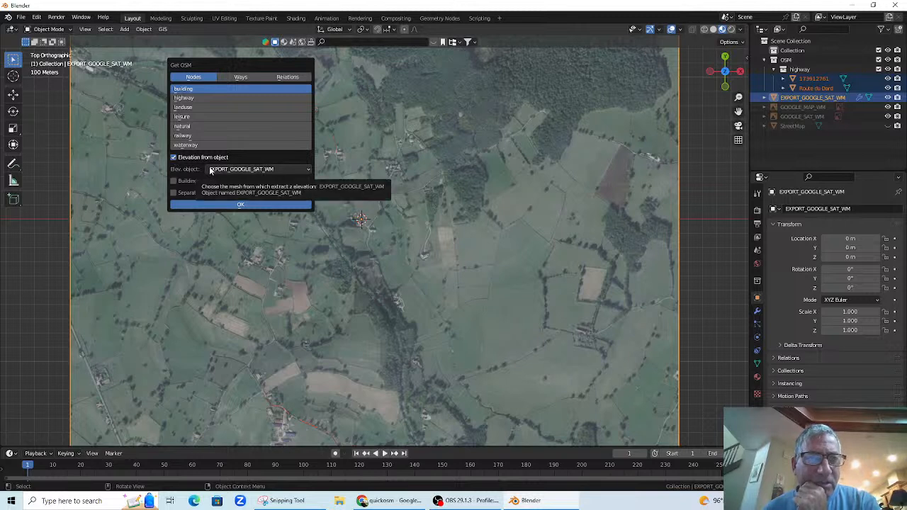
left_click(175, 158)
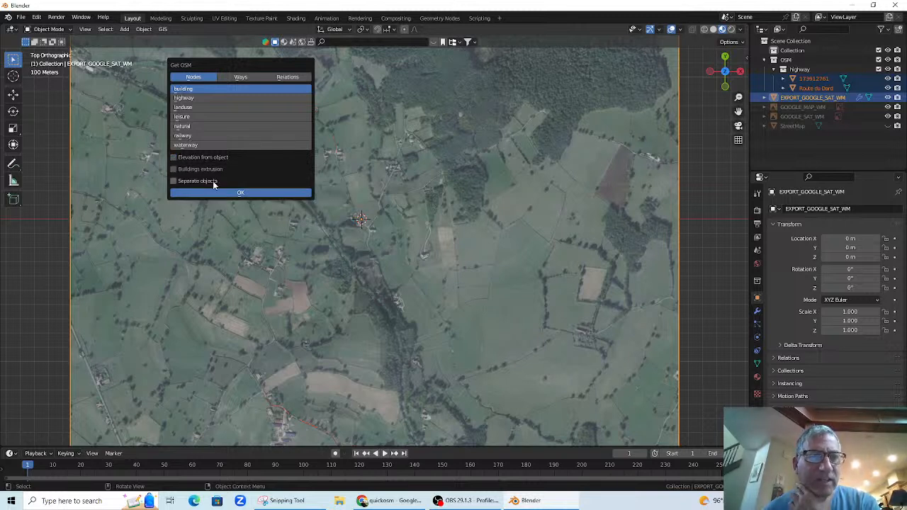
left_click(173, 157)
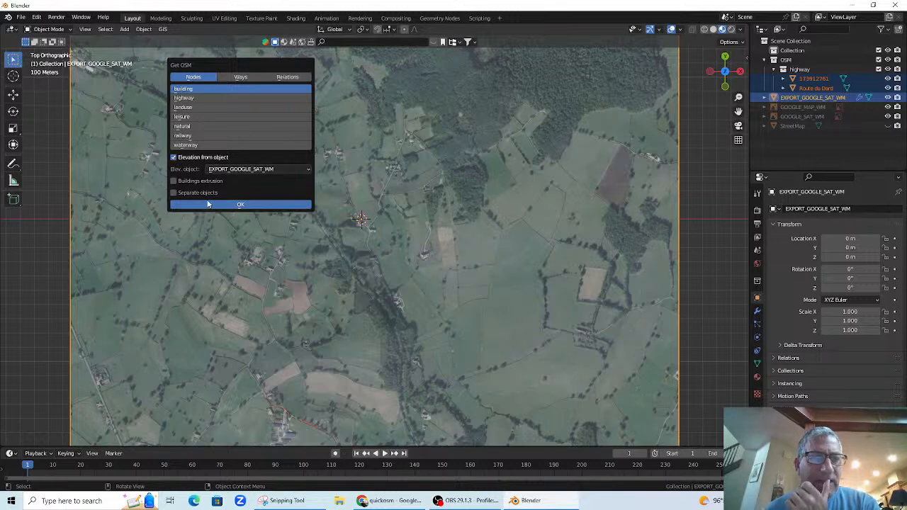
left_click(219, 204)
scroll(347, 194, "up", 4)
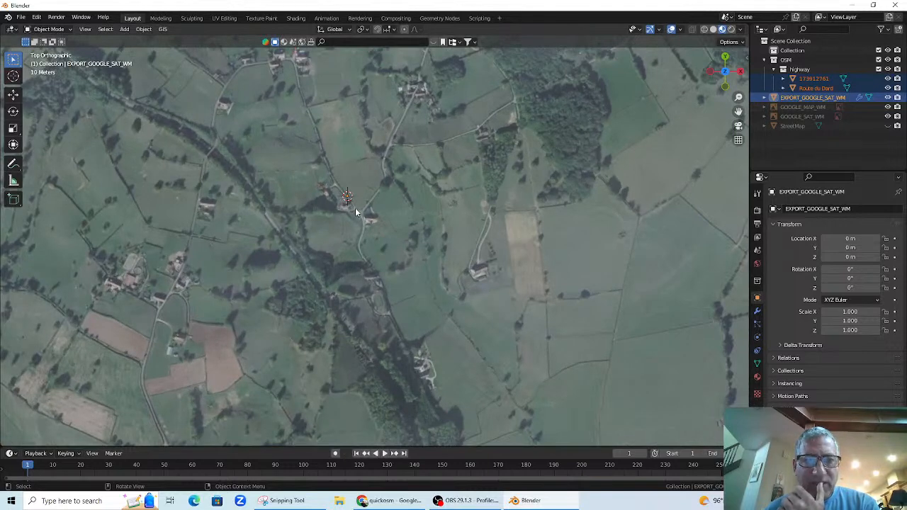
scroll(355, 208, "down", 5)
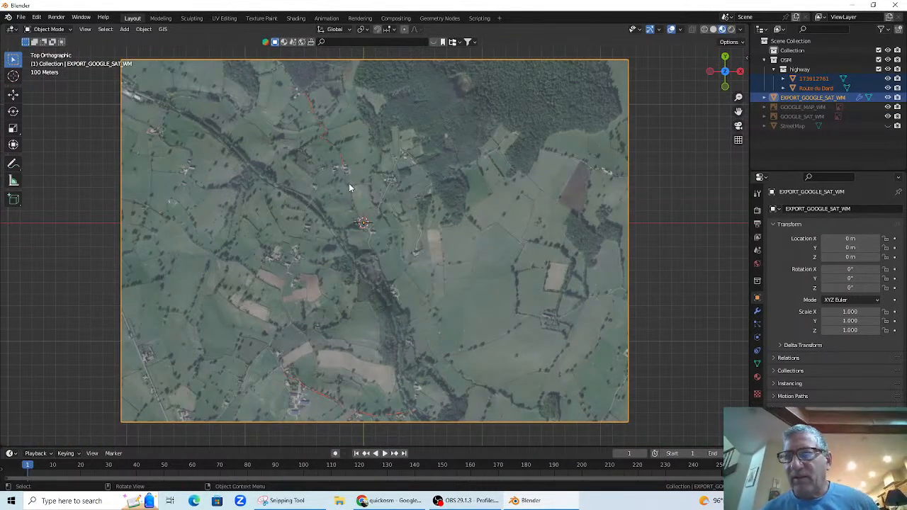
Start a shapefile import of DougLand.shp from the recently used Documents folder
left_click(163, 29)
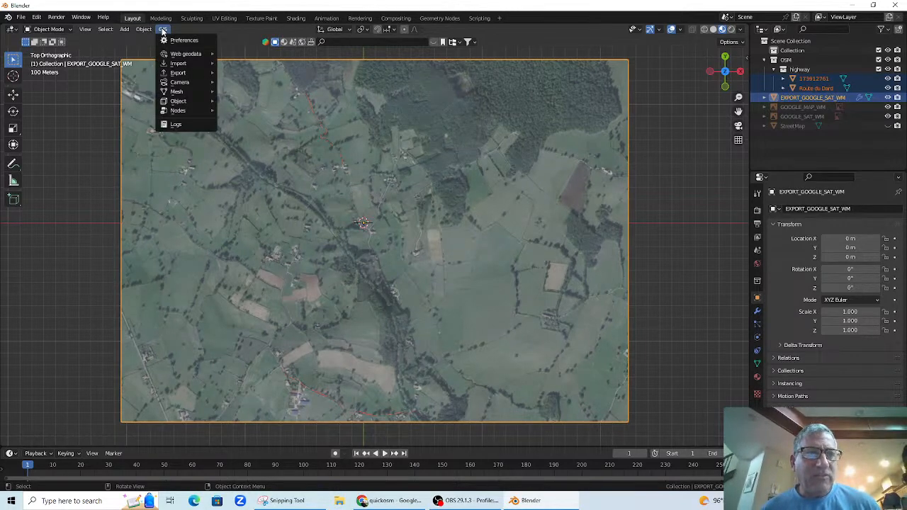
mouse_move(182, 65)
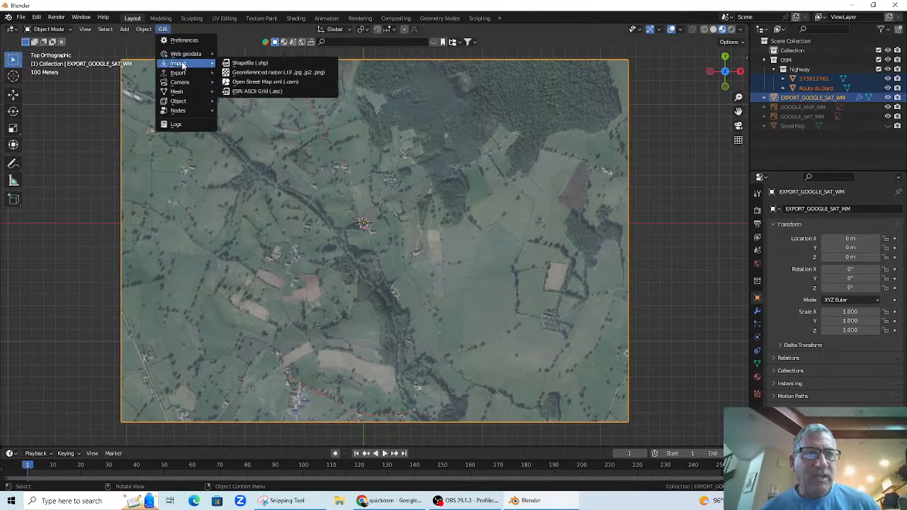
left_click(249, 63)
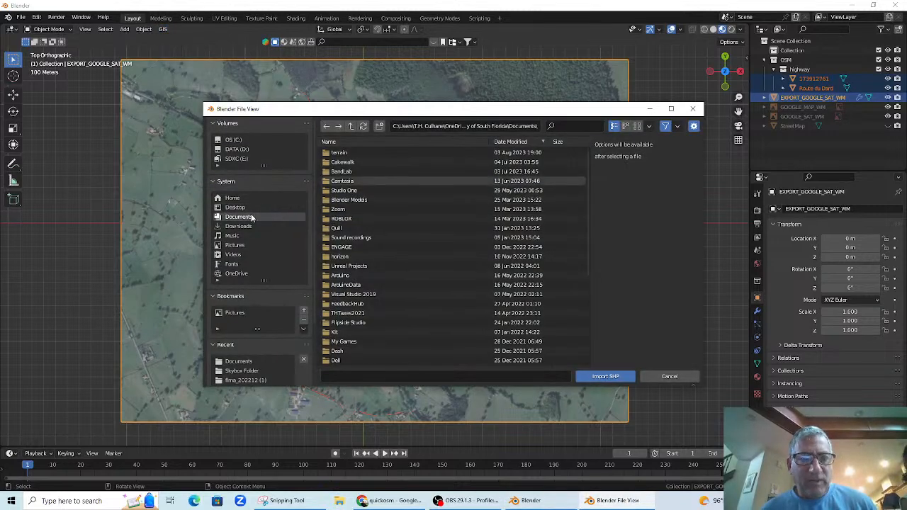
scroll(260, 287, "down", 1)
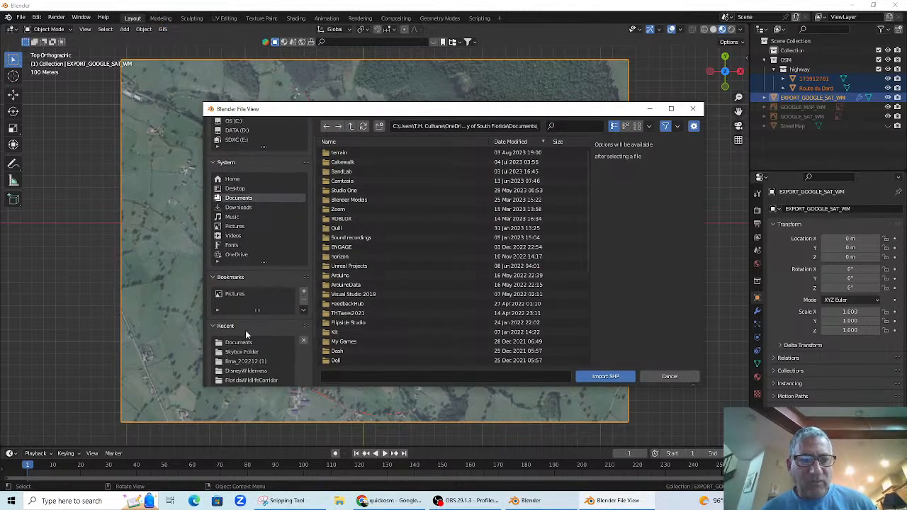
left_click(239, 343)
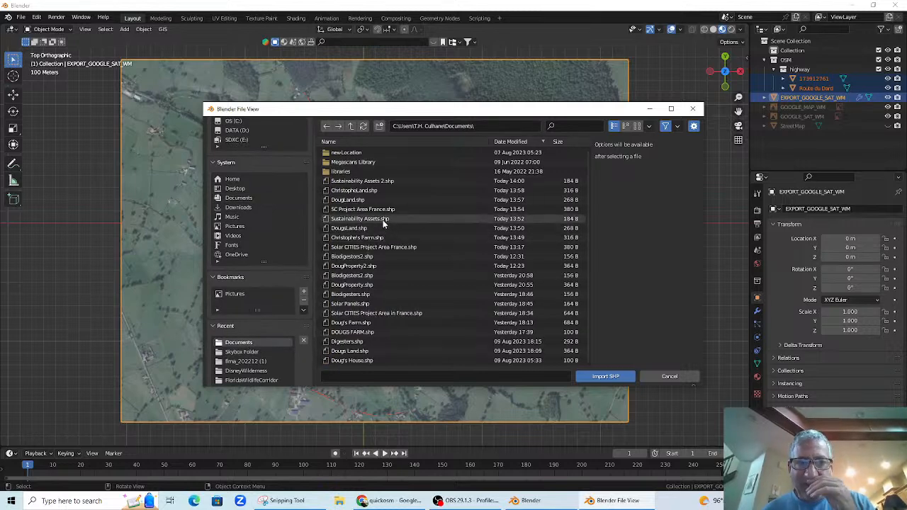
left_click(358, 201)
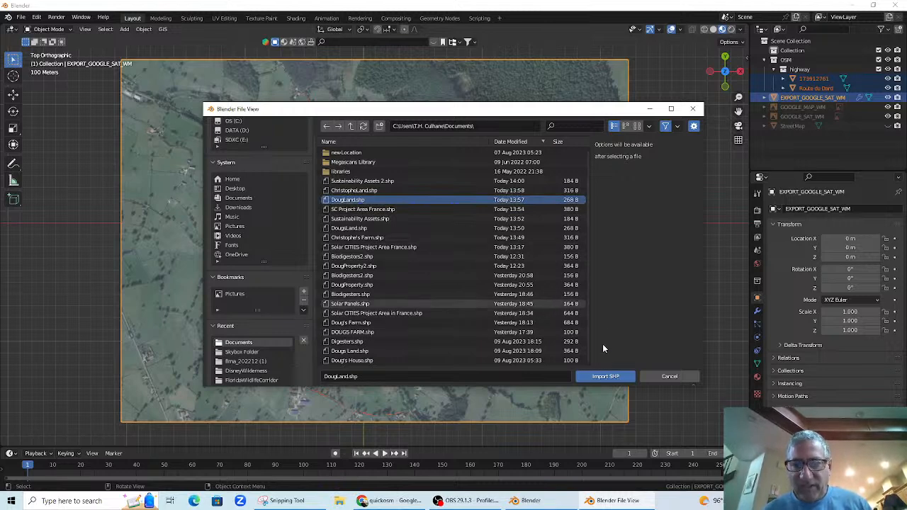
left_click(601, 375)
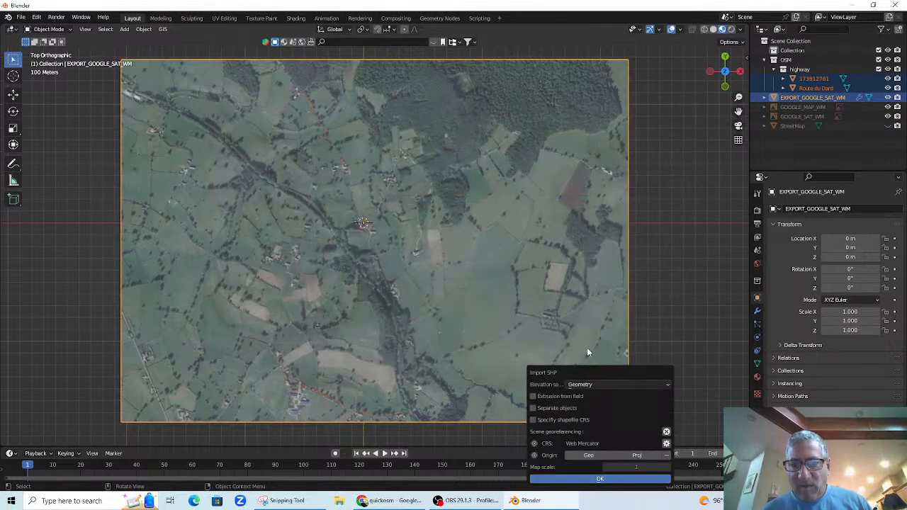
Specify WGS84 latlon as the shapefile CRS for the DougLand import
left_click_drag(598, 374, 565, 263)
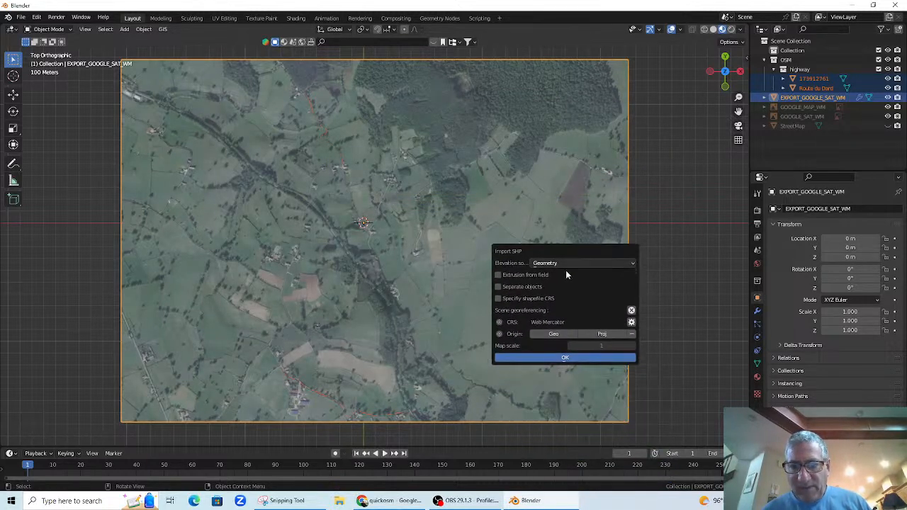
left_click(498, 298)
left_click(585, 311)
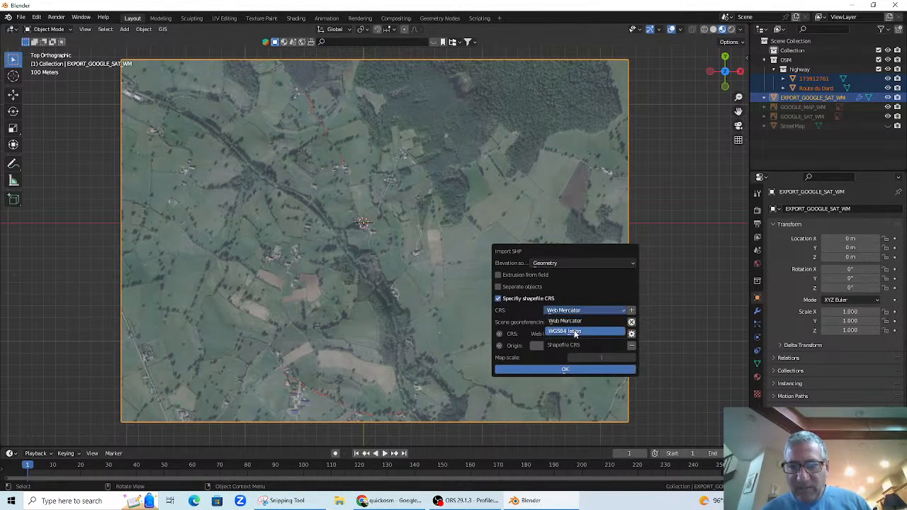
left_click(575, 332)
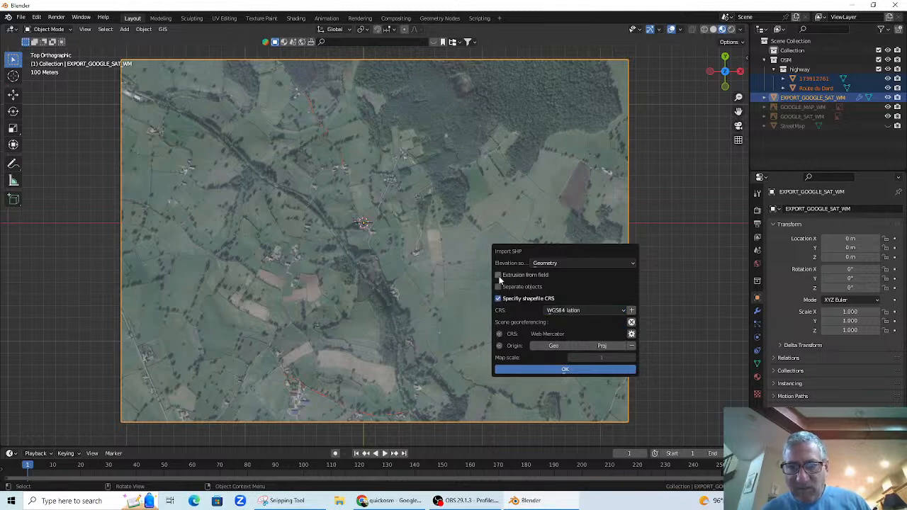
left_click(499, 276)
left_click(553, 288)
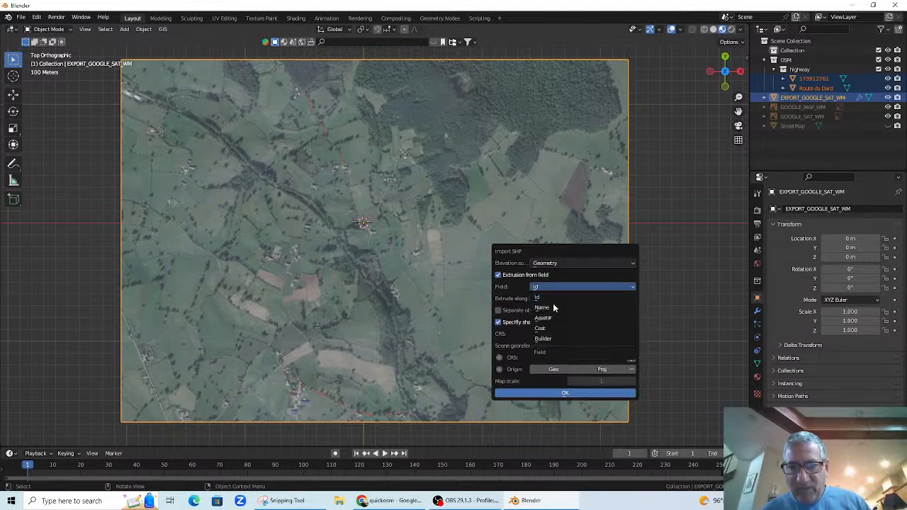
left_click(554, 299)
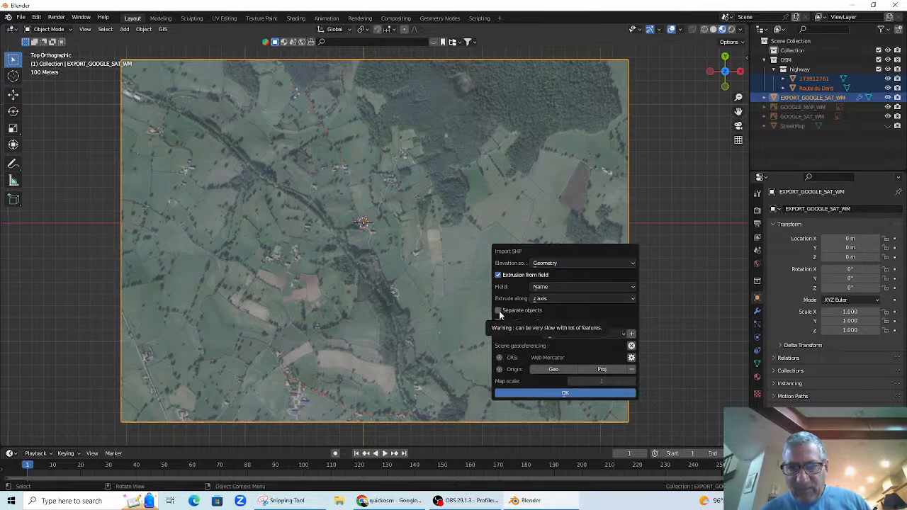
Import DougLand as separate objects named from the Name field, with extrusion from field turned off
left_click(499, 311)
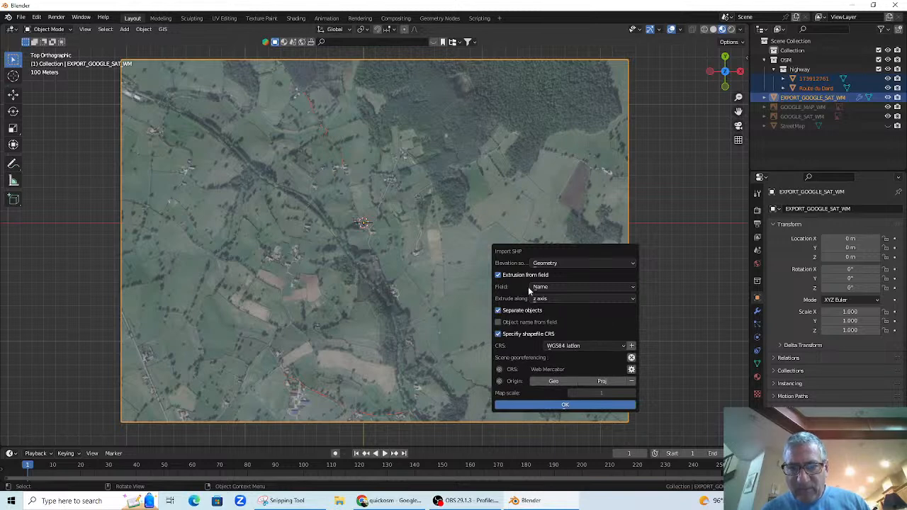
left_click(498, 275)
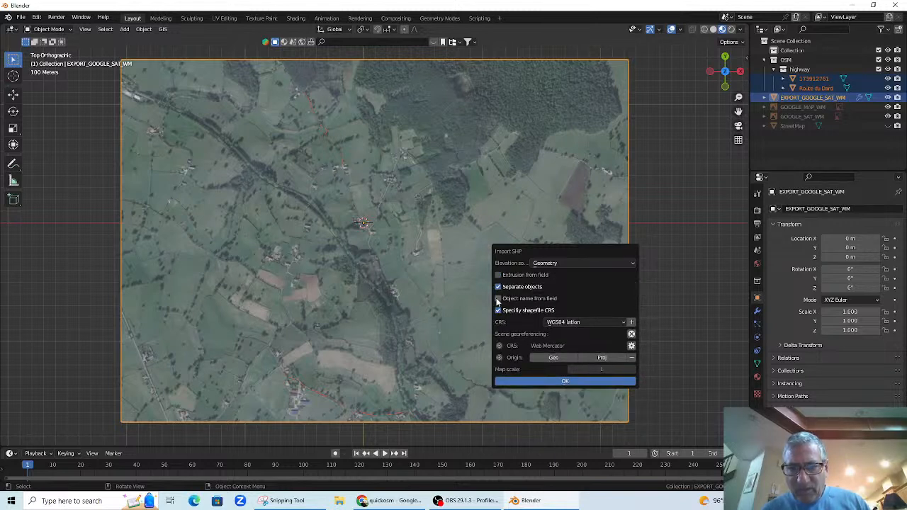
left_click(498, 298)
left_click(542, 311)
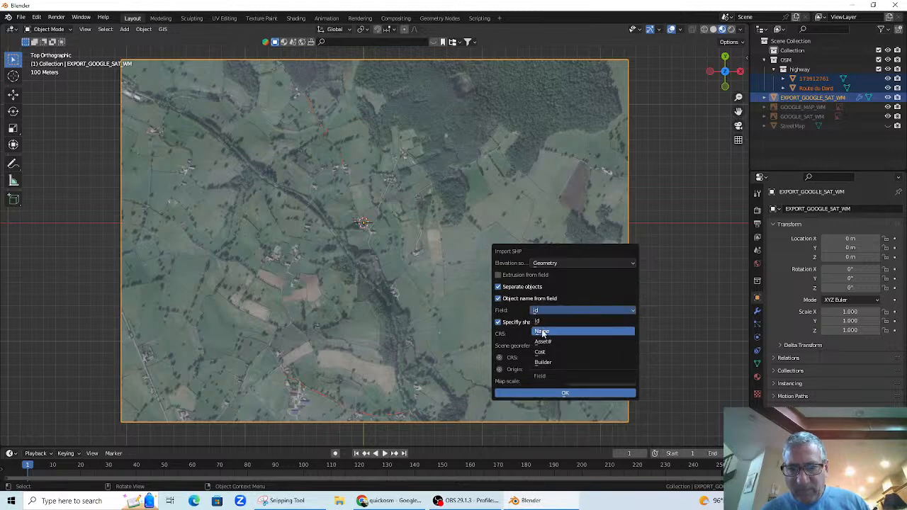
left_click(544, 333)
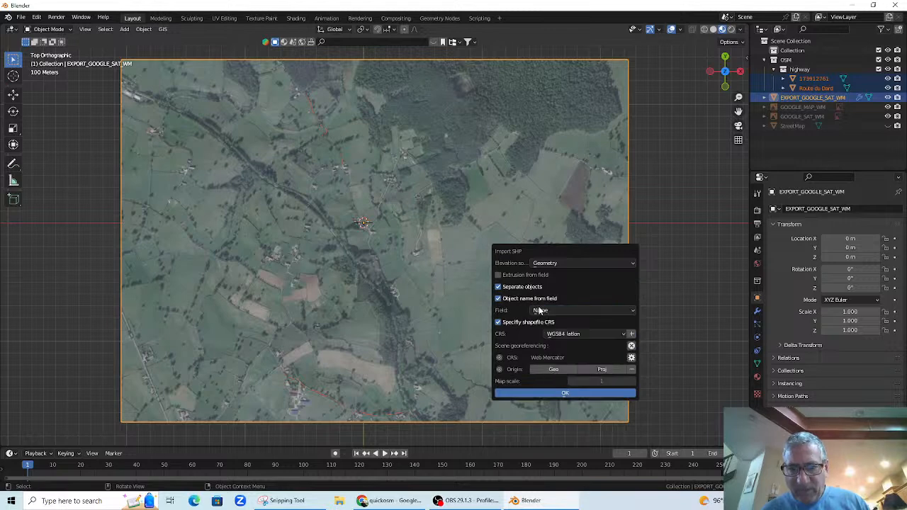
left_click(555, 393)
Examine the Doug's Farm outline on the satellite terrain from an angle and from the top, including its surroundings
scroll(433, 298, "down", 2)
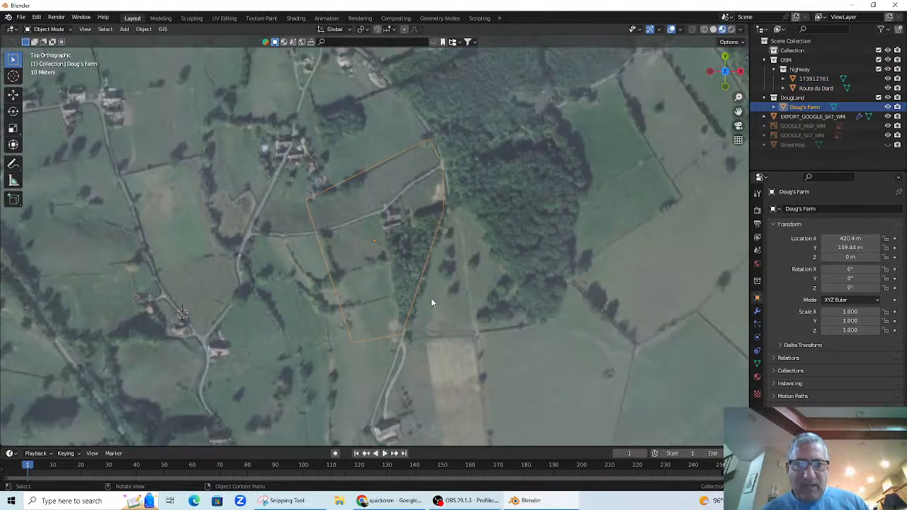
left_click_drag(441, 328, 482, 324)
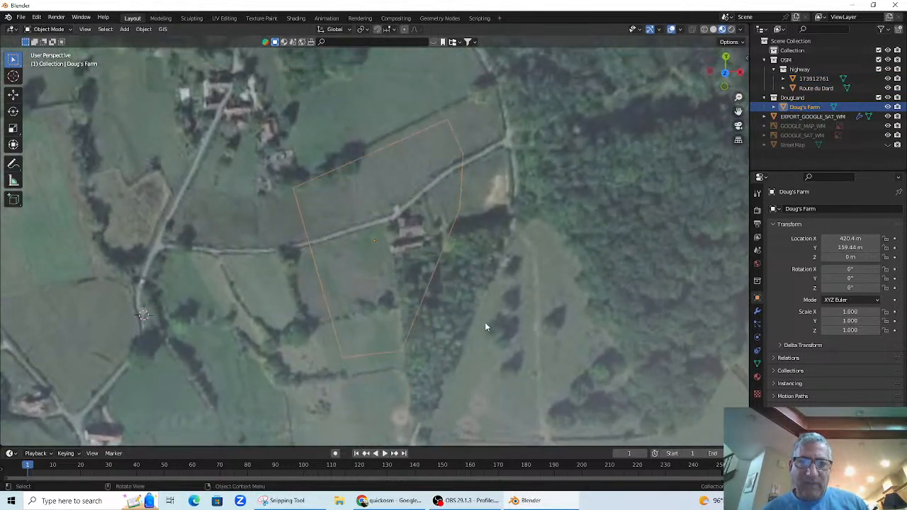
scroll(488, 324, "up", 3)
key("KP_7")
scroll(488, 324, "down", 2)
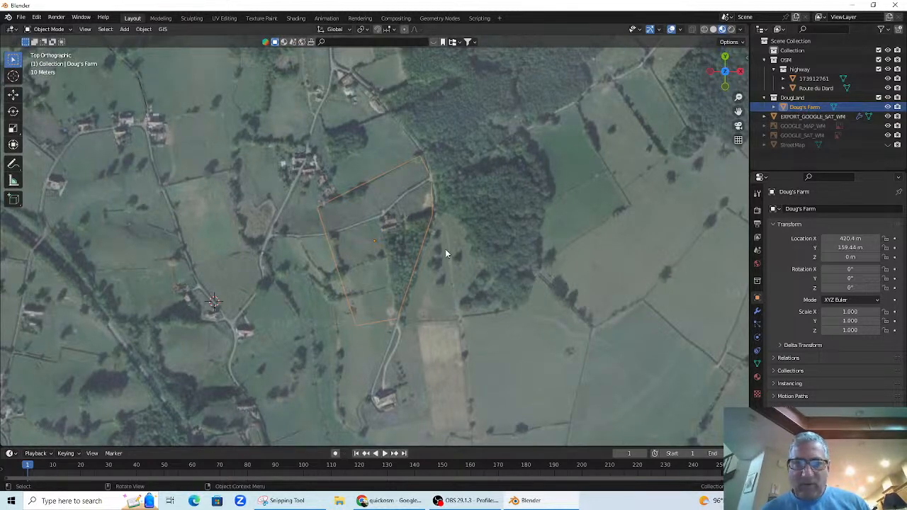
left_click_drag(351, 191, 356, 275)
scroll(405, 252, "down", 4)
scroll(303, 248, "down", 2)
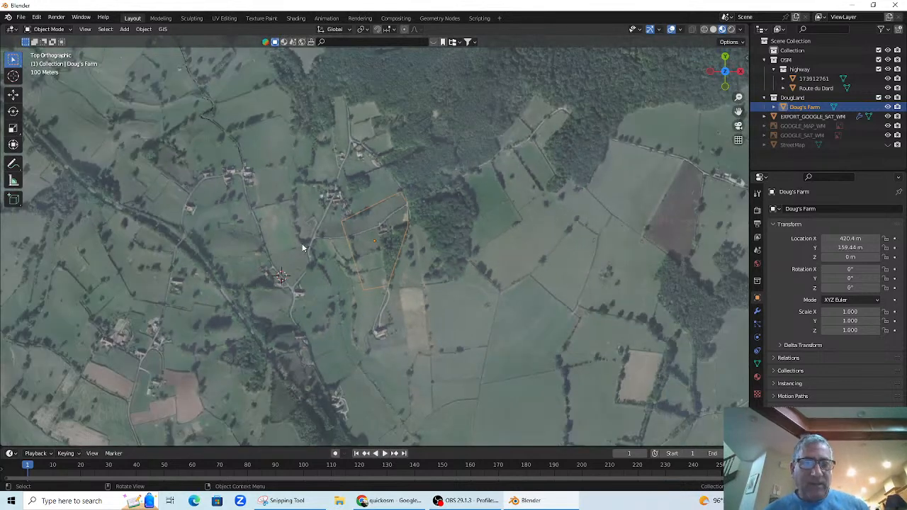
scroll(302, 248, "down", 2)
Start a shapefile import of ChristopheLand.shp
left_click(163, 29)
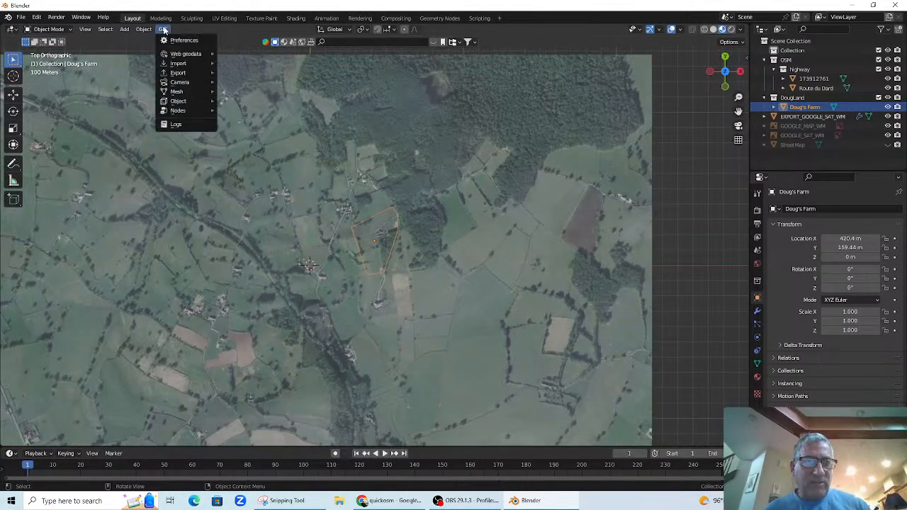
mouse_move(178, 63)
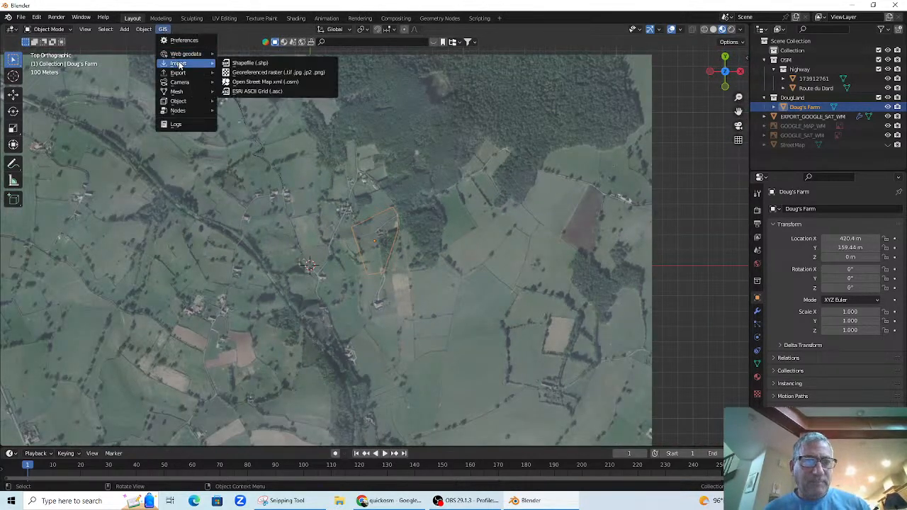
left_click(251, 67)
left_click(351, 190)
left_click(599, 377)
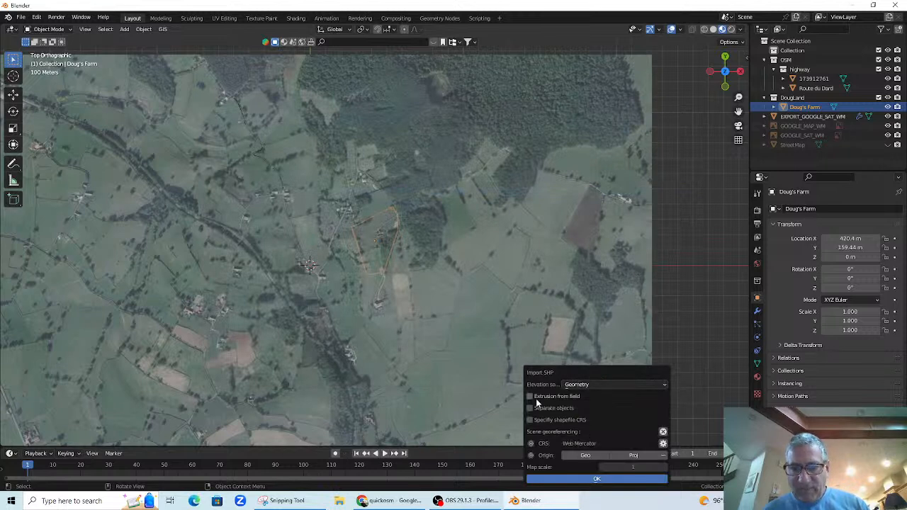
Import ChristopheLand as separate objects named from the Name field, specifying WGS84 latlon as the shapefile CRS
left_click(531, 409)
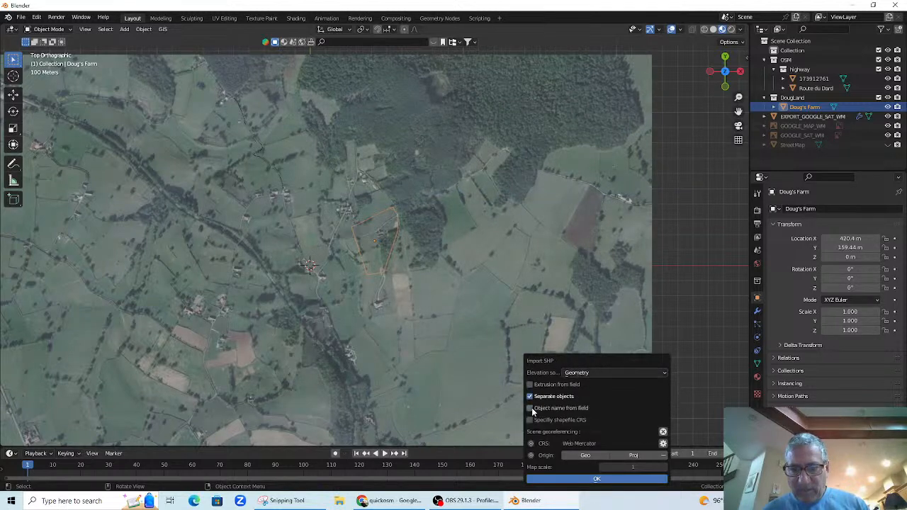
left_click(531, 409)
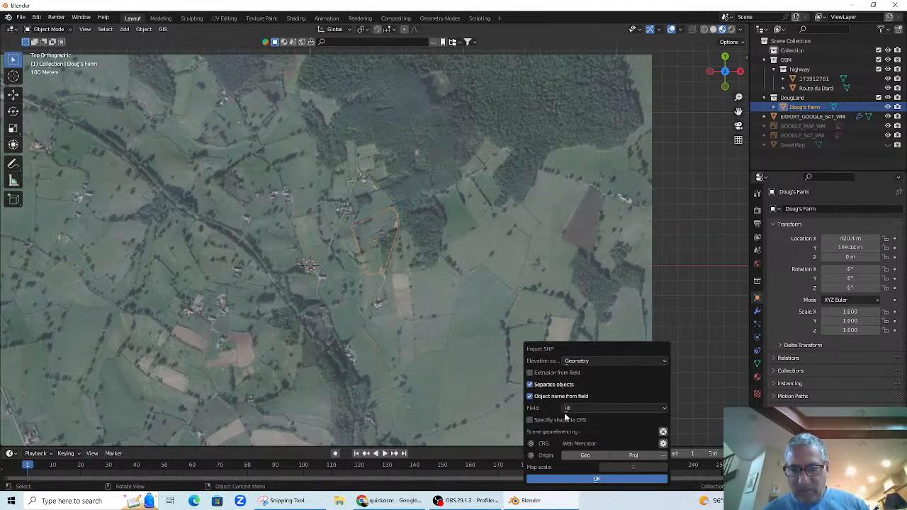
left_click(574, 410)
left_click(574, 428)
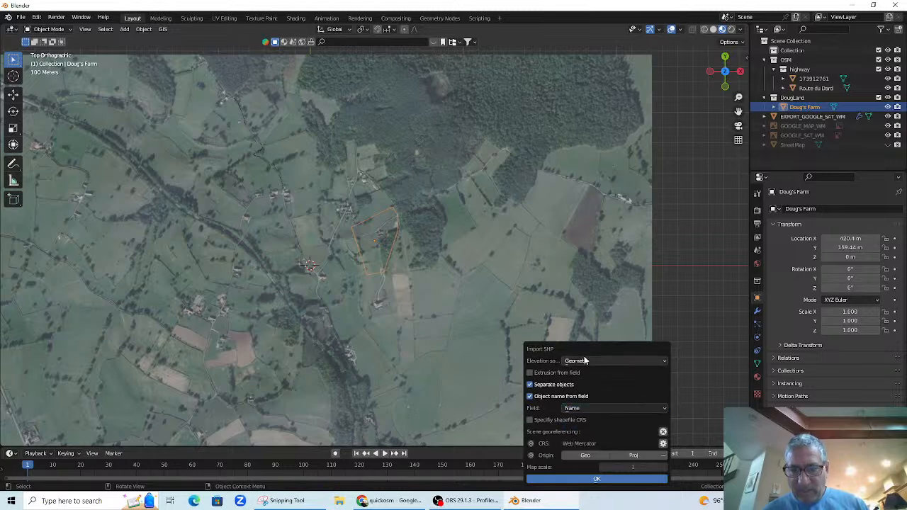
left_click(531, 420)
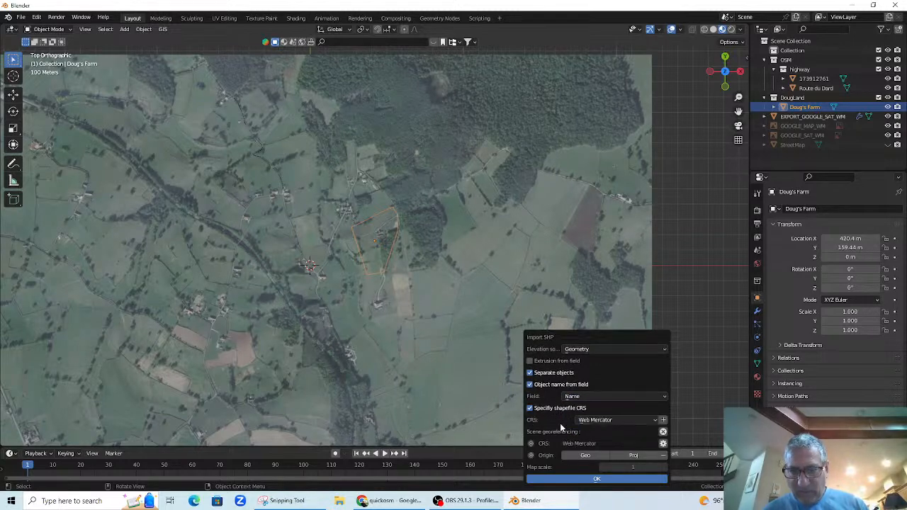
left_click(604, 420)
left_click(600, 441)
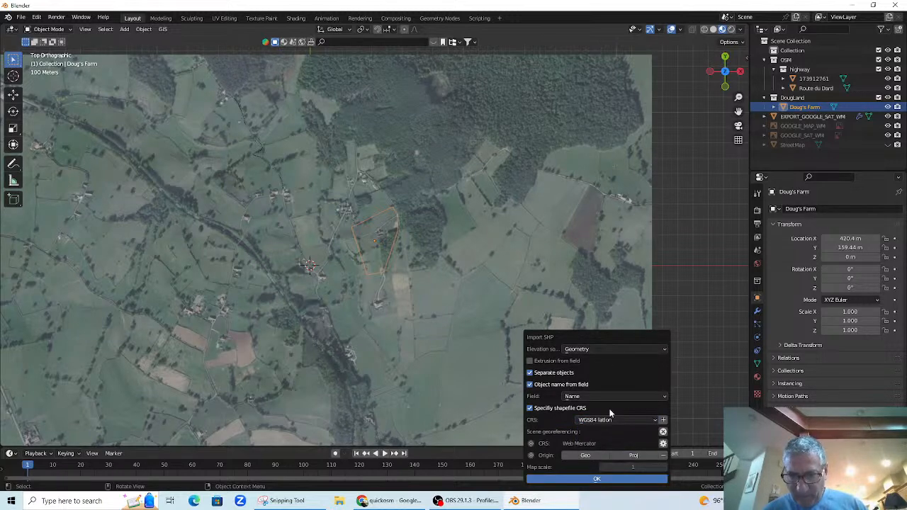
left_click(581, 482)
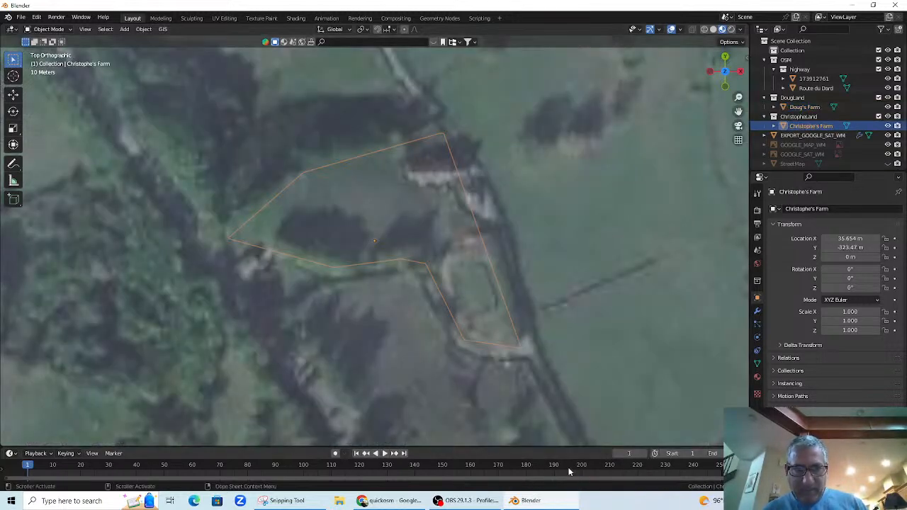
Start a shapefile import of Sustainability Assets 2.shp from the Documents folder
scroll(546, 288, "down", 12)
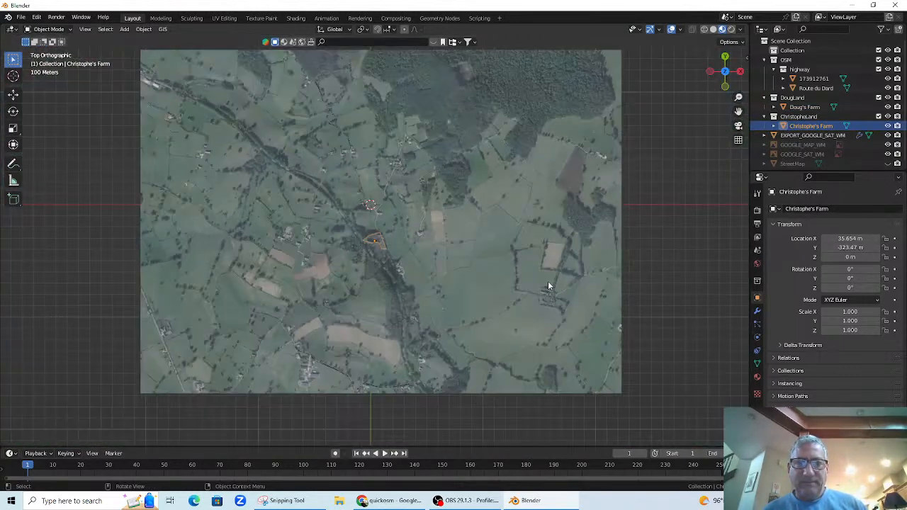
left_click_drag(548, 281, 540, 322)
key("KP_7")
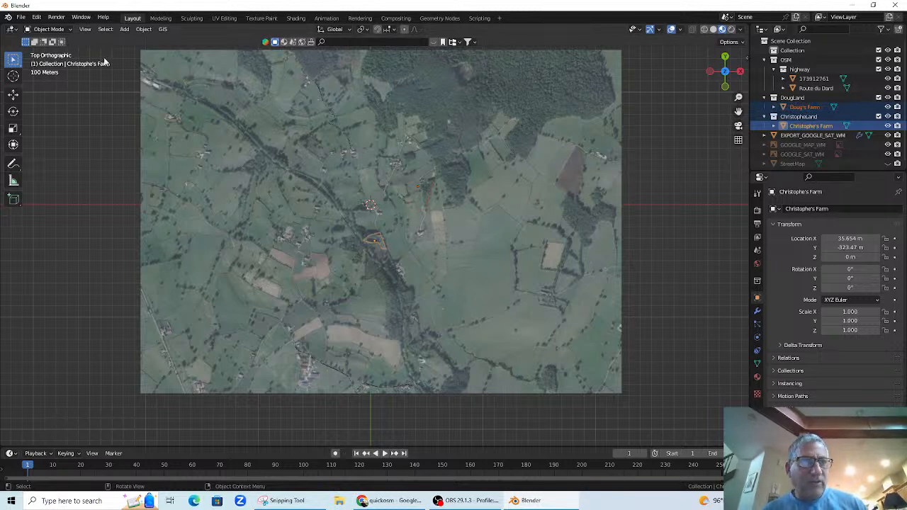
left_click(163, 29)
mouse_move(180, 65)
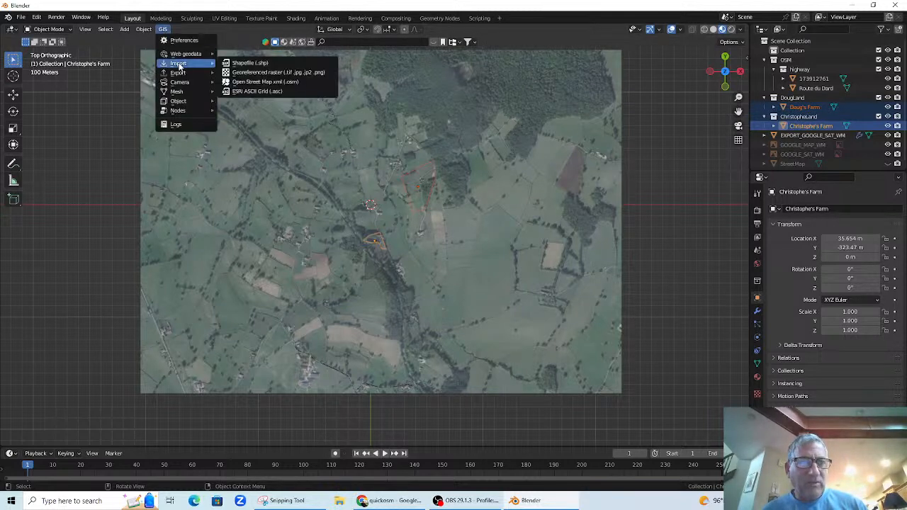
left_click(245, 63)
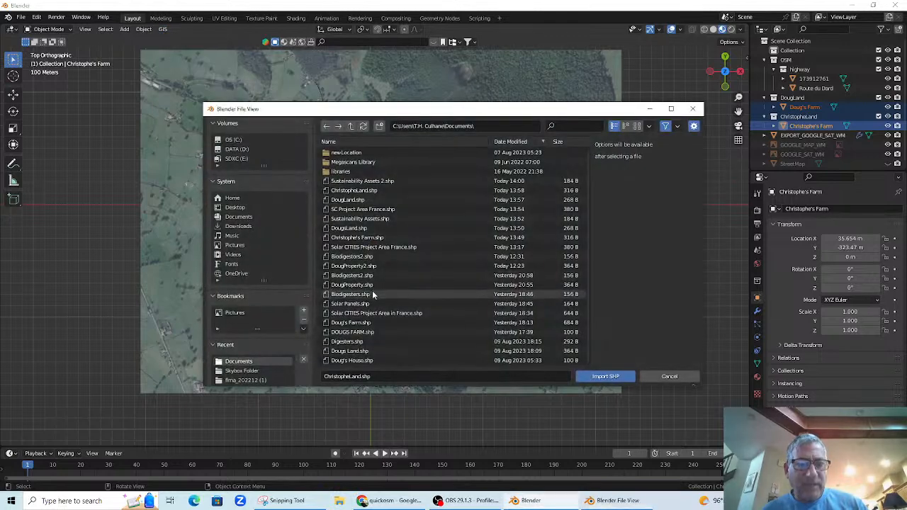
left_click(363, 181)
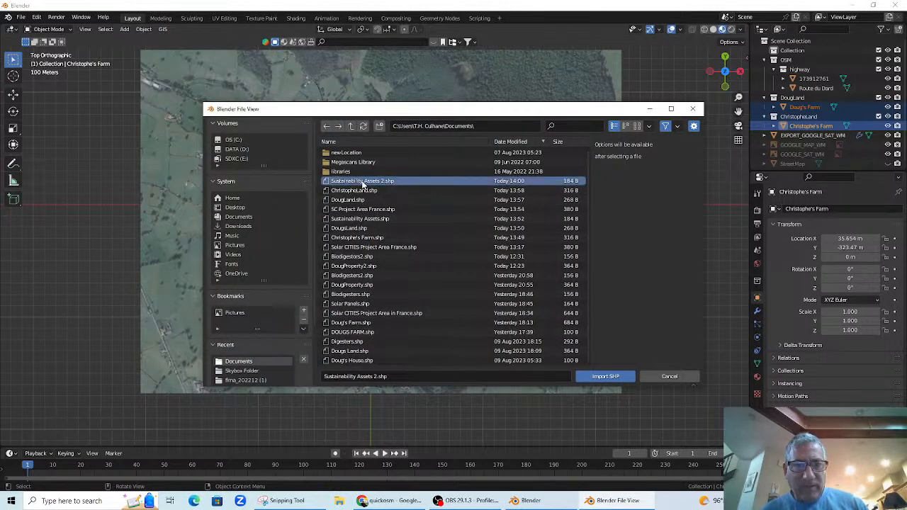
left_click(606, 376)
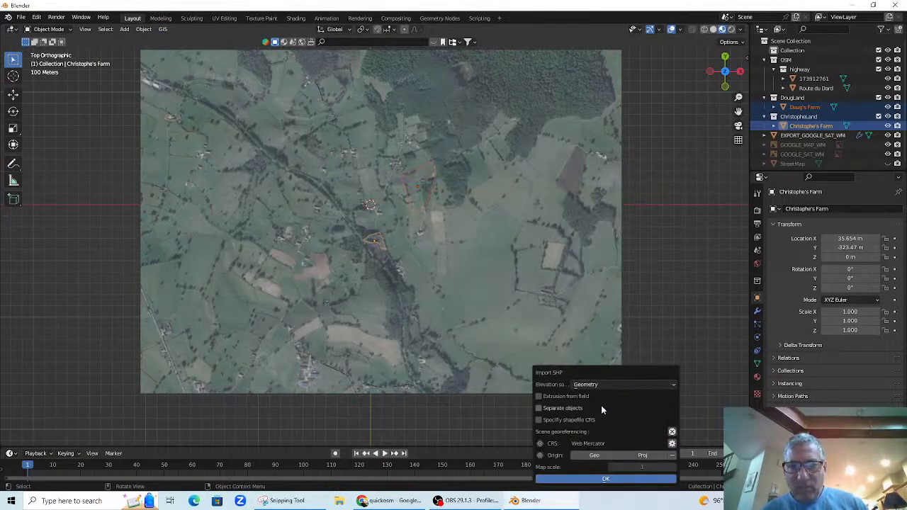
Import Sustainability Assets 2 as separate objects named from the Name field, specifying WGS84 latlon as the shapefile CRS
left_click(538, 409)
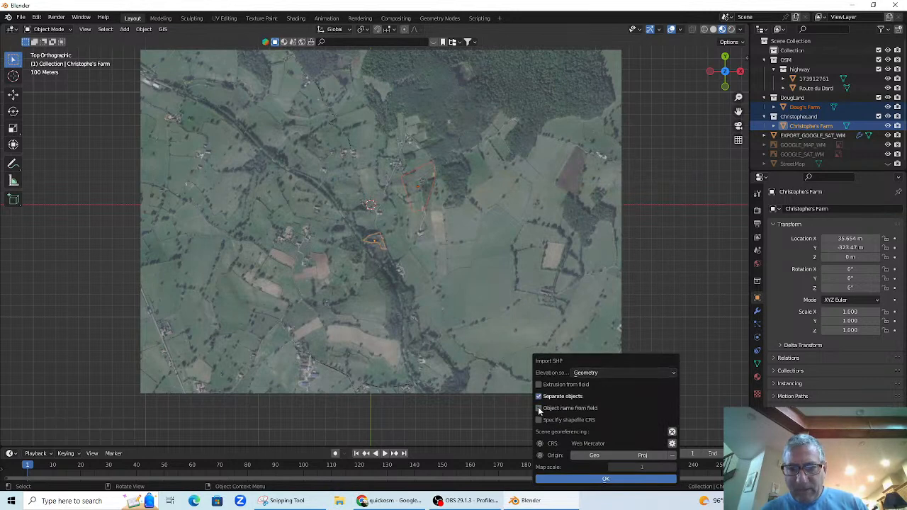
left_click(539, 409)
left_click(581, 409)
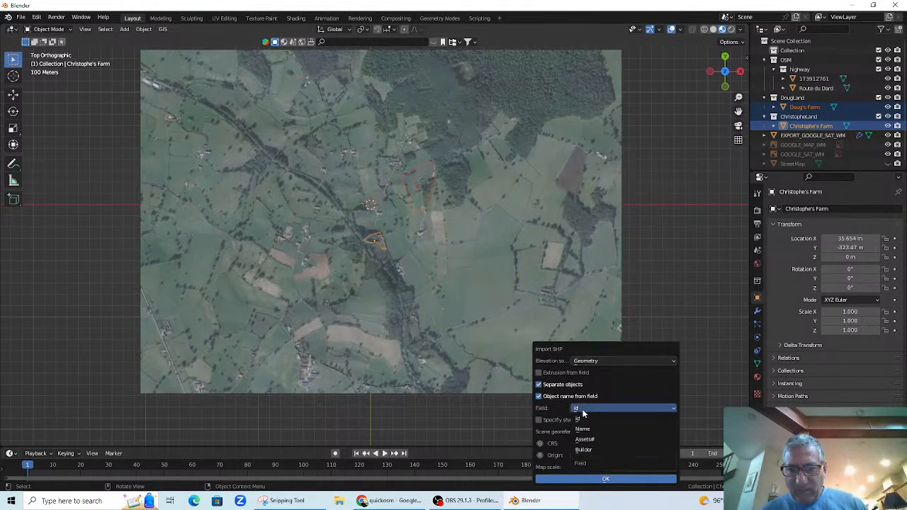
left_click(583, 431)
left_click(541, 421)
left_click(627, 419)
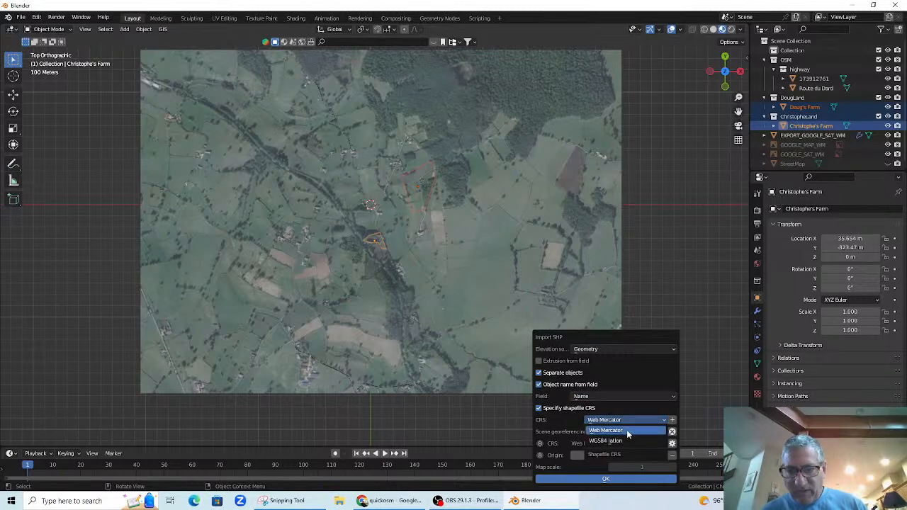
left_click(623, 427)
left_click(606, 480)
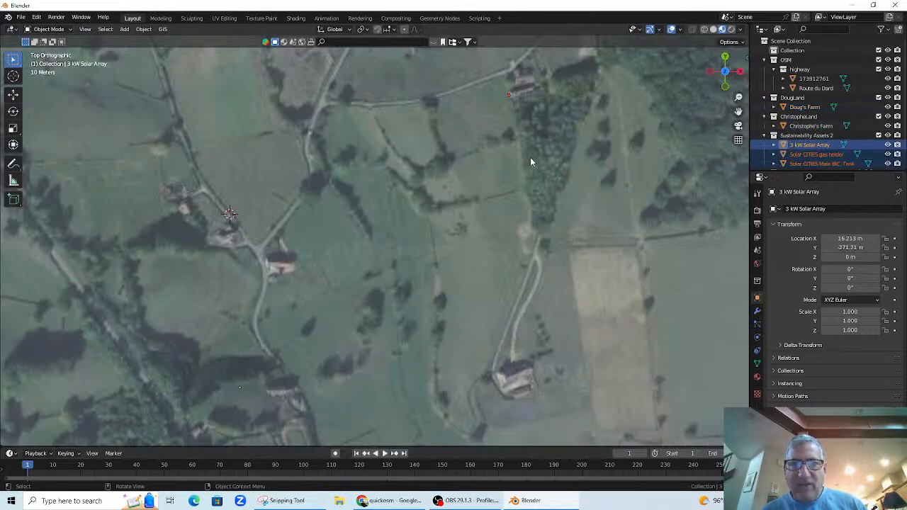
Inspect the imported sustainability asset points relative to the terrain from the side and from the top view
scroll(531, 157, "up", 1)
left_click_drag(527, 154, 536, 264)
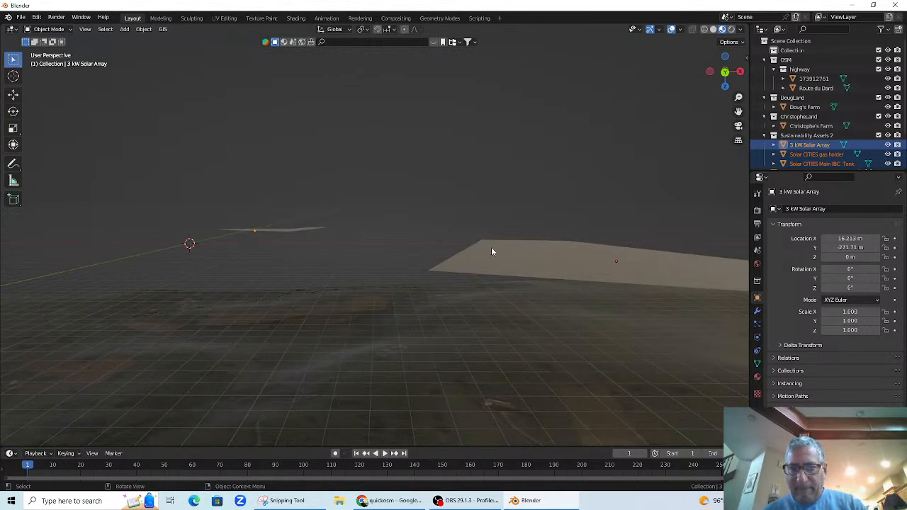
key("KP_7")
scroll(445, 262, "down", 4)
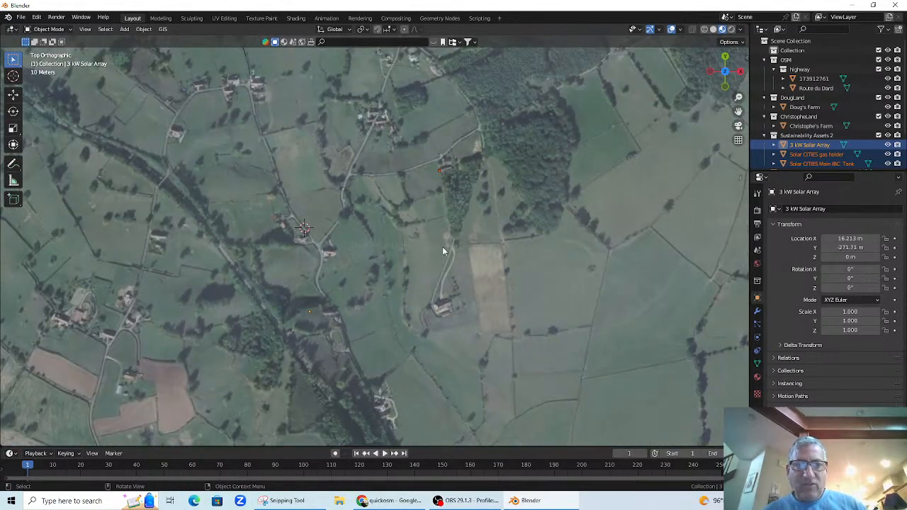
scroll(442, 247, "up", 6)
left_click_drag(463, 226, 435, 260)
key("KP_7")
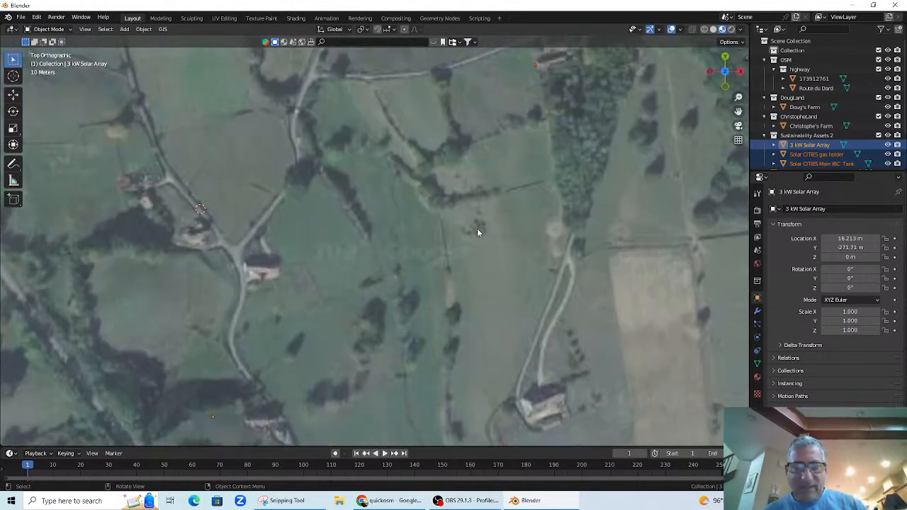
Examine the 3 kW Solar Array's location relative to the satellite terrain, including from the top view
left_click_drag(509, 250, 502, 176)
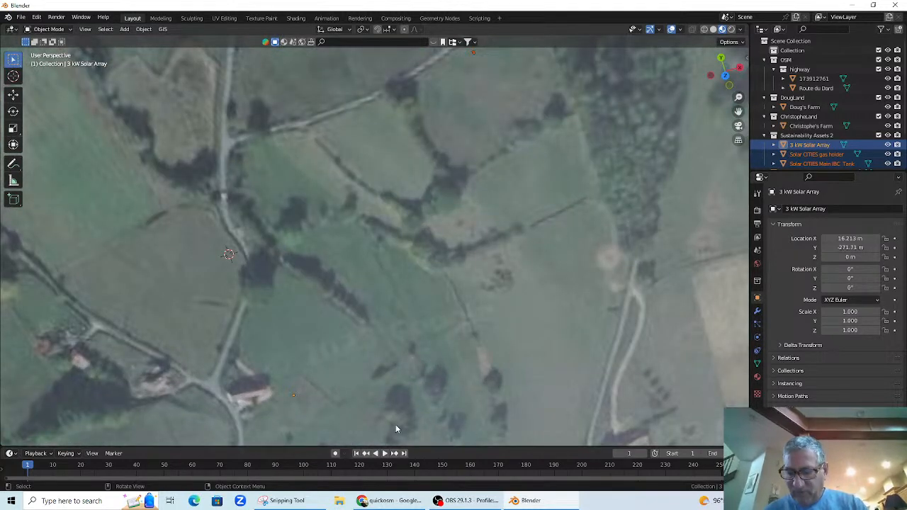
left_click(816, 145)
key("KP_Decimal")
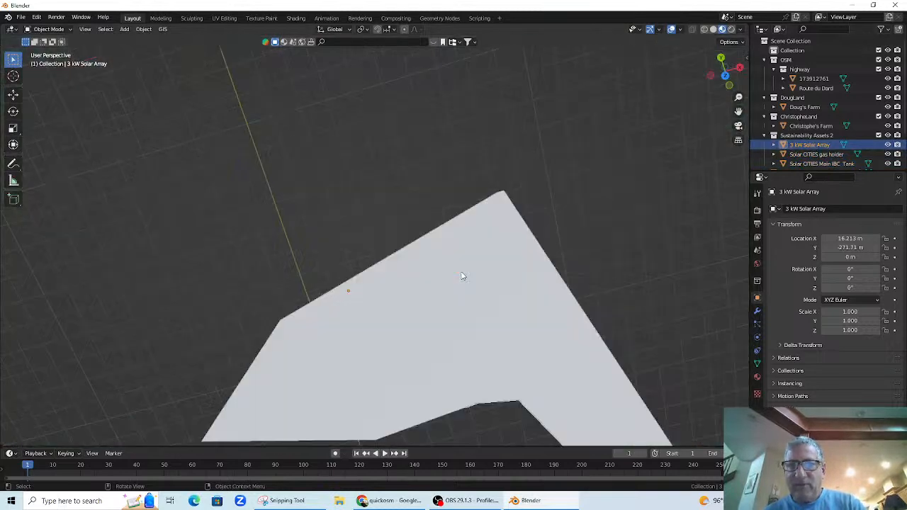
scroll(466, 268, "down", 20)
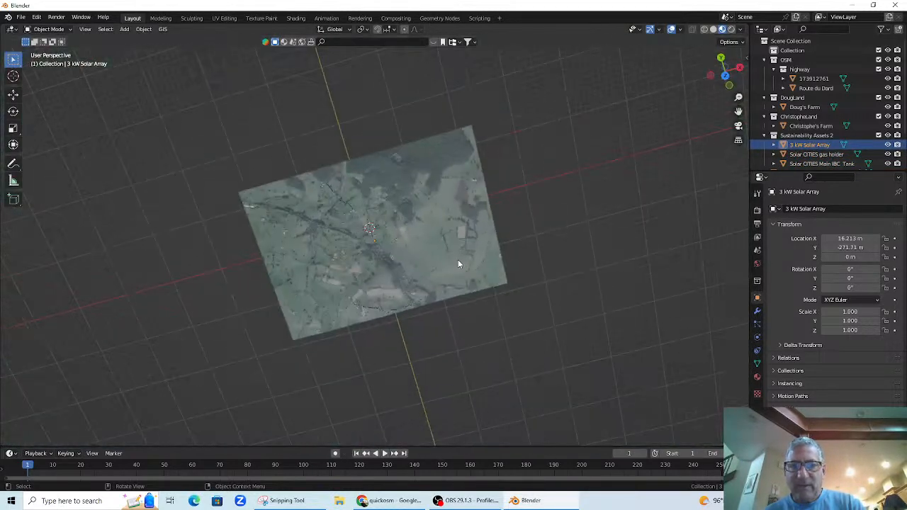
key("KP_7")
scroll(409, 255, "up", 6)
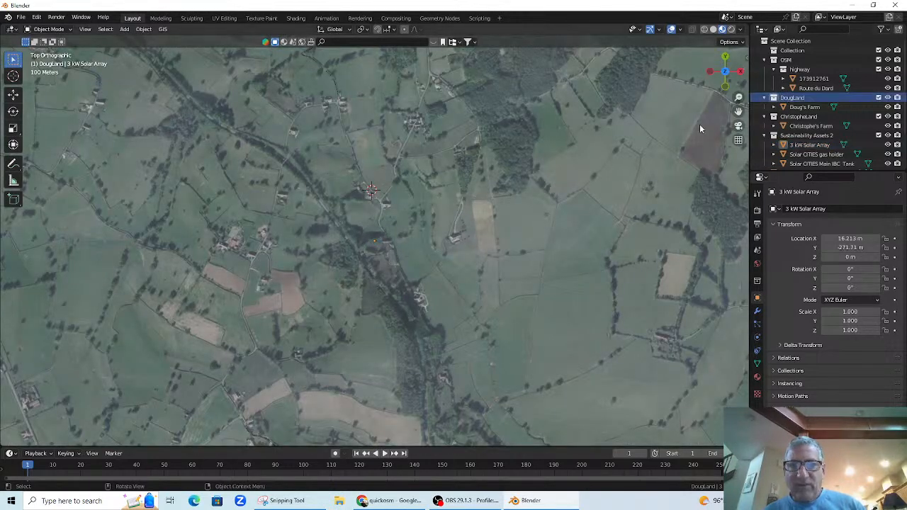
Raise the DougLand farm polygon along the Z axis to about 348 m, above the terrain surface
left_click(808, 107)
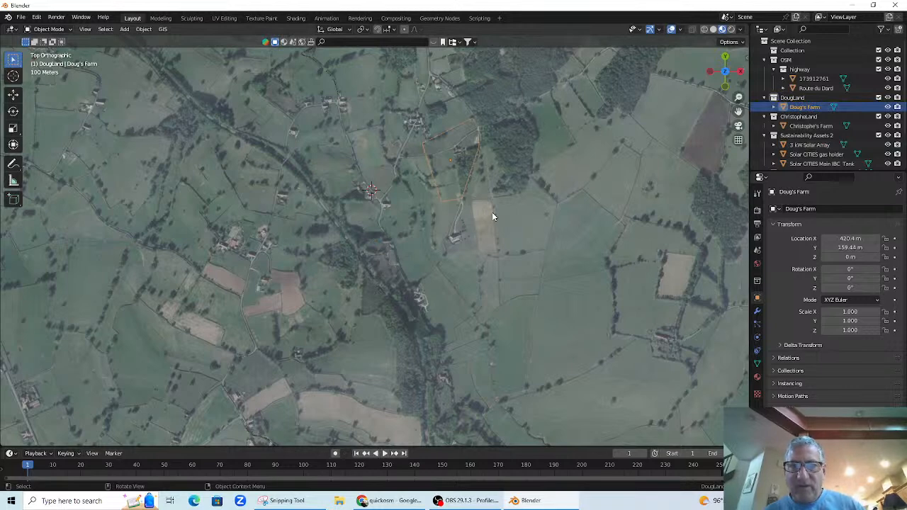
left_click_drag(511, 251, 520, 168)
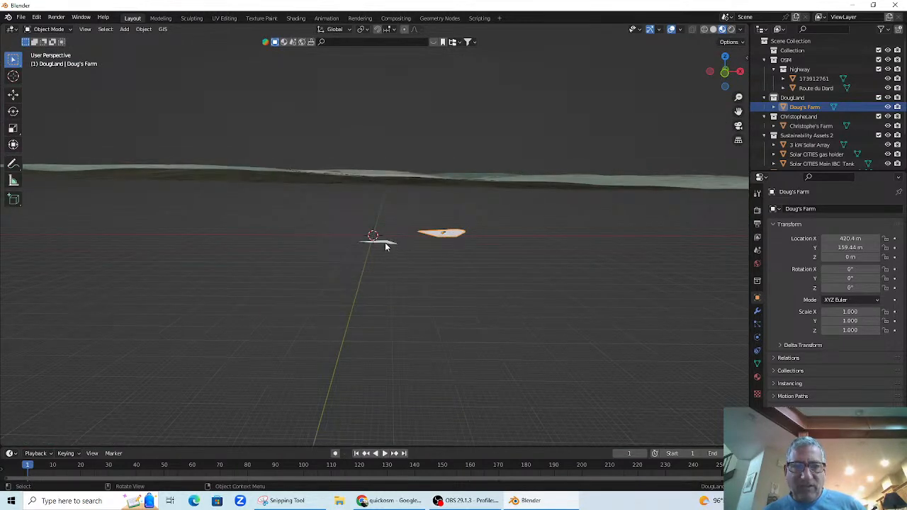
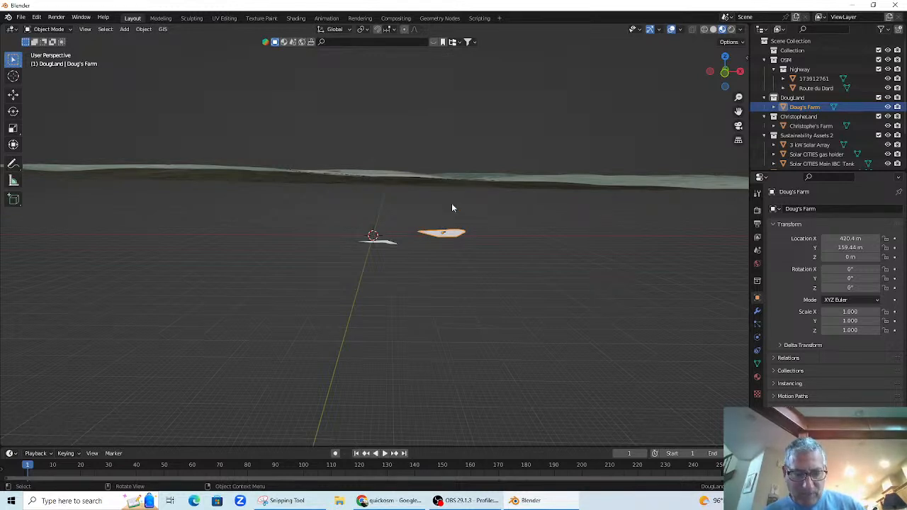
key("g")
key("z")
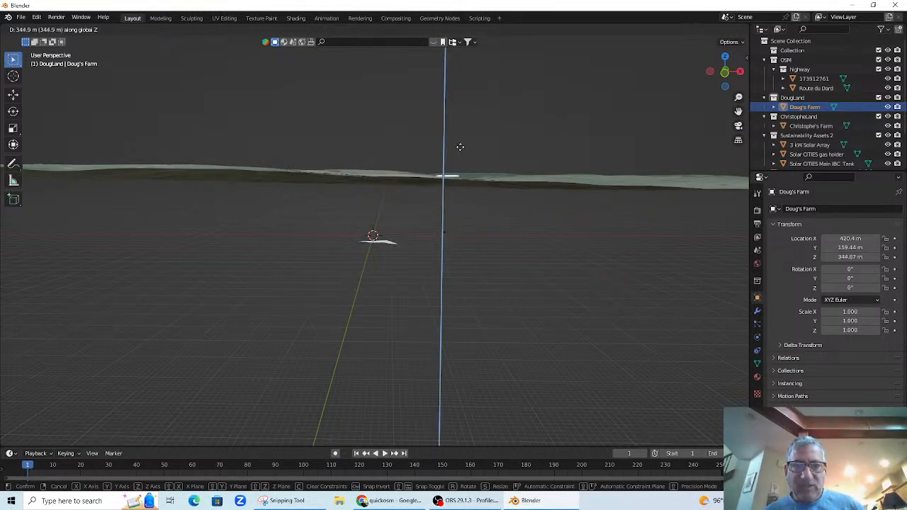
left_click(461, 146)
left_click_drag(471, 190, 477, 236)
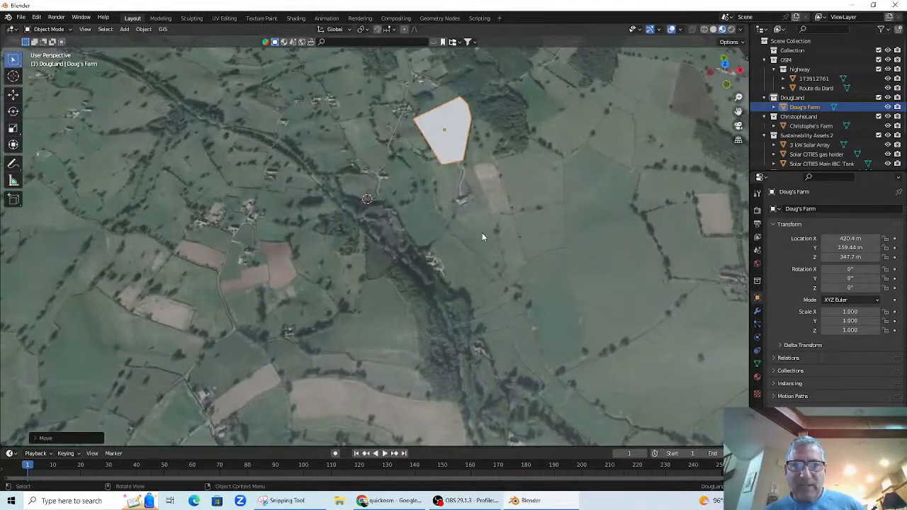
Raise the ChristopheLand farm polygon along the Z axis to about 329 m, above the terrain surface
left_click(797, 125)
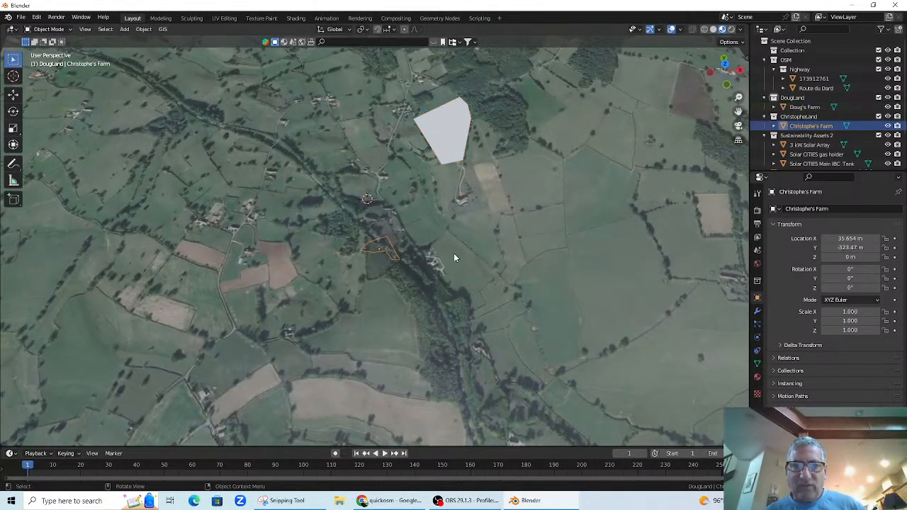
key("g")
key("z")
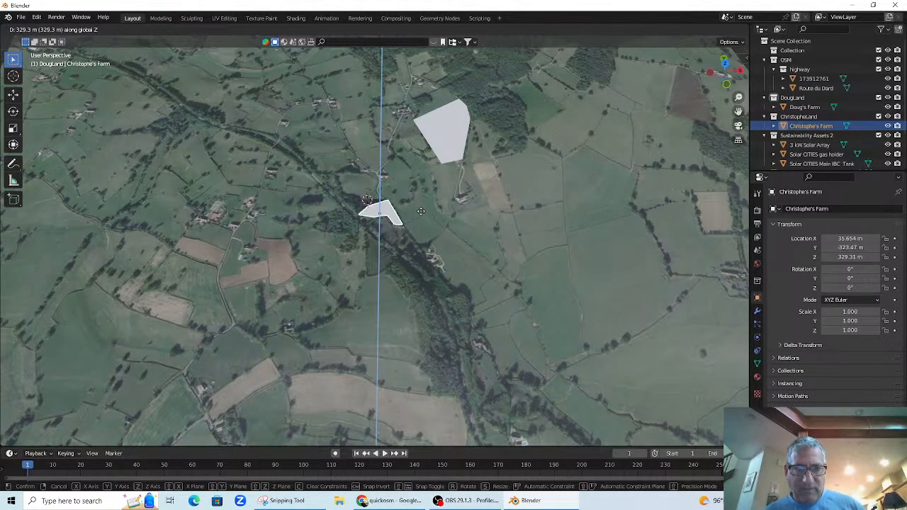
left_click(422, 211)
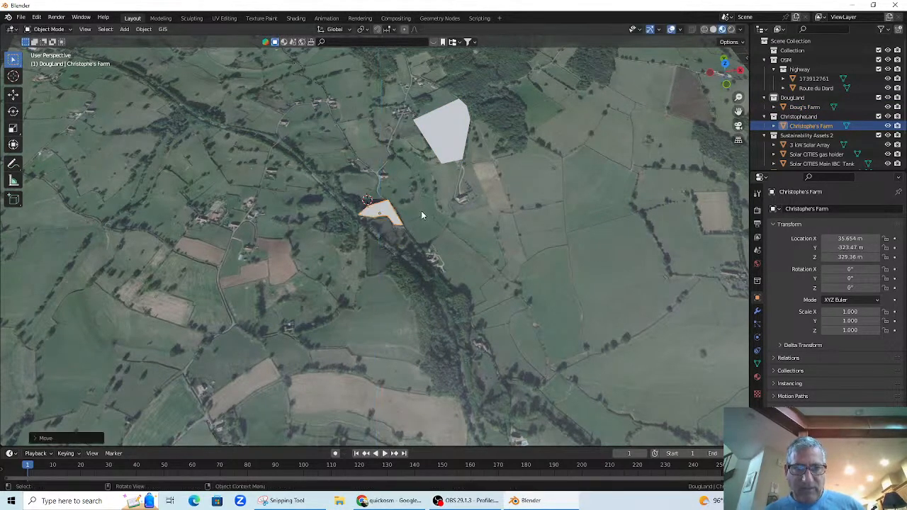
Lower the DougLand farm polygon along the Z axis to about 327 m
left_click(455, 148)
key("g")
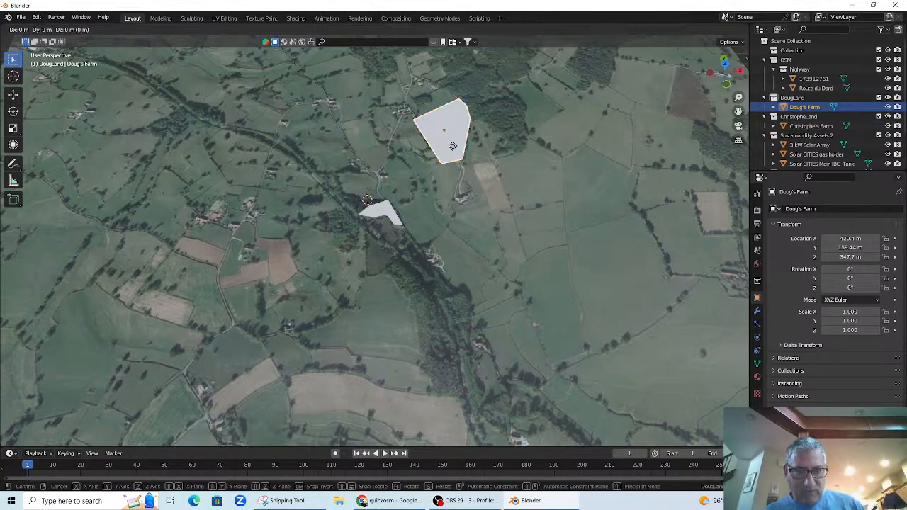
key("z")
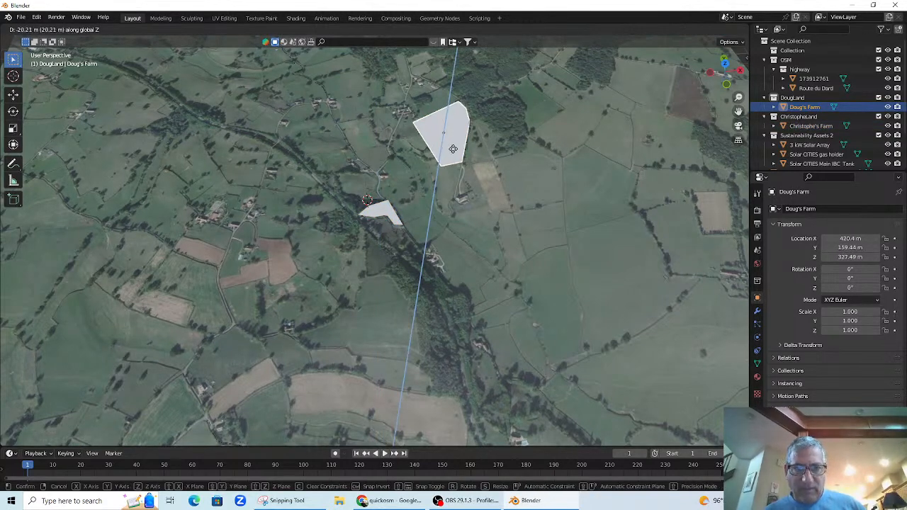
left_click(459, 164)
left_click_drag(460, 165, 521, 272)
right_click(479, 219)
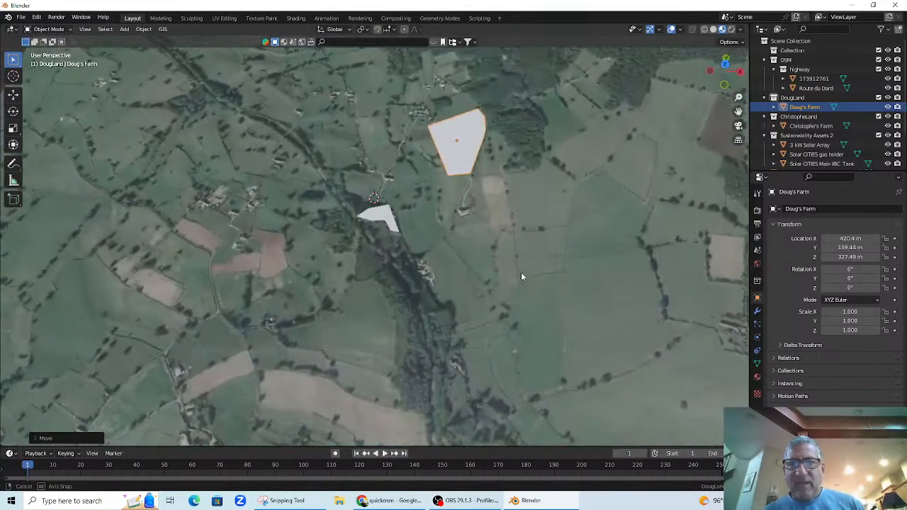
left_click(809, 136)
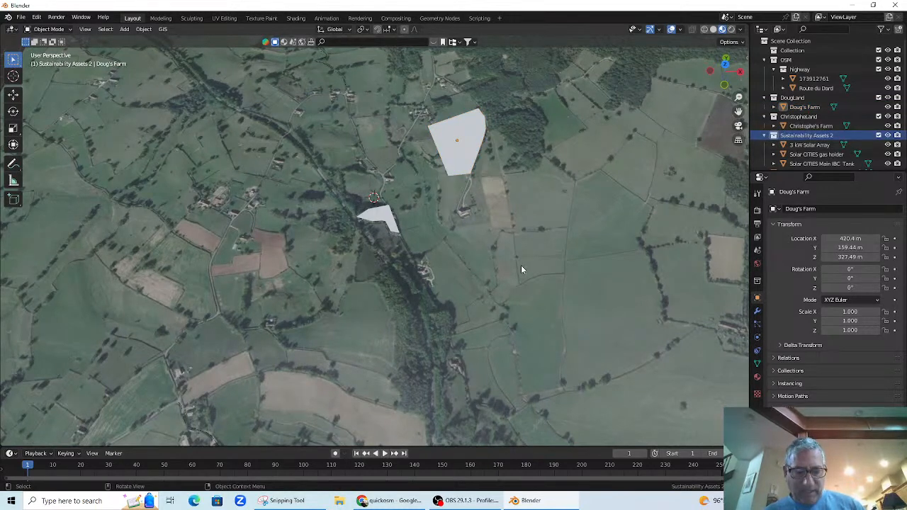
key("z")
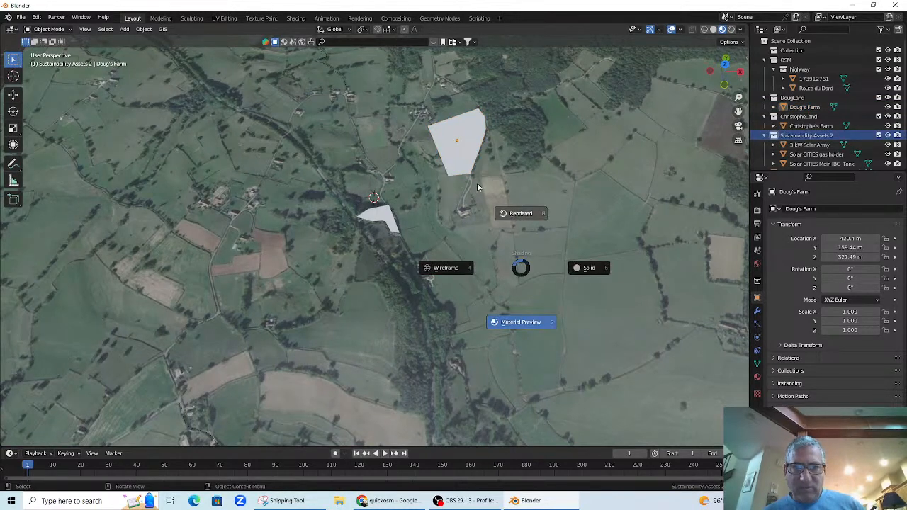
left_click(521, 214)
Use Material Preview shading and raise the 3 kW Solar Array along the Z axis to about 256 m
left_click(809, 145)
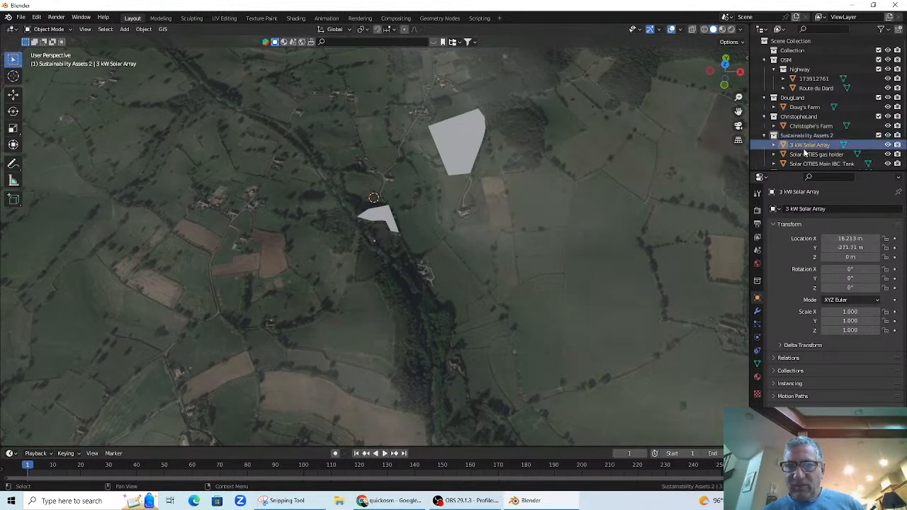
left_click(722, 30)
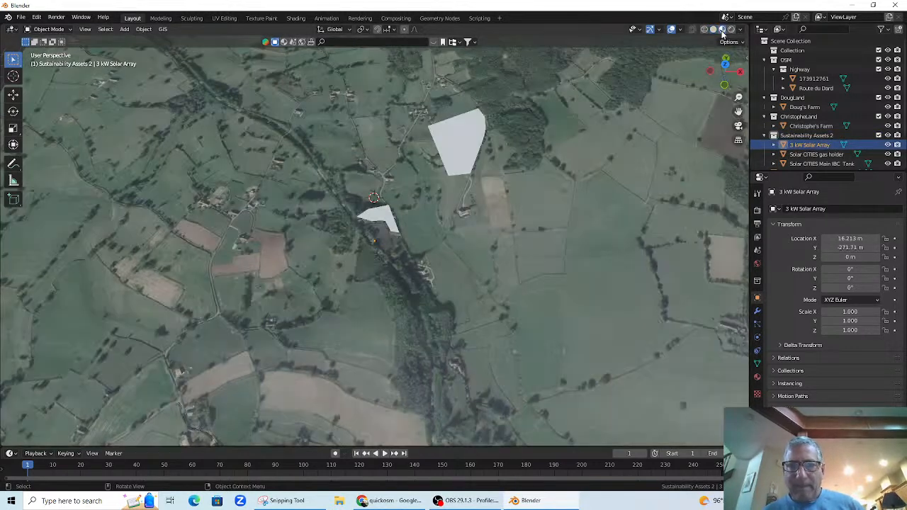
key("g")
key("z")
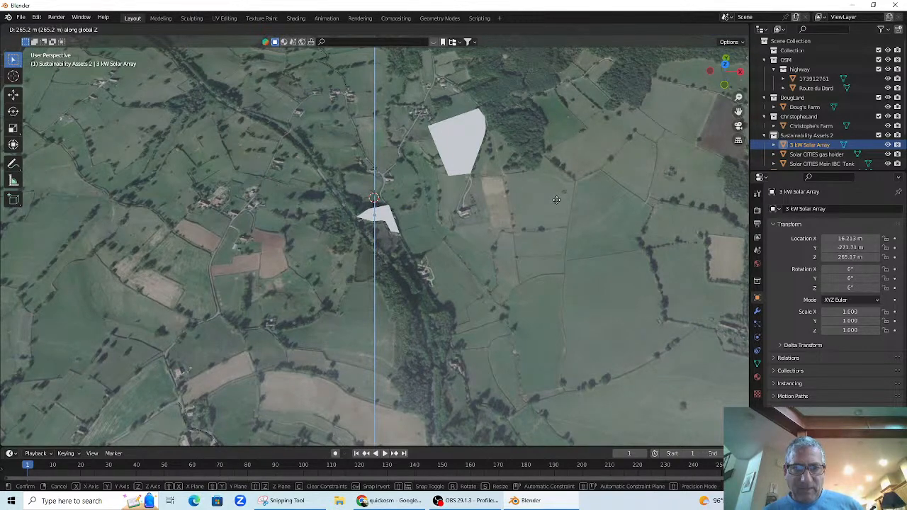
left_click(557, 201)
key("KP_7")
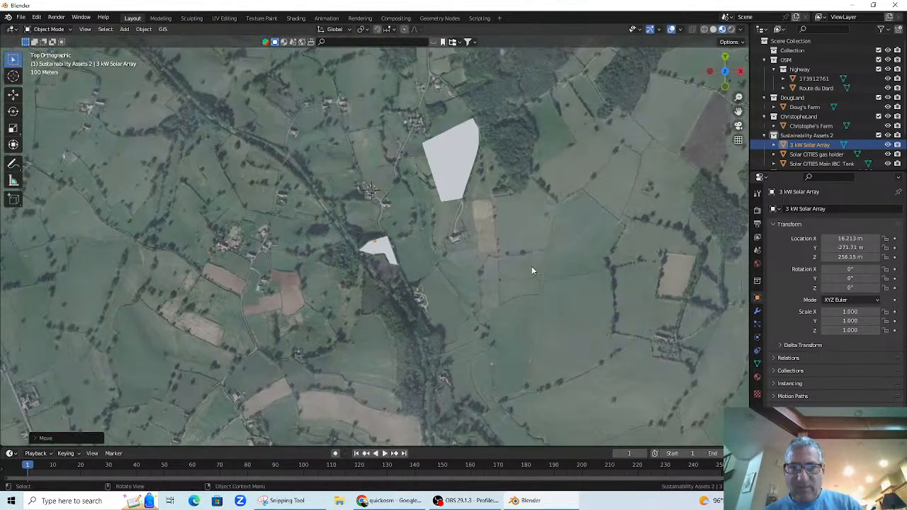
Select the Solar CITIES gas holder and the Solar CITIES Main IBC Tank together
left_click(806, 154)
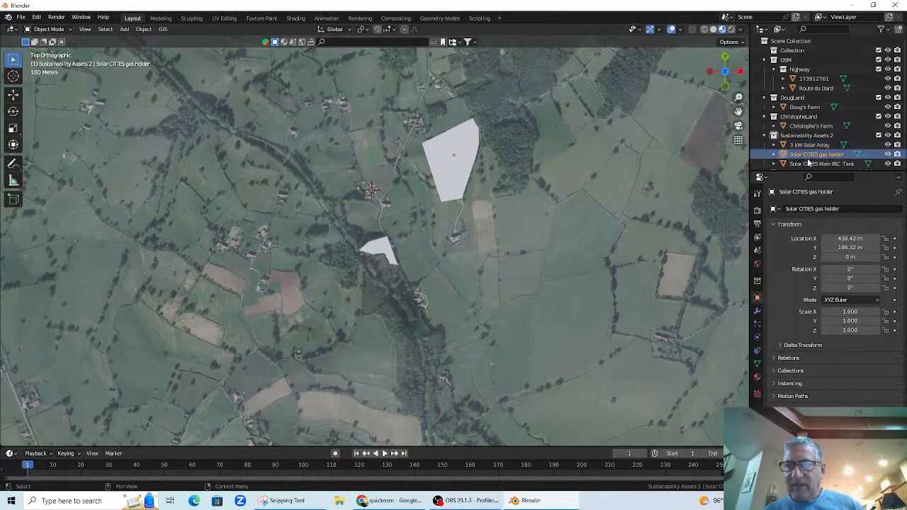
left_click(808, 164, "shift")
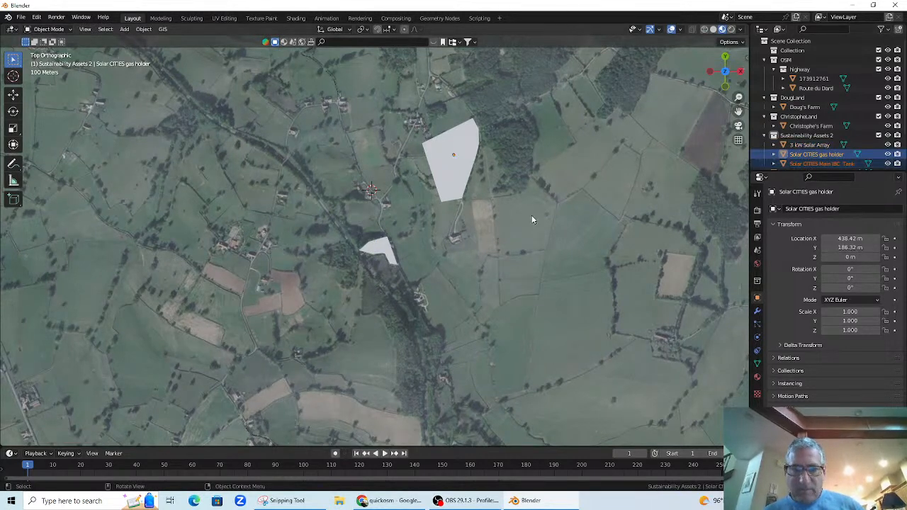
key("g")
key("z")
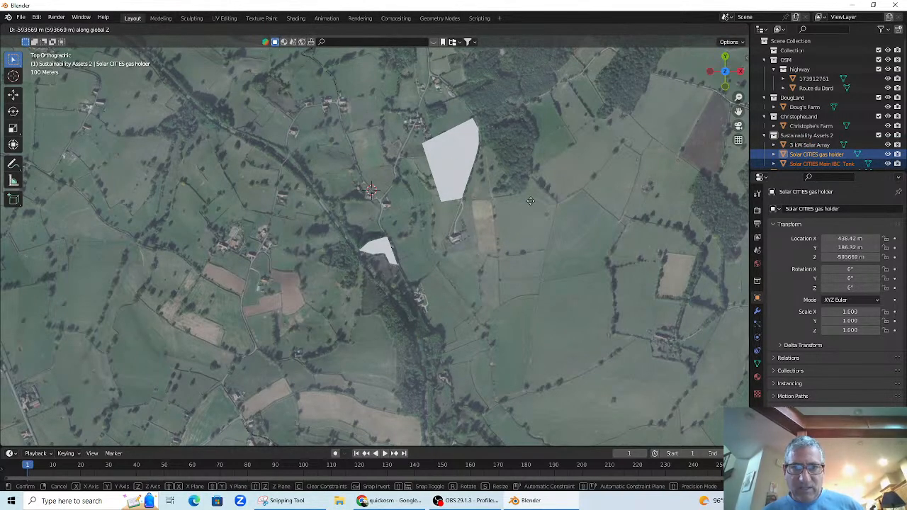
key("Escape")
Raise the selected Solar CITIES gas holder and Main IBC Tank along the Z axis to about 322 m
left_click_drag(525, 275, 523, 180)
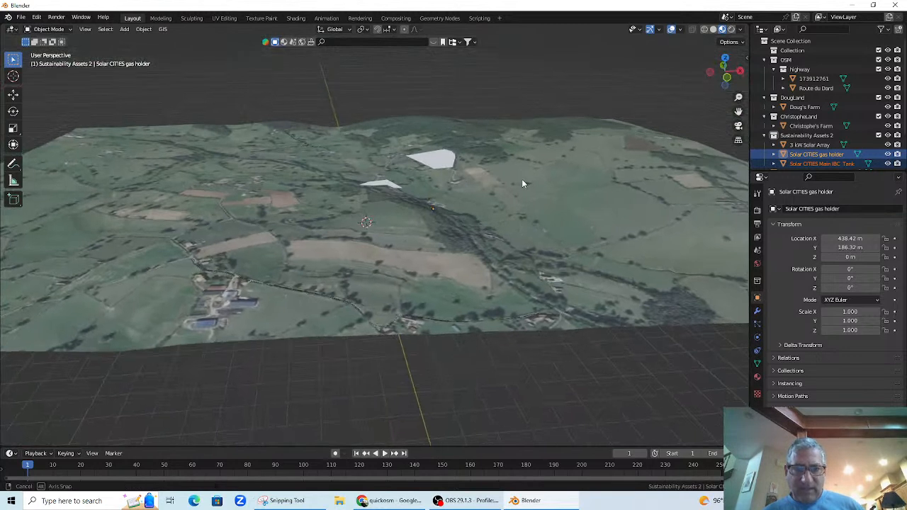
key("g")
key("z")
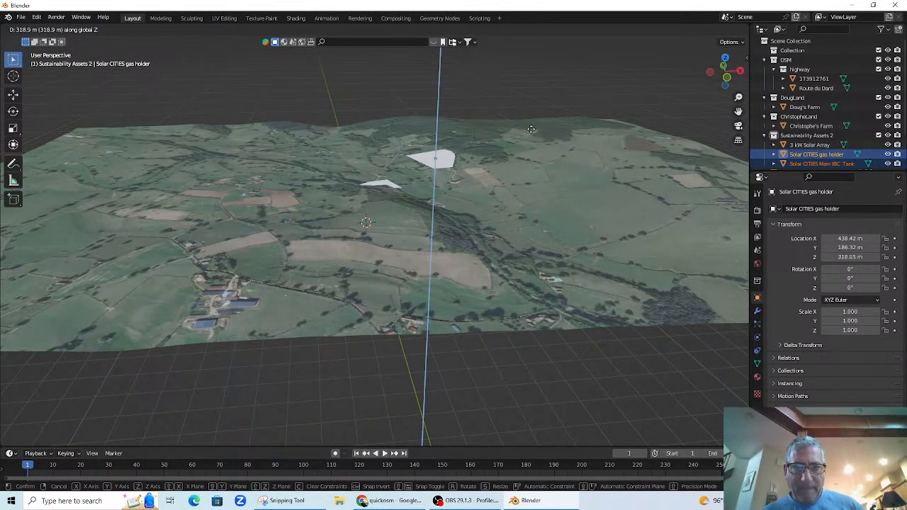
left_click(532, 133)
left_click_drag(535, 206, 506, 270)
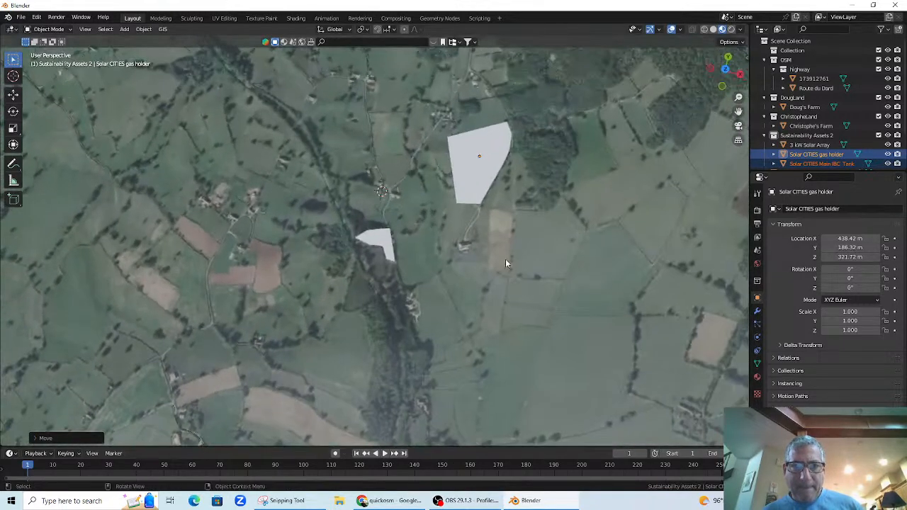
Hide the DougLand farm polygon to expose the satellite imagery around the gas holder and IBC tank points
scroll(508, 241, "up", 3)
left_click_drag(553, 225, 401, 401)
scroll(478, 271, "up", 11)
scroll(482, 263, "down", 8)
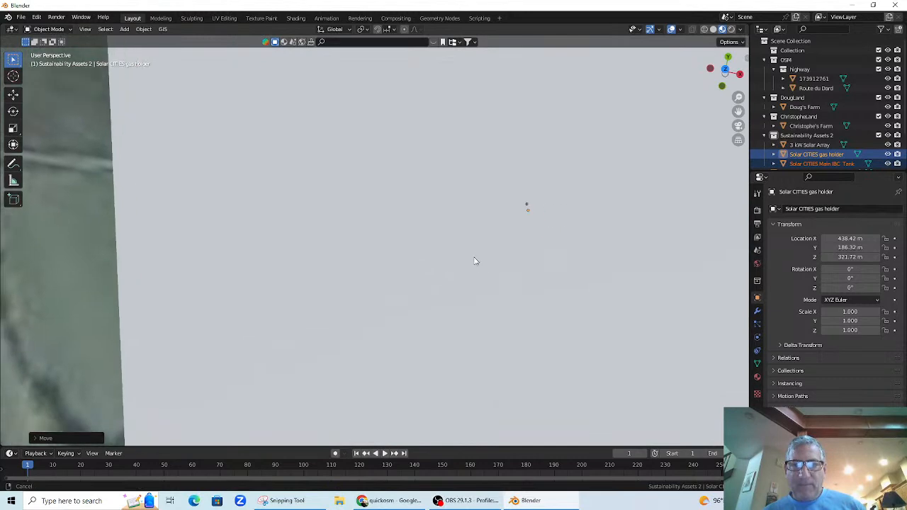
scroll(482, 250, "up", 2)
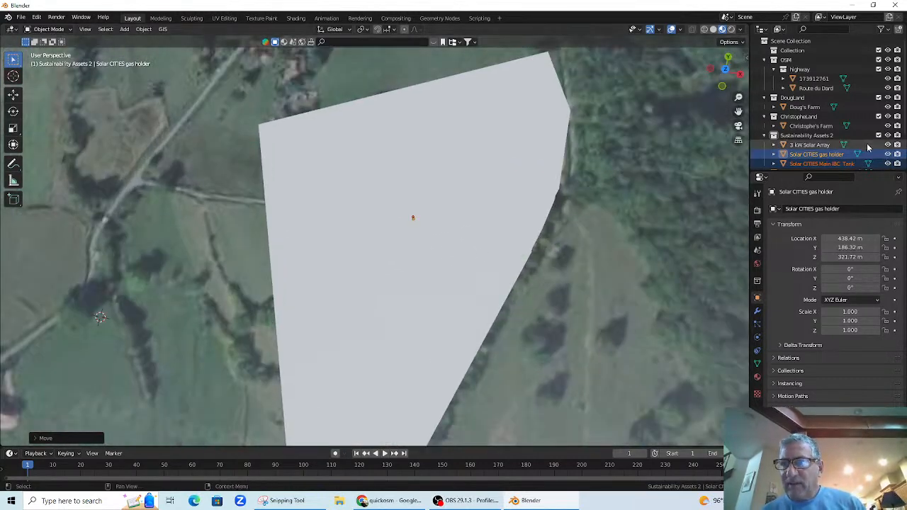
left_click(888, 107)
scroll(526, 205, "up", 3)
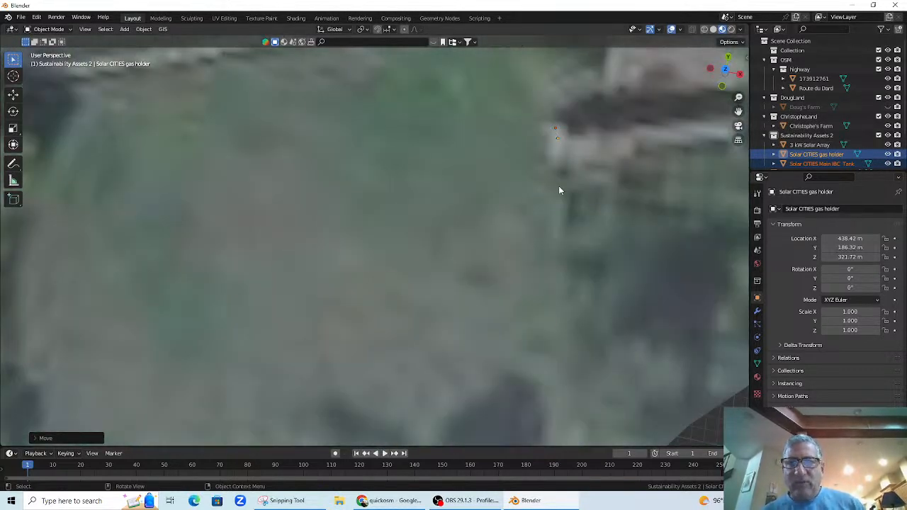
key("KP_7")
scroll(560, 240, "down", 4)
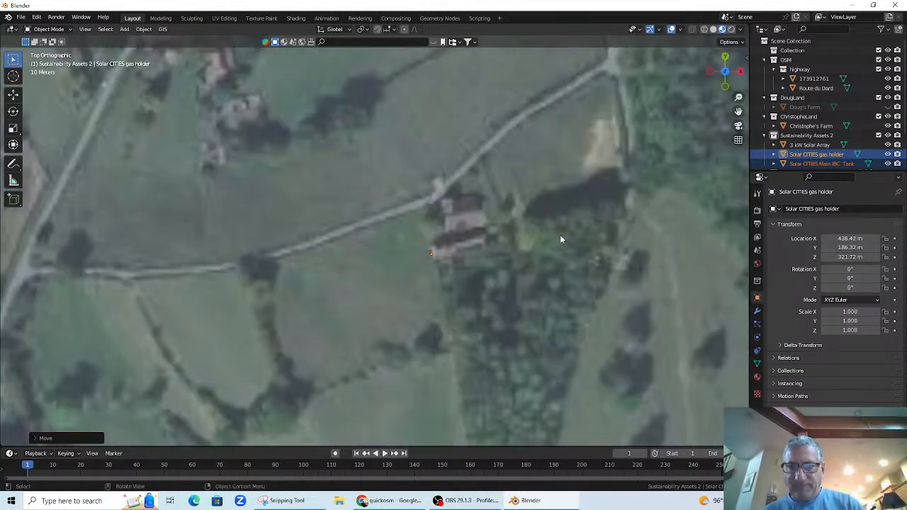
Compare the positions of the Solar CITIES gas holder and Main IBC Tank by selecting each in turn
left_click(430, 252)
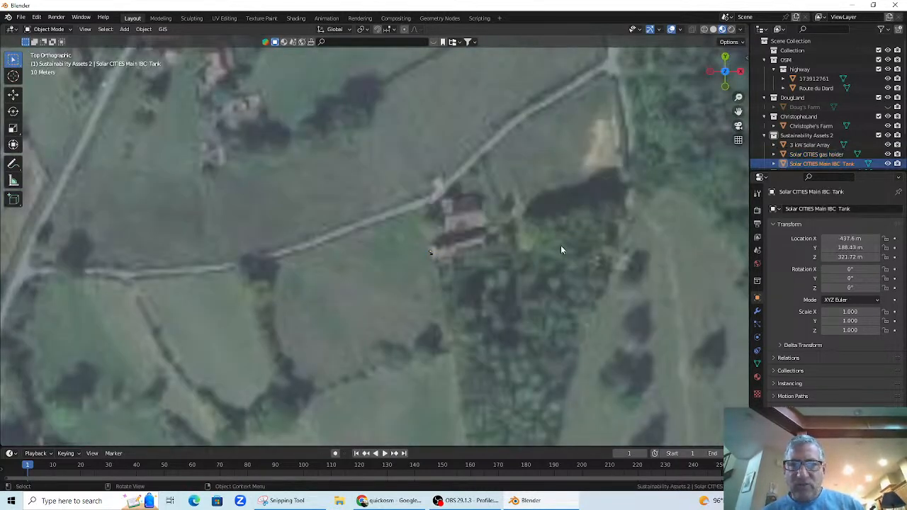
left_click(819, 155)
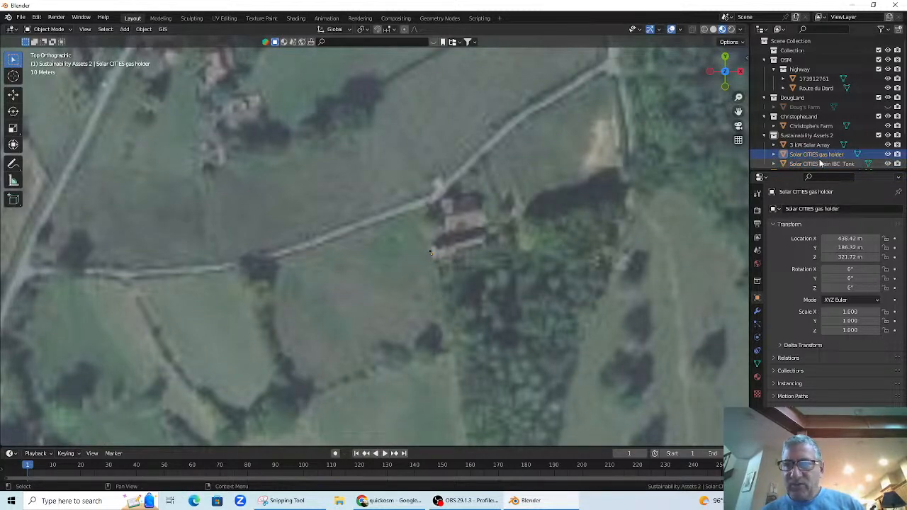
left_click(824, 165)
left_click(821, 155)
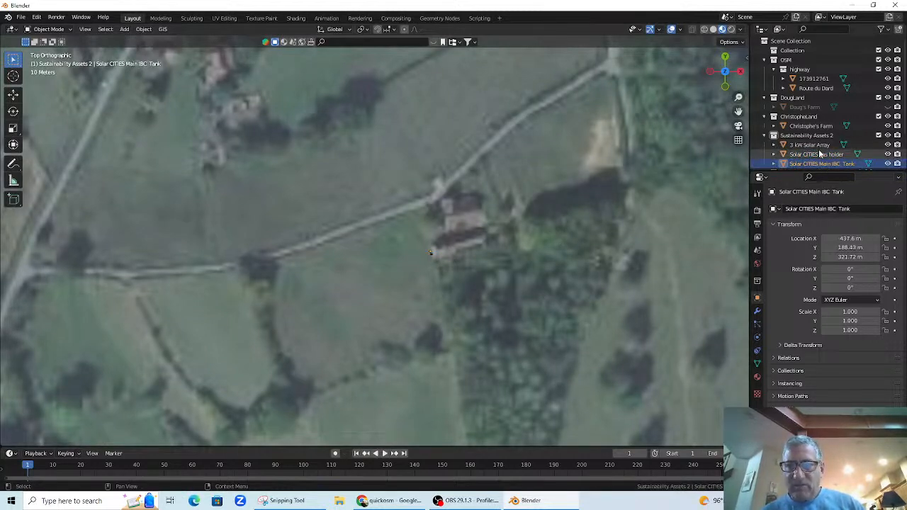
left_click(822, 164)
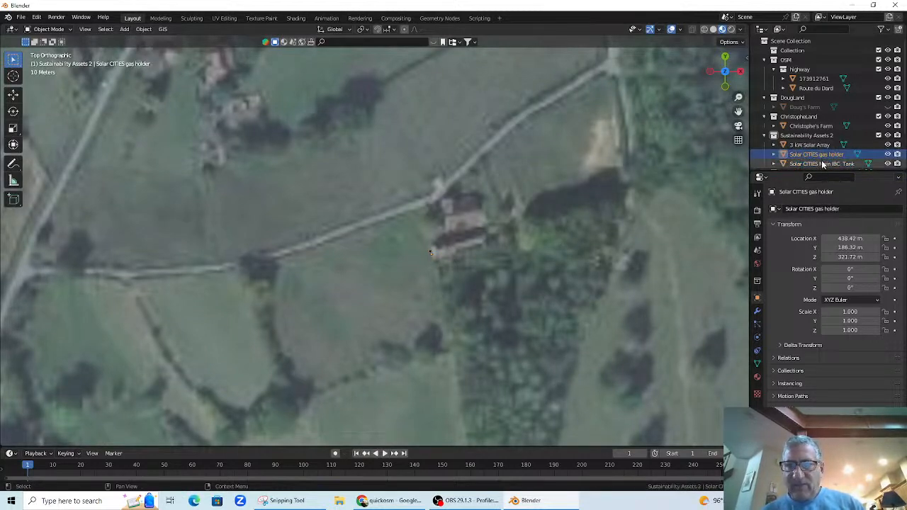
Unhide the DougLand farm polygon and make it the active object
scroll(529, 266, "down", 2)
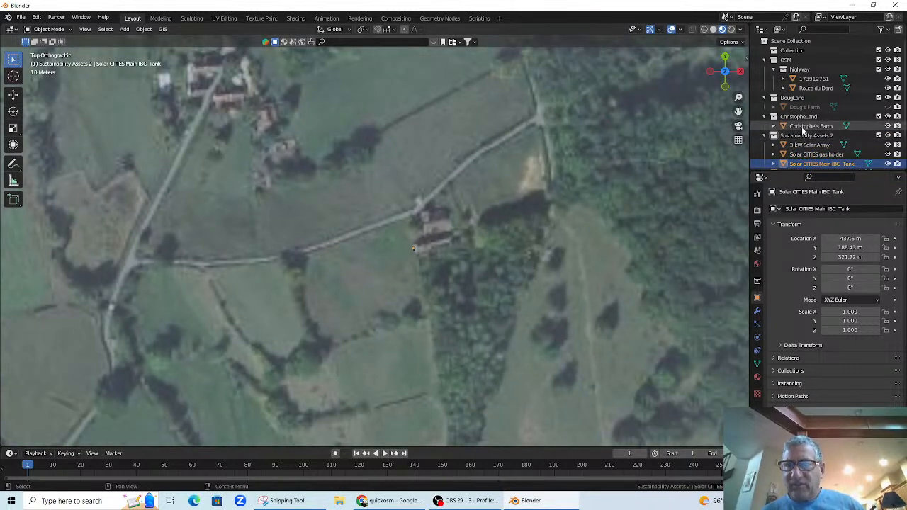
left_click(797, 98)
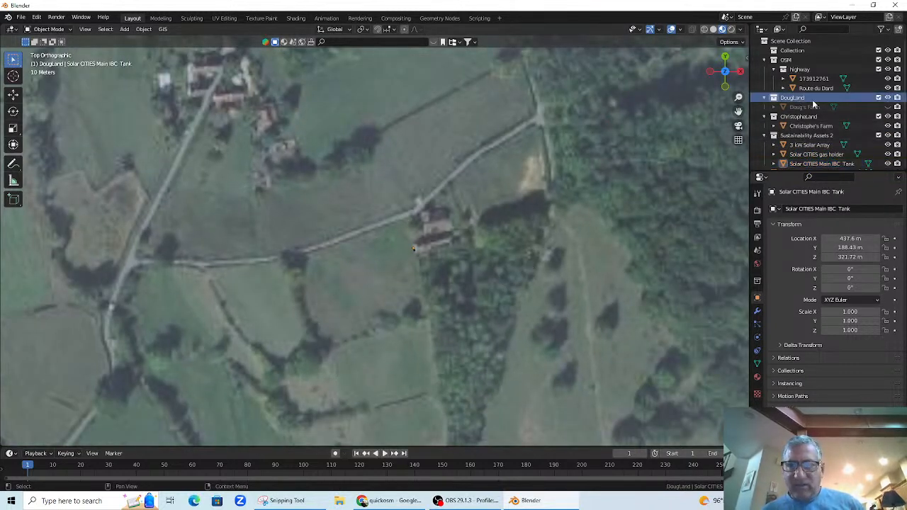
left_click(889, 107)
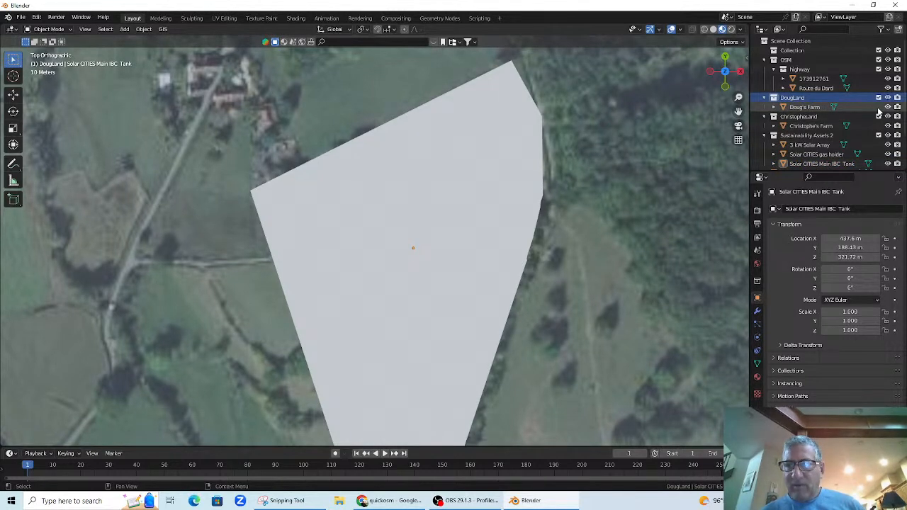
left_click(805, 107)
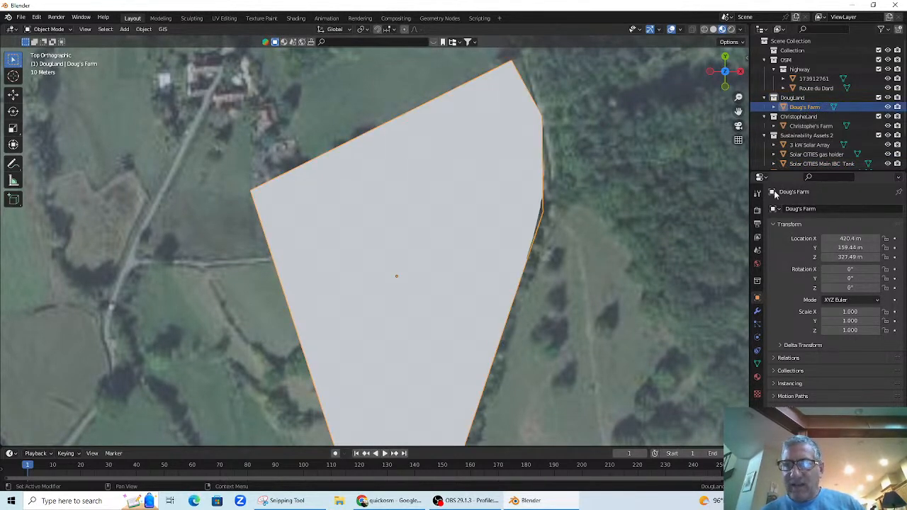
Add a new material to the DougLand farm polygon and set its base color to a salmon red
left_click(757, 378)
left_click(774, 249)
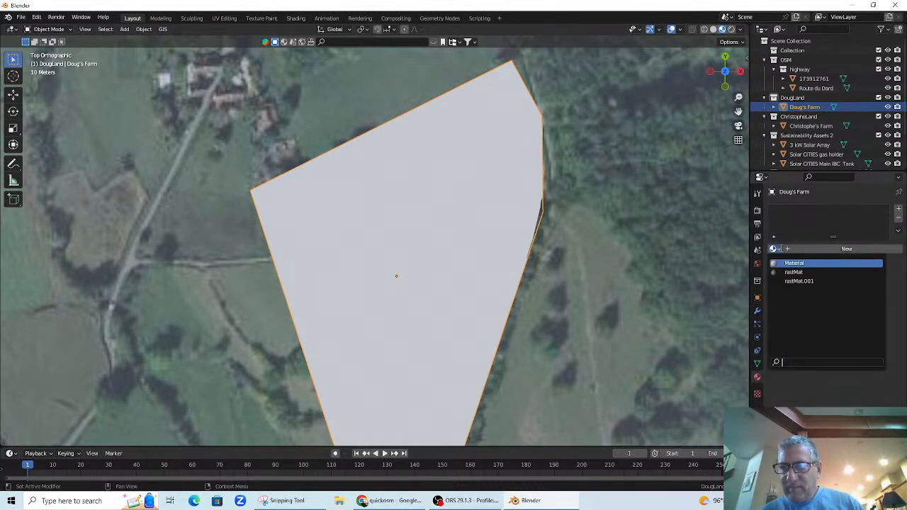
left_click(789, 251)
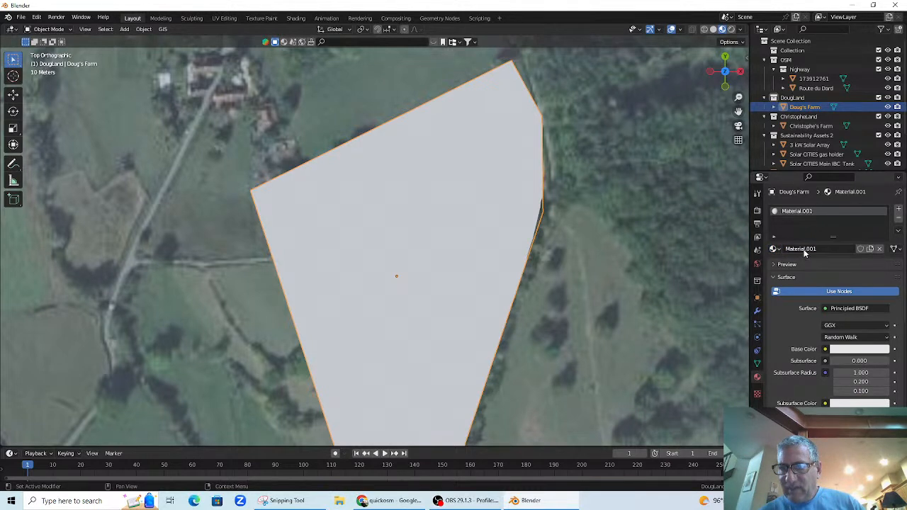
left_click(847, 350)
left_click(837, 269)
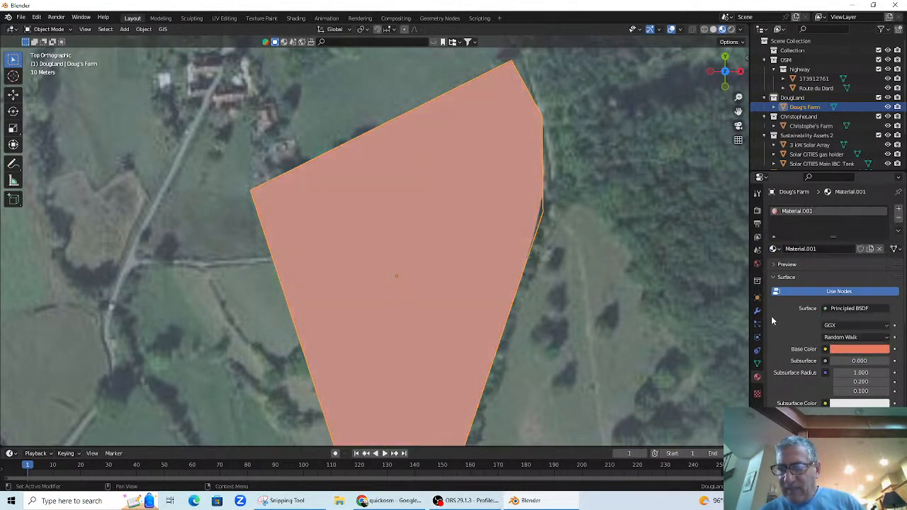
Lower the Alpha of the DougLand farm polygon's material to 0.126
scroll(817, 368, "down", 5)
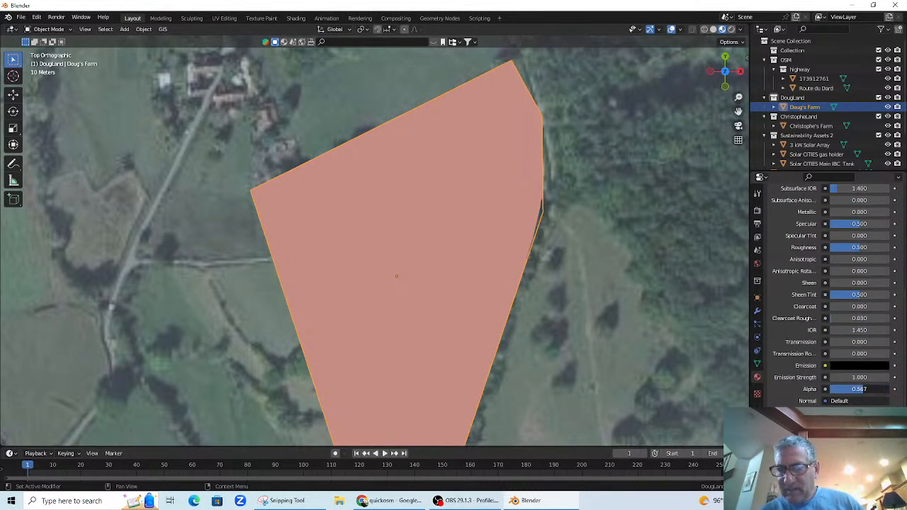
left_click_drag(859, 390, 837, 389)
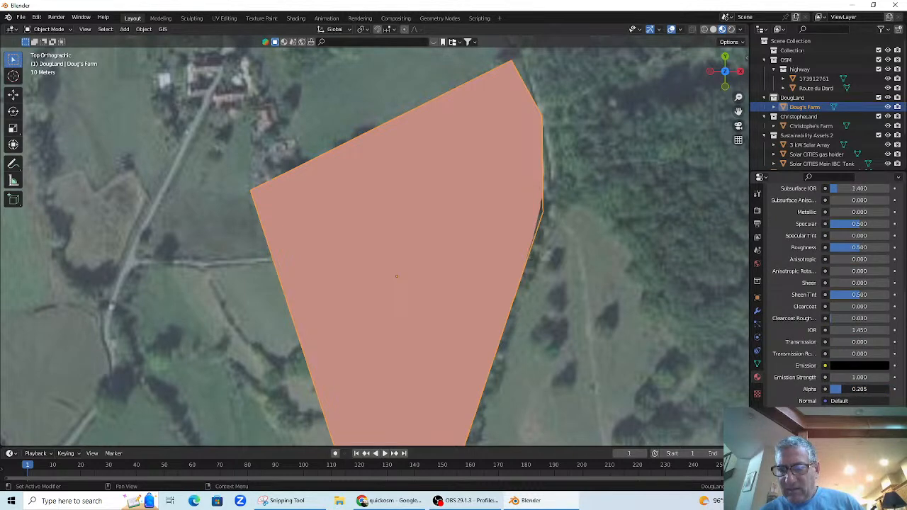
scroll(863, 297, "up", 8)
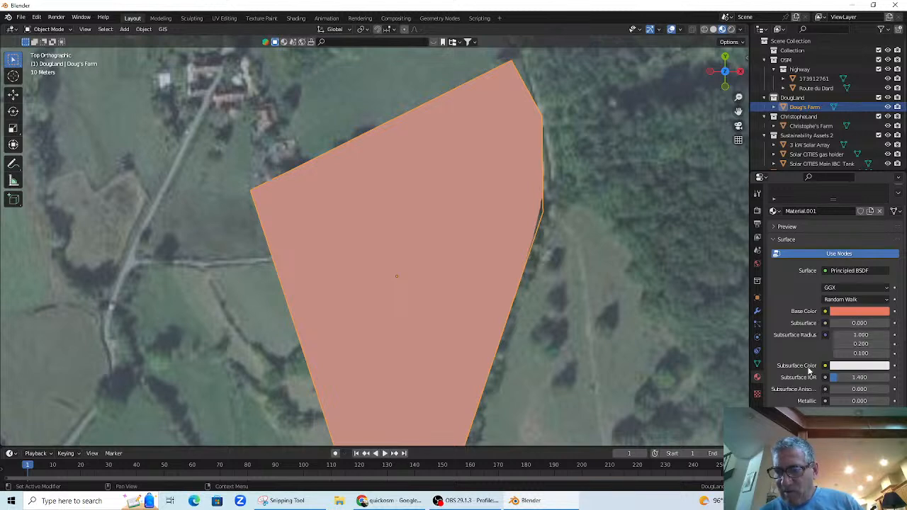
scroll(809, 371, "down", 8)
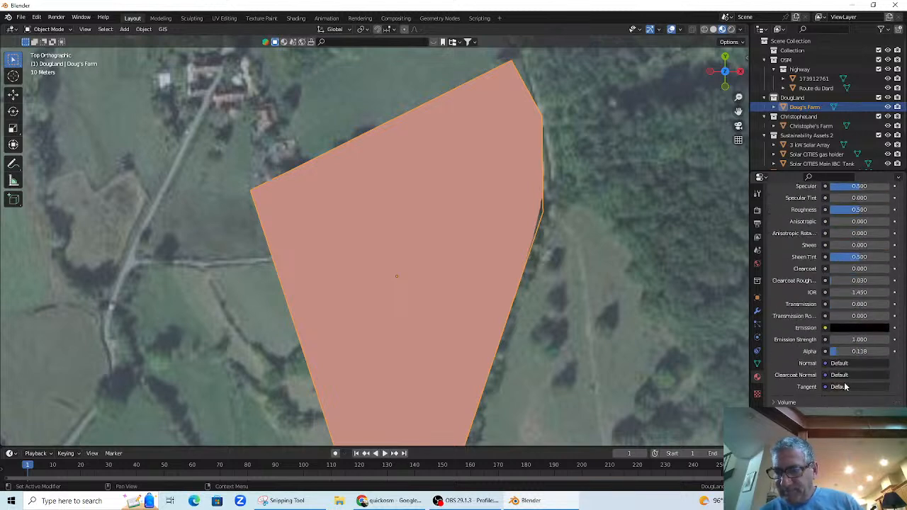
mouse_move(833, 353)
left_mouse_down()
mouse_move(846, 353)
mouse_move(834, 353)
left_mouse_up()
left_click(825, 351)
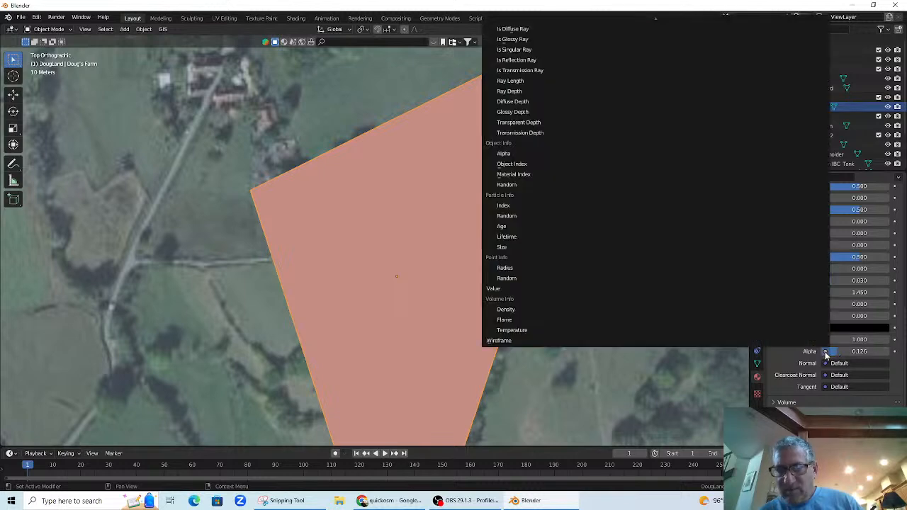
left_click(827, 354)
Try the Alpha Clip blend mode on the DougLand farm material and raise its Alpha to 0.480
scroll(858, 355, "down", 3)
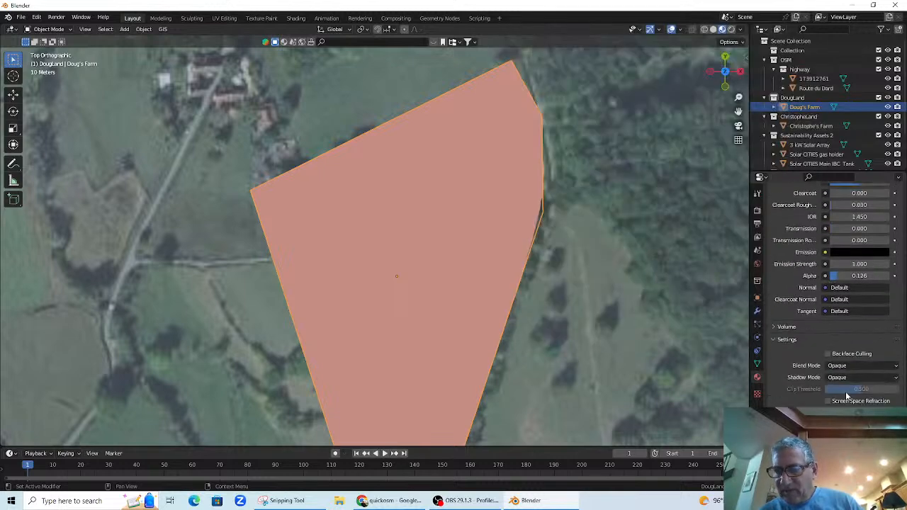
left_click(869, 366)
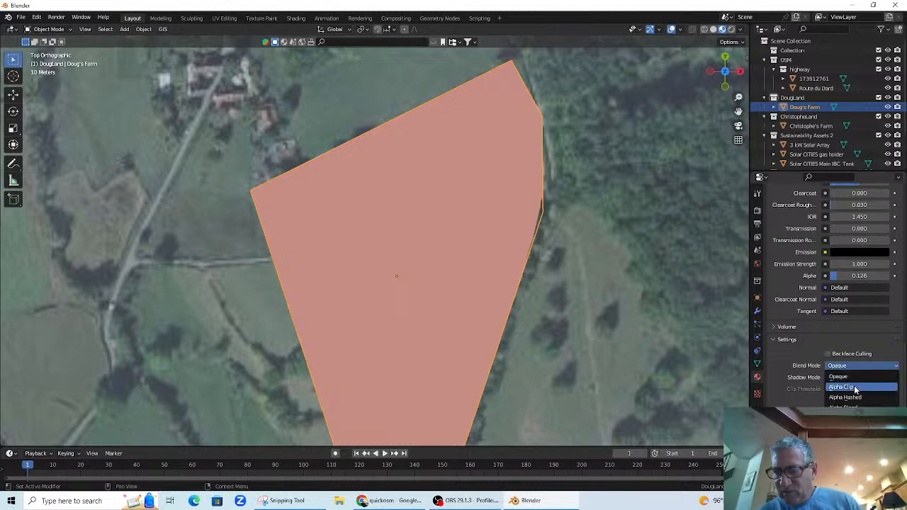
left_click(855, 387)
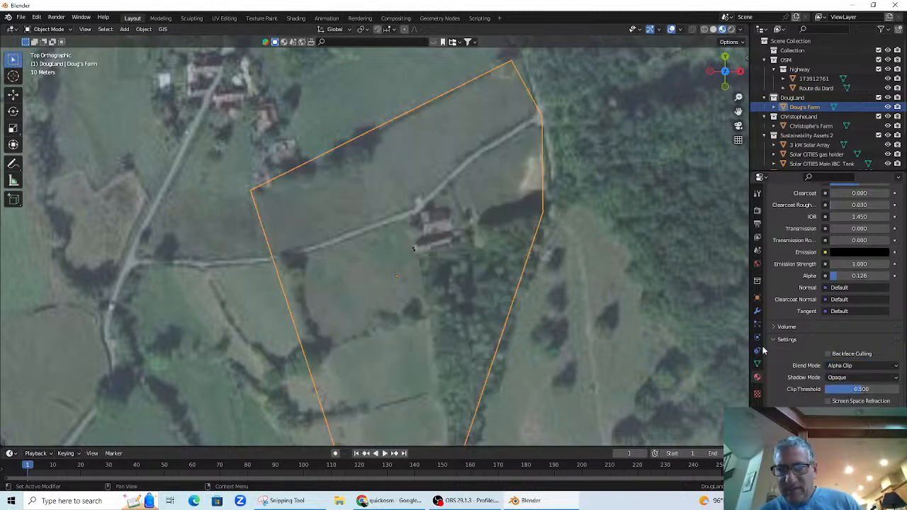
scroll(823, 326, "up", 6)
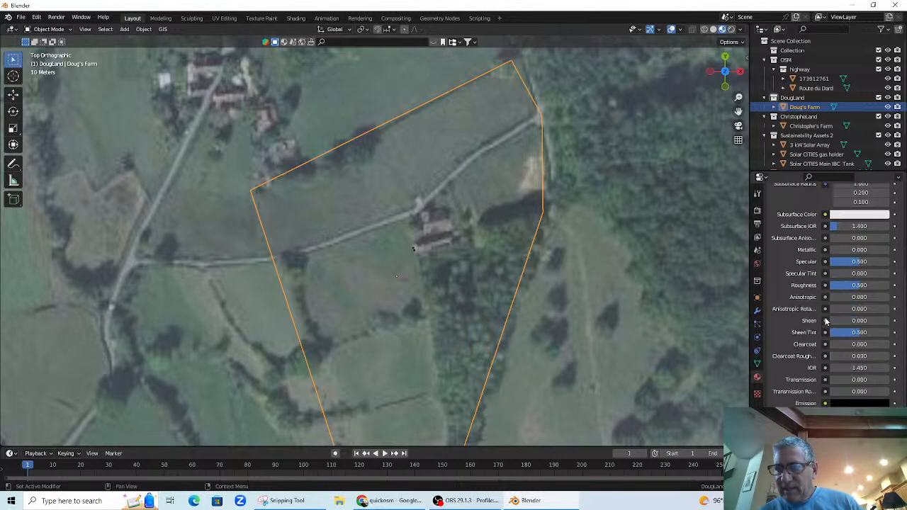
scroll(826, 321, "down", 2)
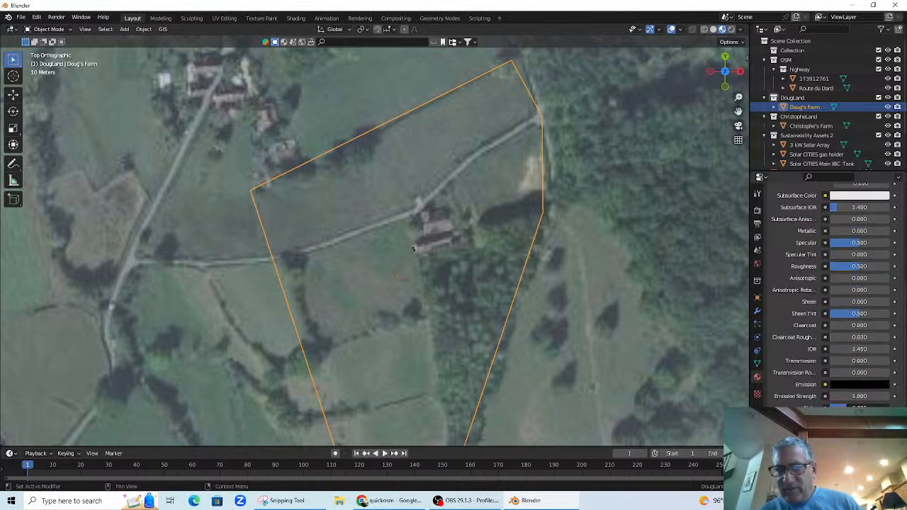
mouse_move(848, 408)
left_mouse_down()
mouse_move(870, 408)
mouse_move(857, 409)
left_mouse_up()
Set the DougLand farm material's blend mode to Alpha Blend and reduce its Alpha to 0.244
scroll(795, 381, "down", 4)
scroll(795, 380, "down", 2)
left_click(860, 363)
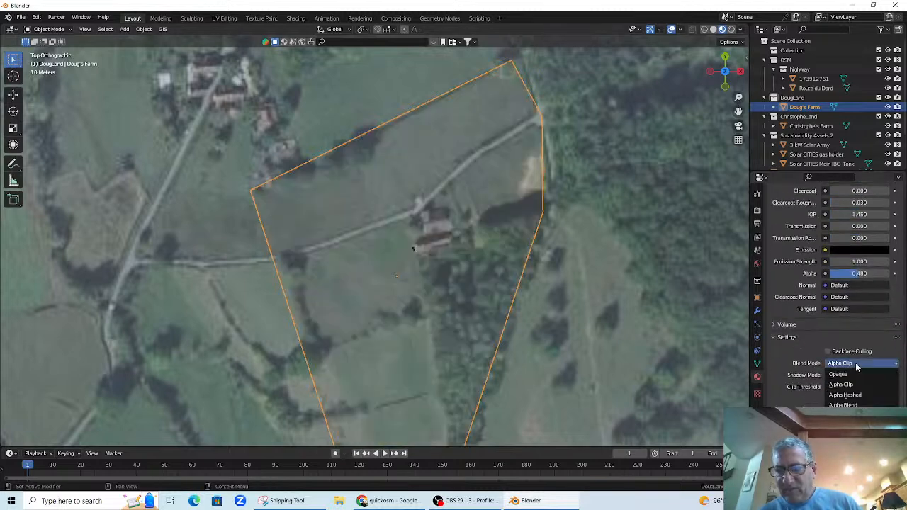
left_click(850, 405)
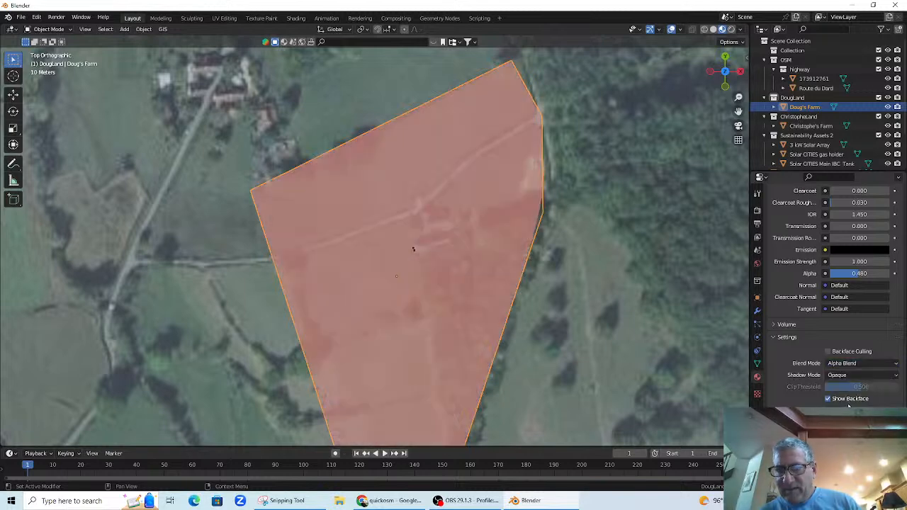
scroll(816, 309, "up", 2)
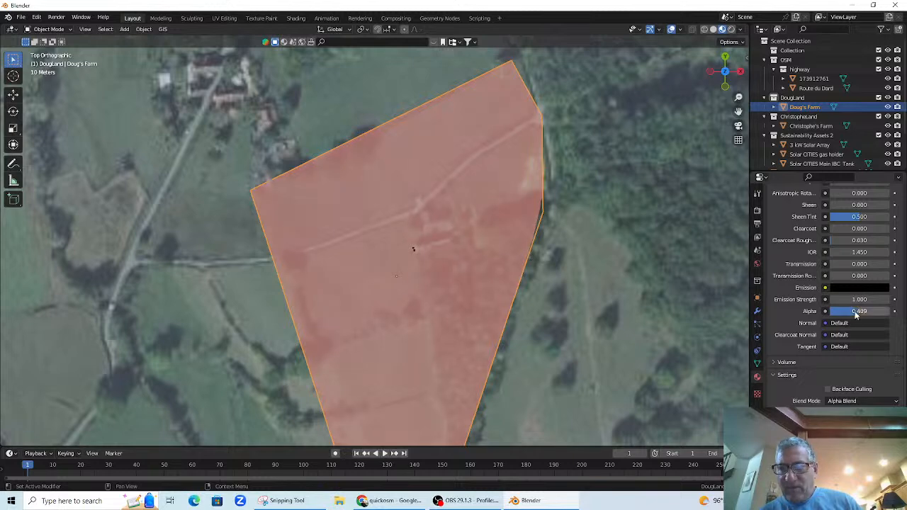
left_click_drag(855, 311, 844, 311)
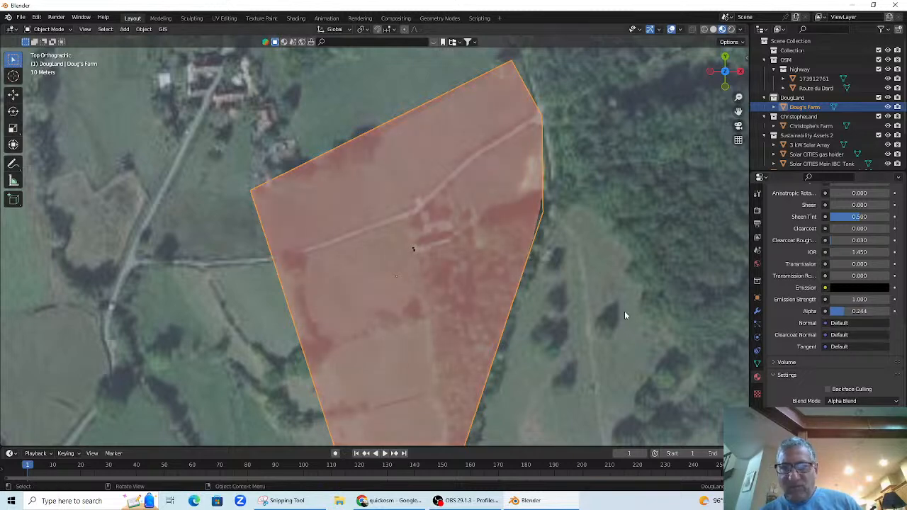
Select the white ChristopheLand farm polygon southwest of the DougLand farm on the terrain
scroll(571, 316, "up", 1)
scroll(571, 315, "down", 8)
left_click_drag(569, 319, 465, 357)
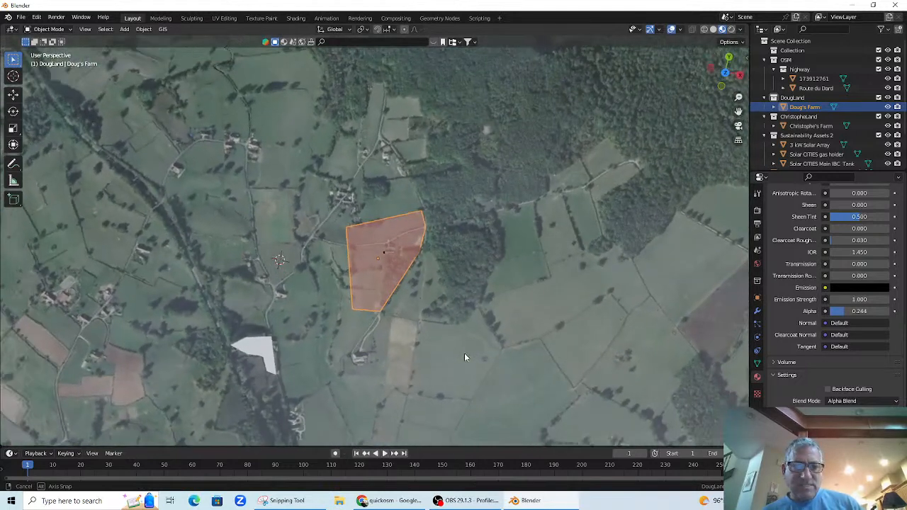
left_click(255, 353)
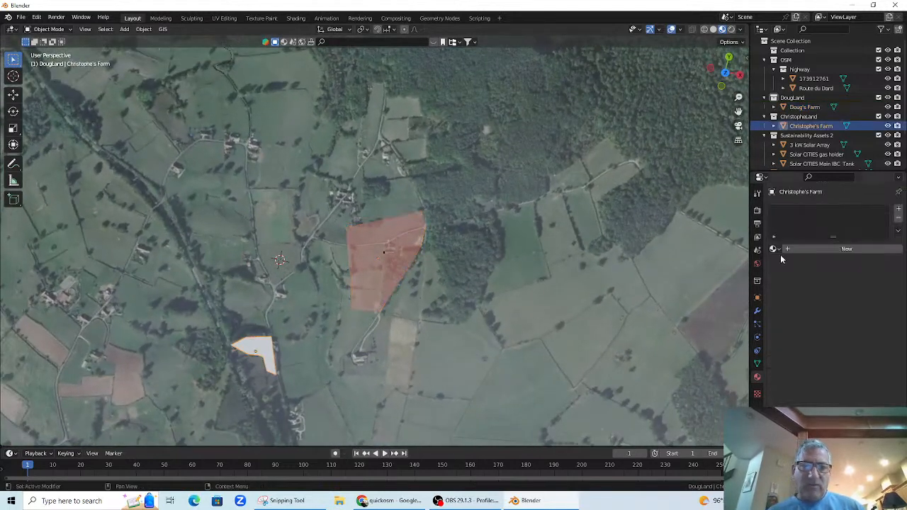
Bring up the GIS web geodata options for basemap, OSM and SRTM elevation
left_click_drag(521, 339, 520, 310)
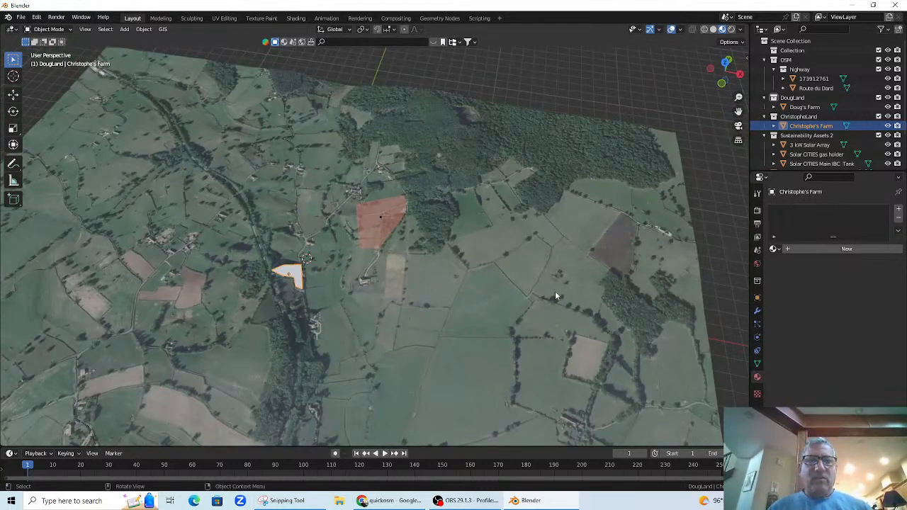
scroll(485, 297, "down", 5)
left_click_drag(474, 295, 526, 302)
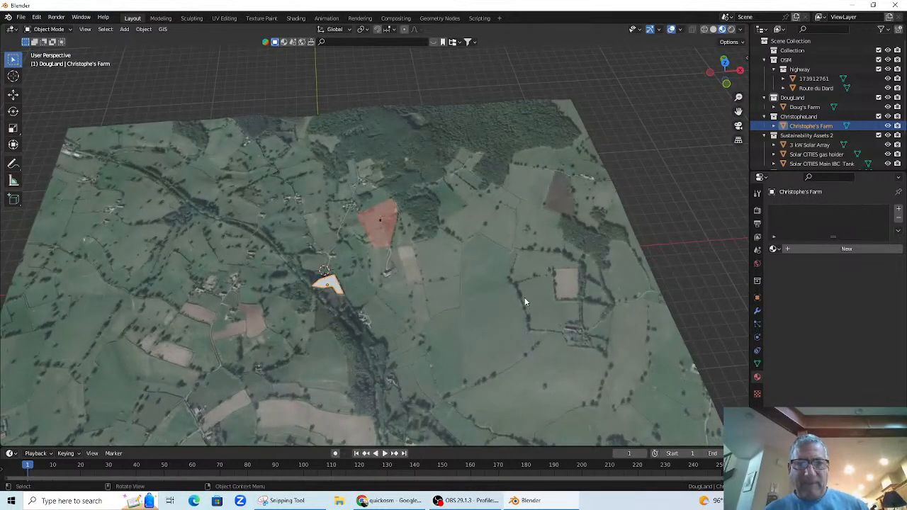
left_click(161, 30)
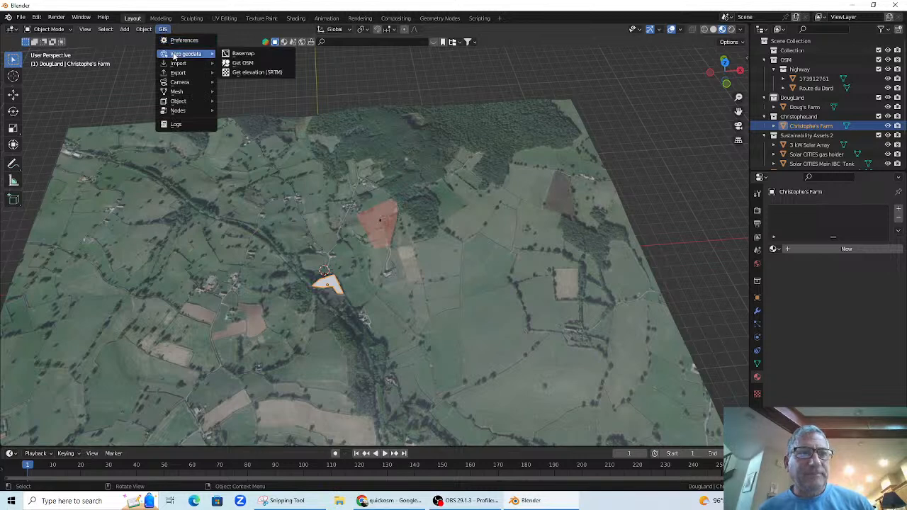
mouse_move(188, 54)
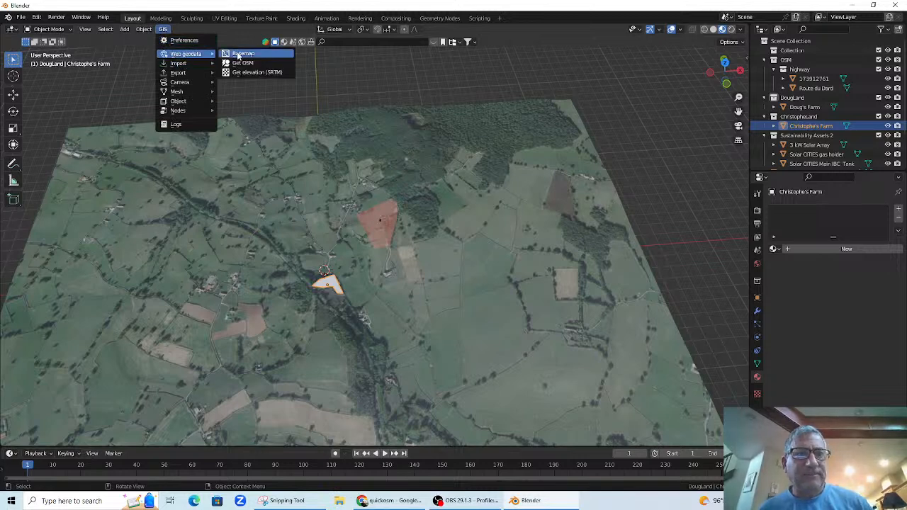